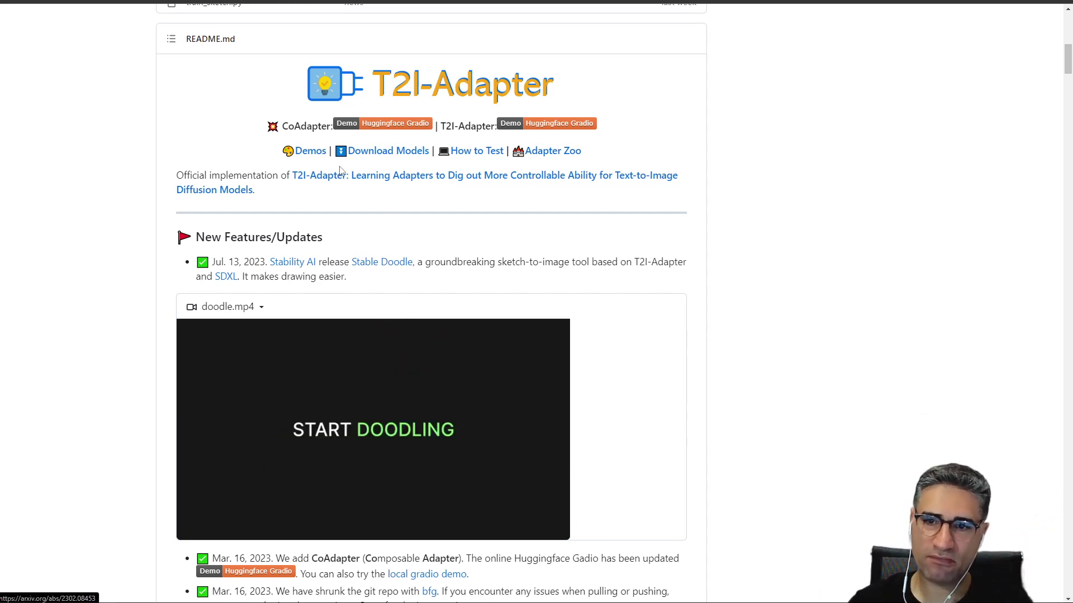
- From the T2I-Adapter README's model download section, open the TencentARC/T2I-Adapter repository on Hugging Face and list its models folder
scroll(351, 324, "up", 4)
scroll(350, 324, "down", 4)
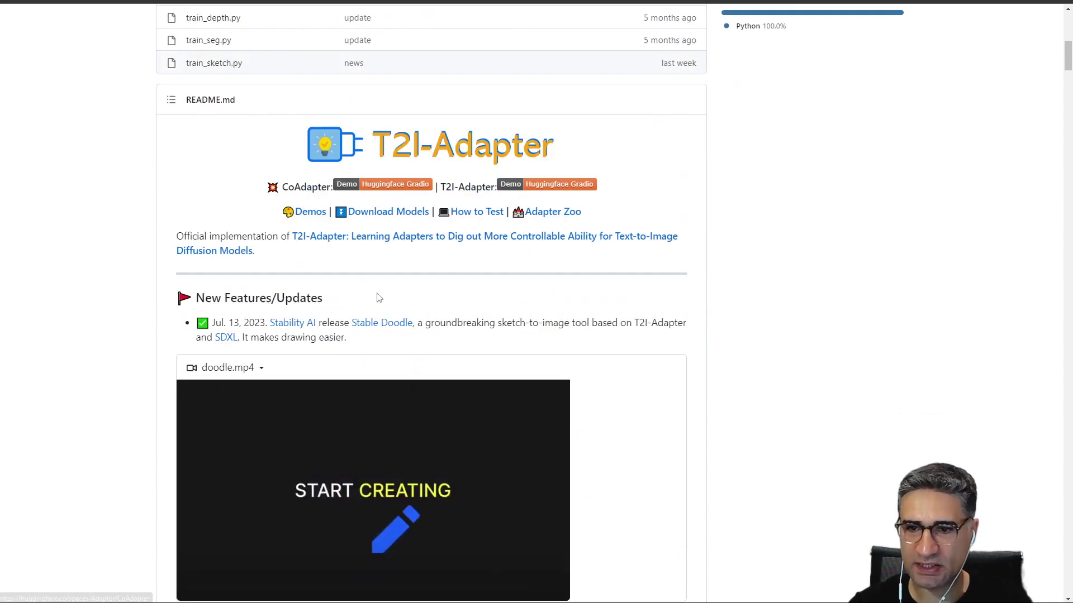
left_click(389, 150)
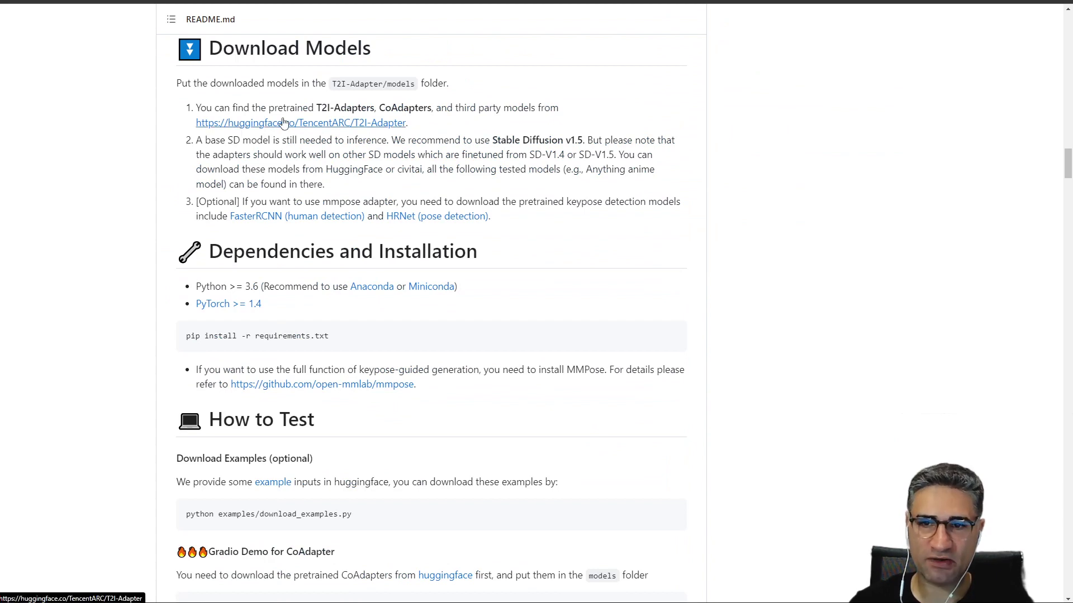
left_click(284, 124)
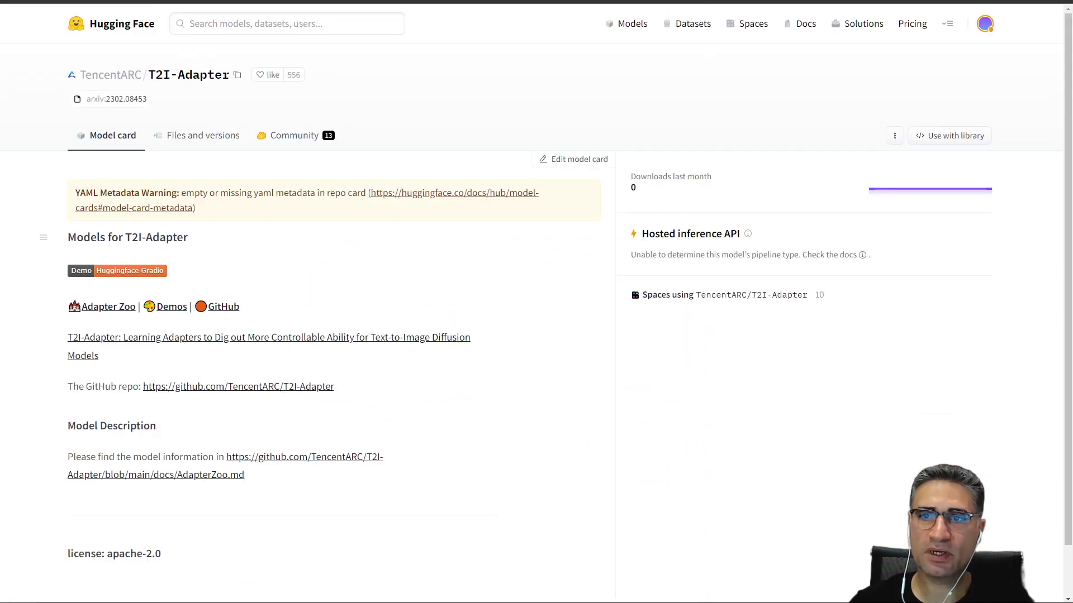
left_click(197, 141)
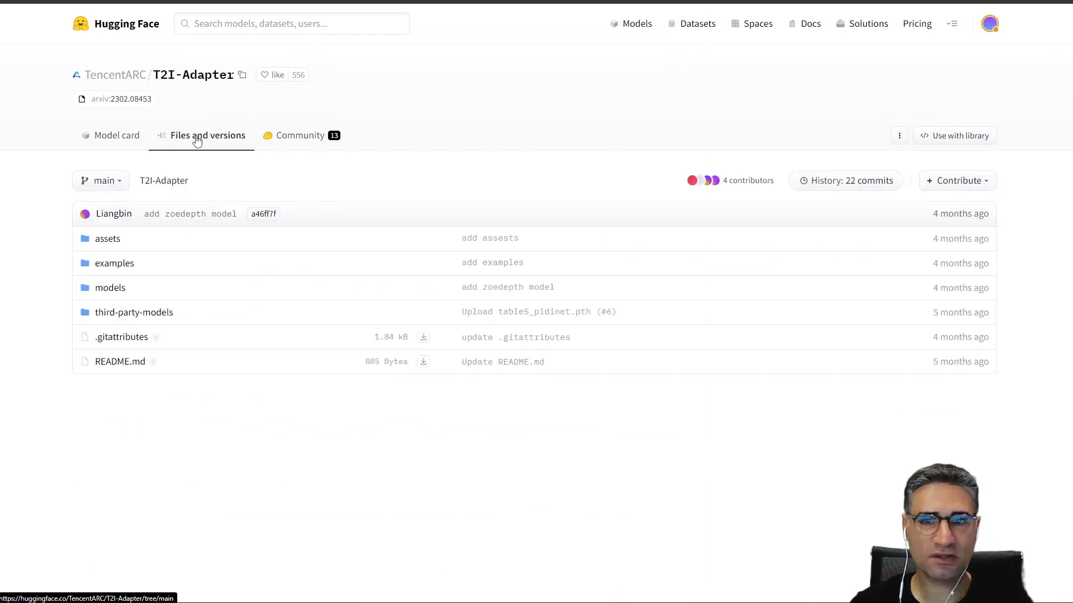
left_click(105, 289)
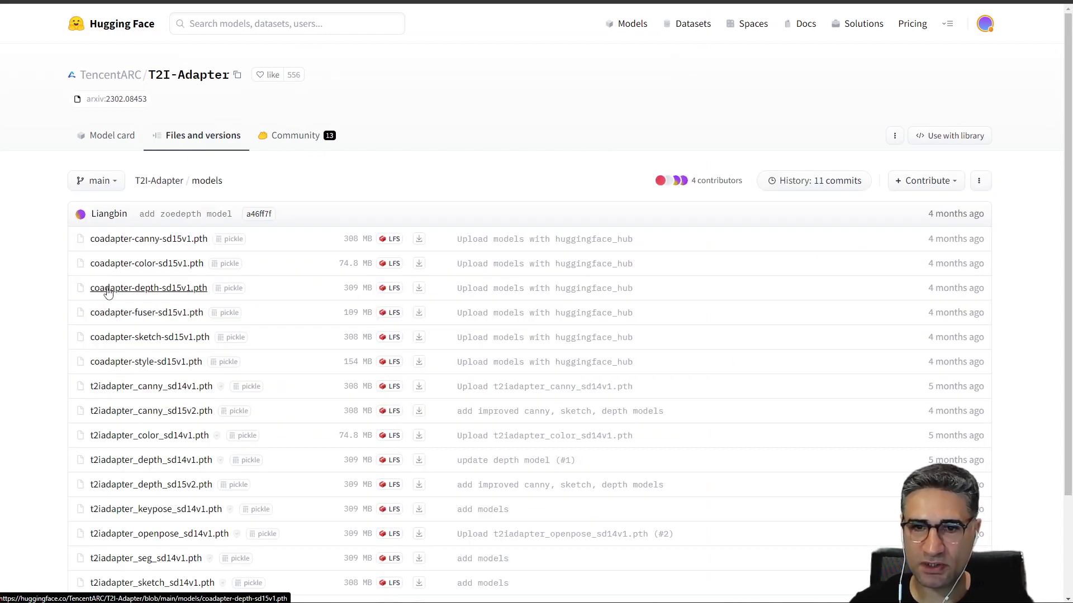
scroll(123, 224, "down", 2)
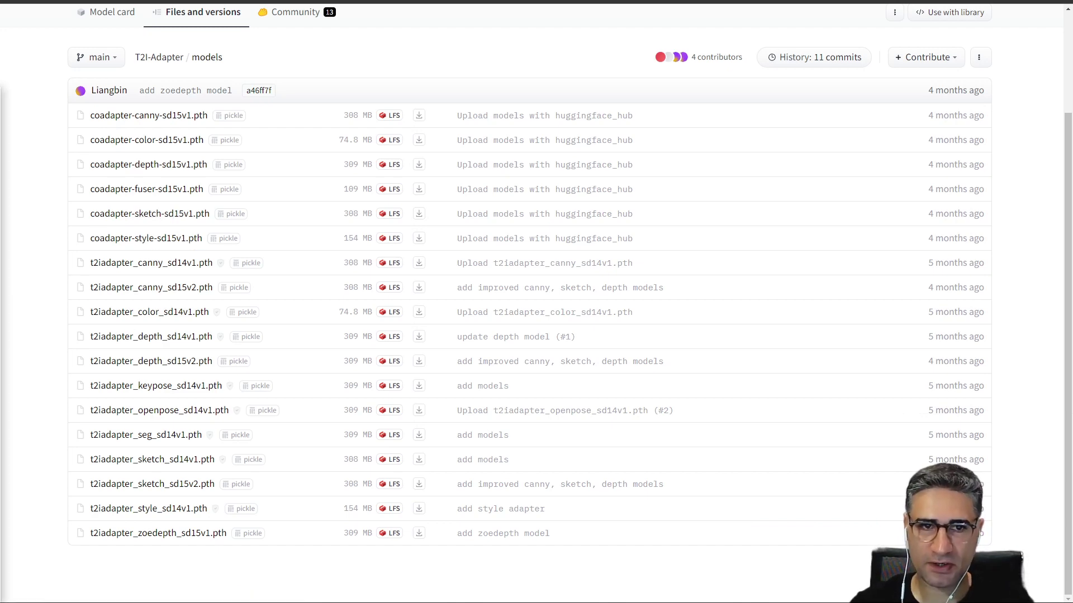
- Switch to File Explorer and look up coadapter-style-sd15v1.pth in the style_models folder, returning to all-models
left_click_drag(0, 97, 171, 79)
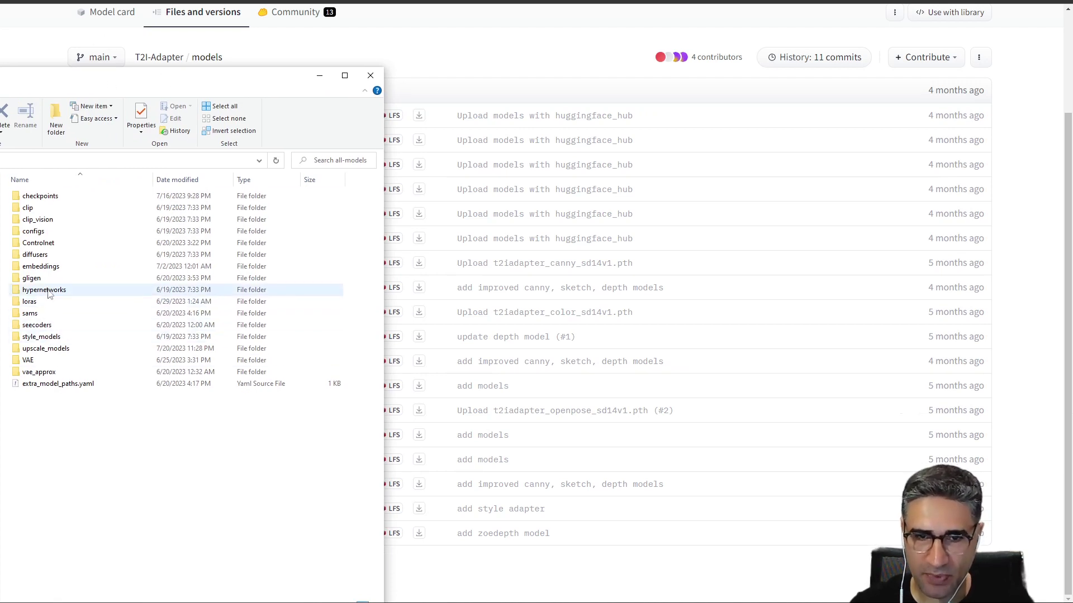
double_click(36, 337)
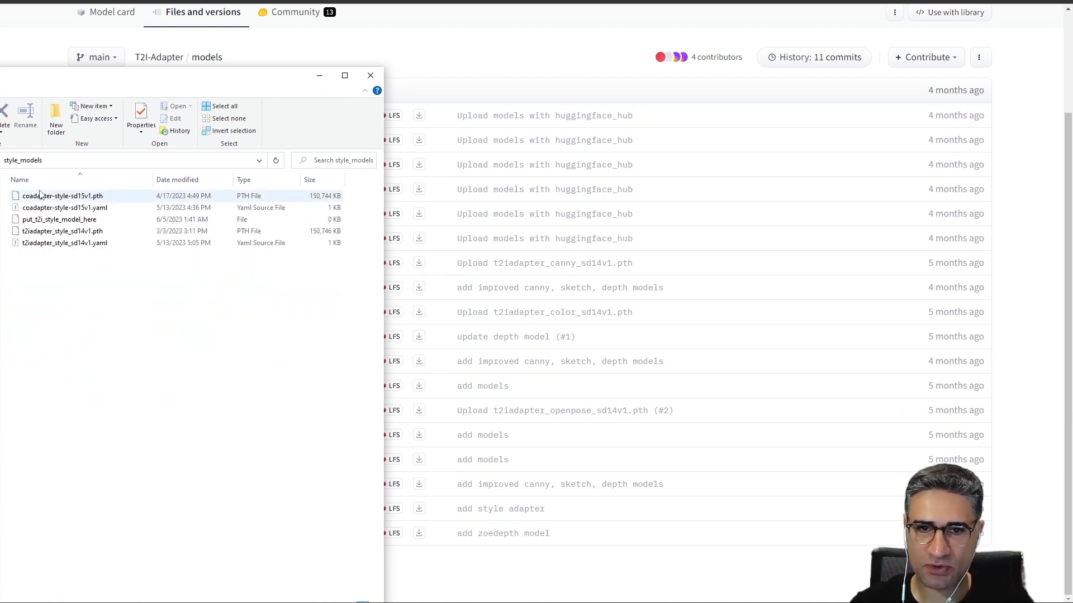
left_click(55, 201)
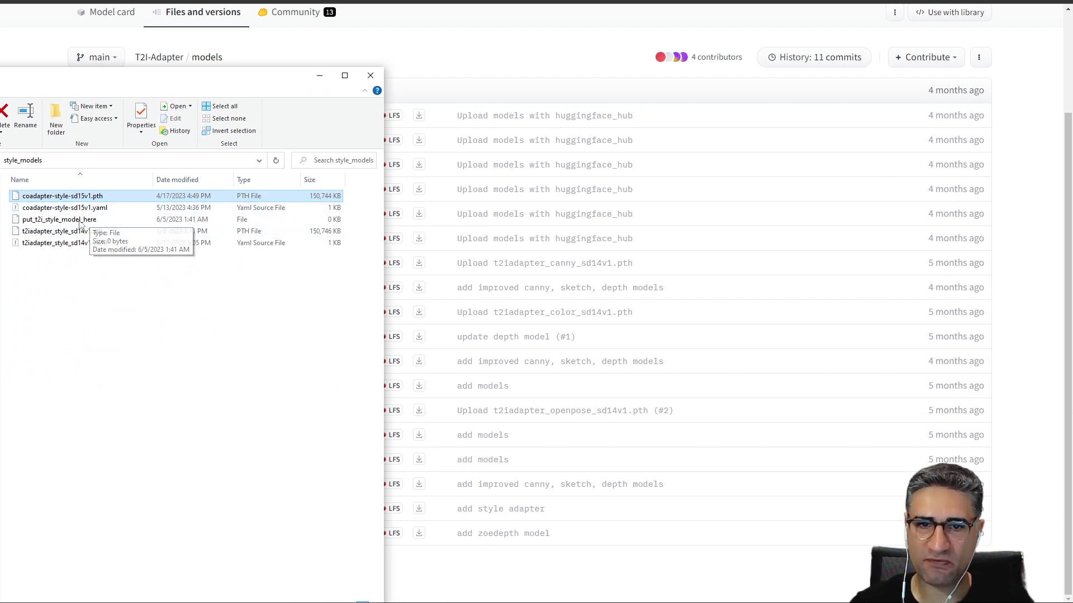
key("alt+Up")
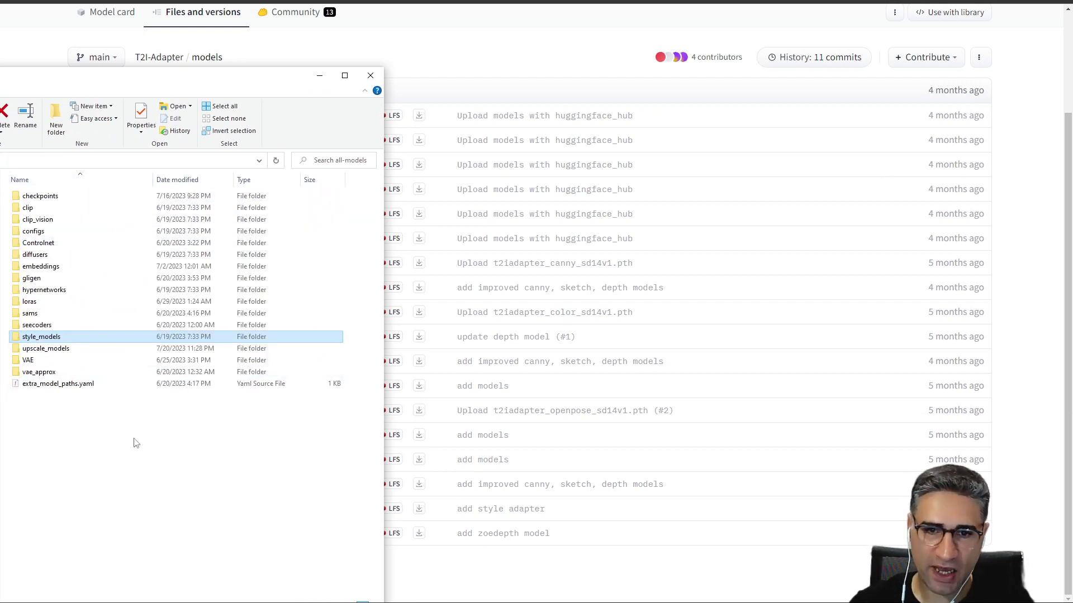
- Open the Controlnet folder inside all-models and look over the stored coadapter model files
double_click(51, 243)
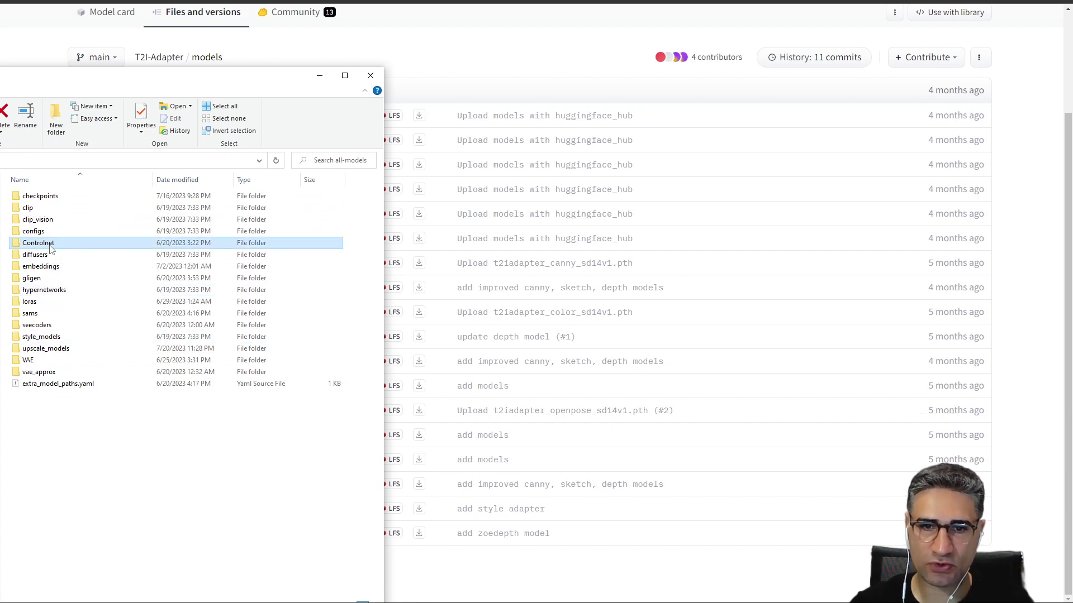
left_click_drag(261, 76, 0, 76)
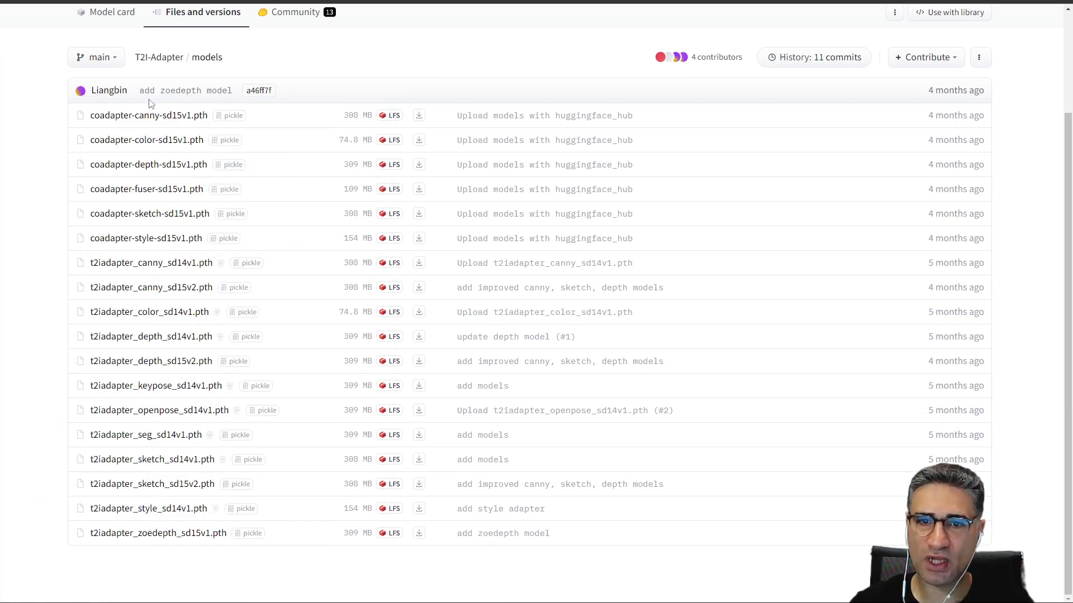
key("alt+Tab")
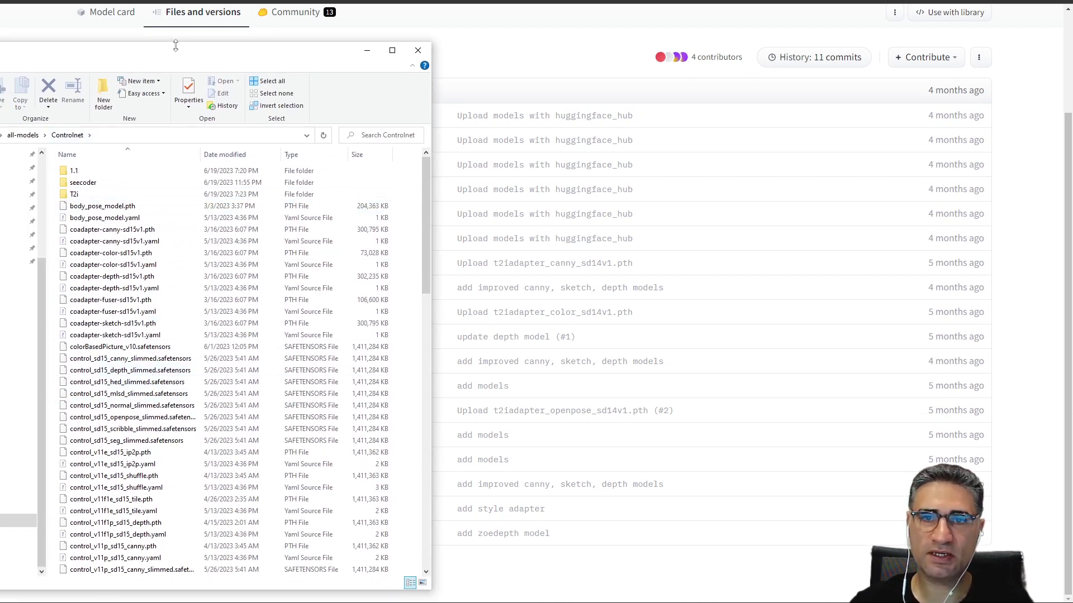
key("alt+Tab")
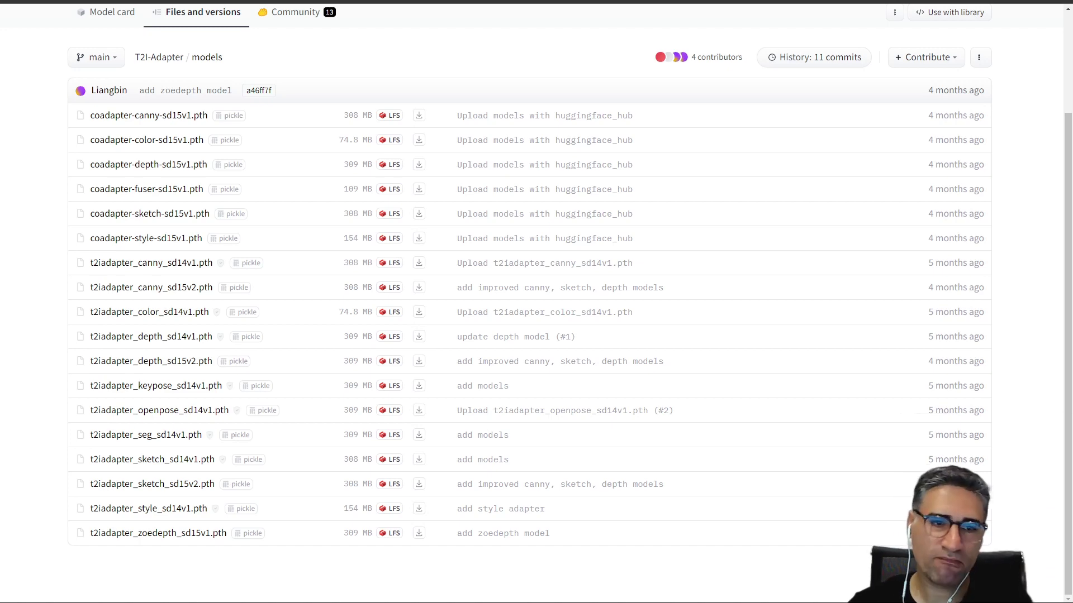
left_click_drag(0, 58, 196, 45)
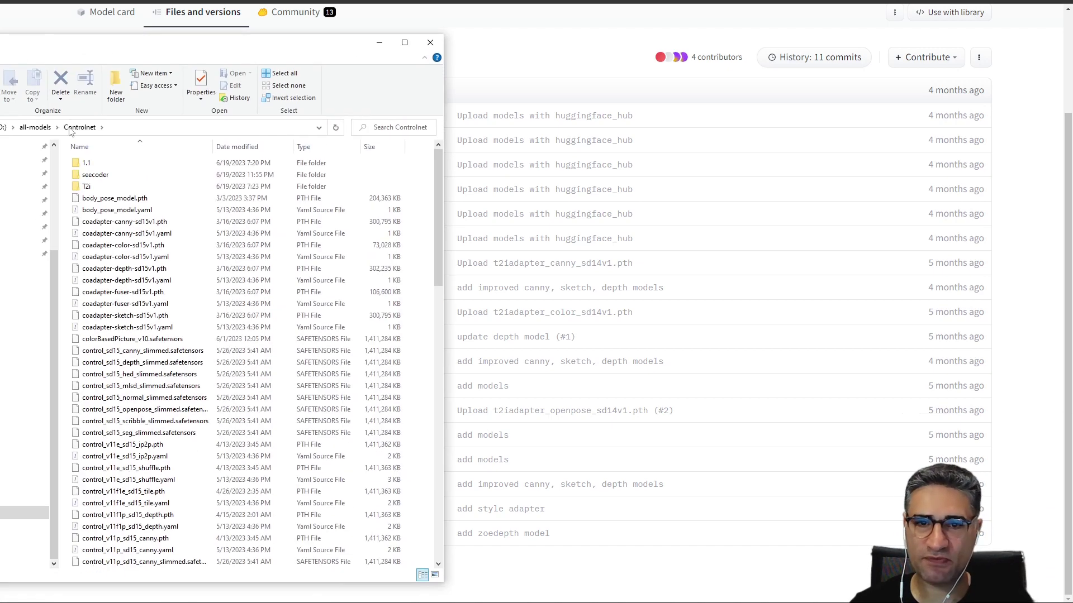
- Locate pytorch_model.bin in the clip_vision folder of all-models, and move the File Explorer window out of view
left_click(44, 128)
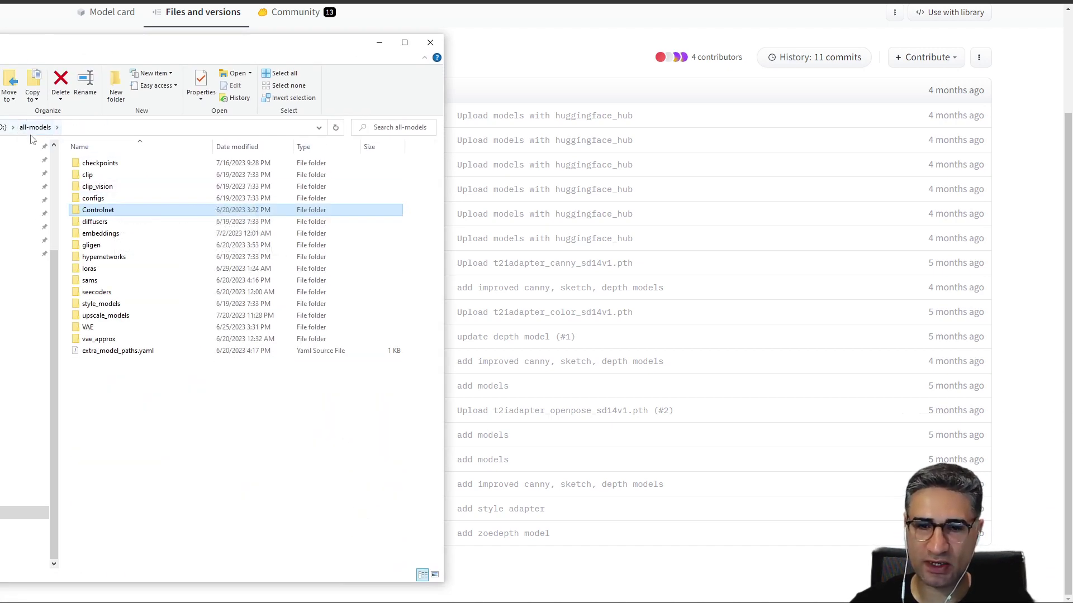
double_click(97, 189)
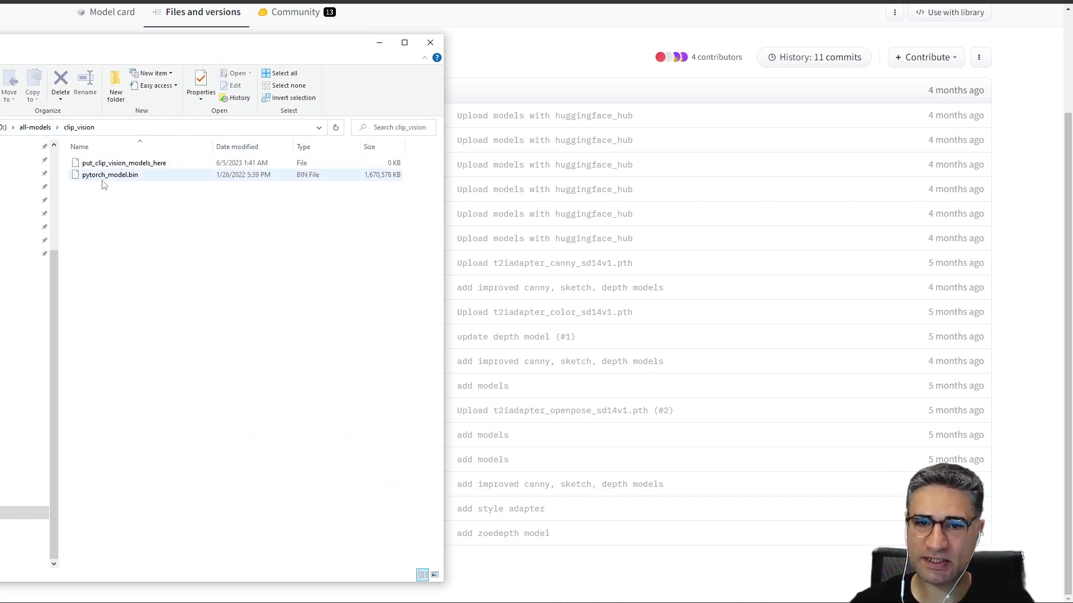
left_click(100, 178)
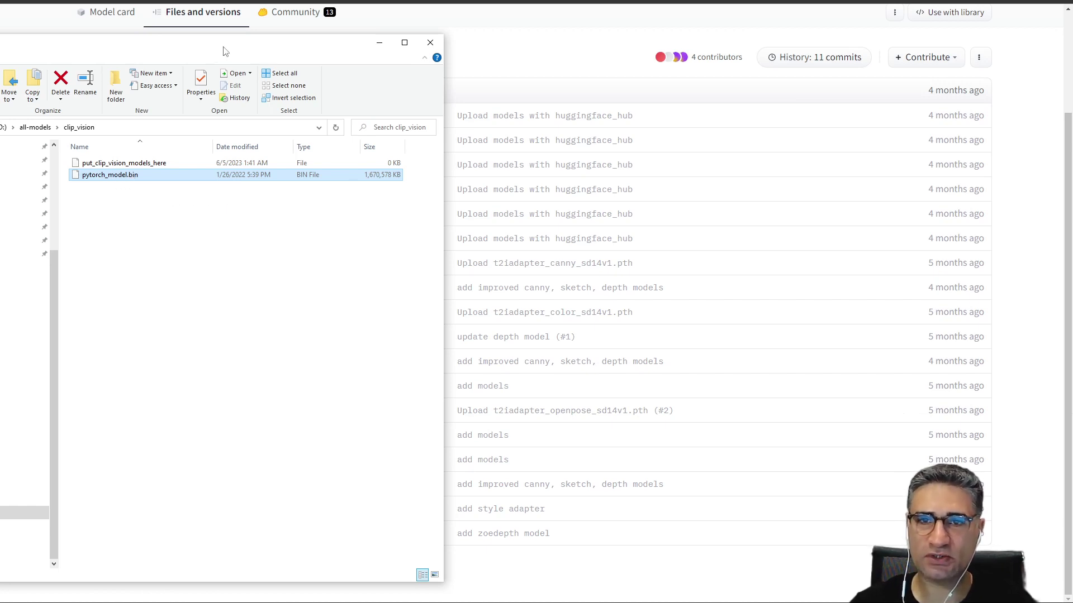
left_click_drag(223, 48, 0, 82)
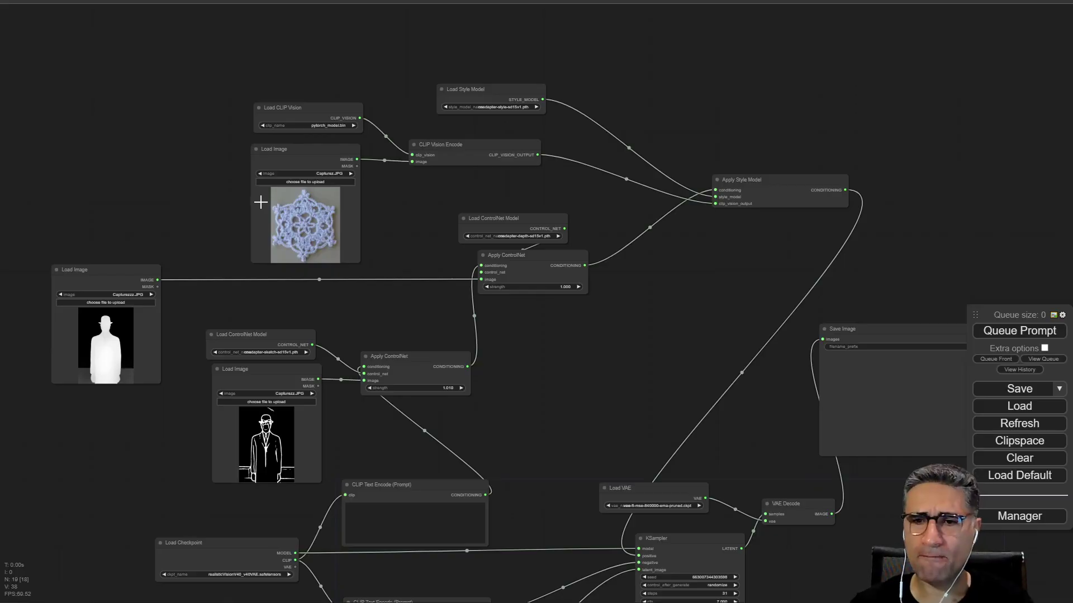
- Queue the ComfyUI workflow that combines the style model with the depth and sketch ControlNet models
scroll(260, 202, "down", 8)
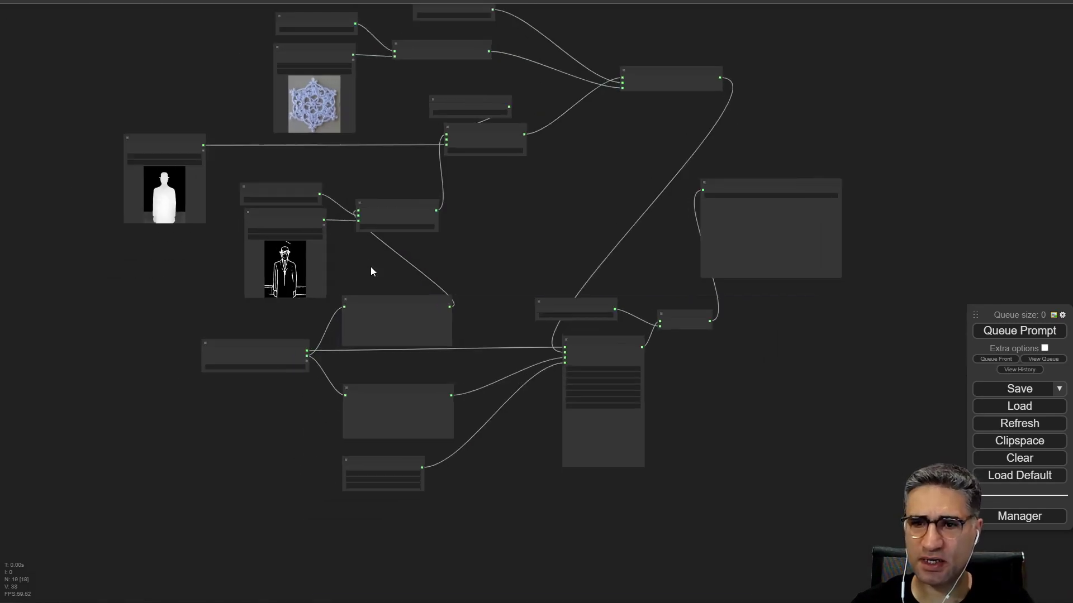
scroll(370, 267, "up", 4)
left_click_drag(644, 240, 640, 192)
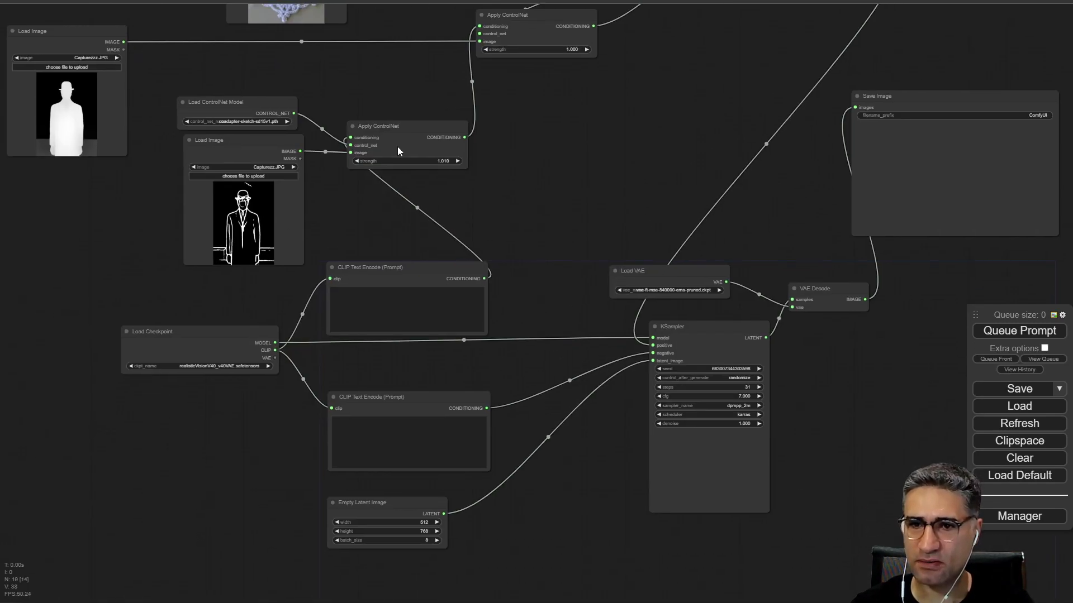
left_click_drag(348, 67, 404, 240)
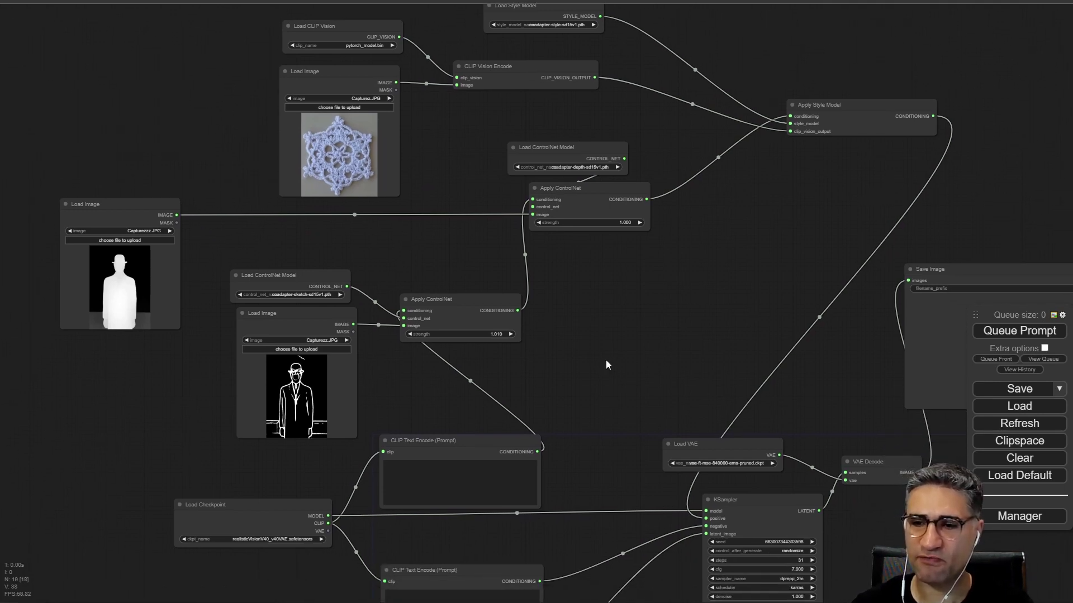
left_click_drag(606, 366, 546, 266)
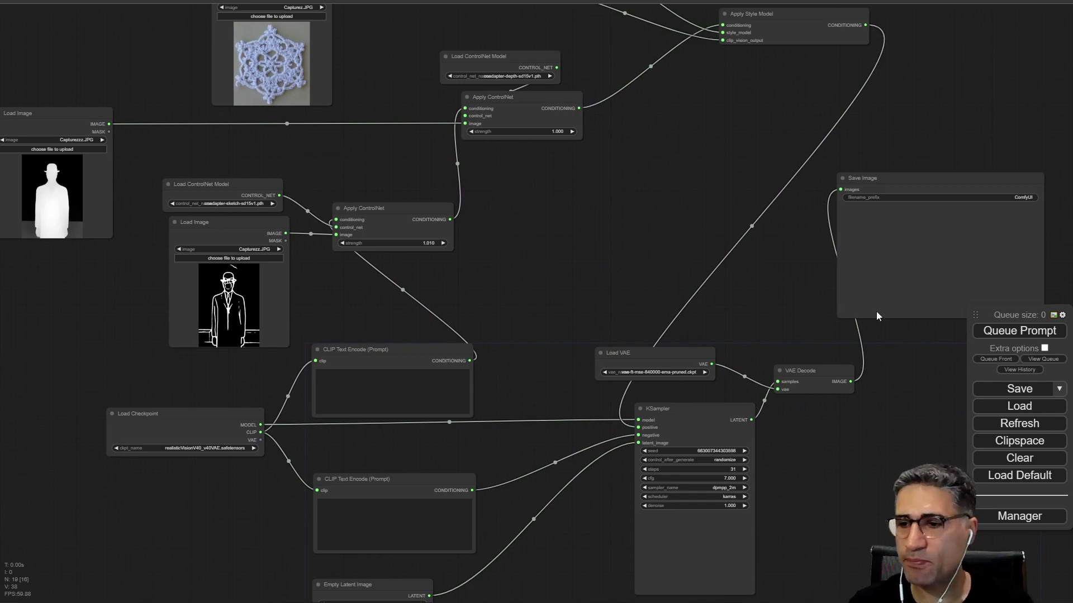
left_click(1040, 333)
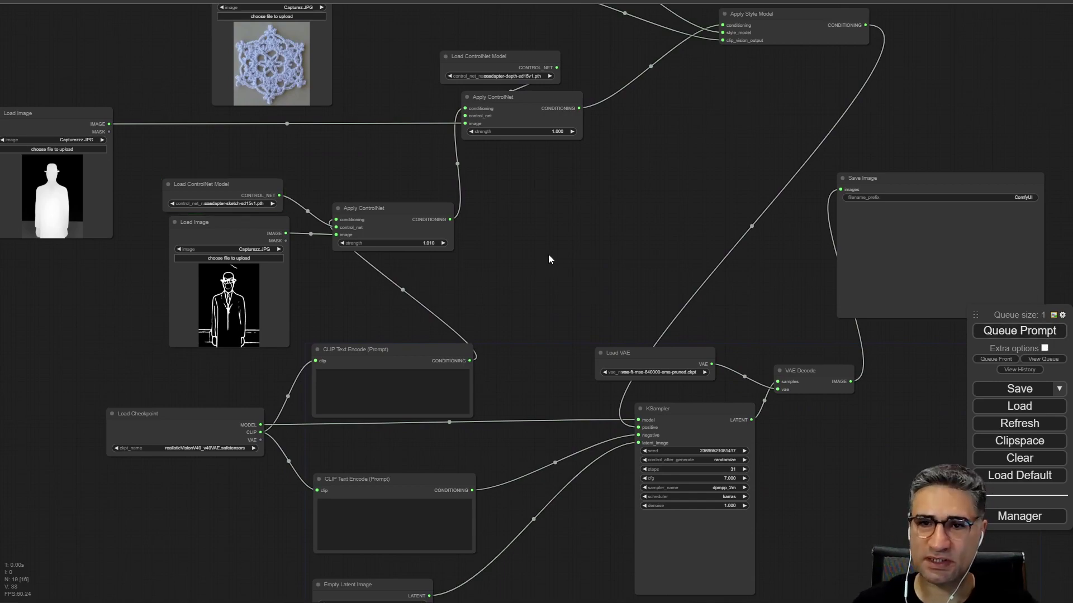
- Examine the workflow's three input images: the crochet style reference, the depth map and the sketch outline
left_click_drag(524, 199, 579, 279)
scroll(305, 122, "up", 11)
scroll(425, 156, "down", 5)
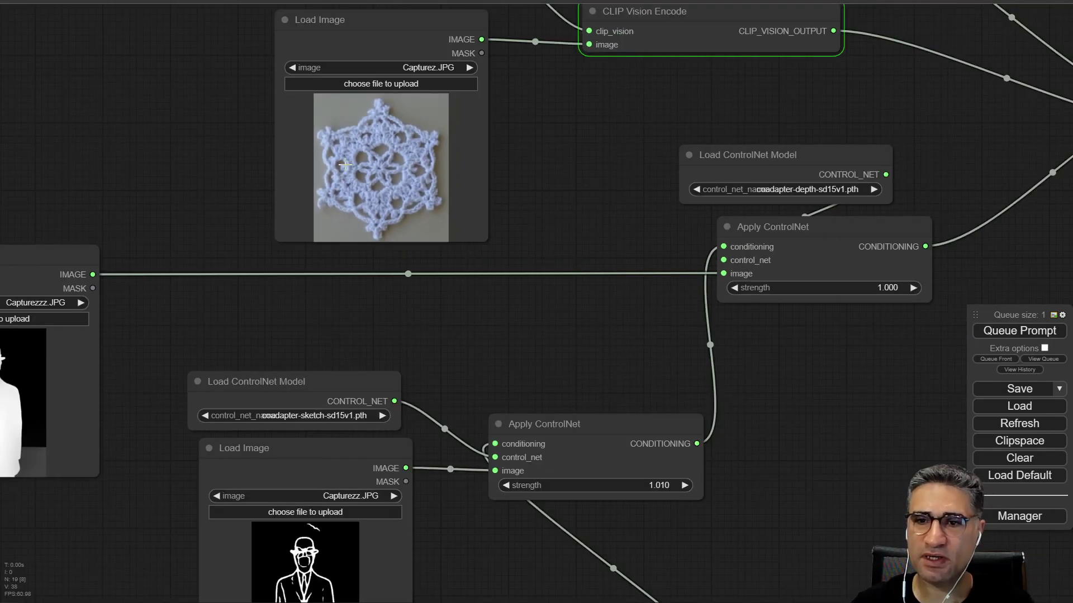
scroll(357, 162, "up", 5)
scroll(311, 199, "down", 5)
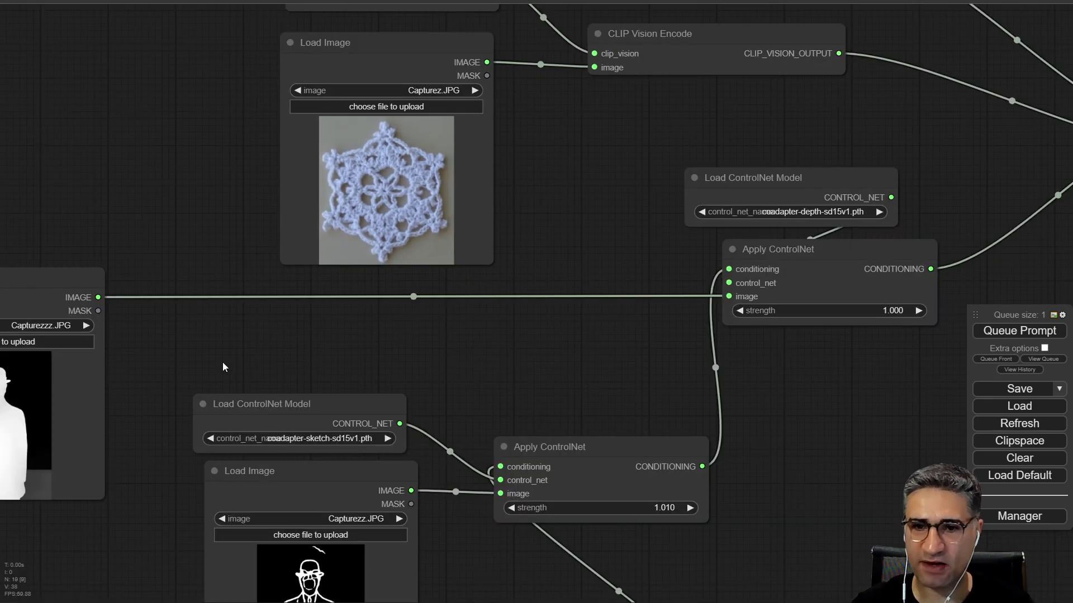
scroll(252, 251, "up", 6)
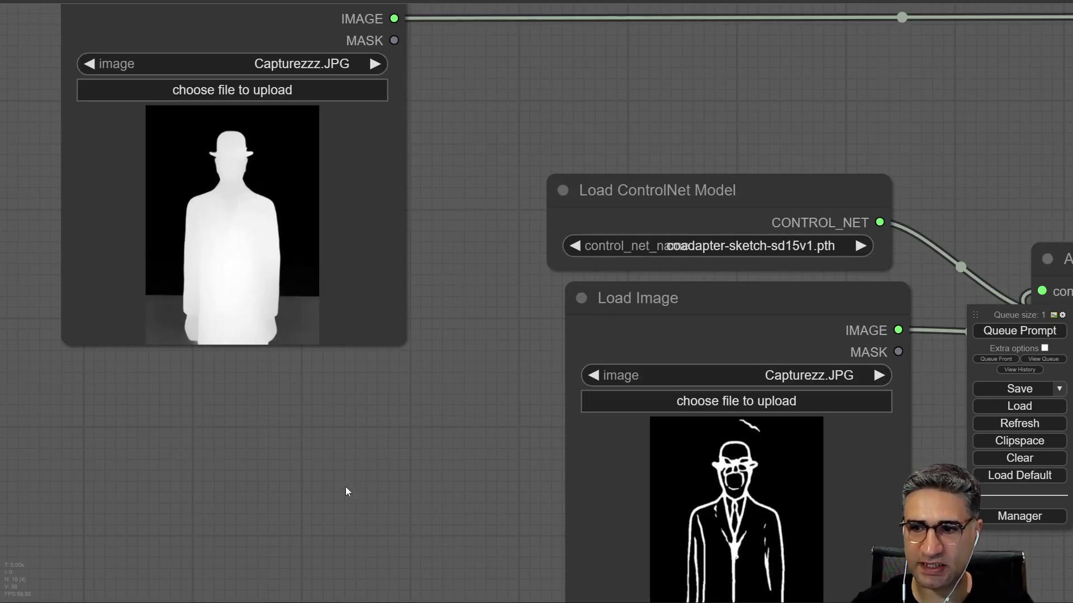
left_click_drag(346, 487, 163, 248)
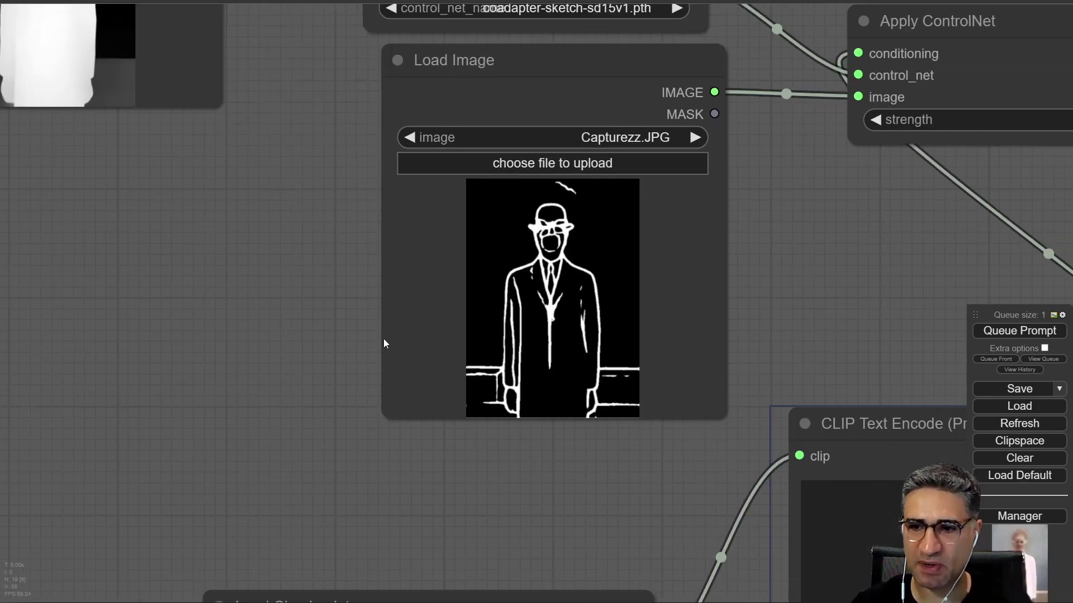
scroll(539, 334, "down", 4)
left_click_drag(715, 179, 388, 558)
left_click_drag(482, 249, 601, 246)
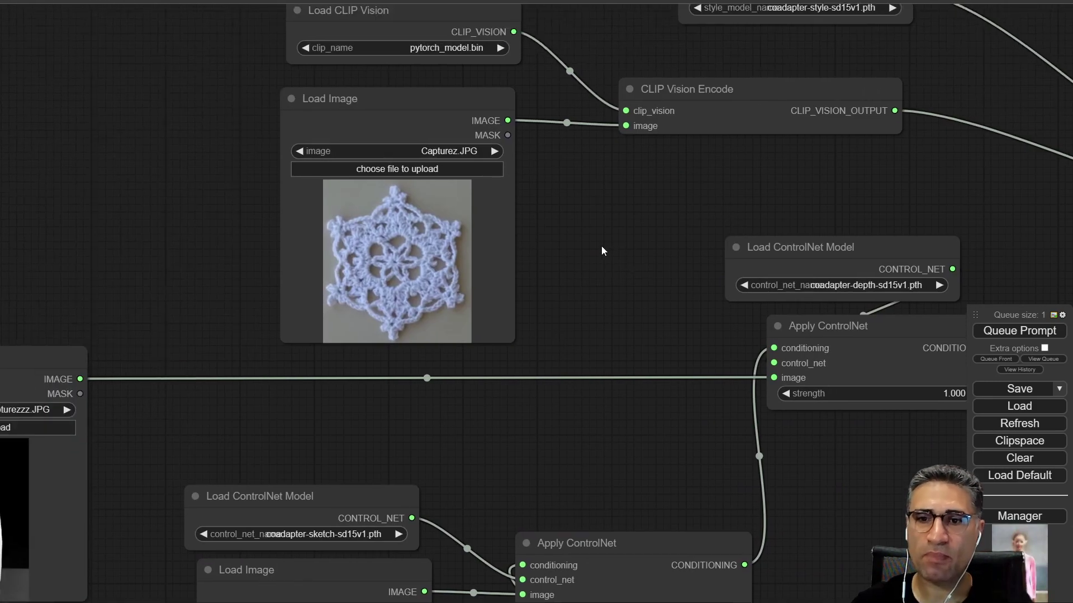
scroll(395, 221, "up", 2)
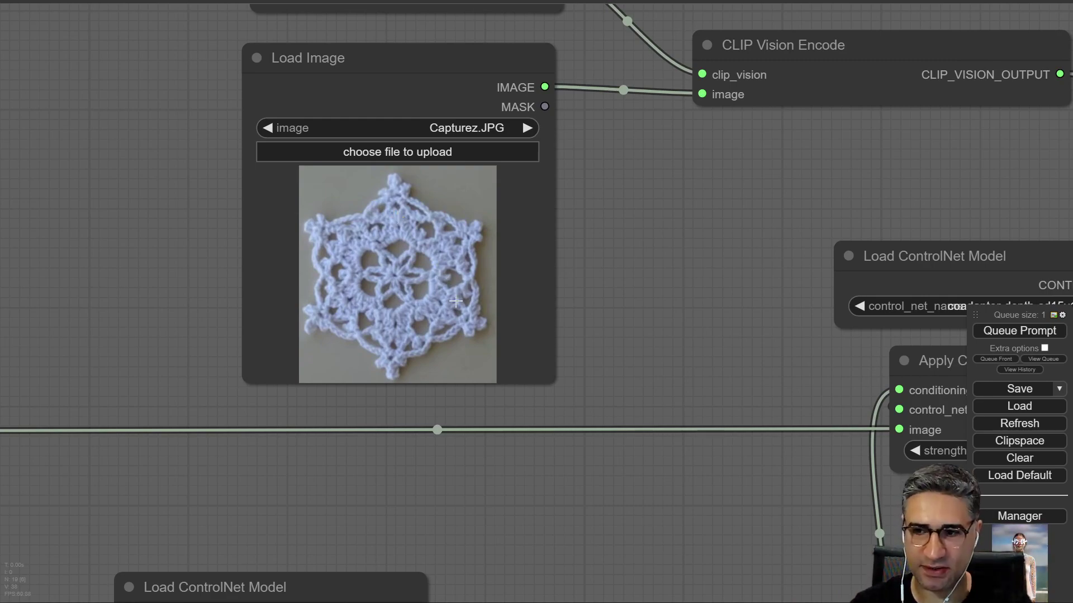
- Examine the KSampler node's settings and its live preview of the image being generated
scroll(462, 309, "down", 5)
scroll(391, 300, "down", 6)
left_click_drag(868, 476, 98, 107)
scroll(269, 477, "up", 11)
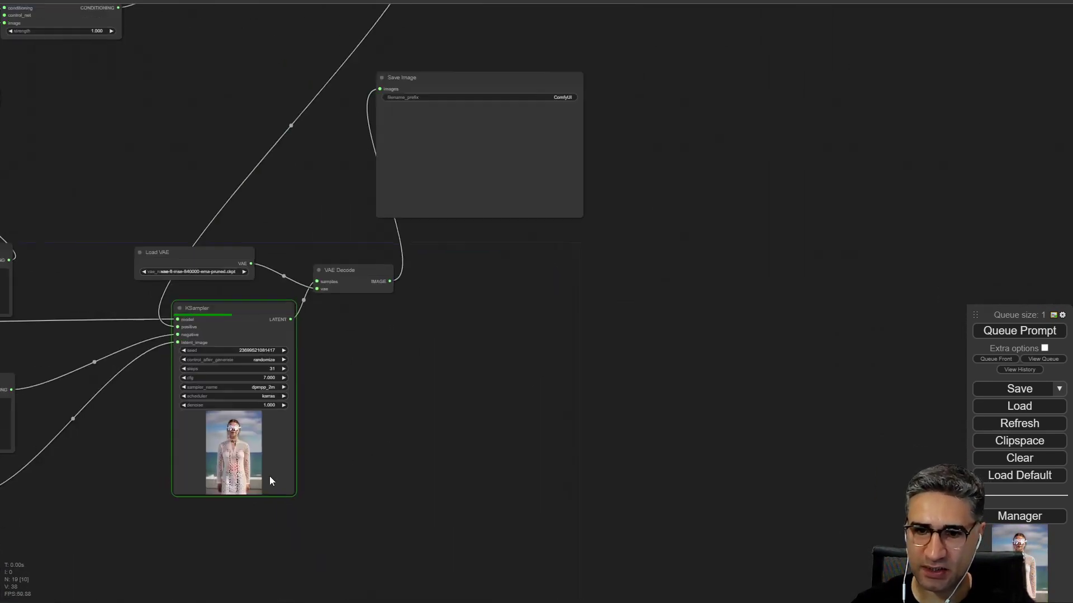
scroll(225, 423, "up", 4)
scroll(223, 420, "down", 3)
left_click_drag(471, 374, 621, 336)
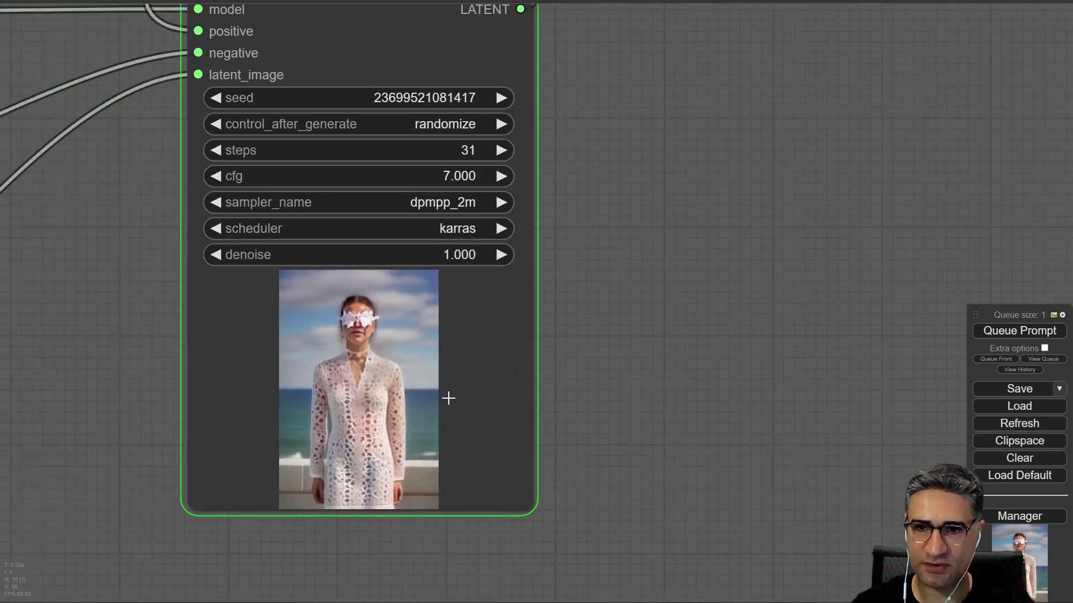
scroll(448, 412, "down", 6)
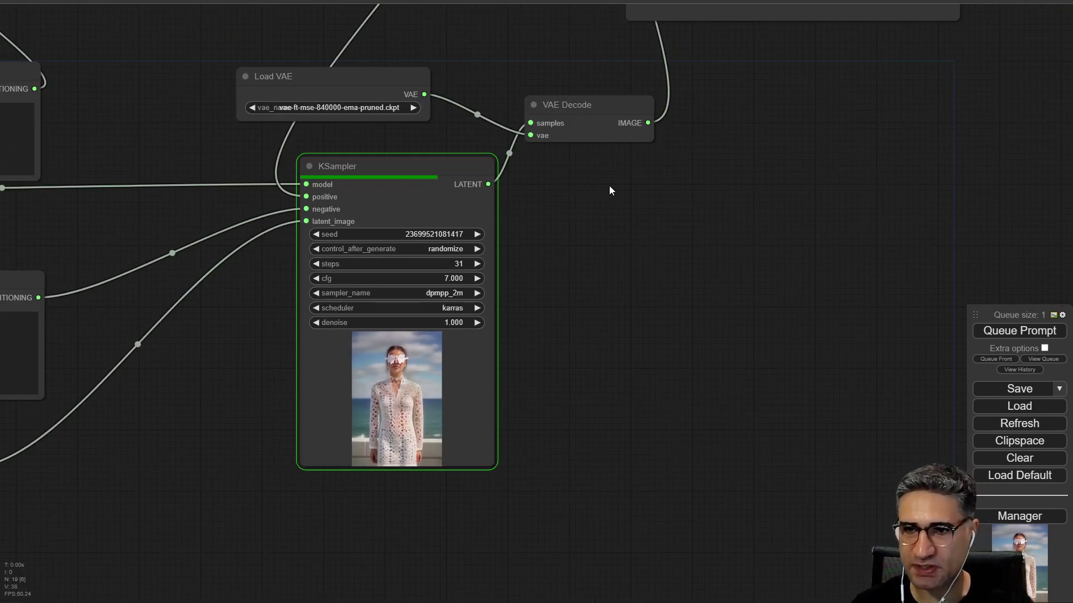
- Check the size and batch settings of the Empty Latent Image node, and return to the KSampler preview
left_click_drag(609, 186, 789, 147)
left_click_drag(271, 475, 442, 359)
scroll(257, 387, "up", 7)
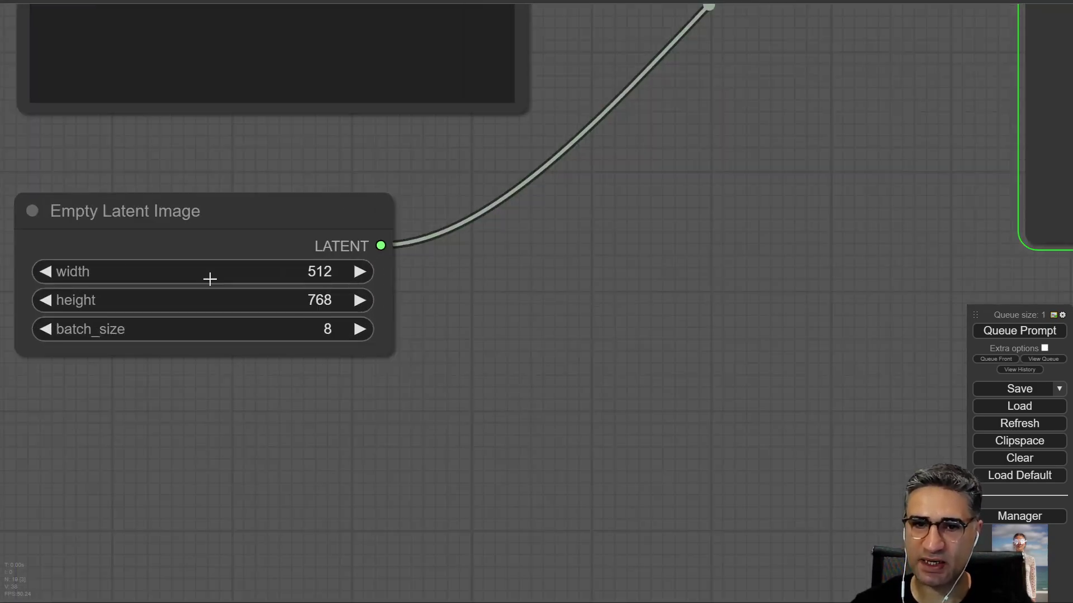
scroll(670, 242, "down", 5)
left_click_drag(814, 196, 266, 444)
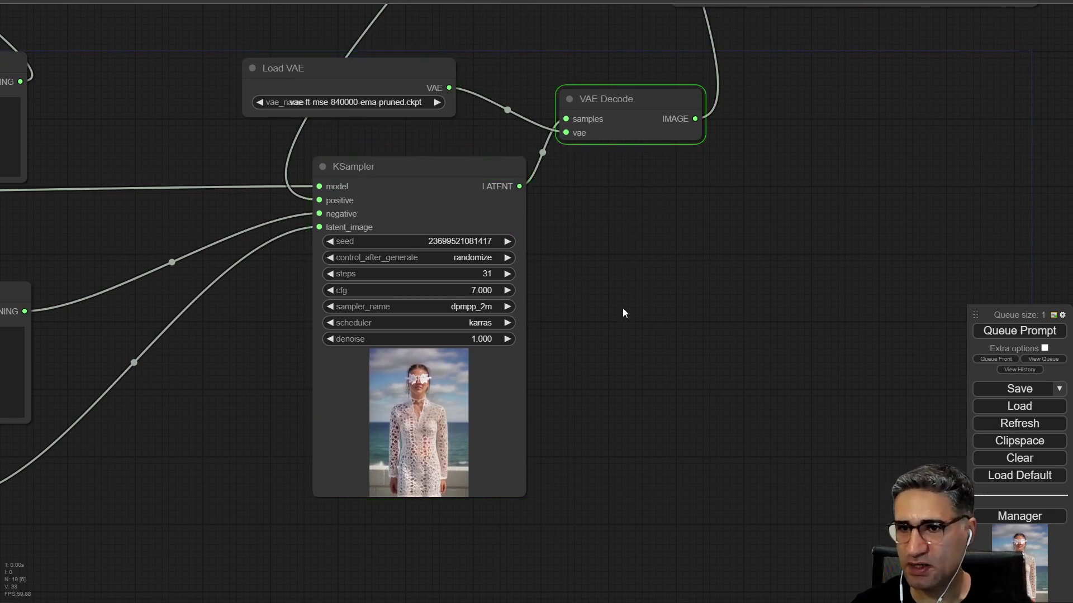
- Open the first generated image in the Save Image node and browse through the results up to the fifth
left_click_drag(605, 328, 433, 428)
left_click_drag(585, 280, 367, 535)
scroll(494, 416, "up", 5)
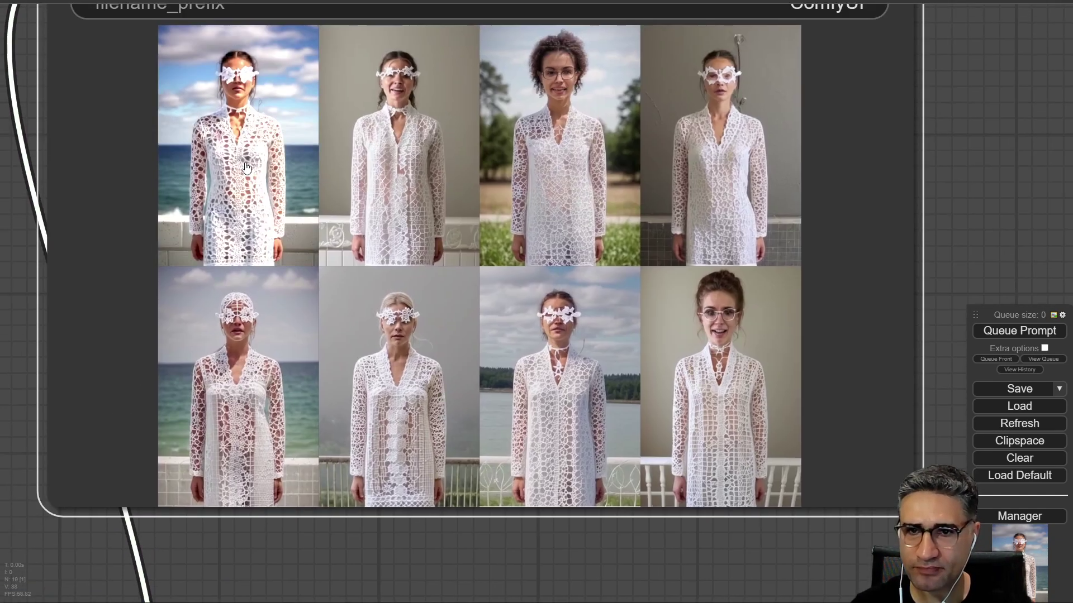
left_click(241, 146)
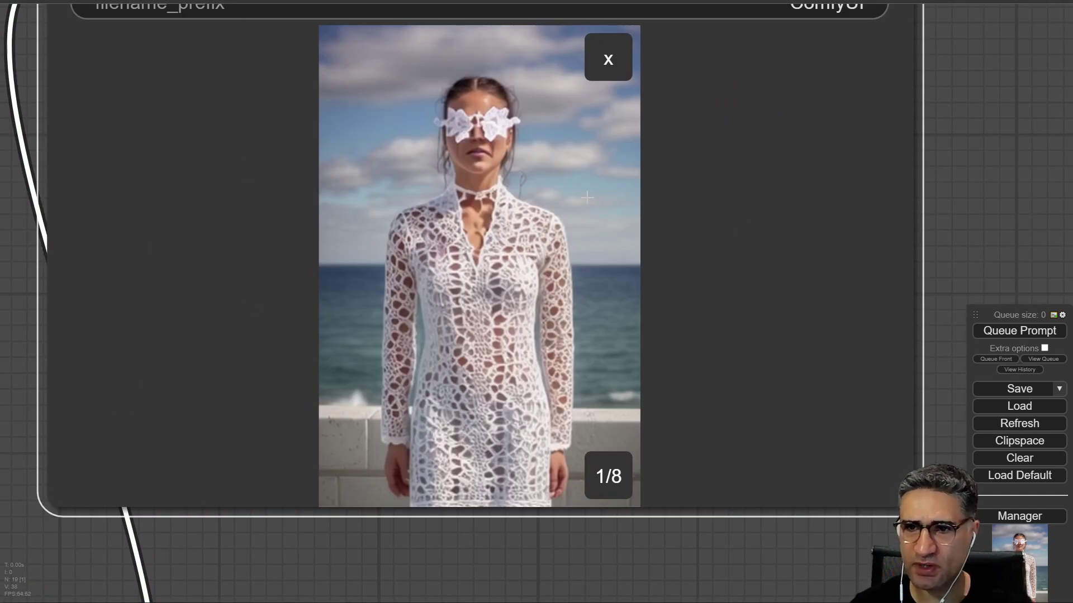
key("Right")
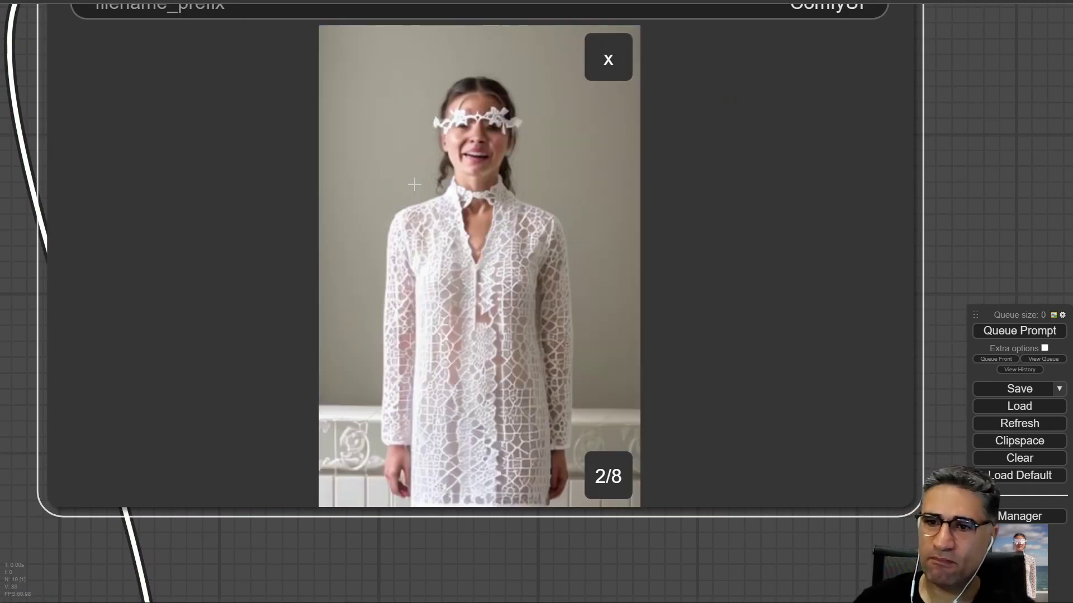
key("Right")
key("Right")
key("Right")
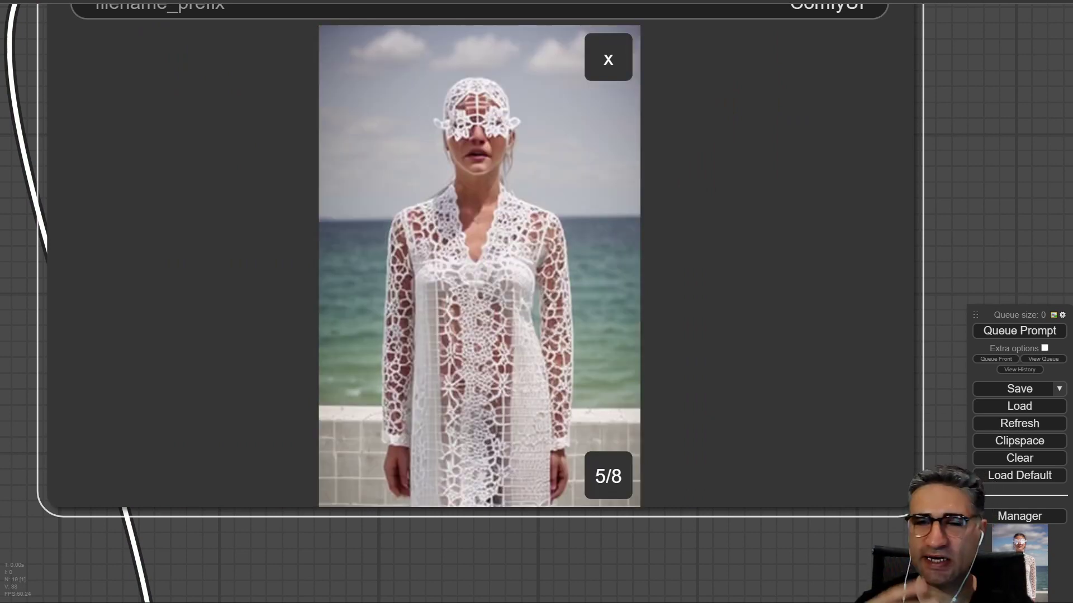
- Inspect the fifth generated image up close and browse the remaining results through the eighth
scroll(411, 185, "down", 12)
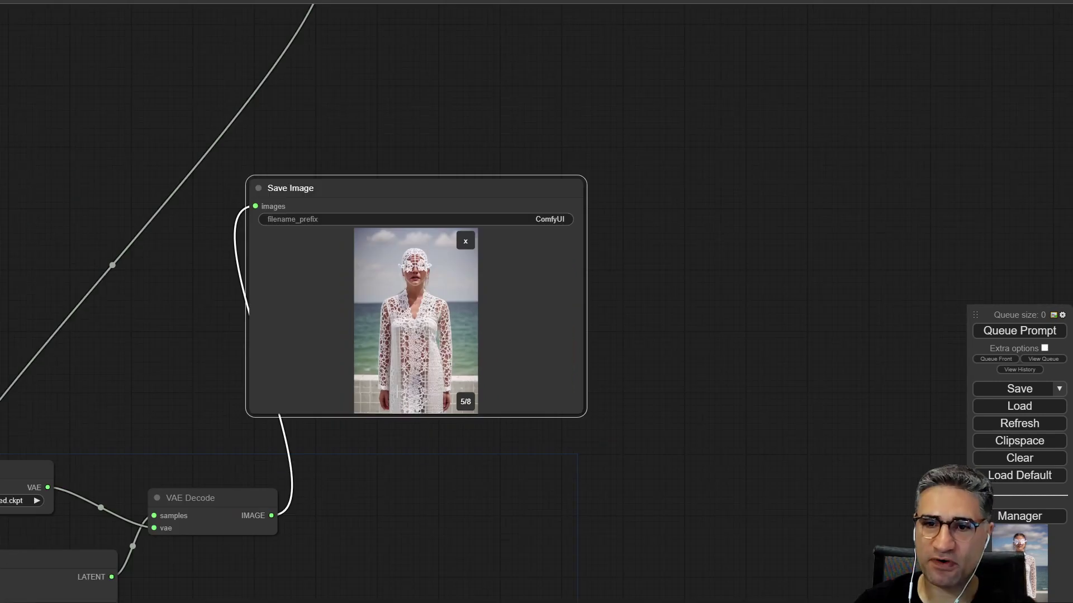
left_click_drag(66, 387, 898, 171)
left_click_drag(774, 141, 17, 199)
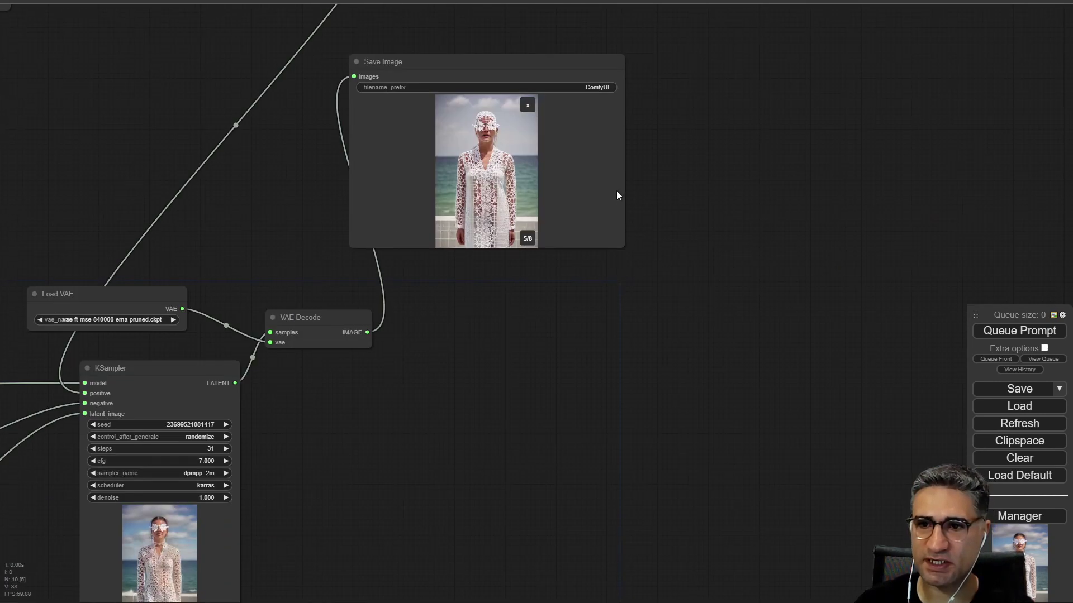
scroll(556, 174, "up", 13)
left_click_drag(374, 501, 477, 597)
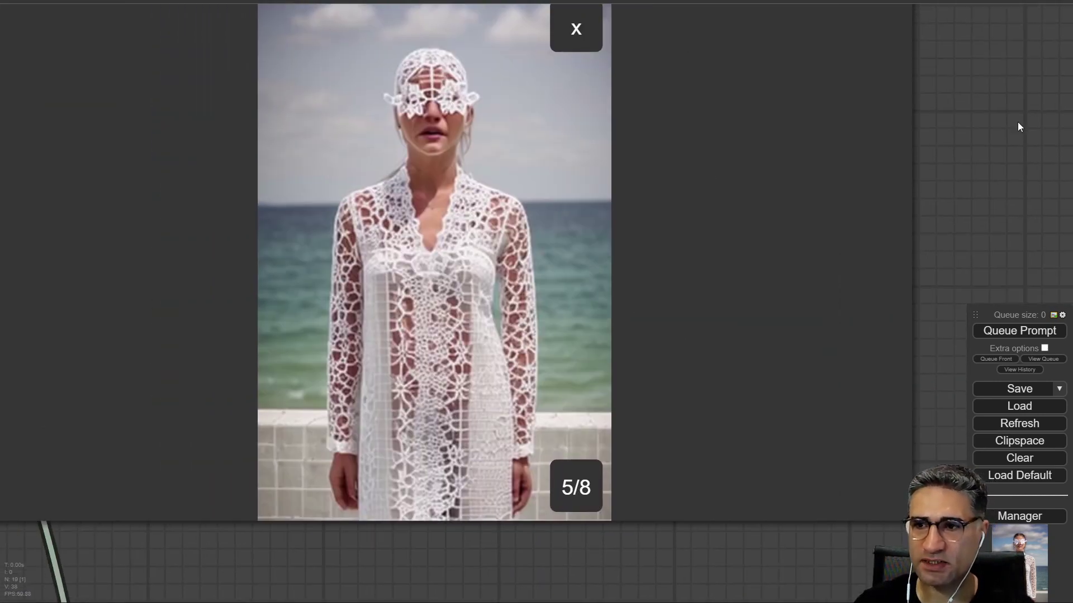
left_click_drag(1017, 122, 1067, 164)
left_click(623, 256)
key("Right")
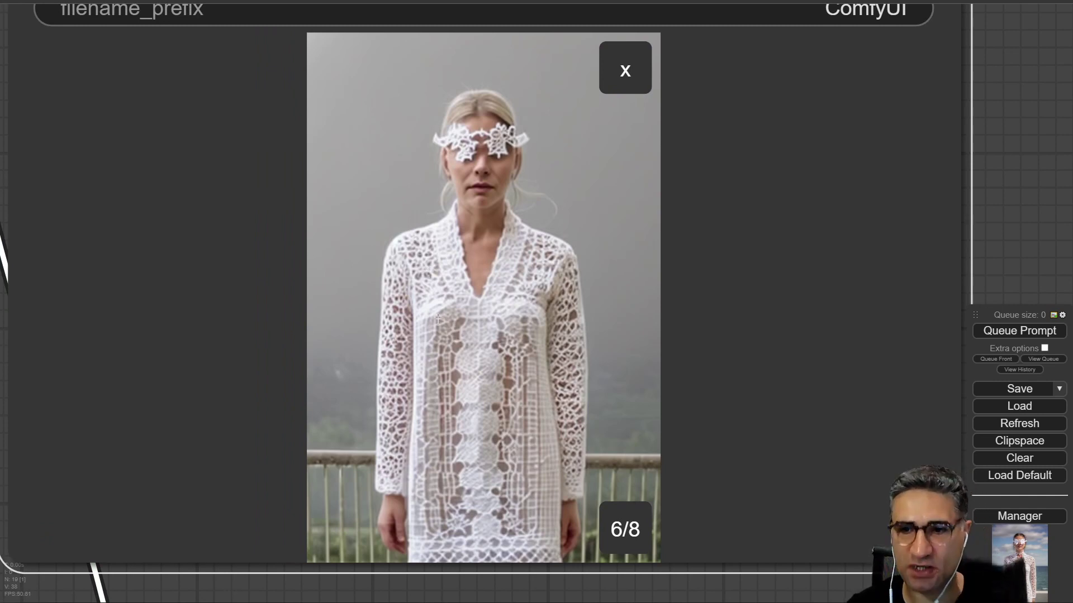
key("Right")
key("Right")
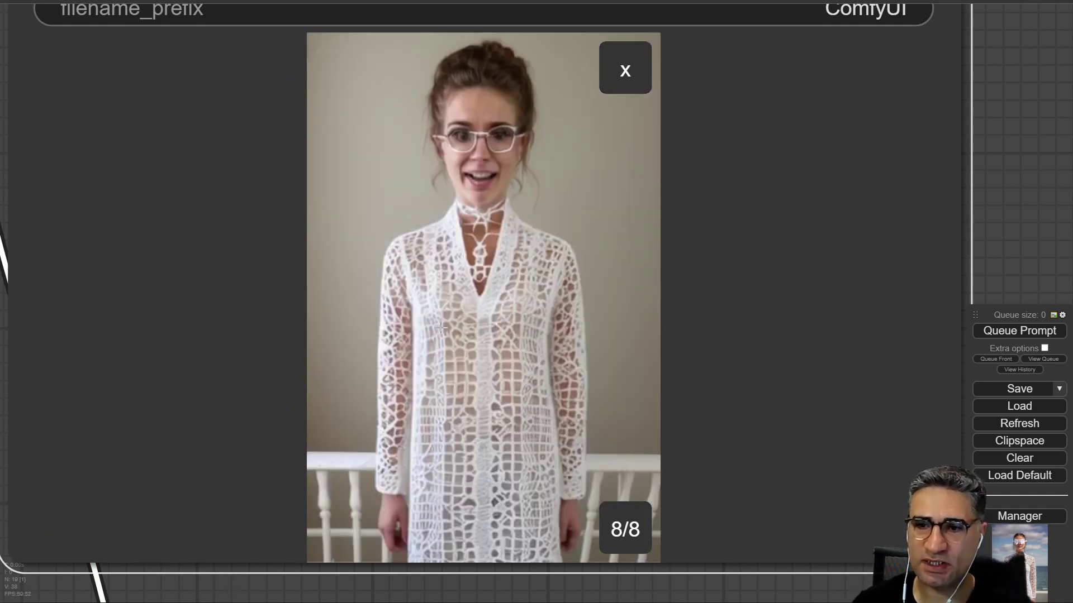
scroll(441, 326, "down", 10)
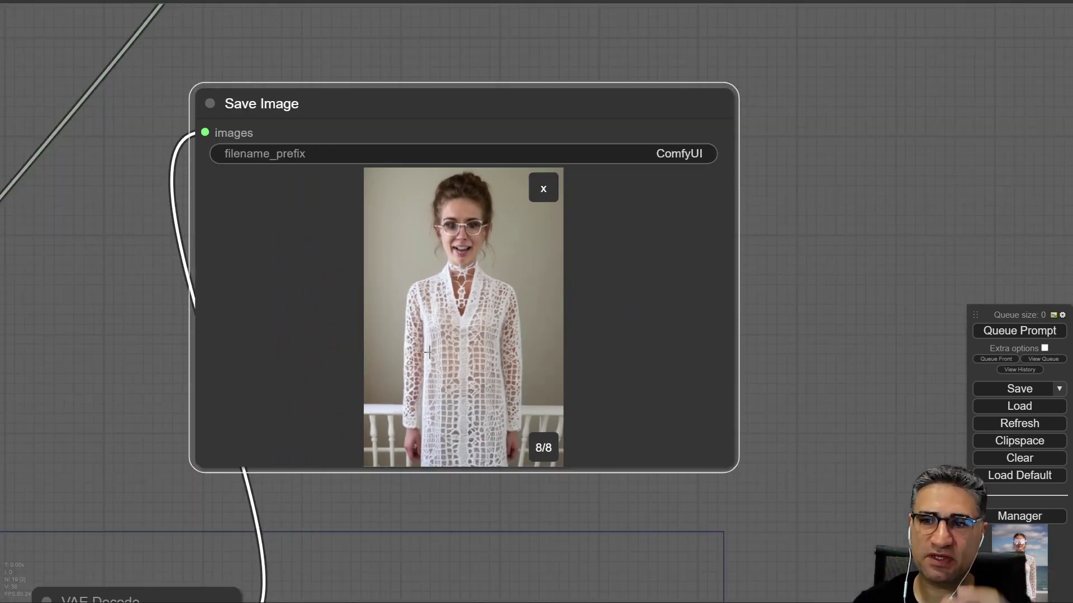
- Check the text boxes of both CLIP Text Encode prompt nodes
left_click_drag(295, 398, 952, 73)
scroll(339, 208, "up", 6)
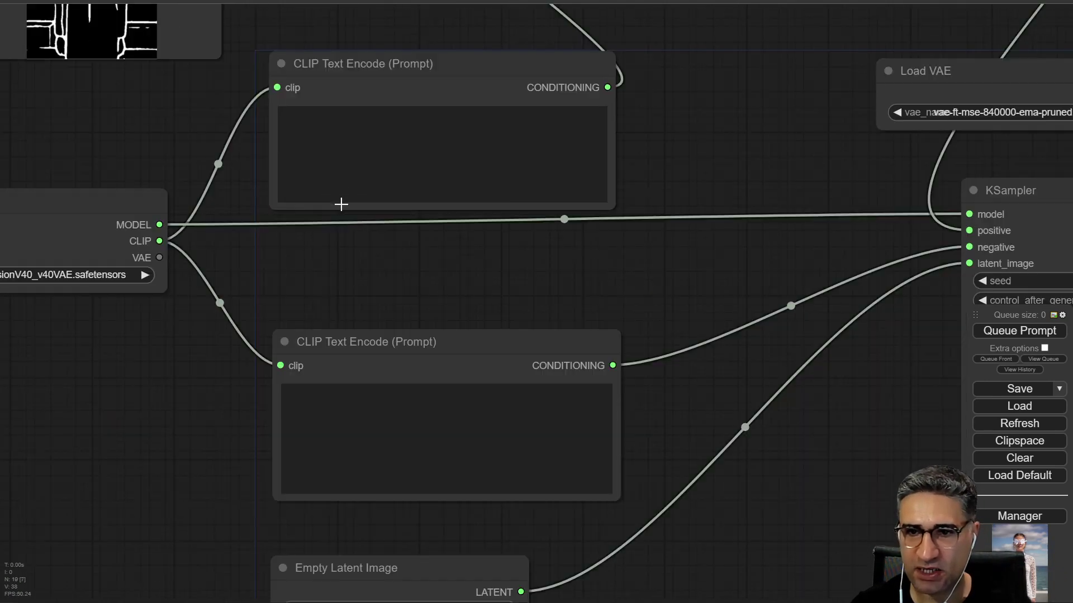
left_click(389, 118)
left_click(360, 414)
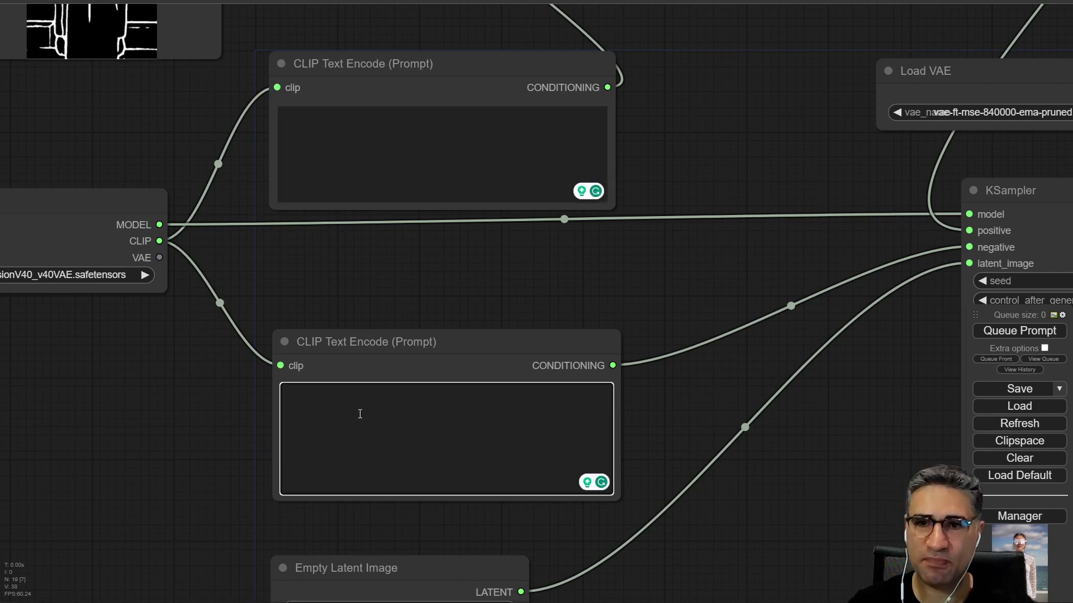
- Review the layout of the whole workflow, focusing on the style branch around the CLIP Vision nodes
scroll(385, 313, "down", 7)
scroll(360, 105, "down", 5)
left_click_drag(484, 90, 531, 306)
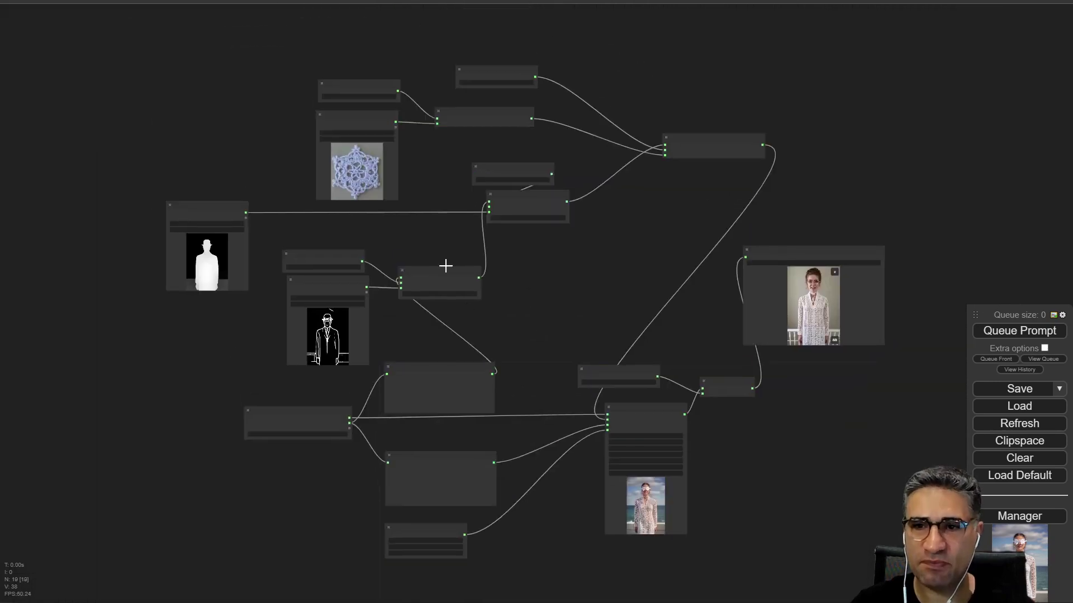
scroll(423, 235, "up", 6)
left_click_drag(480, 107, 344, 222)
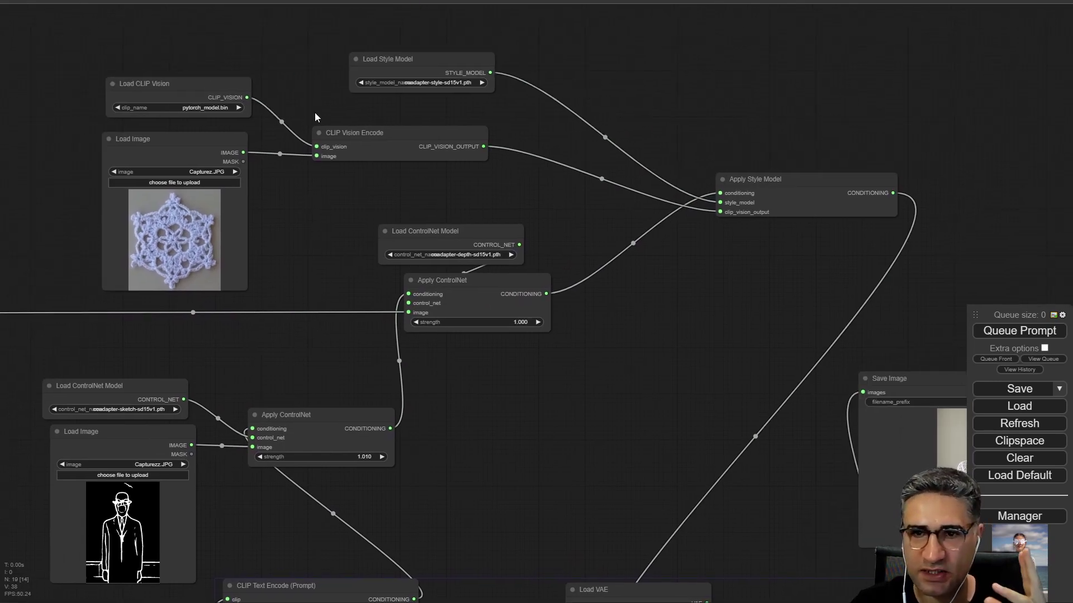
scroll(469, 86, "up", 2)
scroll(470, 84, "up", 4)
left_click_drag(175, 129, 365, 133)
scroll(140, 118, "up", 4)
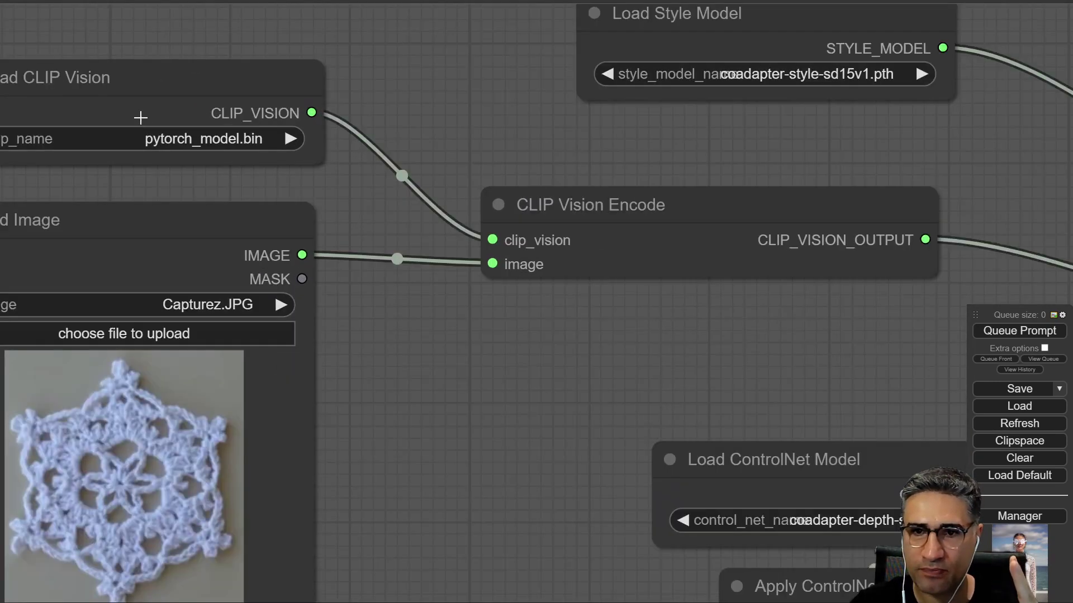
- Examine the Load CLIP Vision node set to pytorch_model.bin and the Load Image node holding Capturez.JPG
scroll(140, 118, "up", 1)
mouse_move(137, 105)
left_mouse_down()
mouse_move(156, 104)
mouse_move(137, 106)
left_mouse_up()
left_click_drag(383, 200, 493, 215)
left_click_drag(263, 117, 239, 116)
left_click_drag(414, 244, 401, 223)
scroll(444, 188, "down", 3)
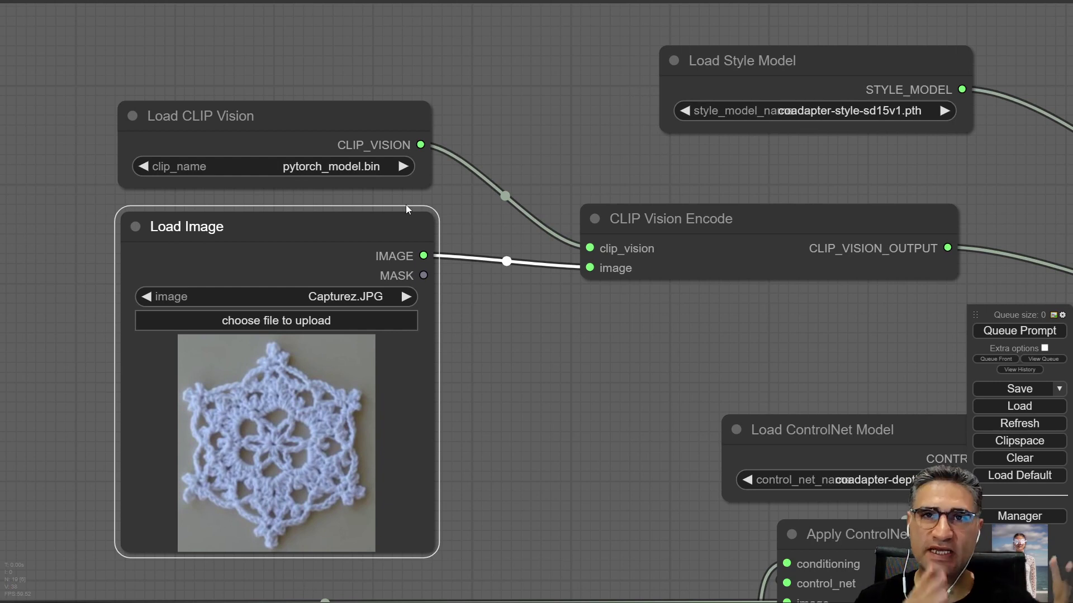
left_click(272, 135)
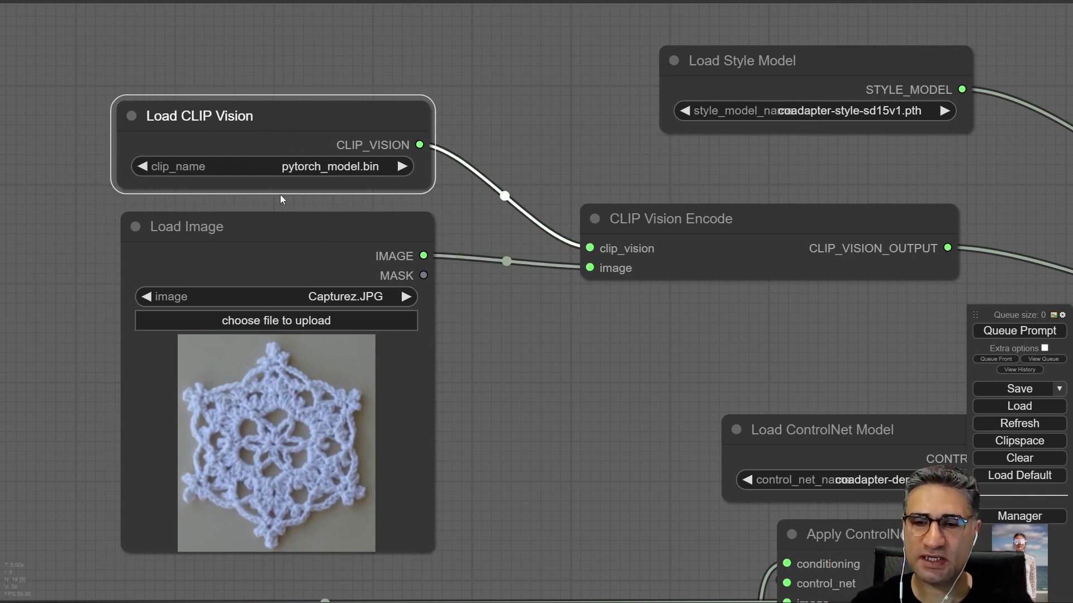
left_click(265, 247)
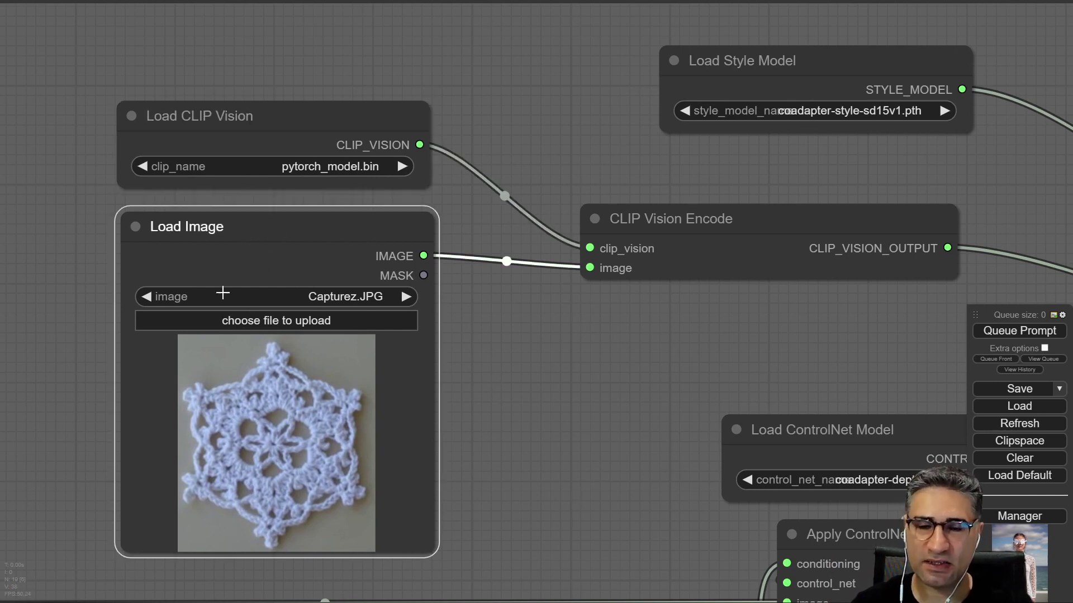
left_click_drag(472, 343, 415, 281)
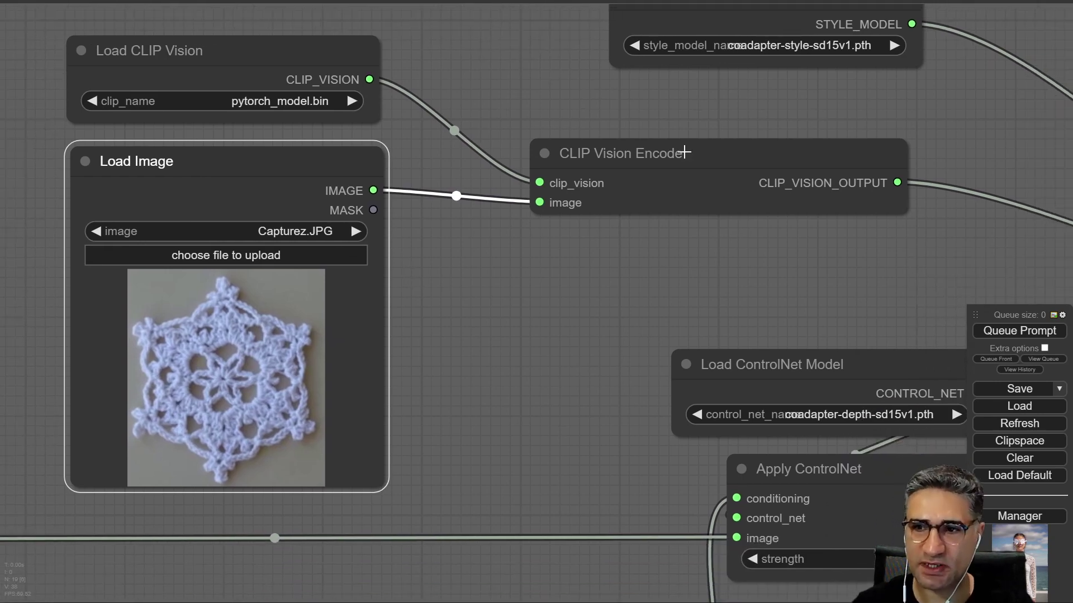
- Trace the CLIP Vision Encode output to the Apply Style Model node and examine that node's inputs
left_click(621, 163)
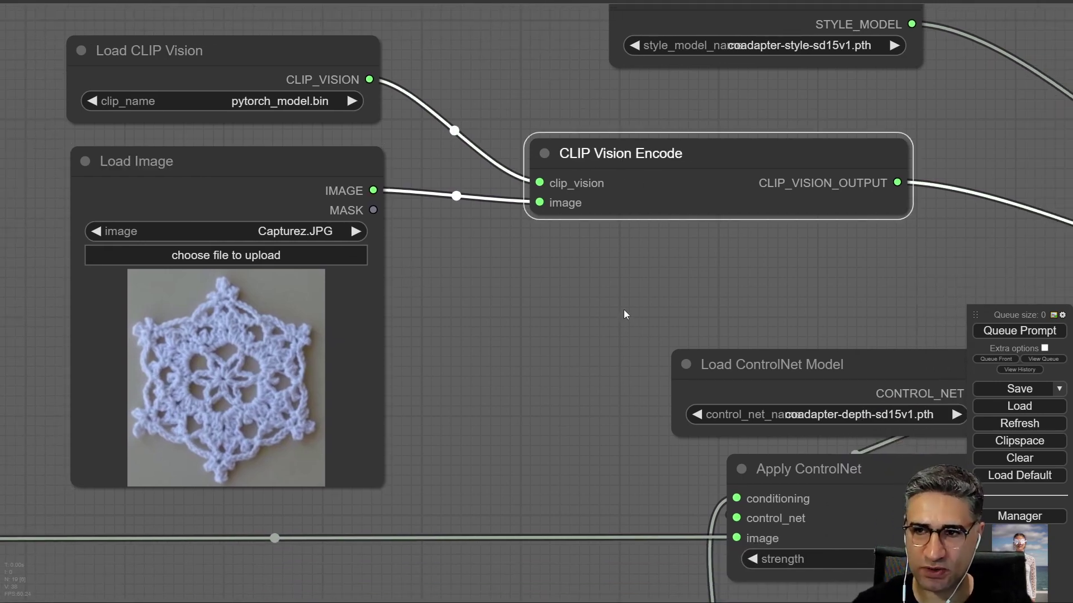
left_click_drag(623, 309, 269, 189)
scroll(430, 161, "down", 4)
left_click_drag(431, 157, 412, 254)
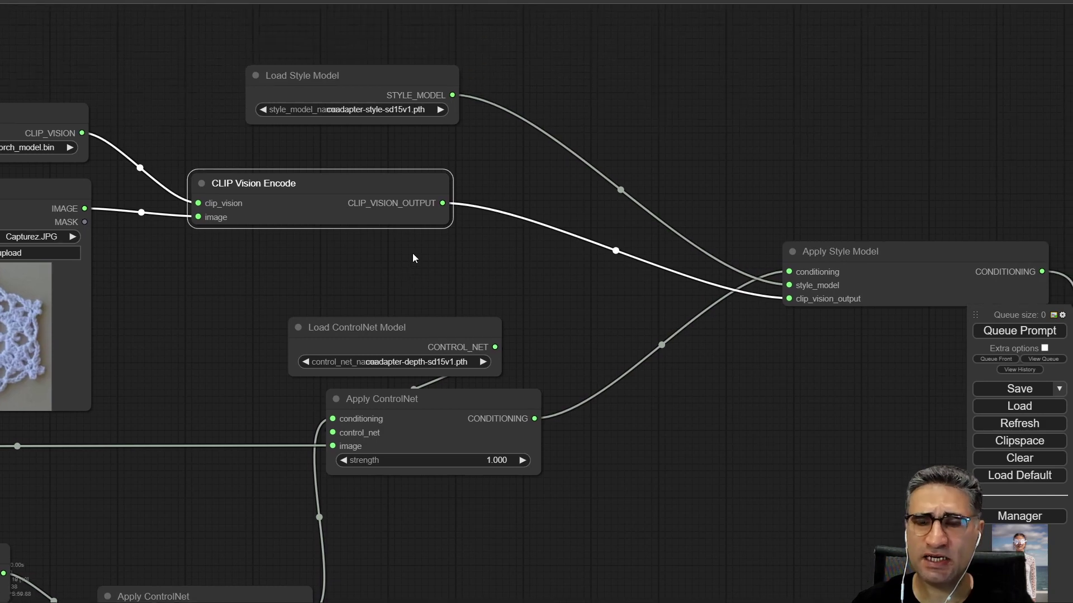
scroll(412, 253, "down", 2)
left_click_drag(534, 285, 339, 257)
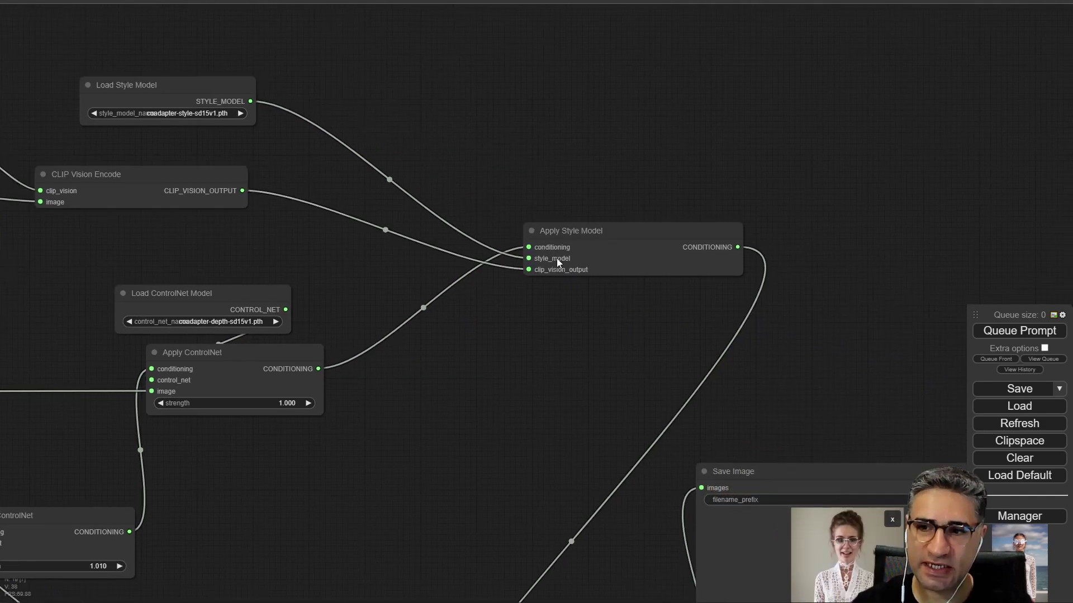
scroll(580, 250, "up", 5)
left_click_drag(601, 195, 587, 202)
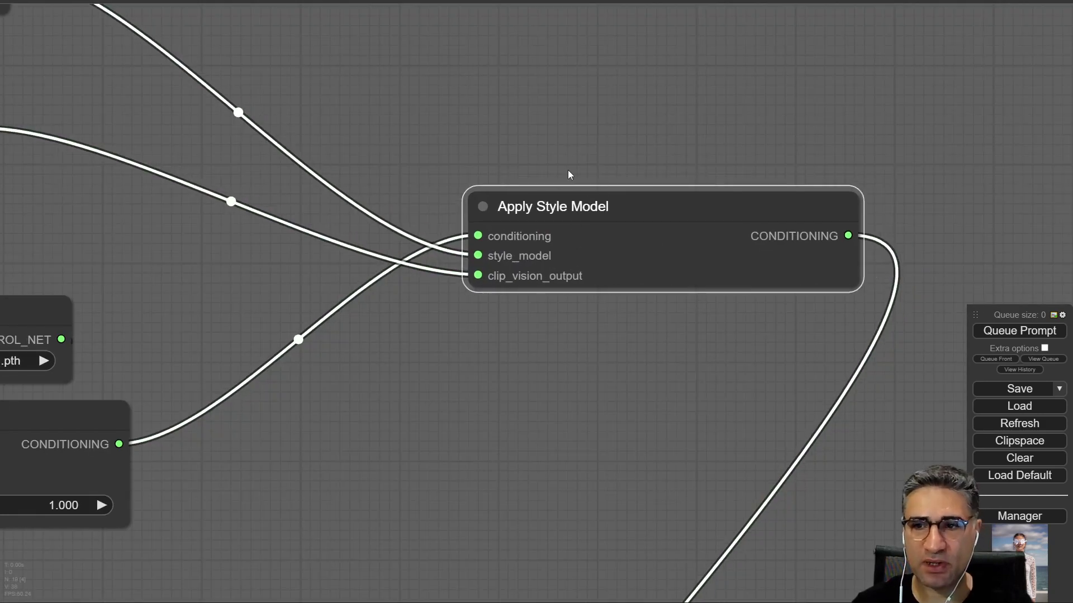
- Examine the Load Style Model node using coadapter-style-sd15v1.pth and the ControlNet loader using coadapter-depth-sd15v1.pth
left_click_drag(417, 104, 568, 128)
scroll(592, 200, "down", 4)
scroll(152, 84, "up", 2)
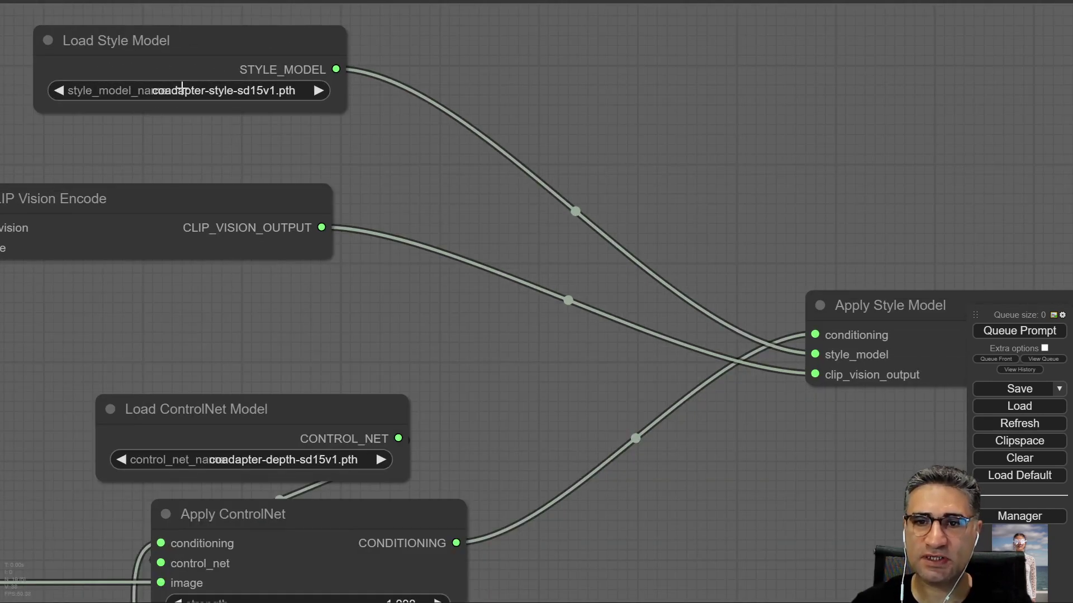
left_click_drag(160, 54, 207, 41)
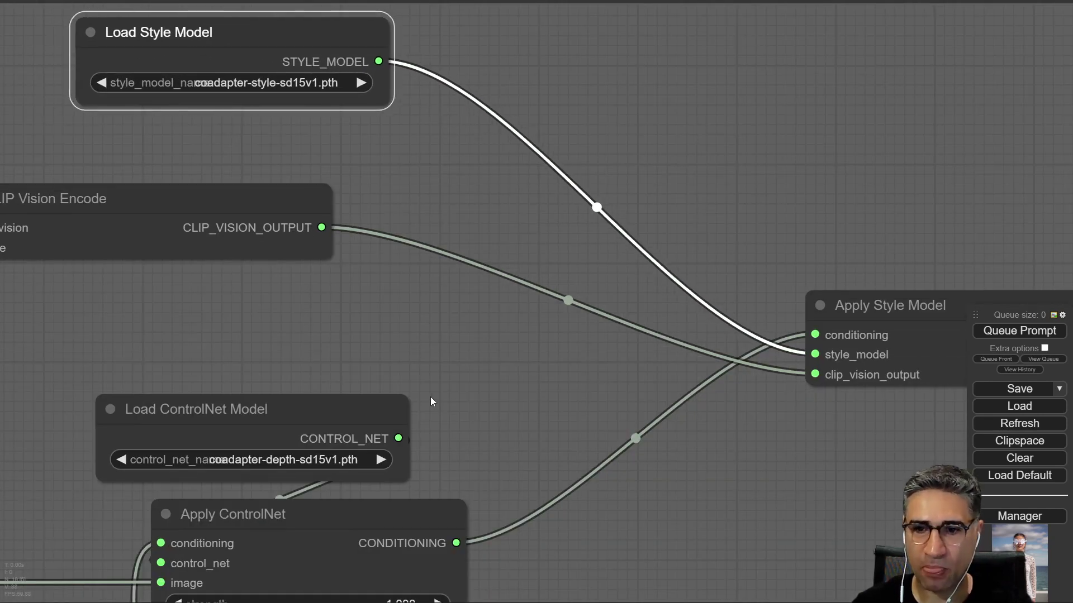
left_click_drag(392, 410, 522, 243)
scroll(395, 305, "down", 4)
left_click_drag(446, 262, 357, 348)
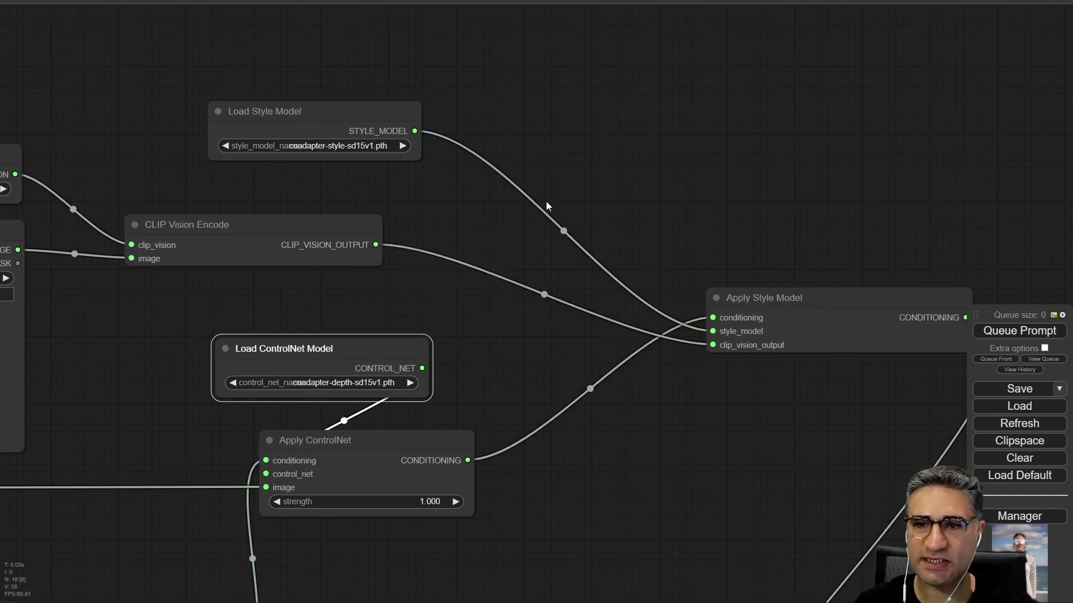
left_click_drag(522, 210, 614, 175)
scroll(615, 174, "down", 3)
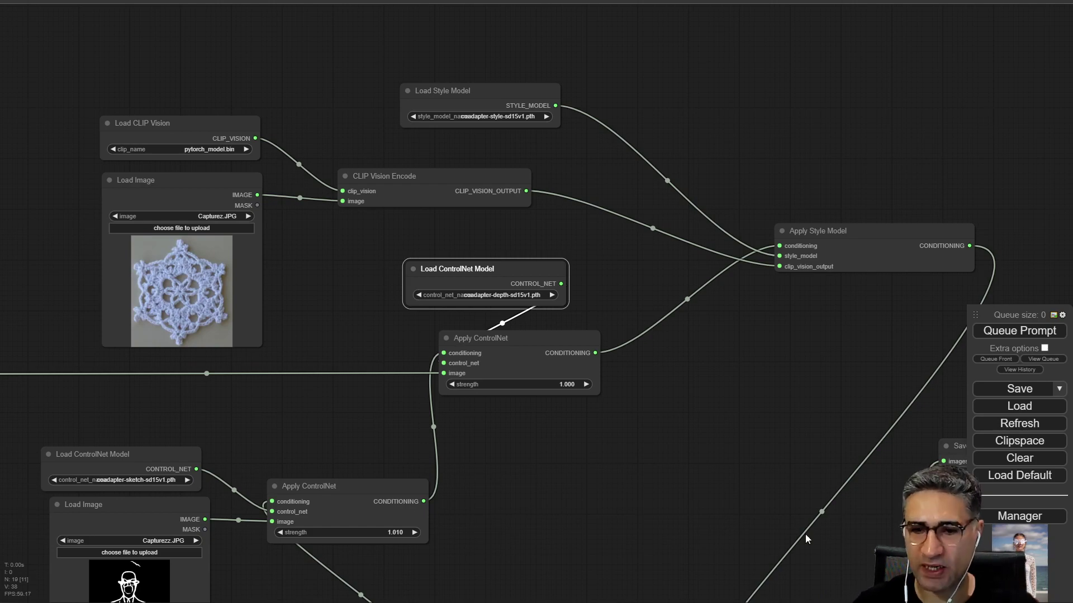
- Examine the depth map and sketch Load Image nodes and how they connect to their Apply ControlNet nodes
left_click_drag(351, 473, 405, 236)
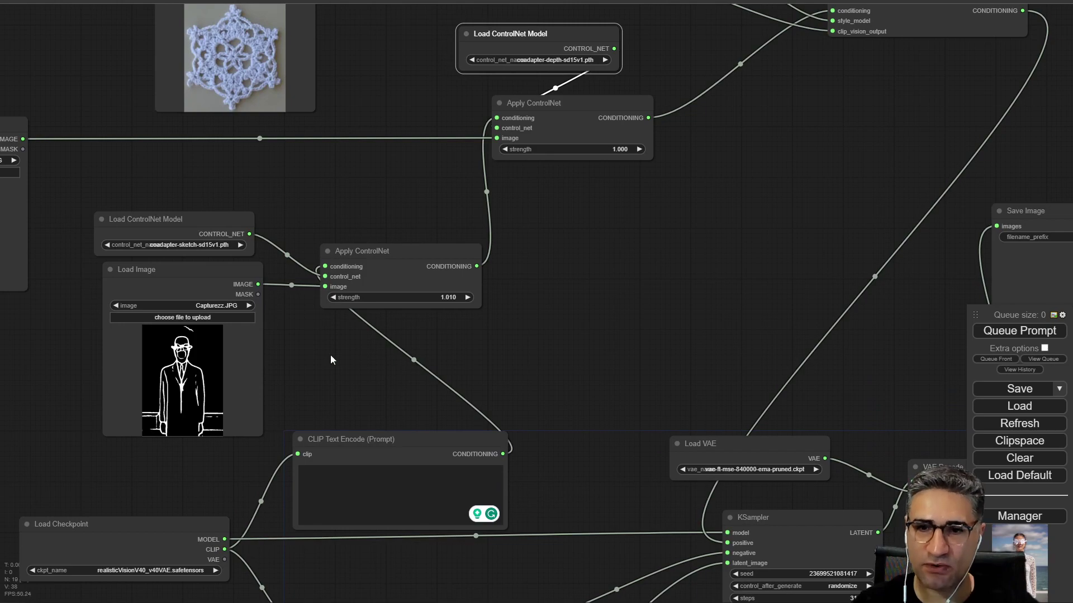
left_click_drag(94, 273, 304, 297)
scroll(189, 257, "up", 7)
left_click_drag(378, 182, 516, 188)
scroll(311, 215, "down", 5)
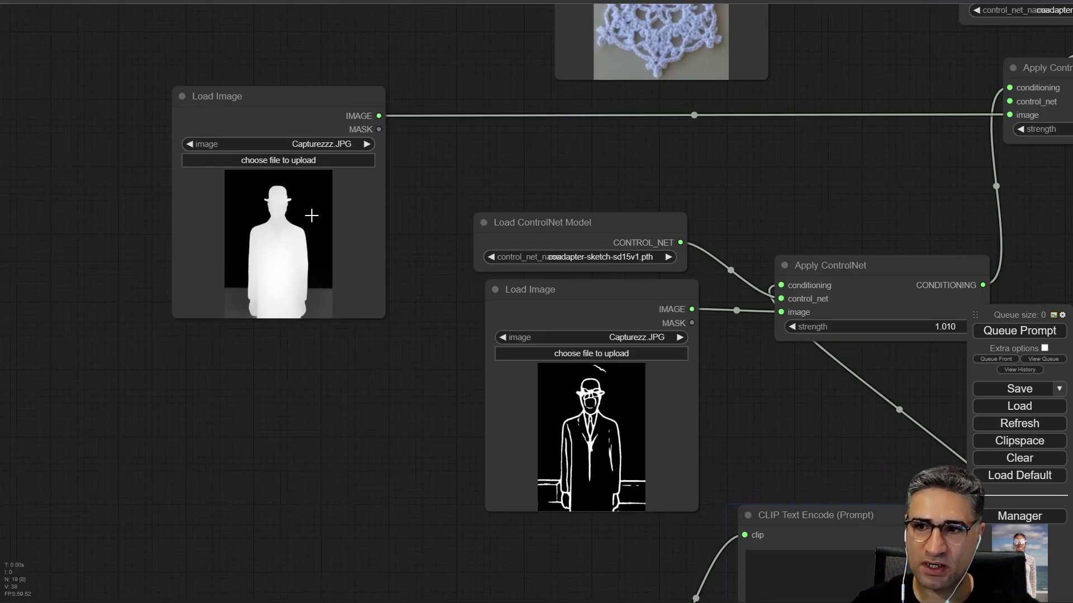
left_click_drag(591, 179, 485, 171)
scroll(480, 250, "up", 4)
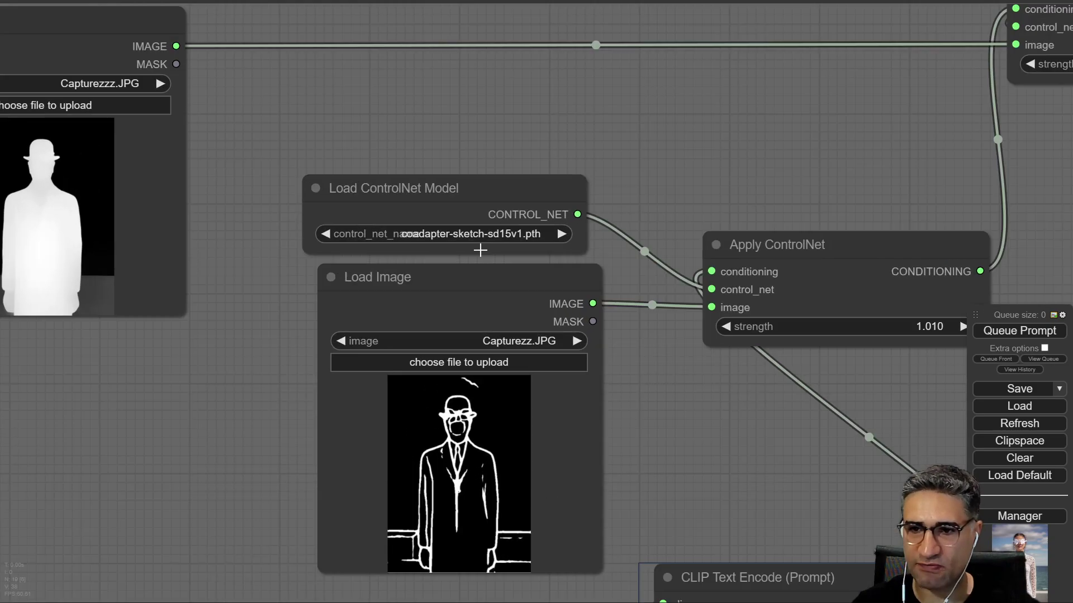
left_click_drag(670, 113, 442, 209)
left_click_drag(195, 192, 525, 211)
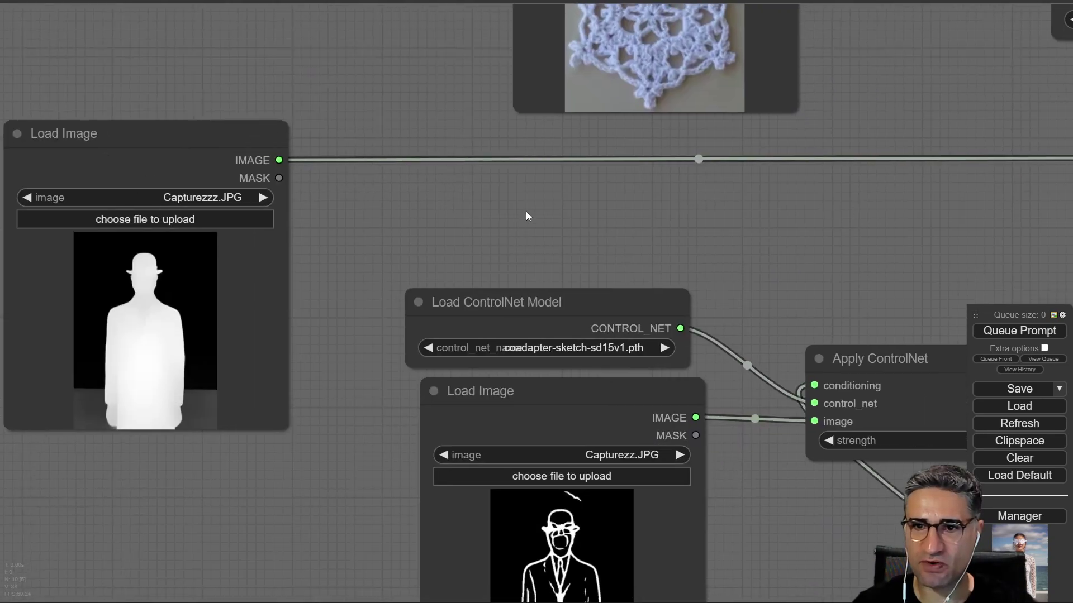
scroll(524, 211, "down", 4)
left_click_drag(628, 204, 589, 213)
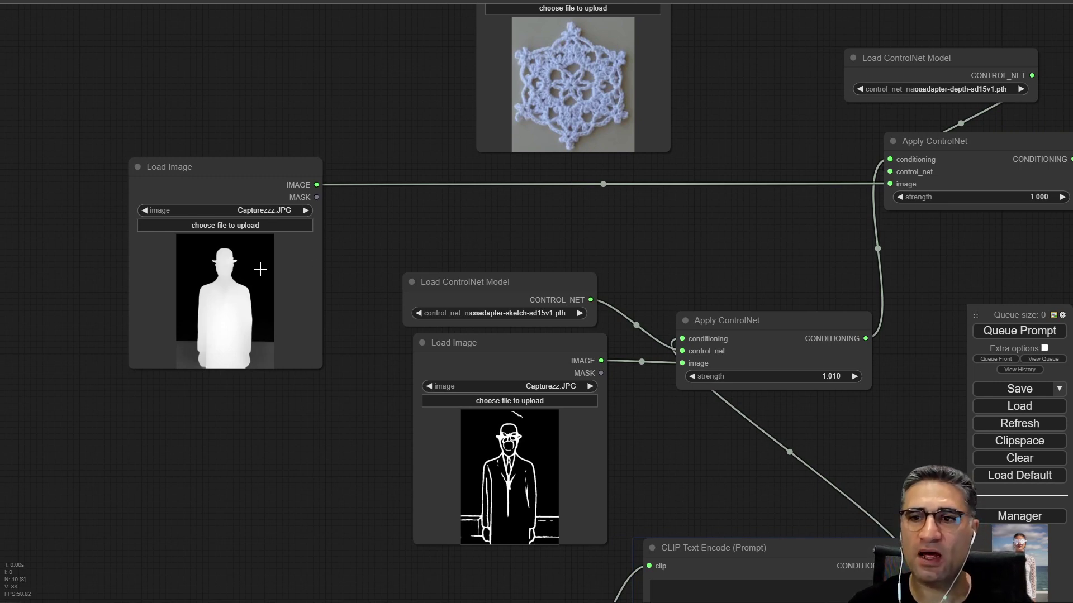
- Inspect the crochet style reference image up close and return to the overview of the style and ControlNet branches
left_click_drag(732, 52, 534, 165)
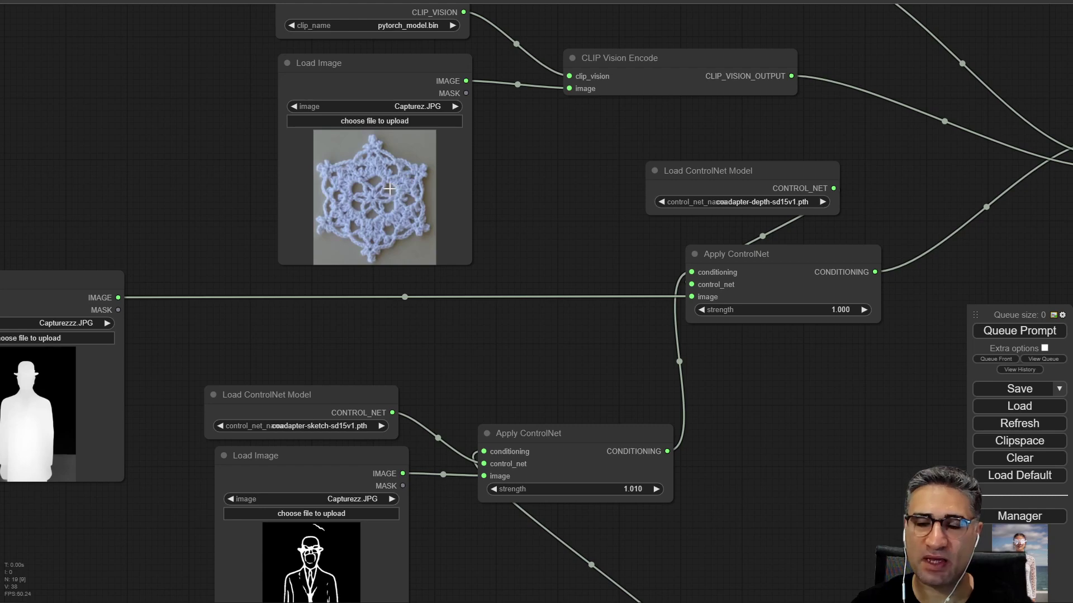
scroll(389, 189, "up", 4)
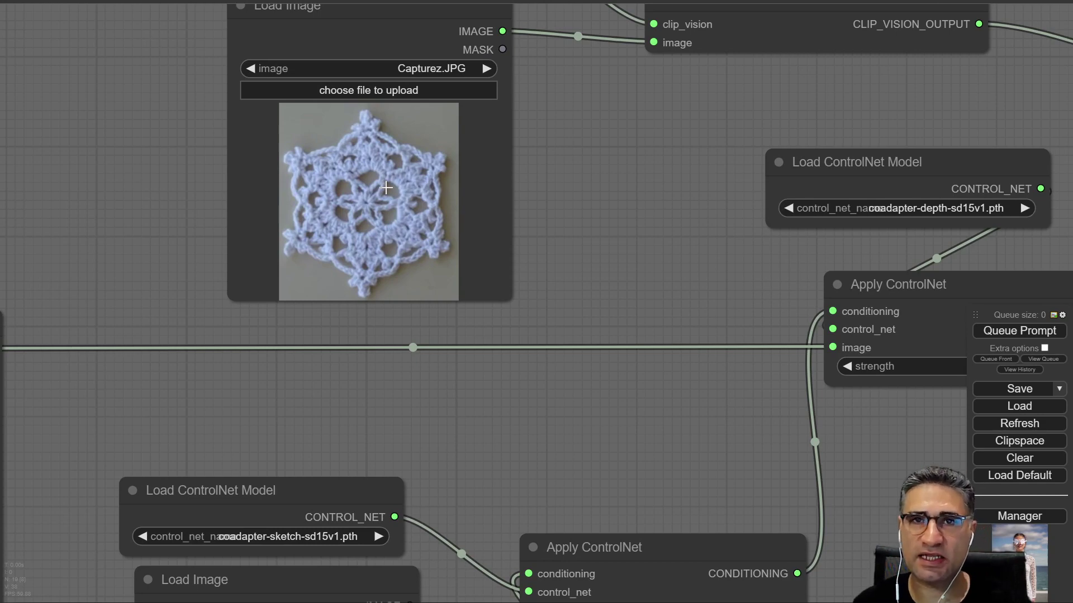
left_click_drag(602, 204, 550, 237)
scroll(550, 237, "down", 7)
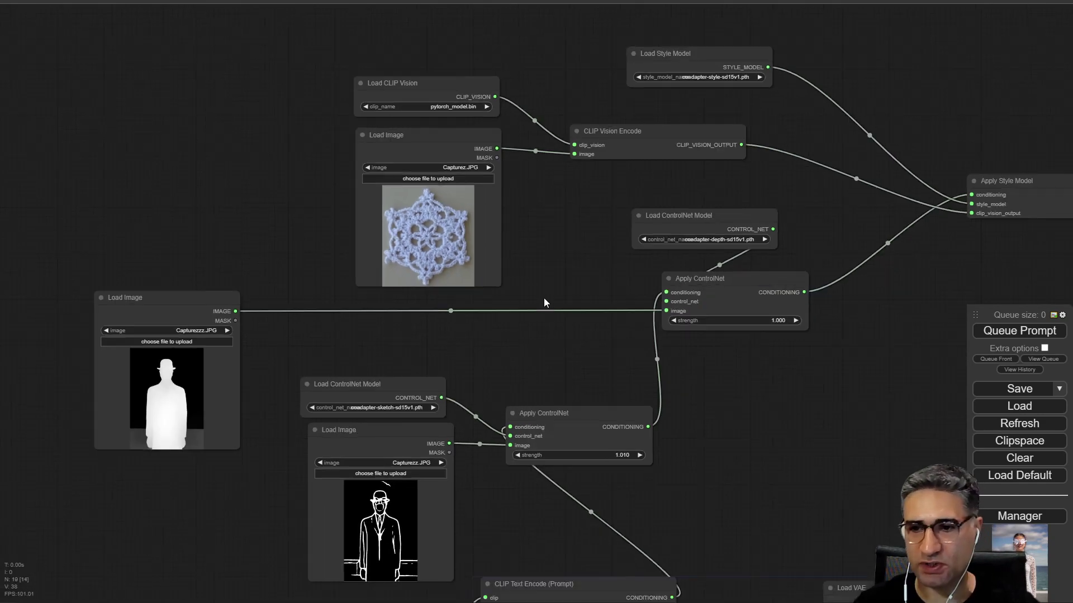
- Review the style branch from the Load CLIP Vision and reference image nodes through CLIP Vision Encode and Load Style Model to Apply Style Model
left_click_drag(544, 297, 342, 161)
scroll(343, 161, "down", 5)
left_click_drag(537, 275, 542, 344)
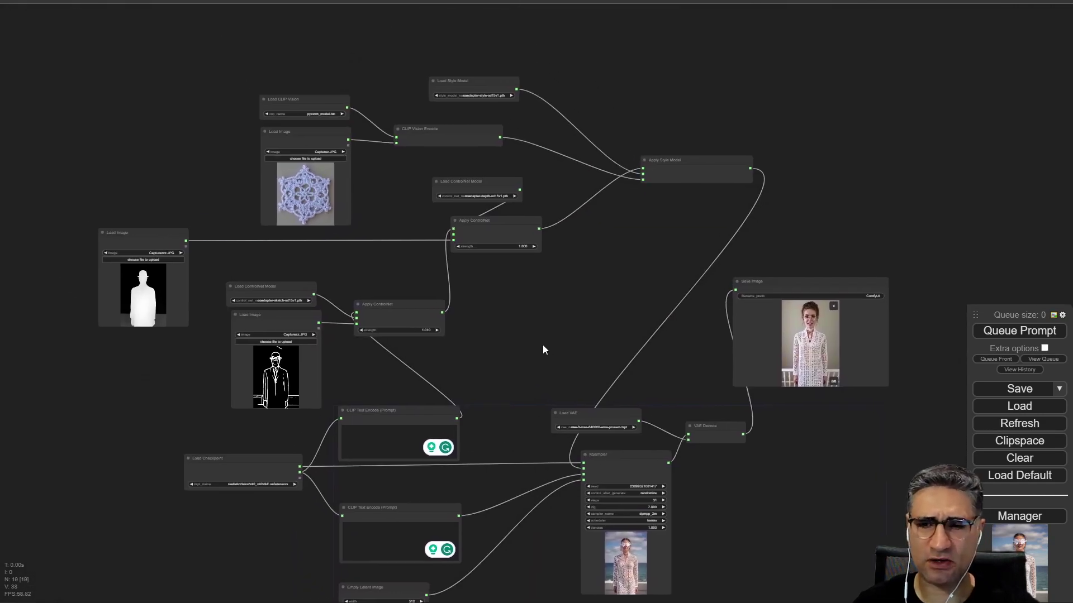
scroll(267, 106, "up", 12)
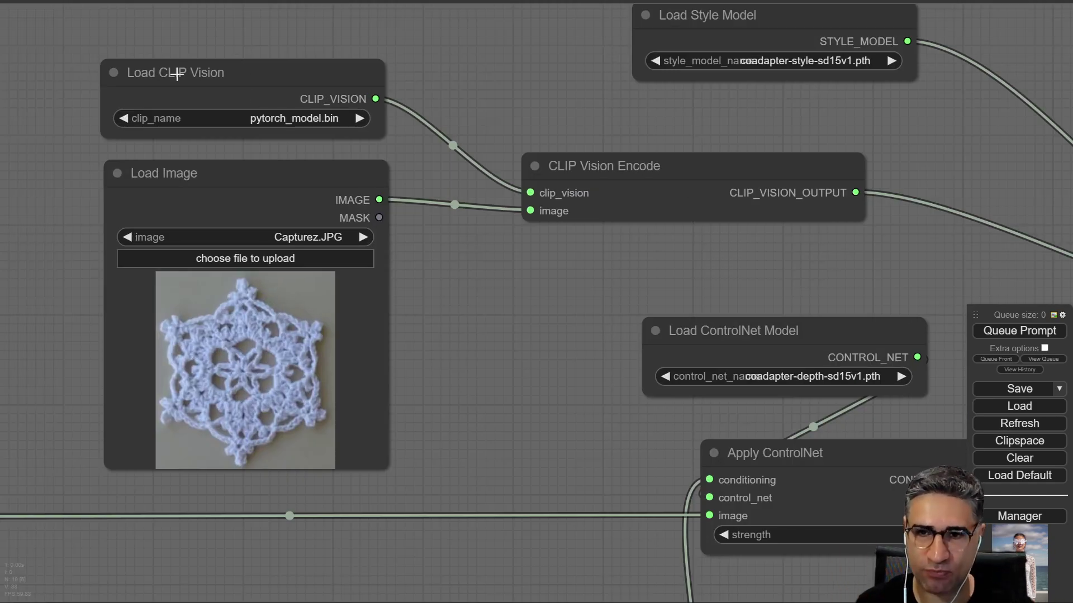
left_click_drag(610, 70, 467, 151)
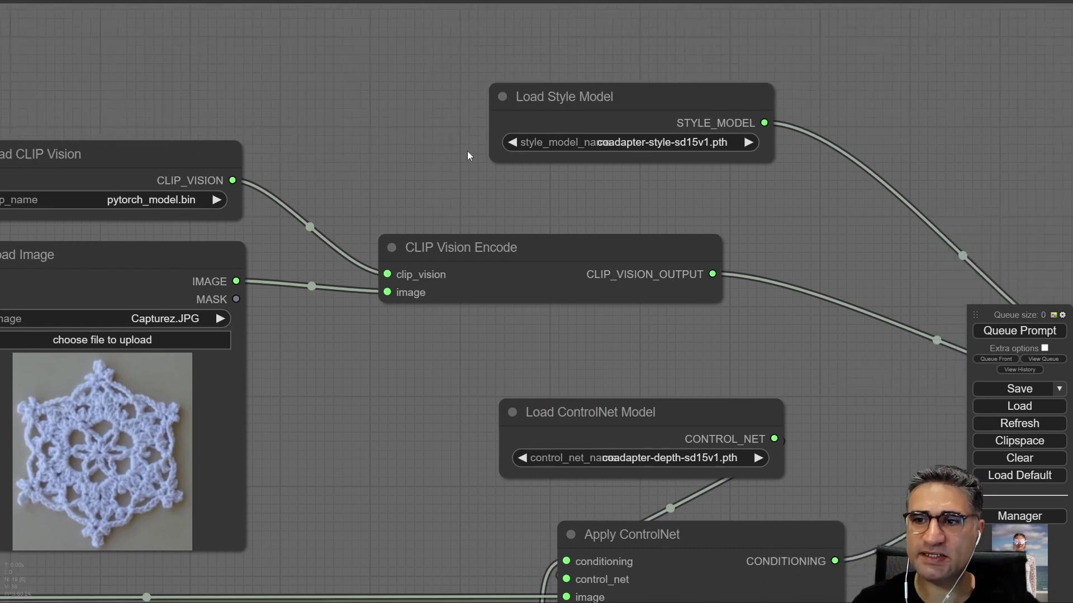
scroll(468, 151, "down", 2)
left_click_drag(589, 185, 476, 187)
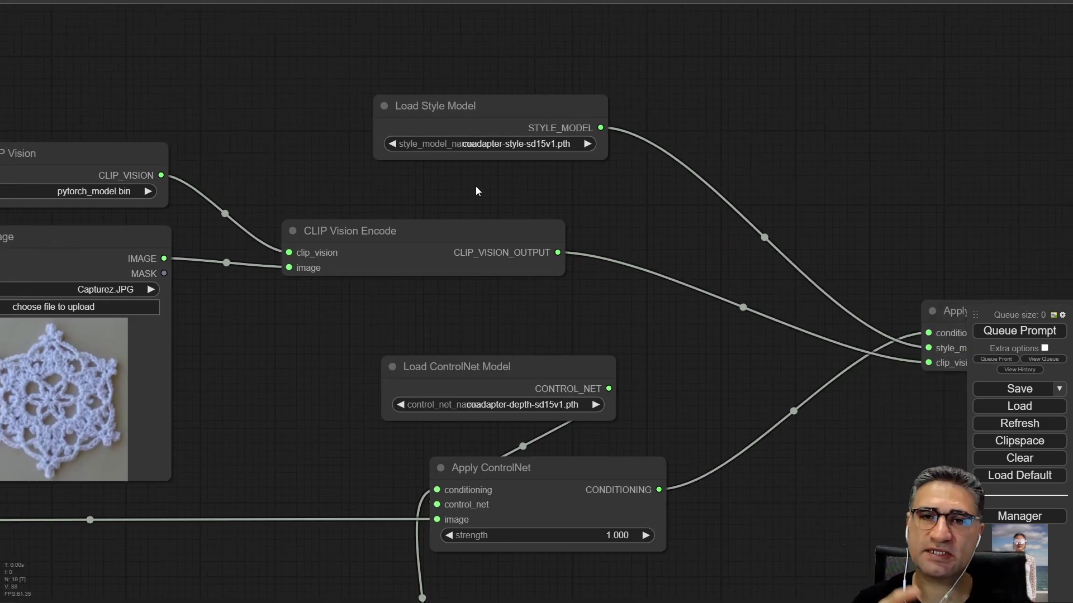
- Examine how the sketch and depth ControlNet branches chain together with the text prompt conditioning and feed the style model
left_click_drag(375, 404, 401, 381)
left_click_drag(309, 403, 467, 120)
left_click_drag(387, 285, 509, 188)
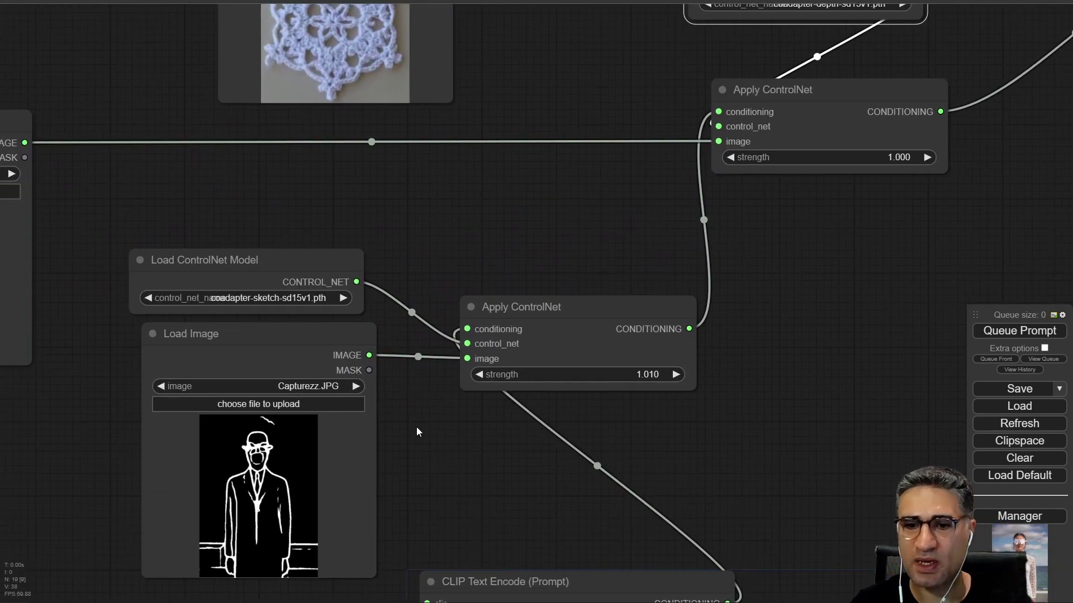
scroll(417, 428, "down", 3)
left_click_drag(178, 445, 245, 422)
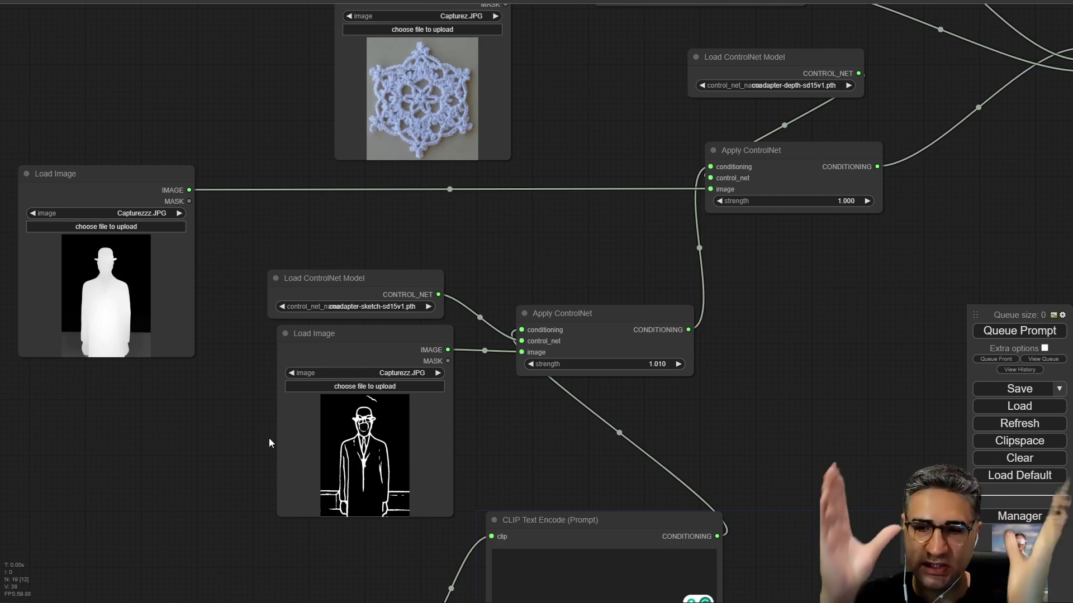
scroll(582, 336, "down", 2)
left_click_drag(842, 364, 385, 346)
- Switch to the T2I-Adapter README on GitHub and find the CoAdapter example images with sketch, depth and style inputs
scroll(582, 336, "down", 5)
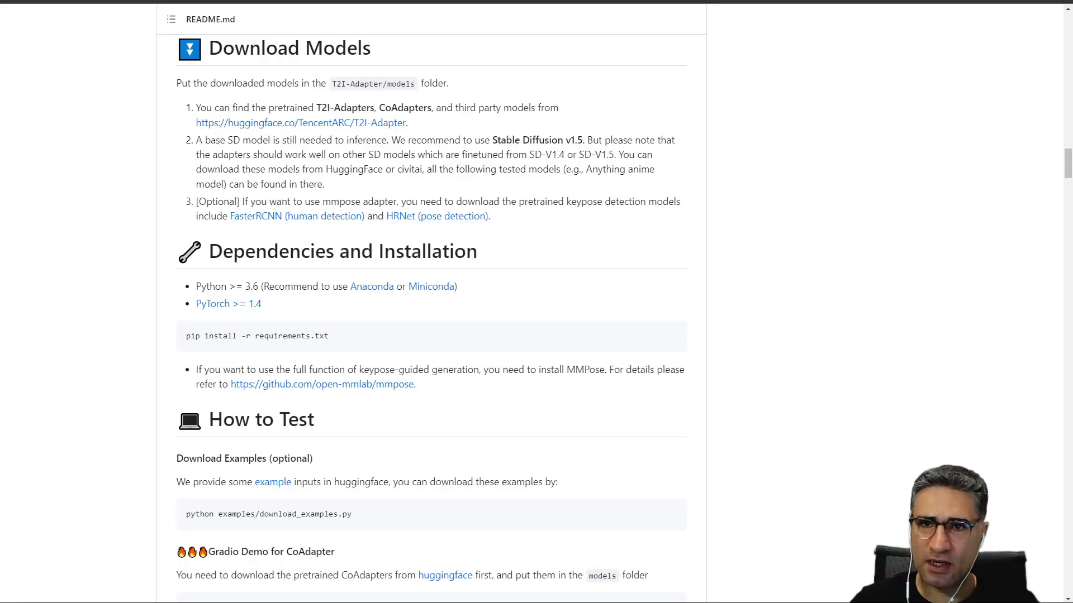
scroll(492, 300, "down", 3)
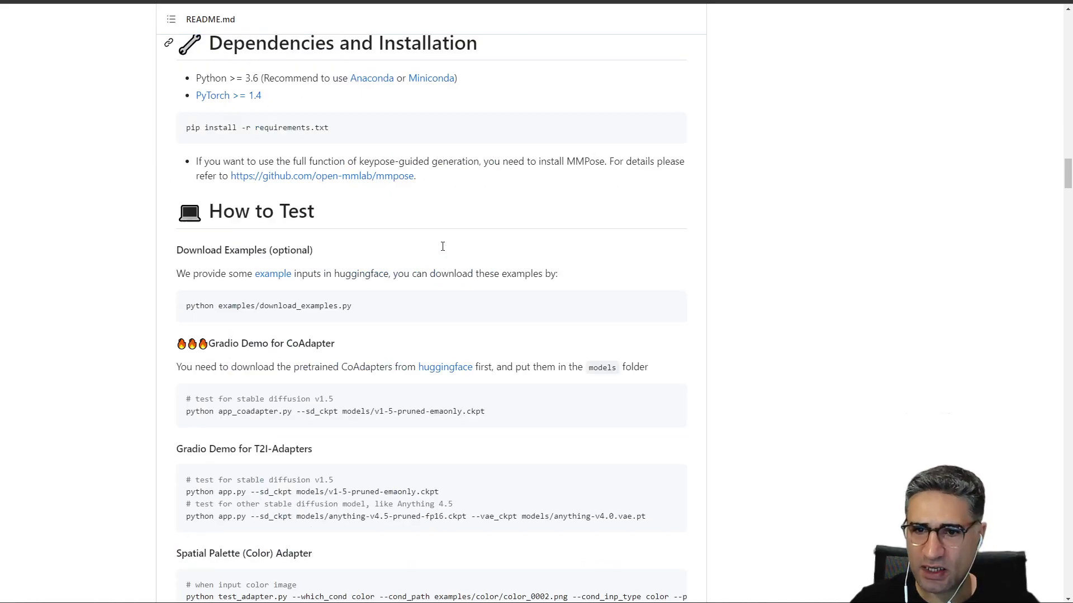
scroll(491, 300, "up", 15)
scroll(492, 300, "up", 10)
scroll(367, 372, "down", 5)
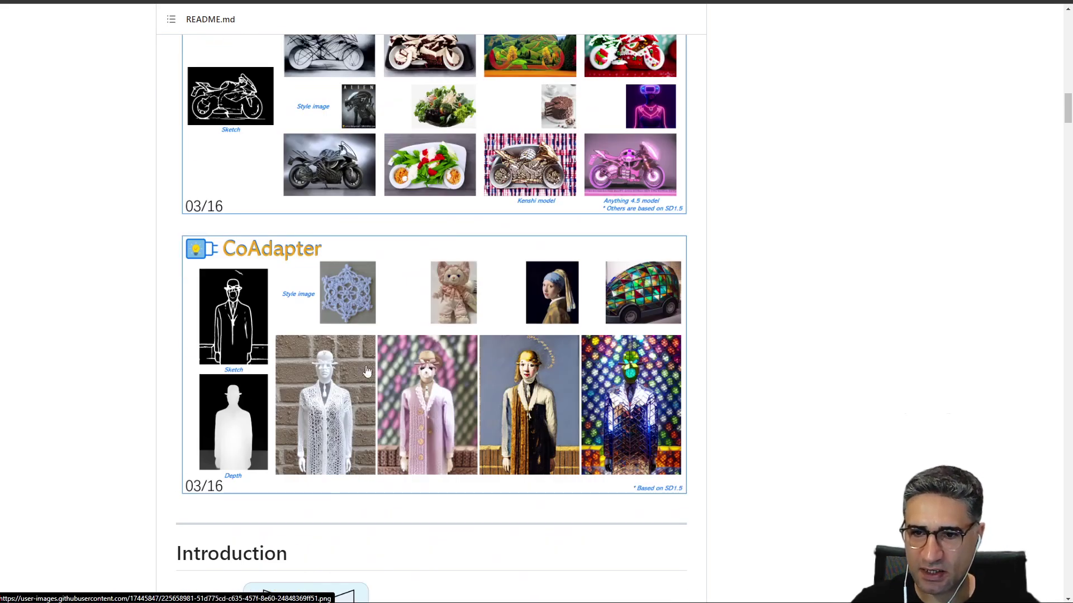
- Compare the motorcycle and suited-man CoAdapter examples in the README, and examine the enlarged CoAdapter architecture diagram
scroll(226, 249, "up", 2)
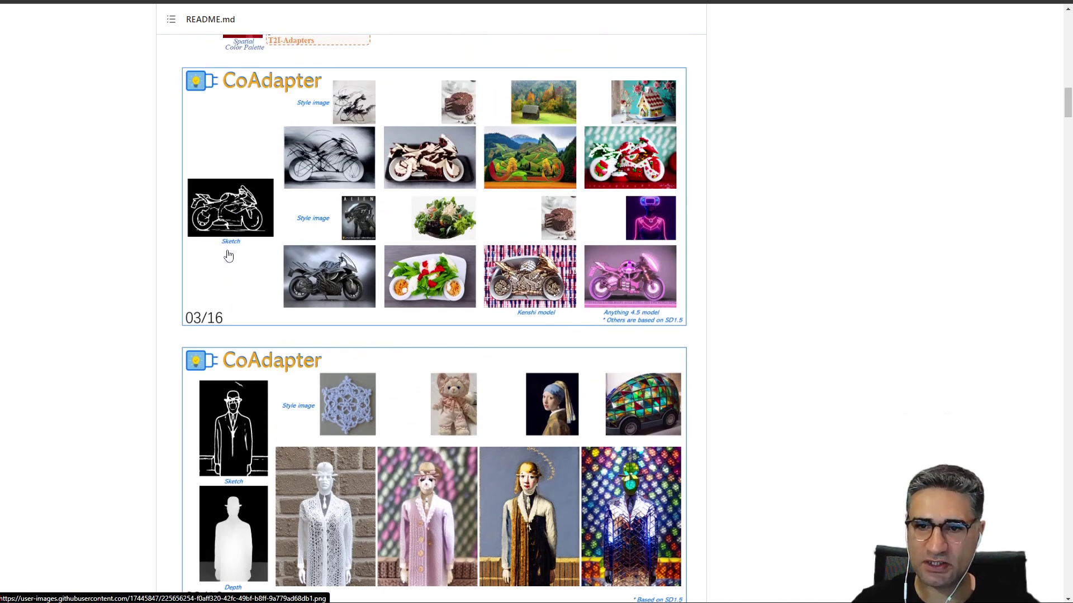
scroll(168, 203, "down", 5)
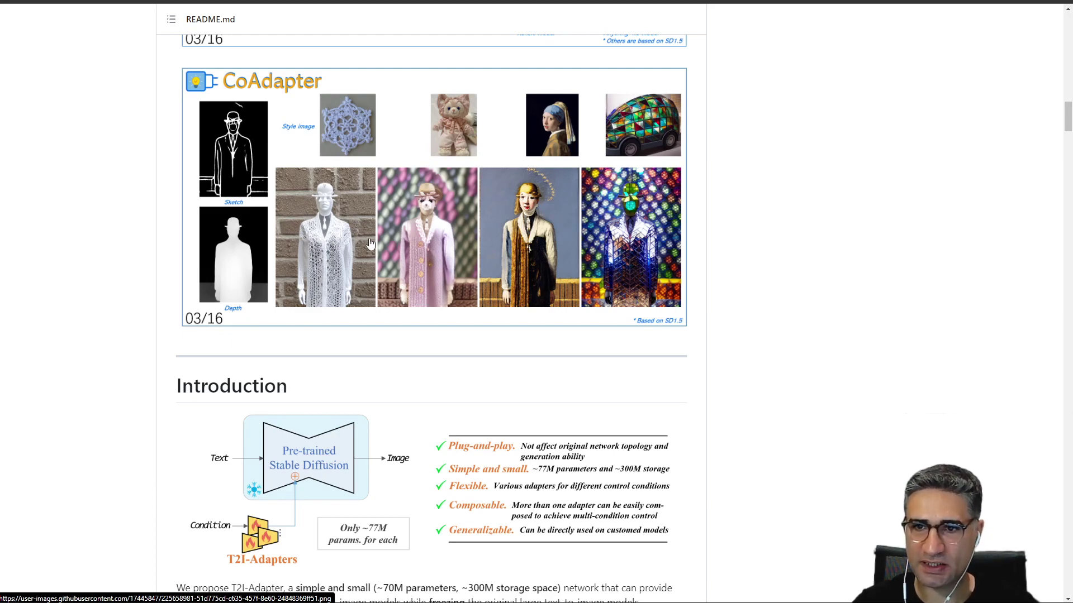
scroll(369, 246, "up", 5)
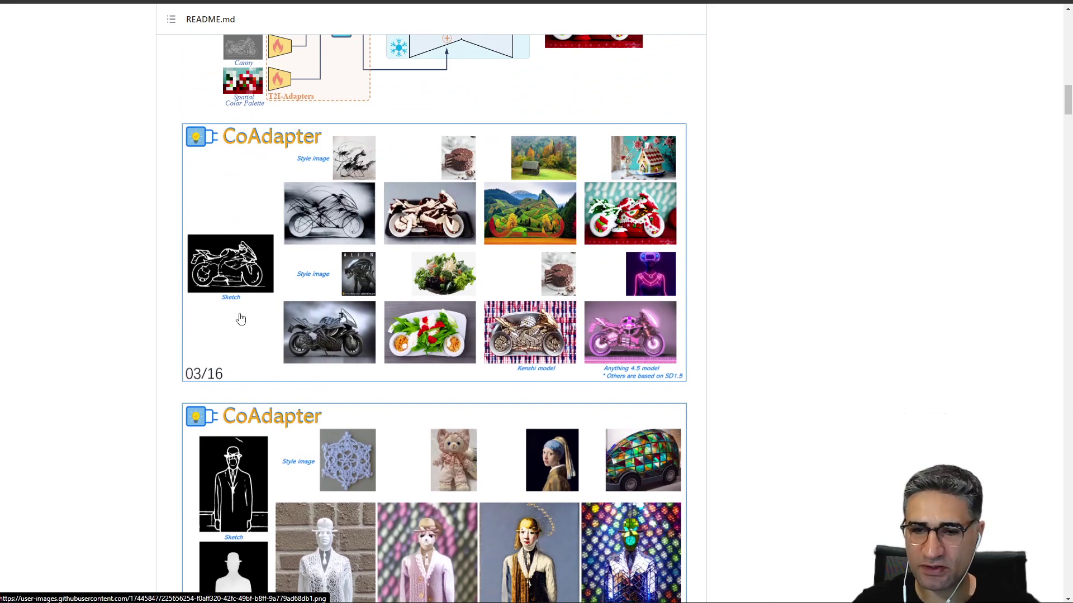
key("ctrl+plus")
key("ctrl+plus")
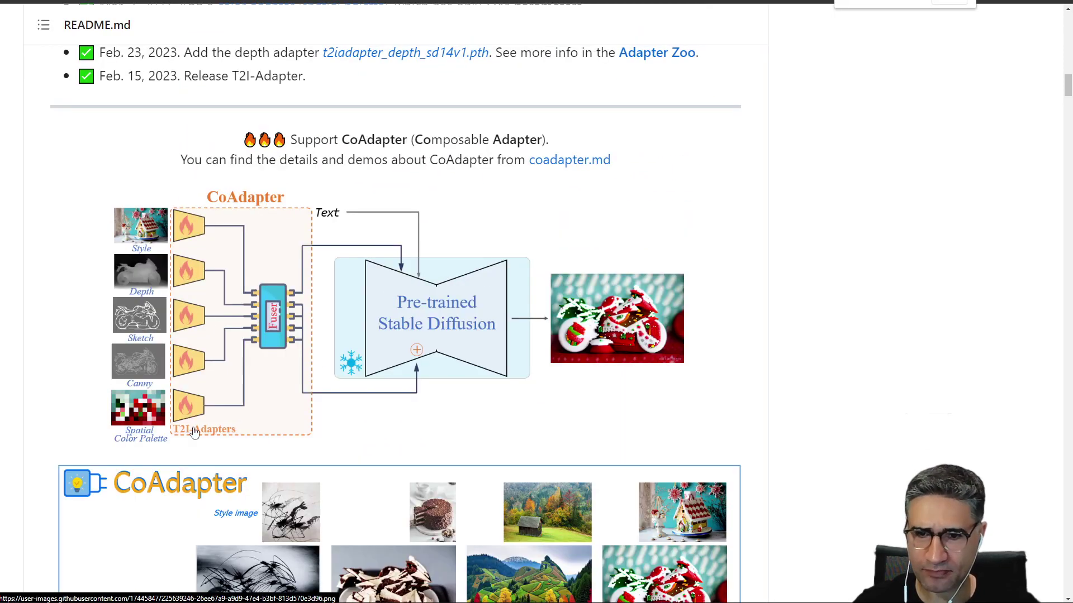
scroll(209, 326, "down", 5)
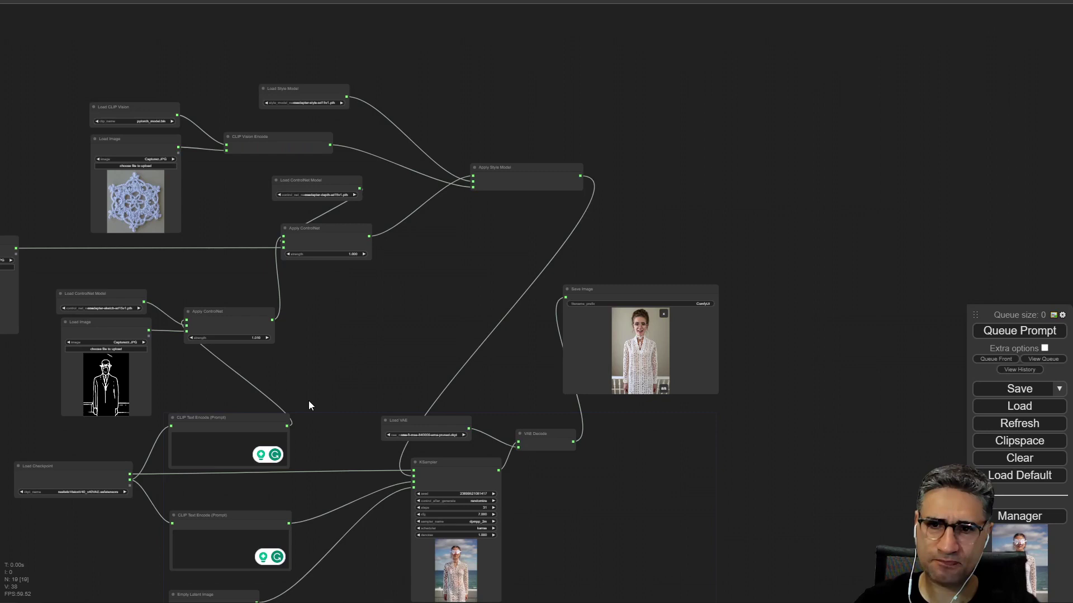
- Return to the ComfyUI workflow overview and open a second ComfyUI session in a new browser tab
left_click_drag(365, 333, 491, 271)
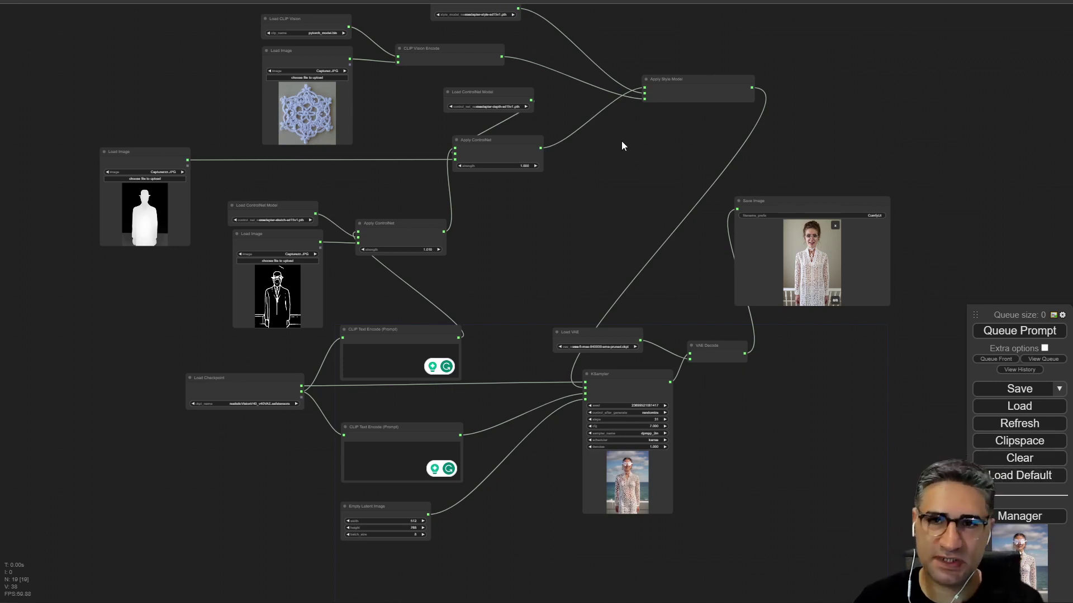
key("ctrl+t")
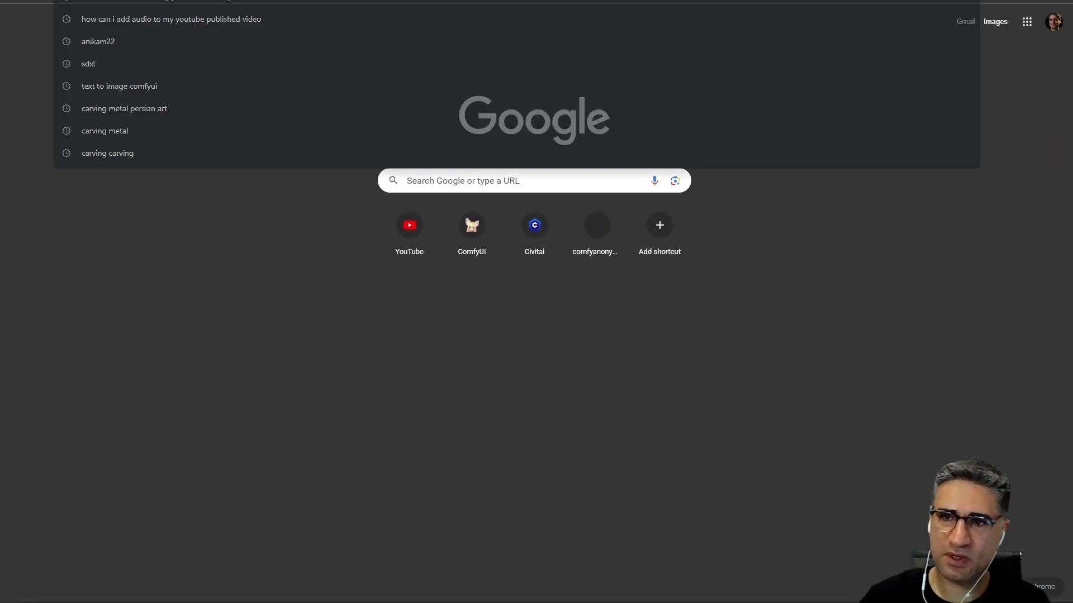
type("12")
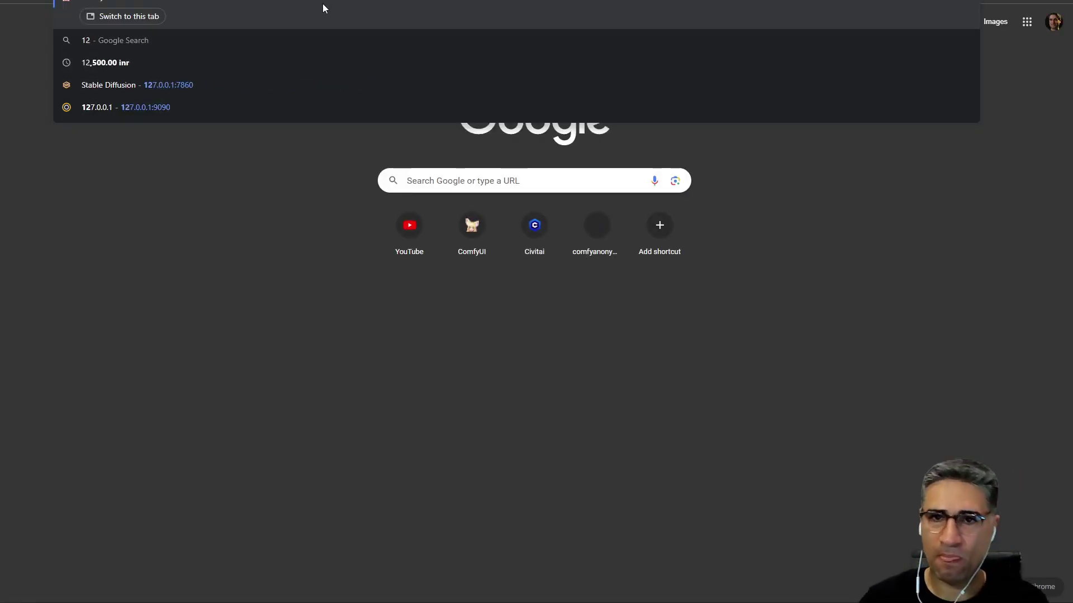
key("Return")
- Load the default workflow in the new ComfyUI tab and clear the overlapping reference window out of the way
left_click_drag(286, 287, 556, 484)
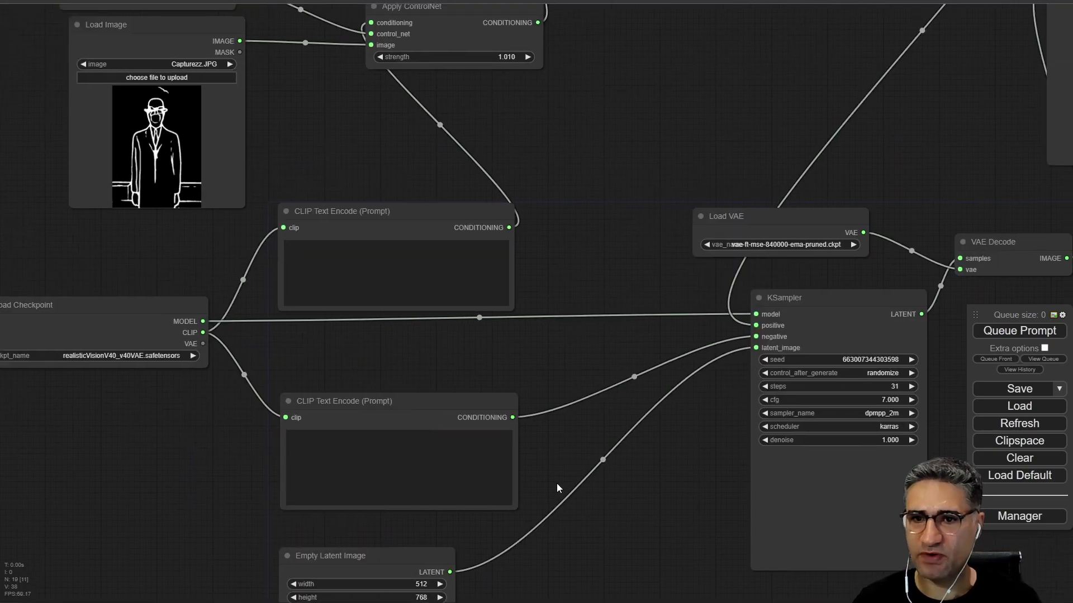
scroll(556, 488, "down", 5)
left_click(1028, 476)
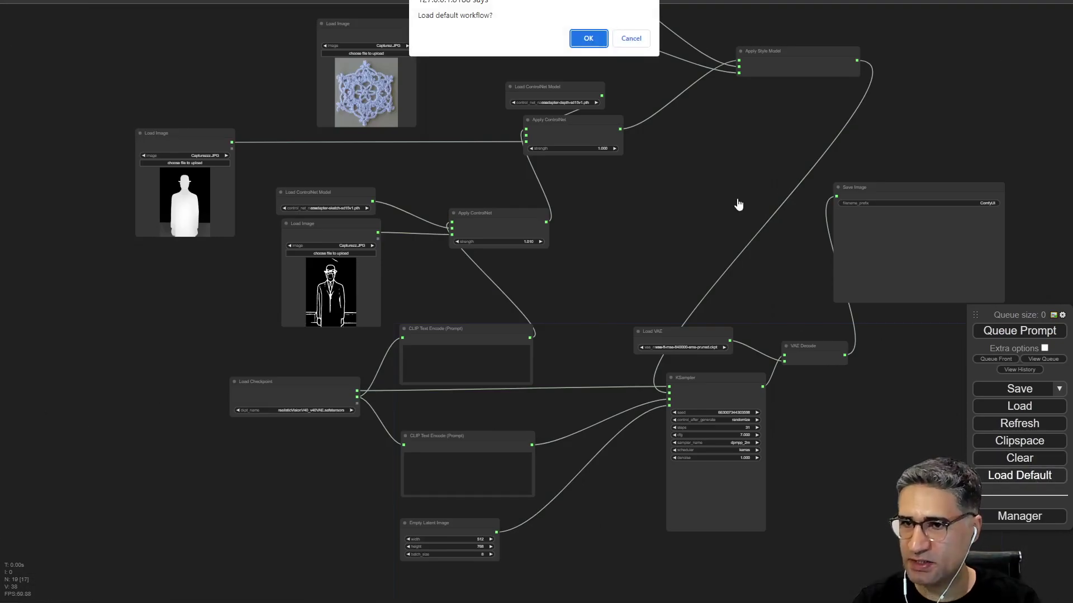
left_click(588, 38)
scroll(743, 438, "up", 4)
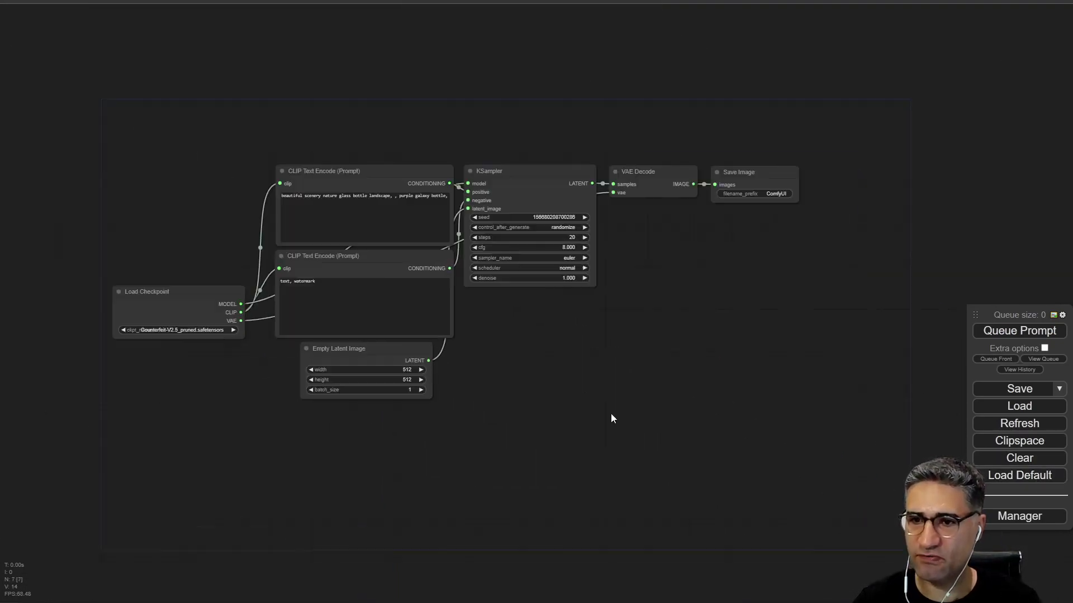
scroll(612, 419, "up", 1)
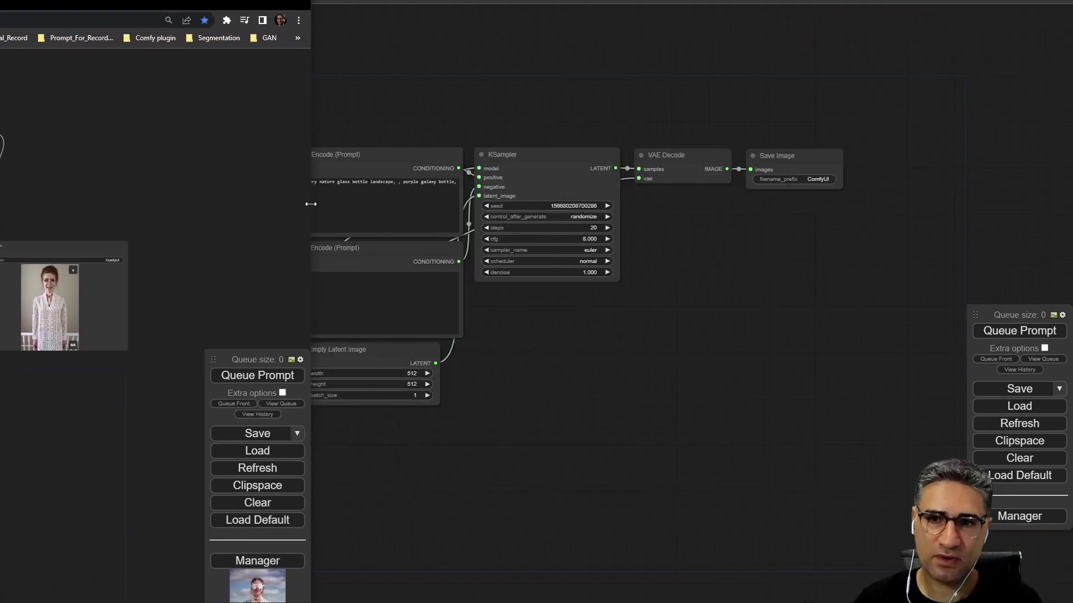
left_click_drag(311, 204, 0, 204)
left_click_drag(412, 262, 412, 260)
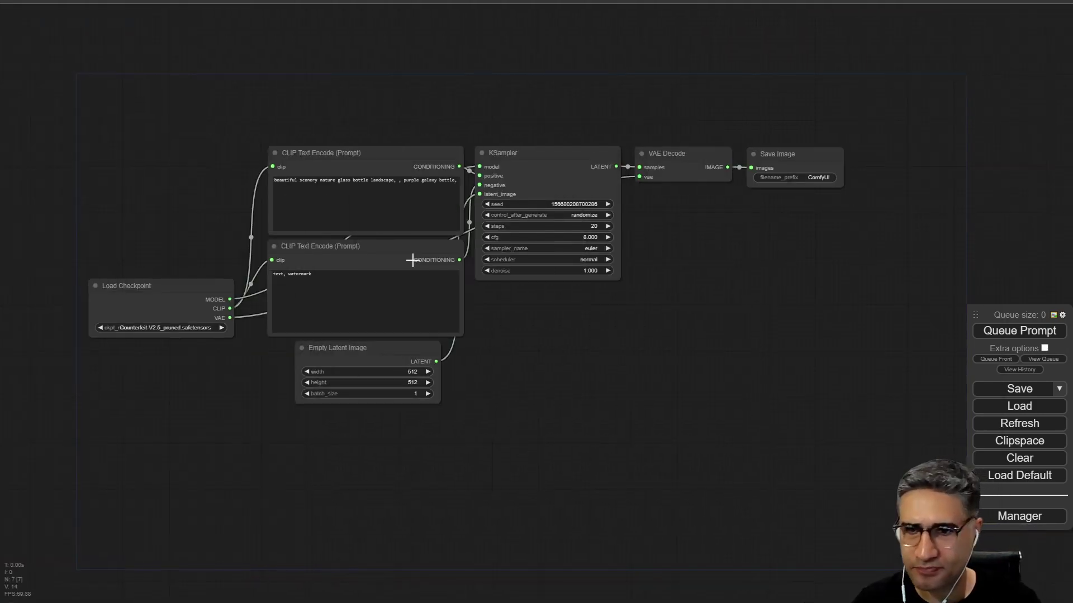
- Clear the text from both the negative and positive CLIP Text Encode prompt nodes
scroll(346, 250, "up", 5)
left_click(292, 288)
left_click_drag(290, 288, 193, 289)
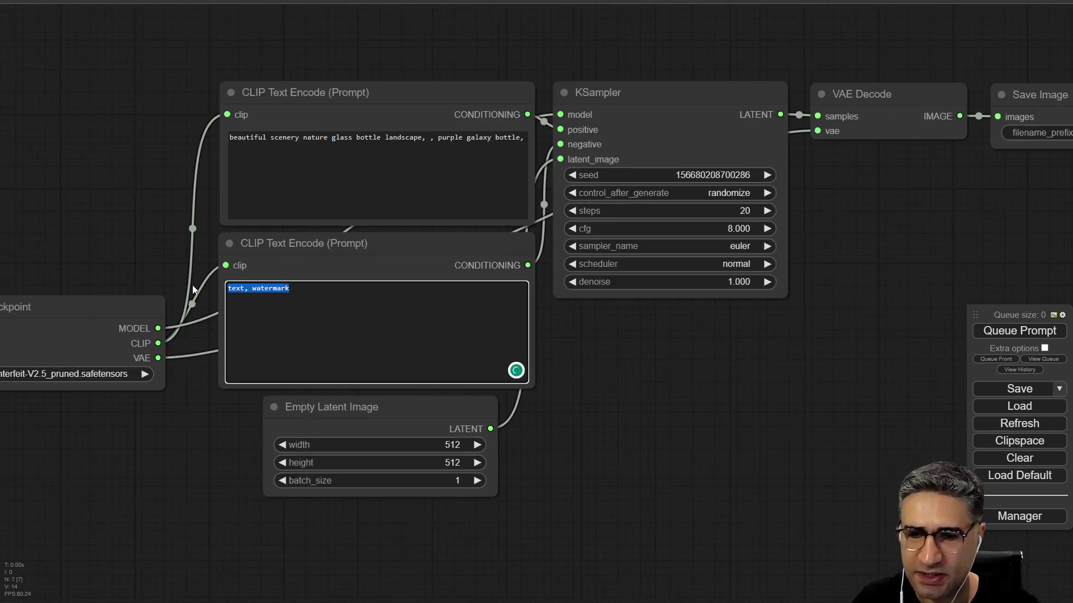
key("BackSpace")
left_click(462, 151)
key("ctrl+a")
key("BackSpace")
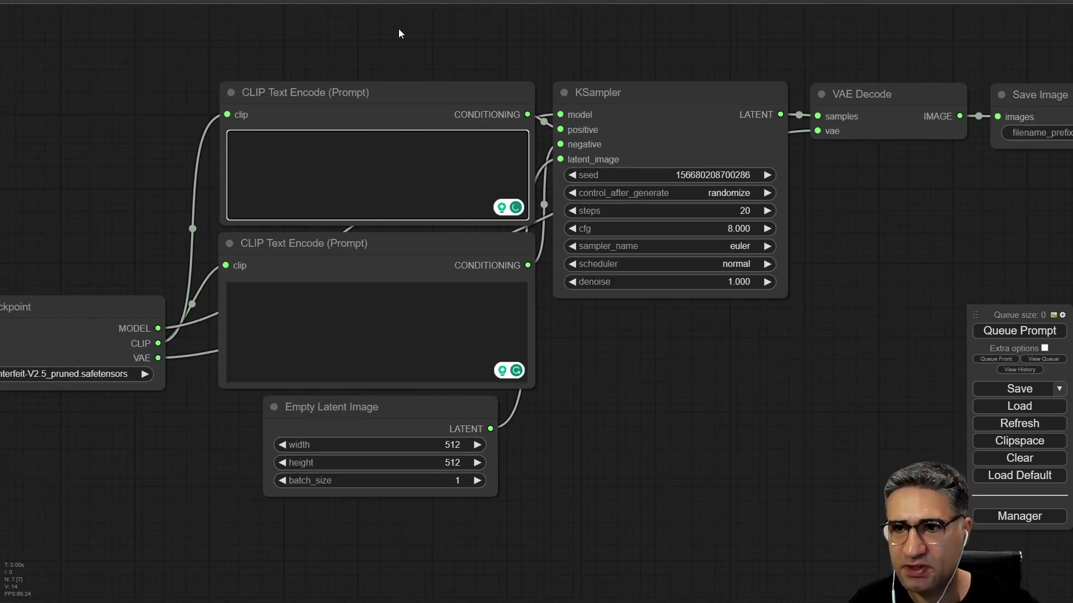
- Move the KSampler, VAE Decode and Save Image nodes together to the right, away from the prompt nodes
scroll(581, 455, "down", 5)
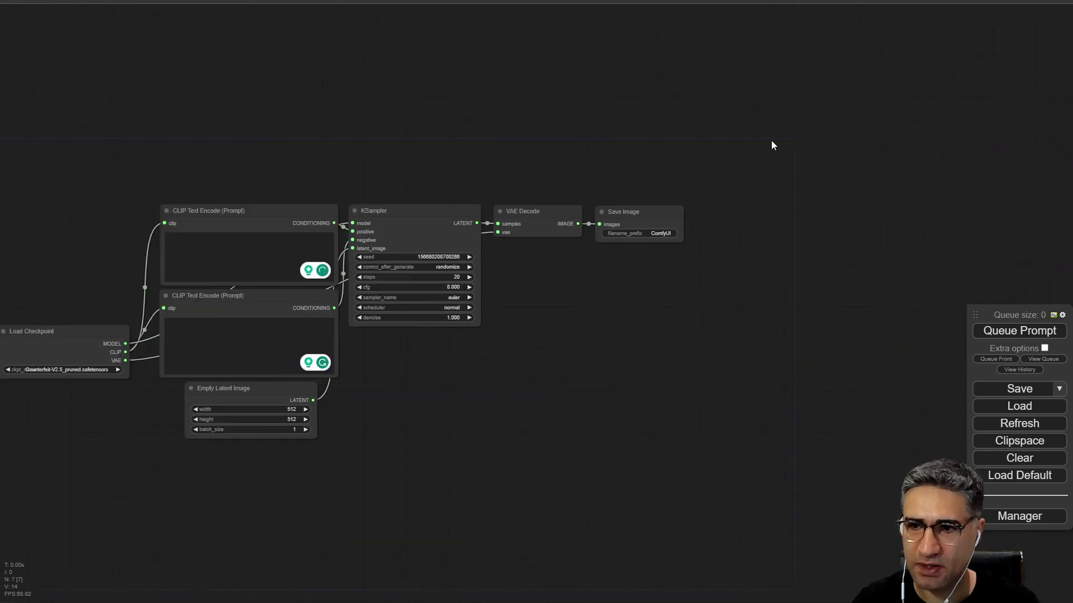
left_click_drag(772, 145, 447, 464)
left_click_drag(409, 217, 525, 222)
left_click(468, 147)
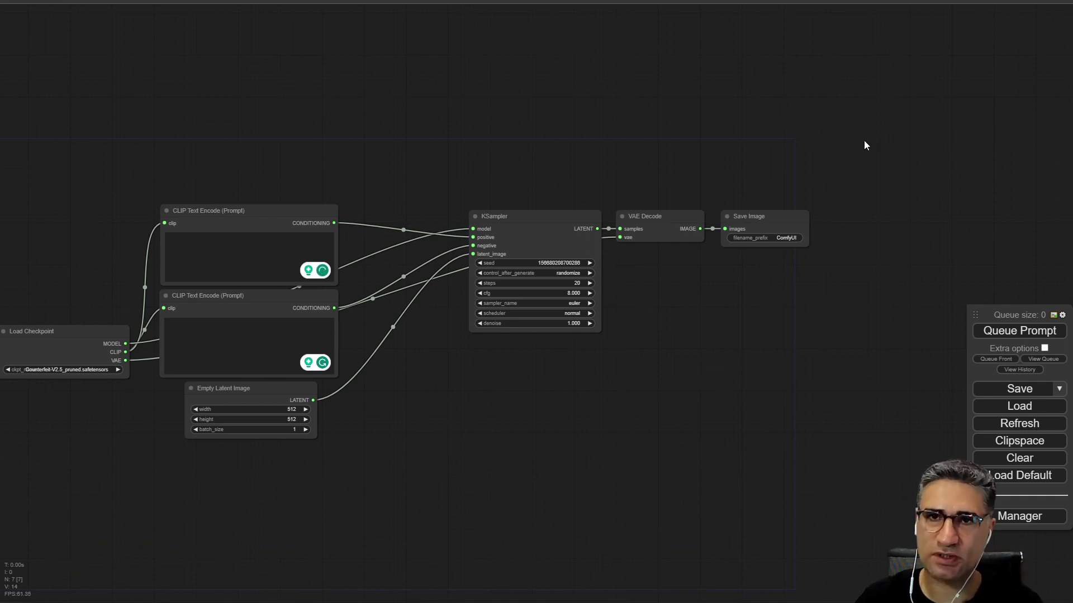
left_click_drag(864, 141, 403, 410)
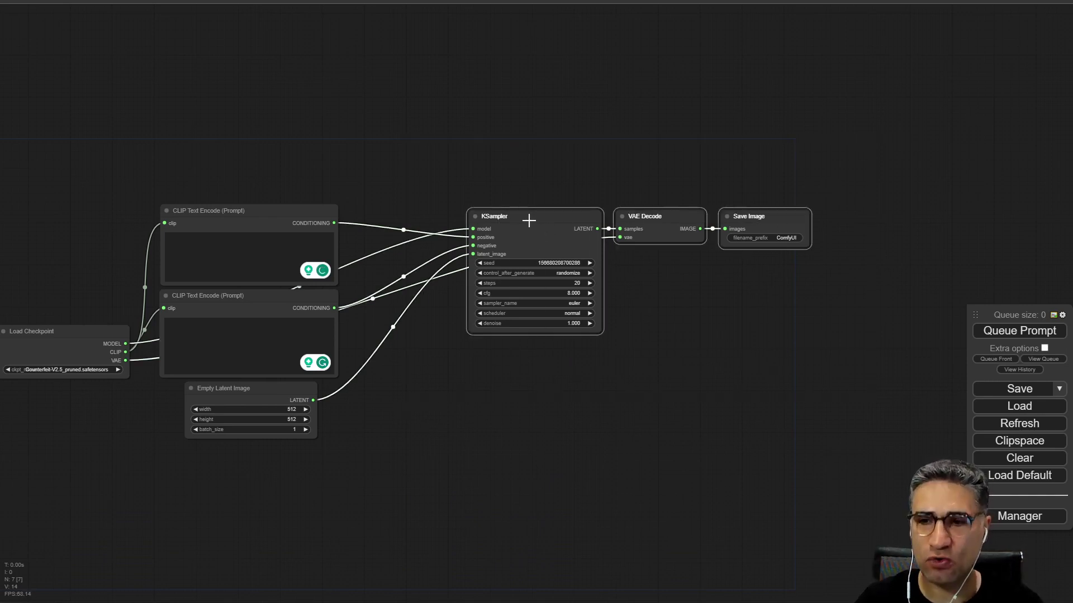
left_click_drag(529, 221, 658, 220)
- Move the Load Checkpoint, both CLIP Text Encode and Empty Latent Image nodes together to the left, widening the gap before KSampler
left_click_drag(376, 219, 555, 143)
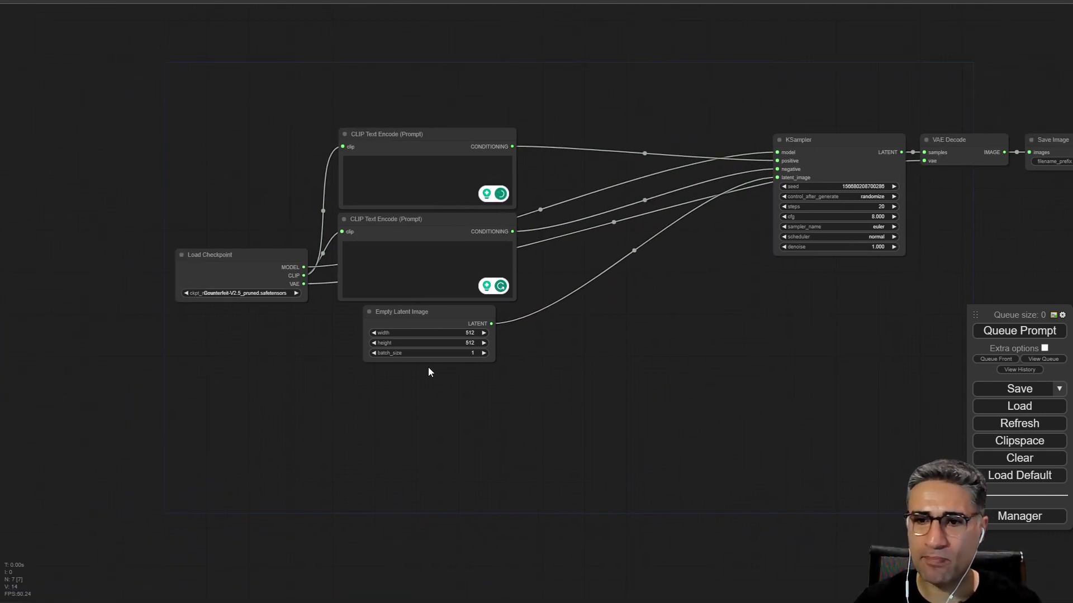
left_click_drag(473, 435, 191, 36)
left_click_drag(435, 130, 318, 133)
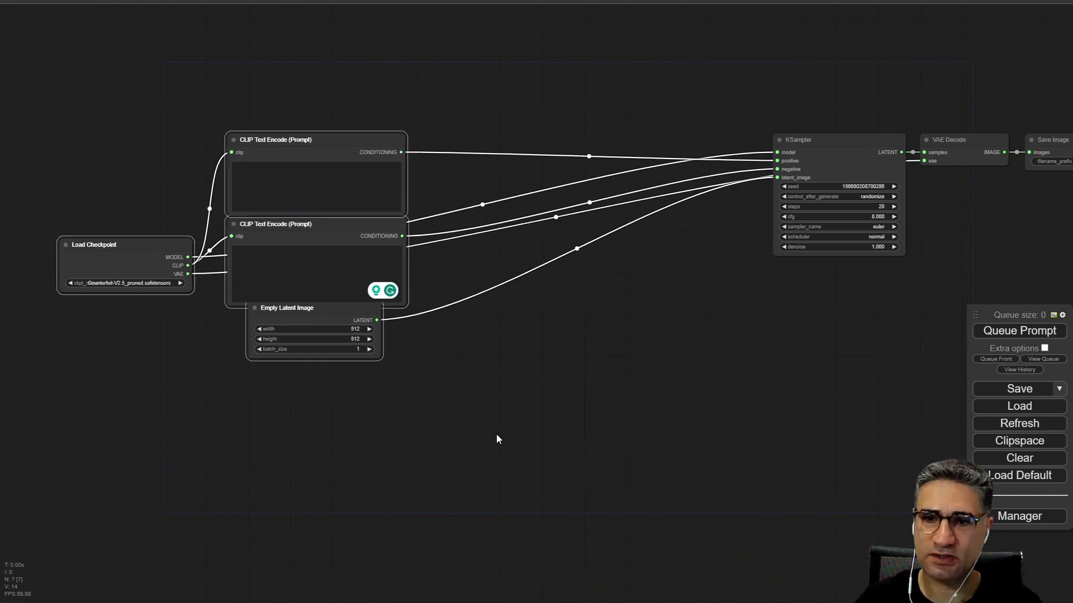
- Set the width of the Empty Latent Image node to 768
left_click(271, 311)
scroll(364, 346, "up", 8)
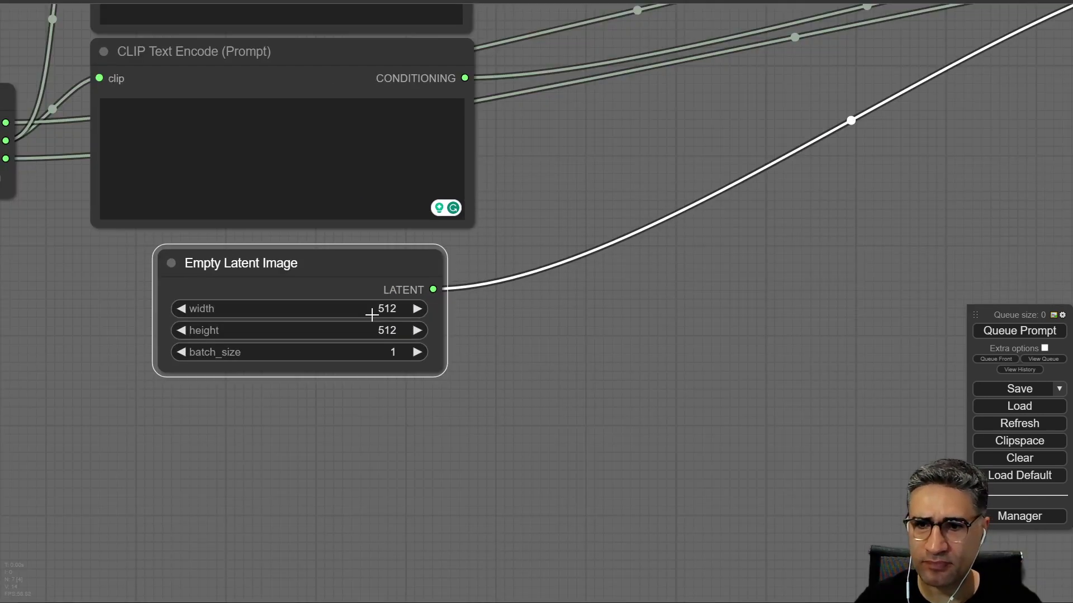
left_click(371, 314)
key("ctrl+a")
type("7")
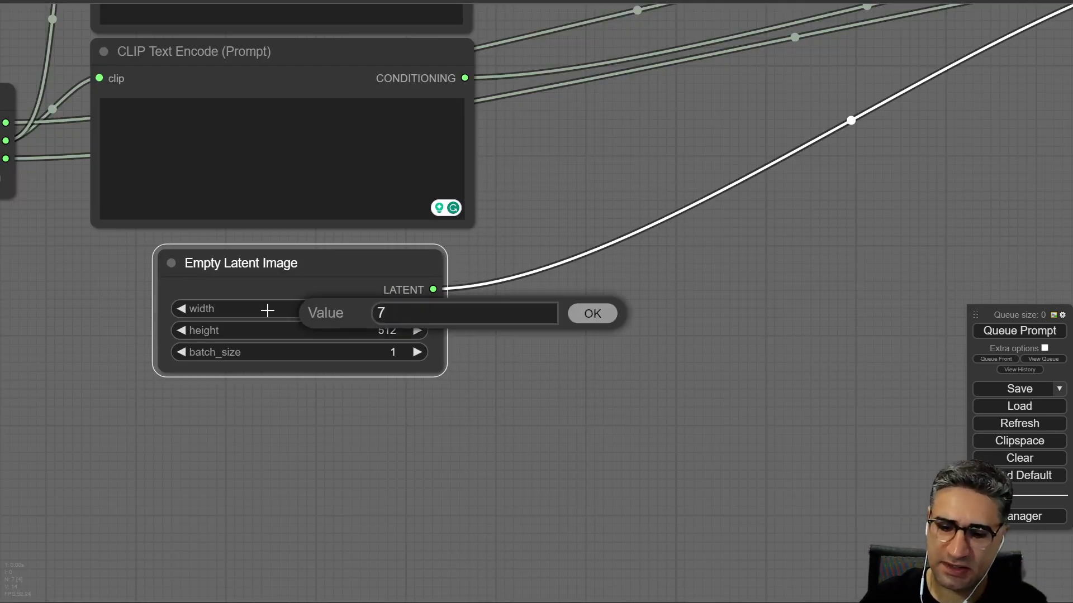
key("Return")
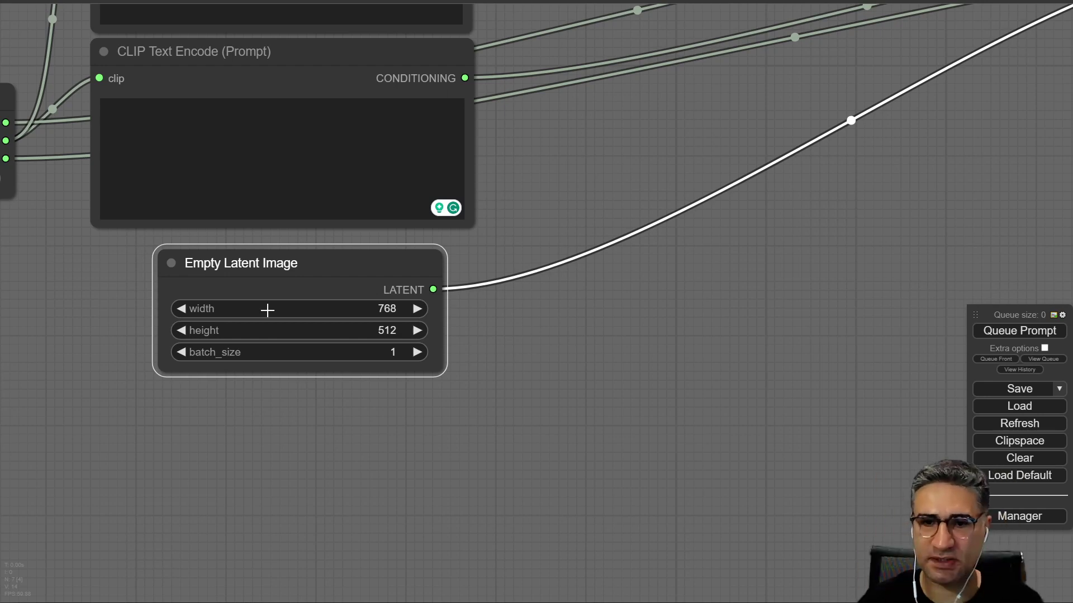
- Set the Empty Latent Image node's height to 768 and its width to 512
left_click(314, 305)
type("5123.")
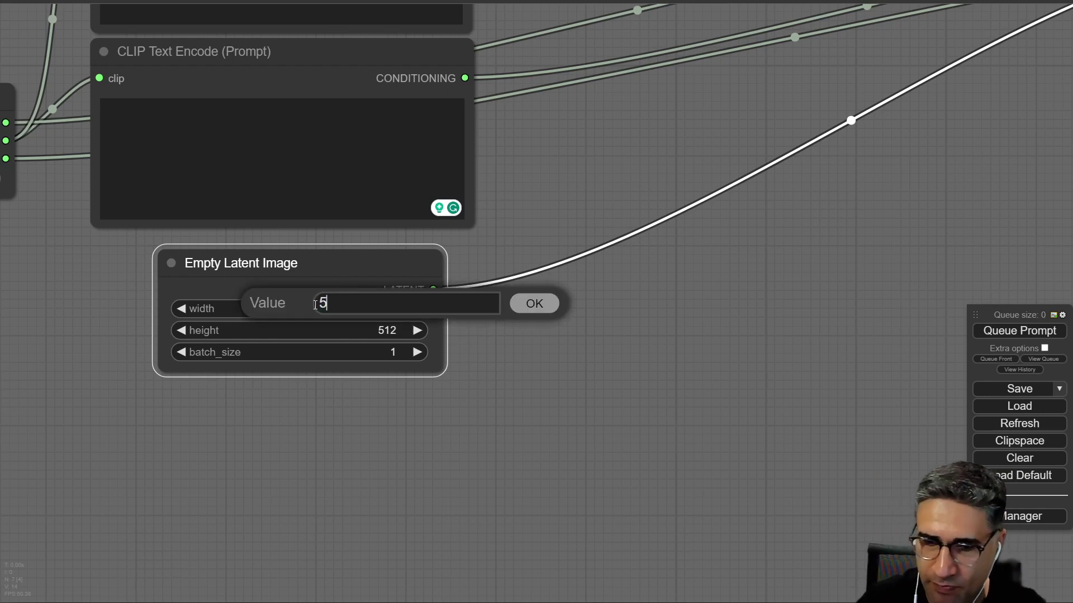
left_click(392, 330)
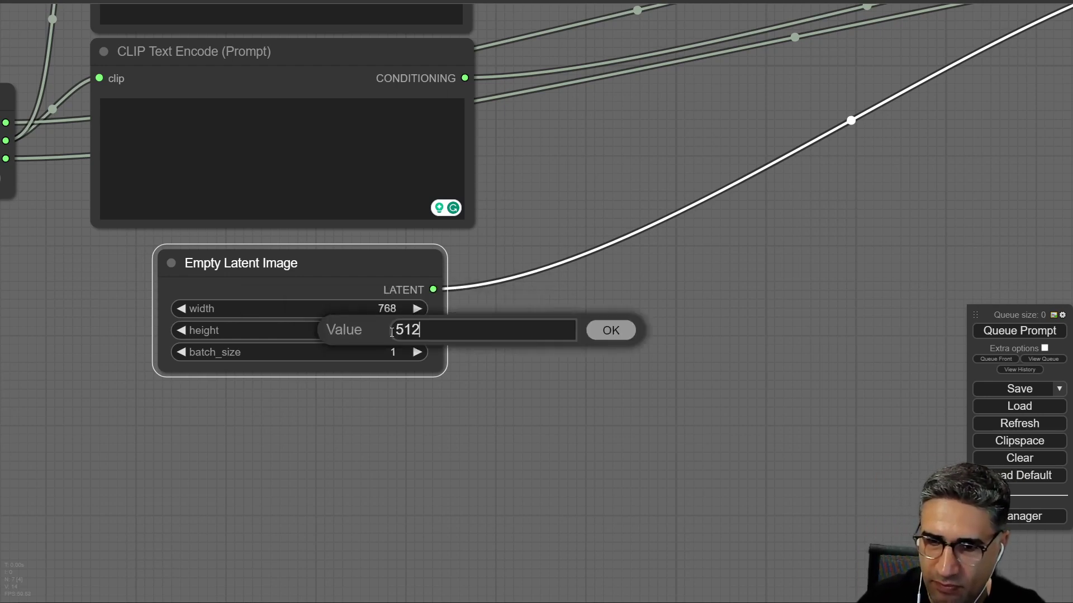
left_click_drag(428, 325, 322, 324)
type("768")
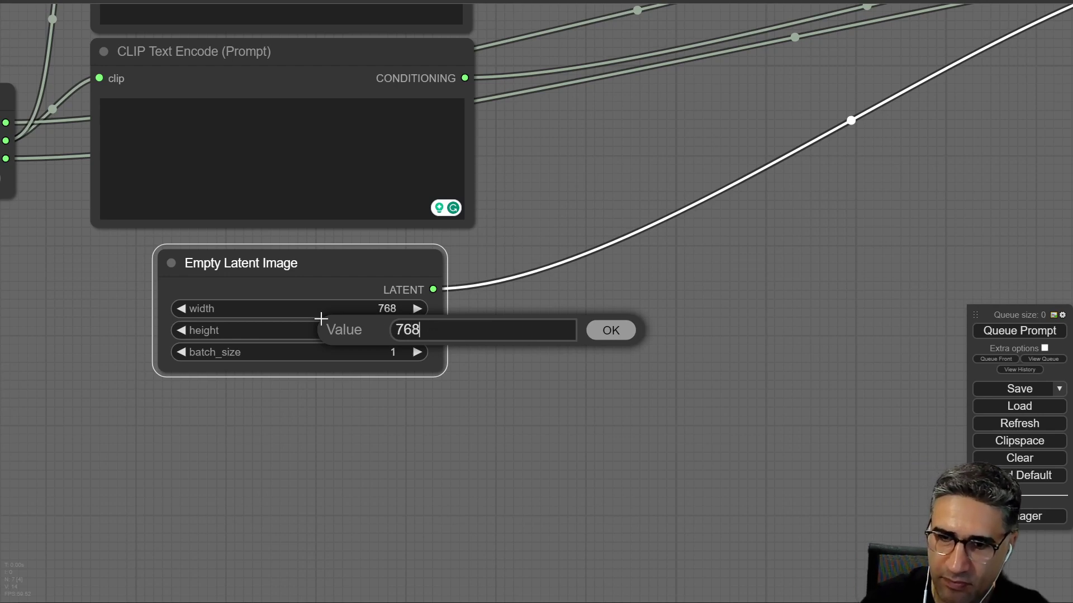
key("Return")
left_click(358, 309)
left_click_drag(379, 309, 254, 301)
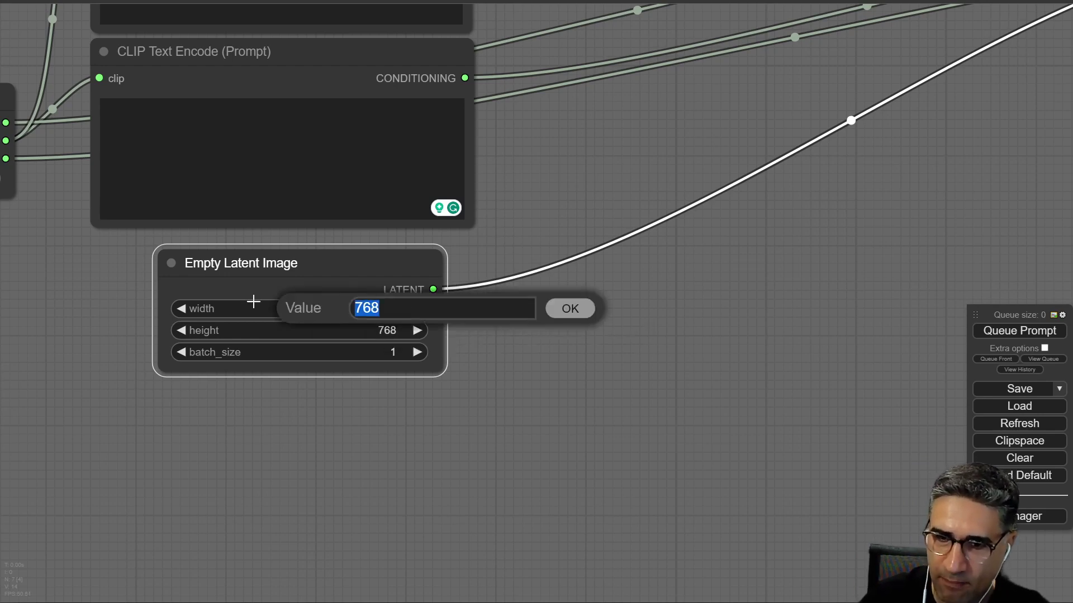
type("512")
key("Return")
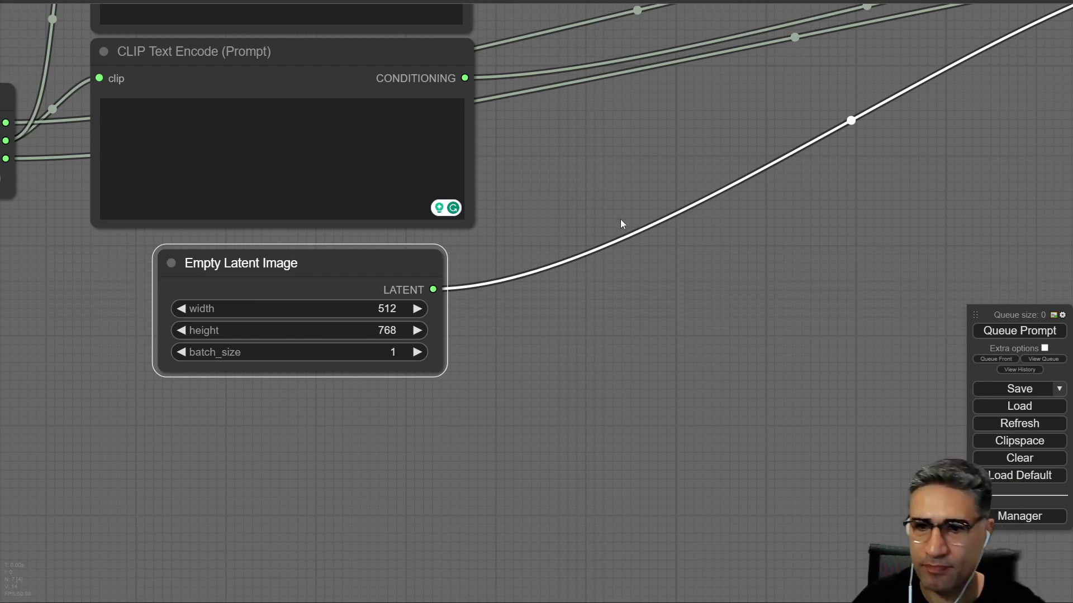
- Add a Load ControlNet Model node in the empty canvas area above the prompt nodes
left_click_drag(616, 277, 619, 332)
scroll(619, 332, "down", 6)
left_click_drag(618, 136, 455, 204)
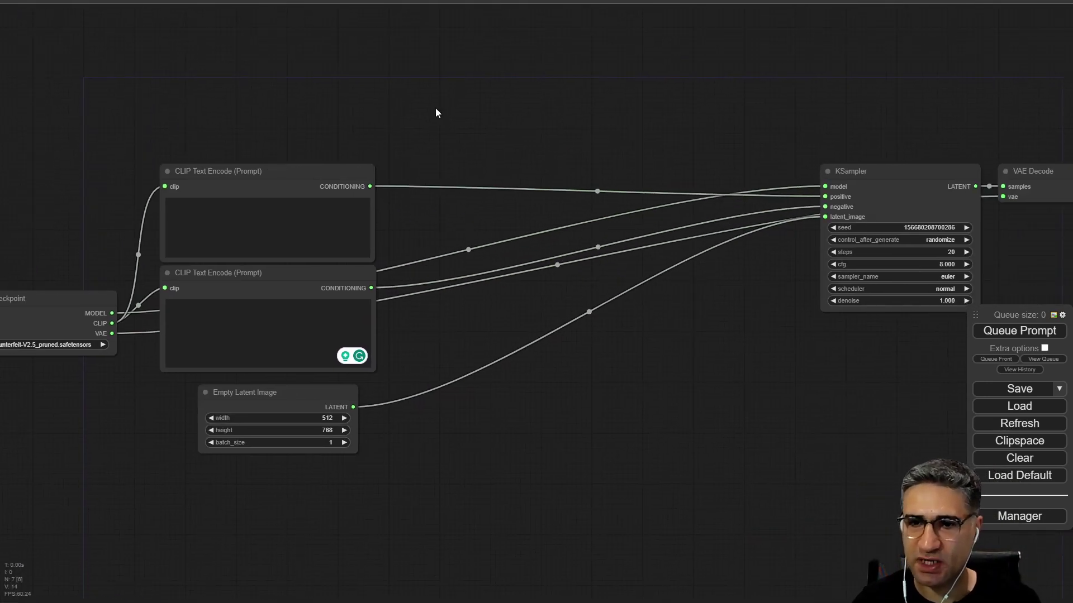
left_click_drag(436, 112, 473, 163)
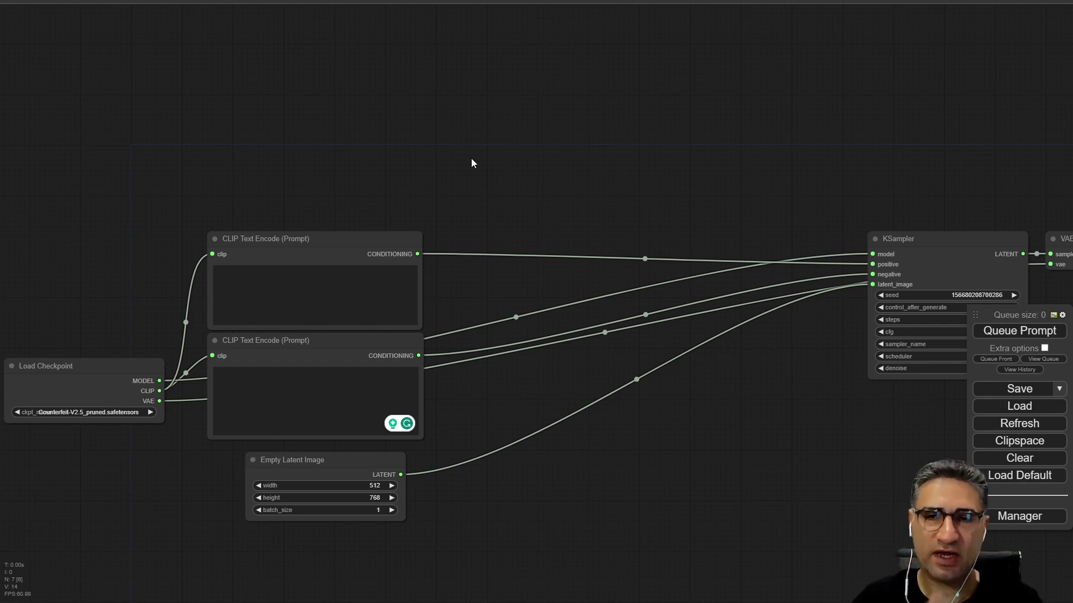
left_click_drag(481, 140, 468, 182)
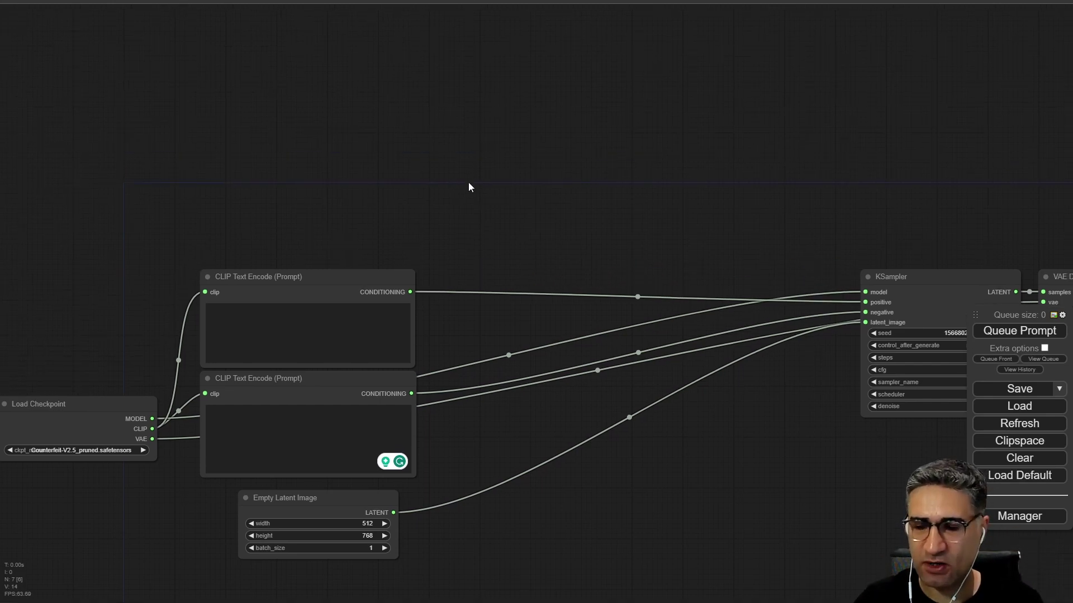
scroll(522, 227, "up", 4)
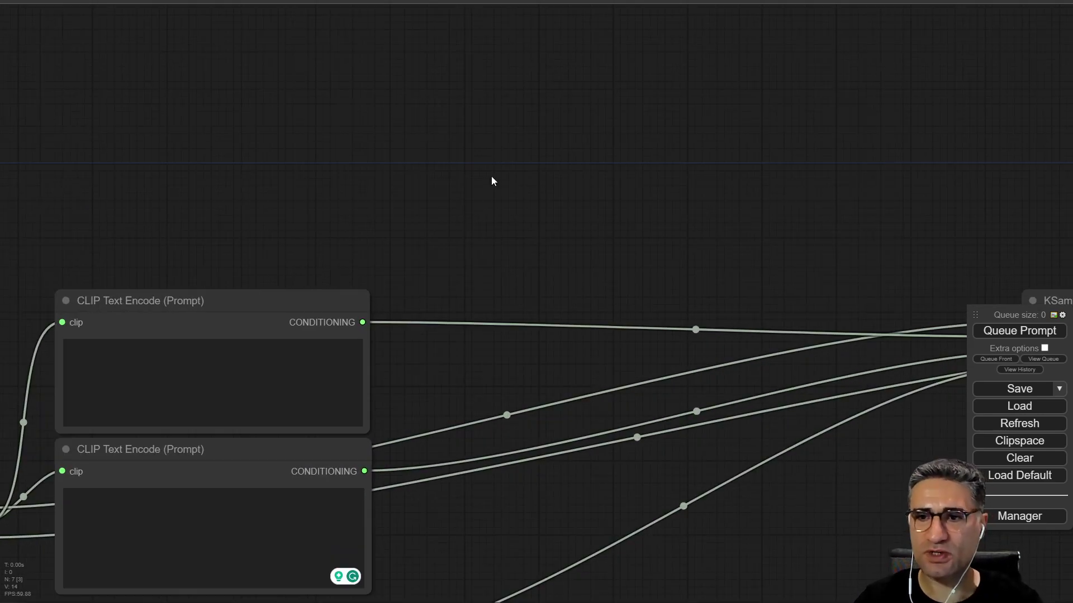
double_click(534, 132)
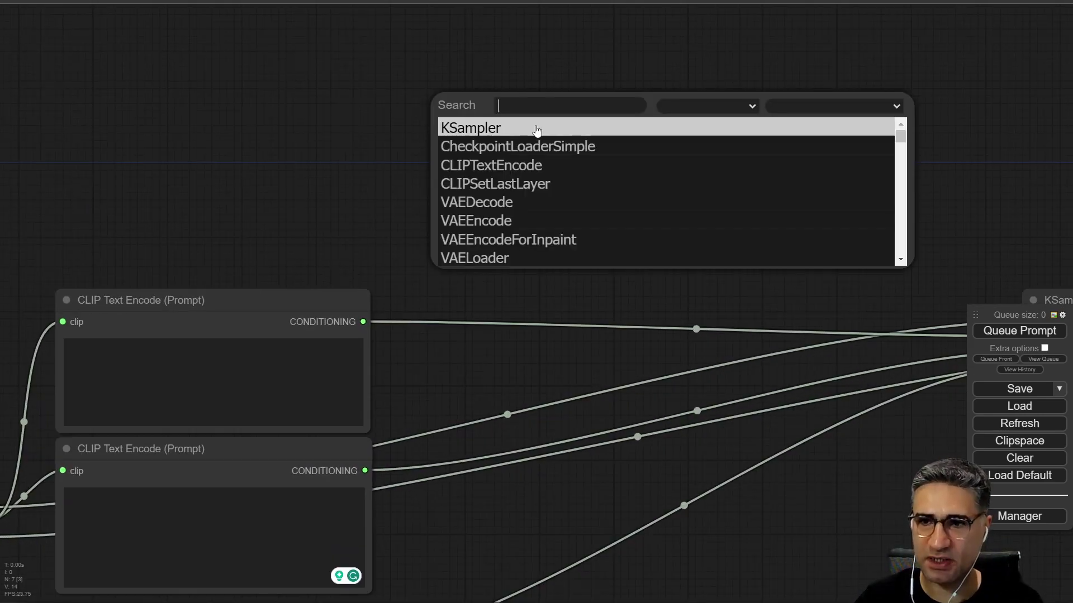
double_click(520, 88)
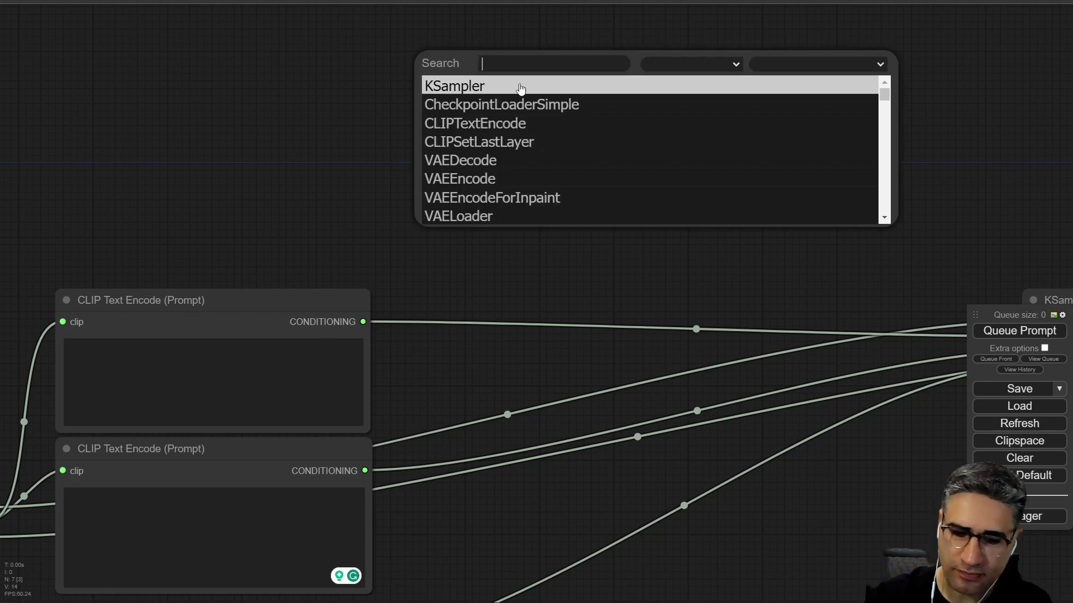
type("contr")
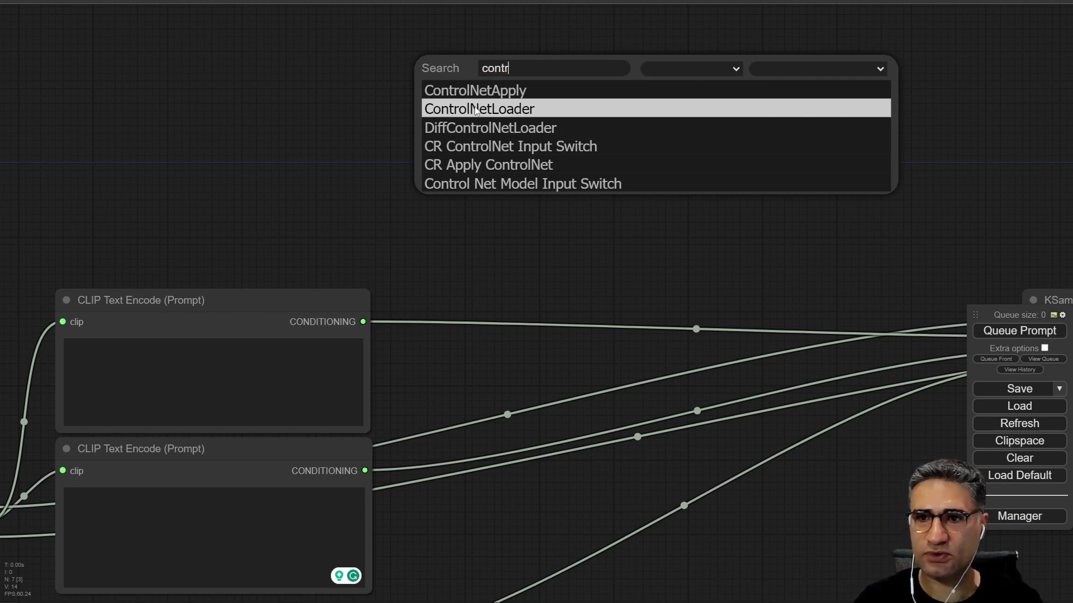
left_click(478, 112)
- Set the new Load ControlNet Model node to load coadapter-sketch-sd15v1.pth
left_click_drag(643, 78, 404, 114)
scroll(442, 151, "up", 5)
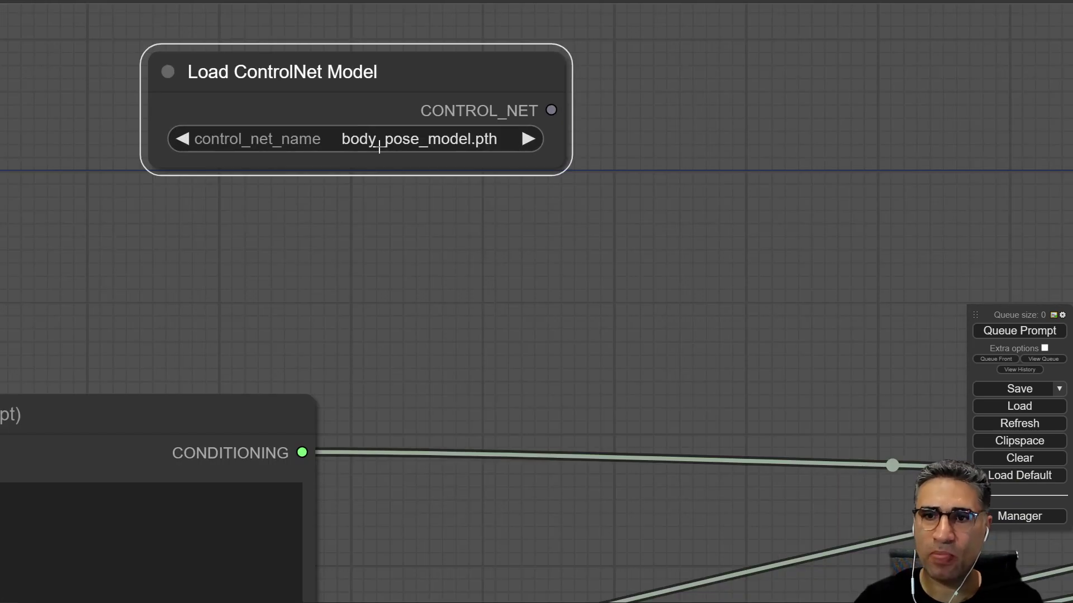
left_click(365, 145)
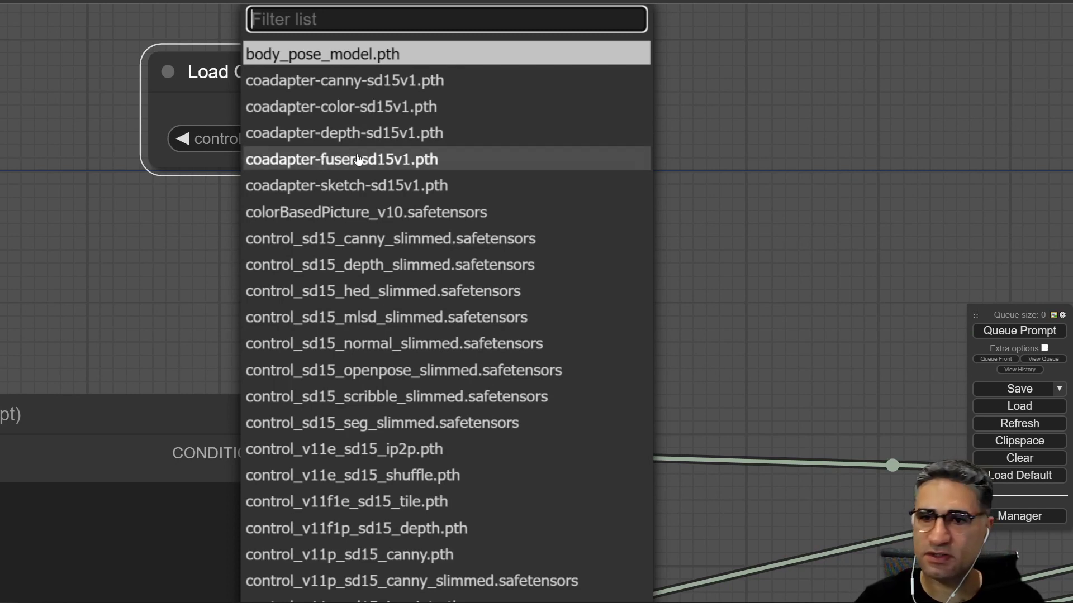
left_click(359, 186)
- Add an Apply ControlNet node fed by the sketch loader's CONTROL_NET output and place it beside the loader
left_click_drag(359, 190, 398, 222)
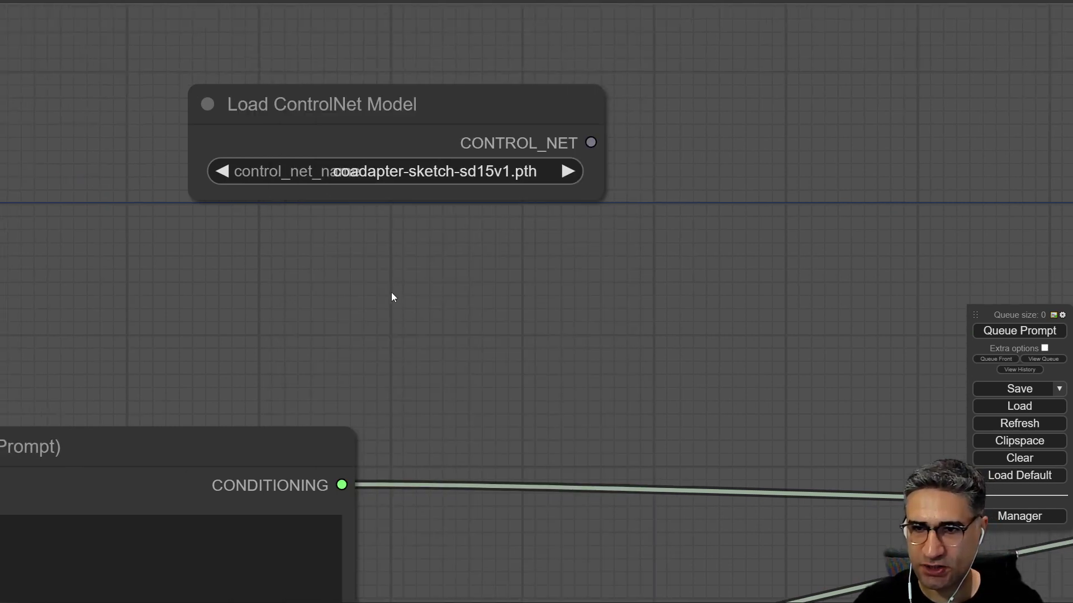
left_click_drag(591, 142, 646, 134)
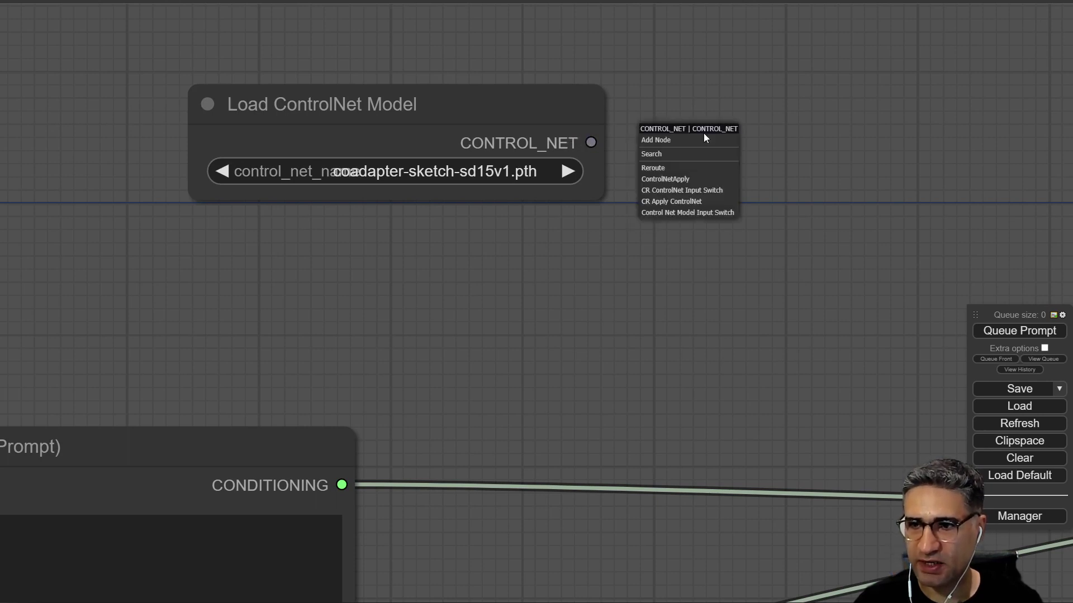
left_click(693, 179)
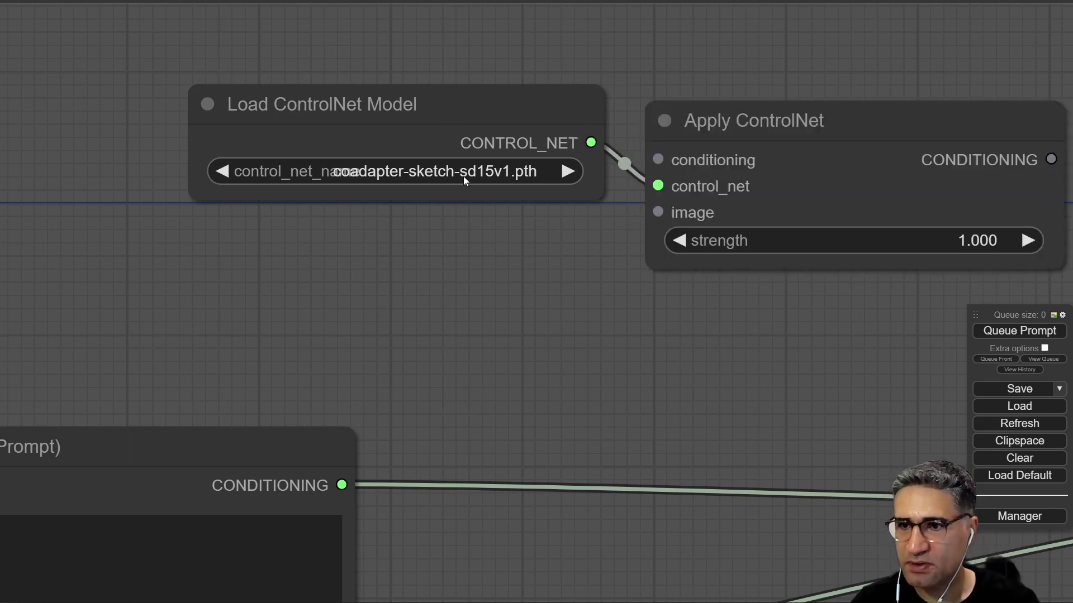
left_click_drag(382, 82, 290, 107)
left_click_drag(670, 155, 697, 116)
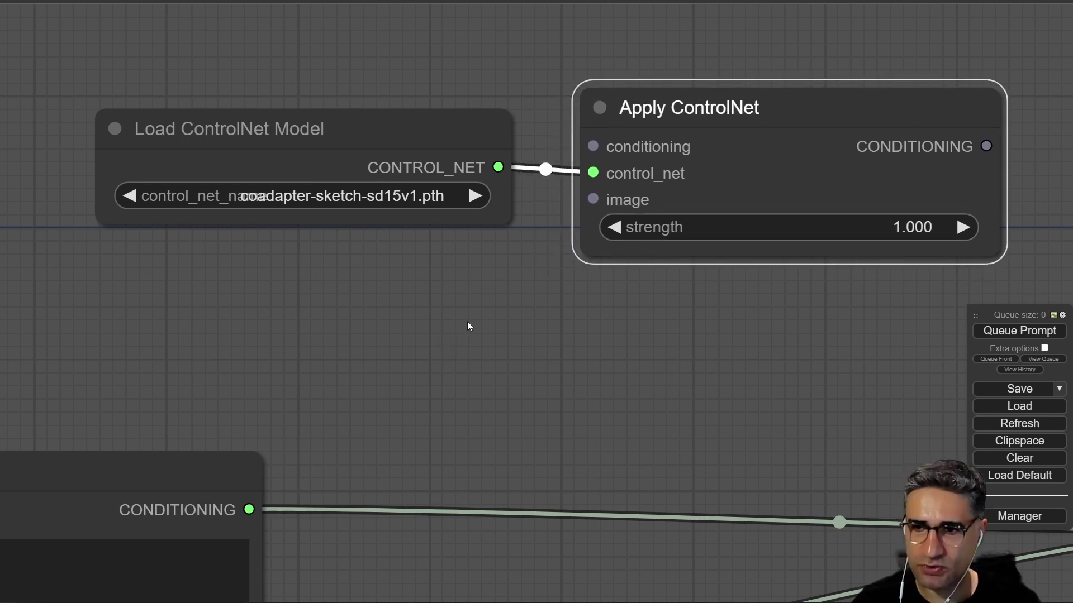
- Add a Load Image node feeding the Apply ControlNet image input and load the sketch image Capturezz (3).JPG into it
left_click_drag(469, 326, 488, 311)
left_click_drag(611, 184, 413, 245)
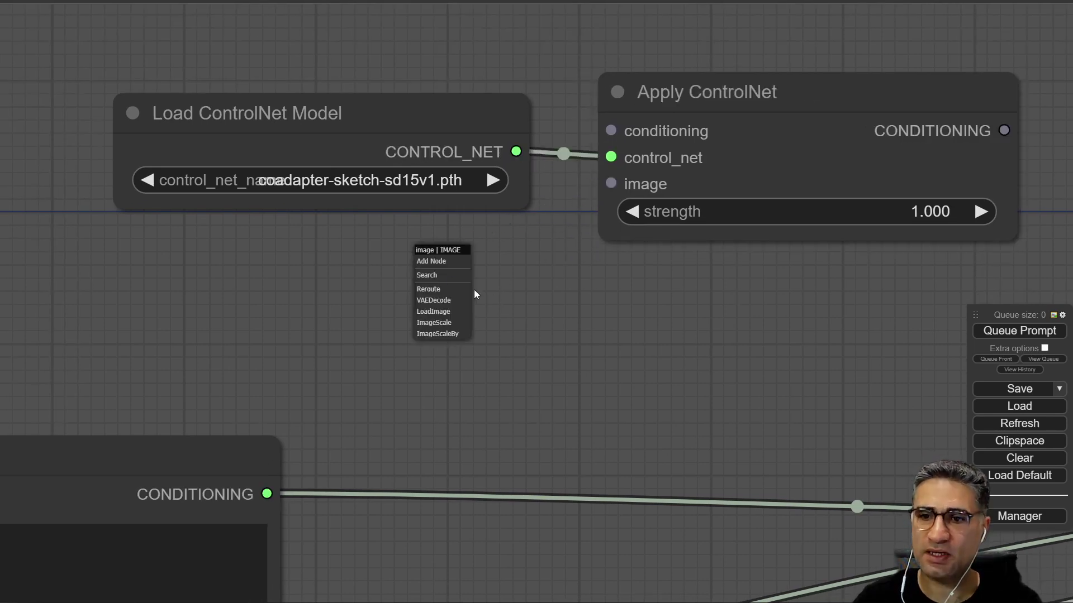
left_click(418, 309)
left_click_drag(422, 281, 209, 280)
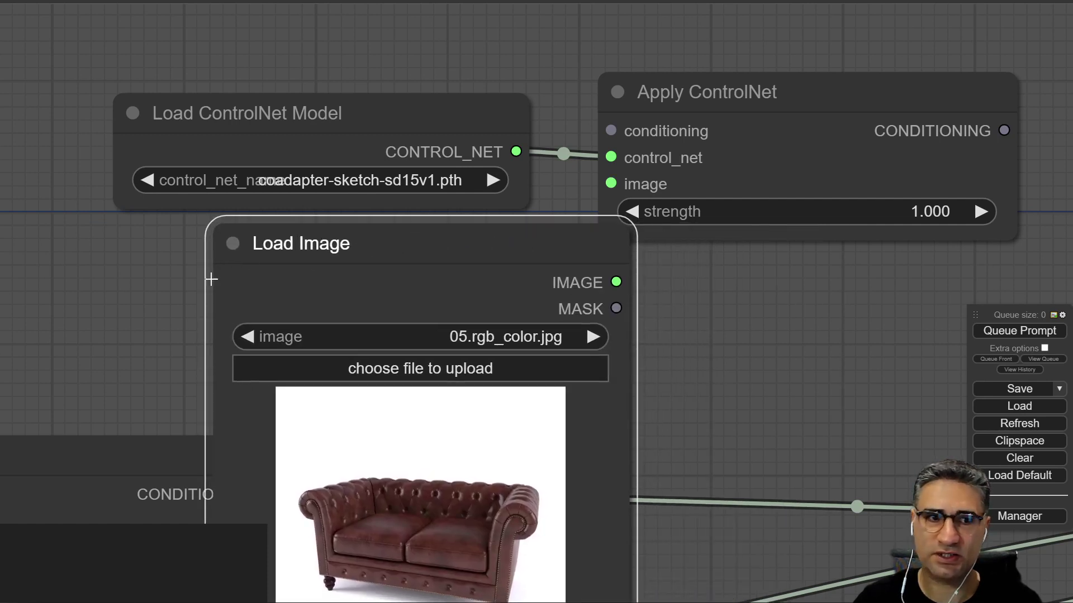
scroll(208, 280, "down", 2)
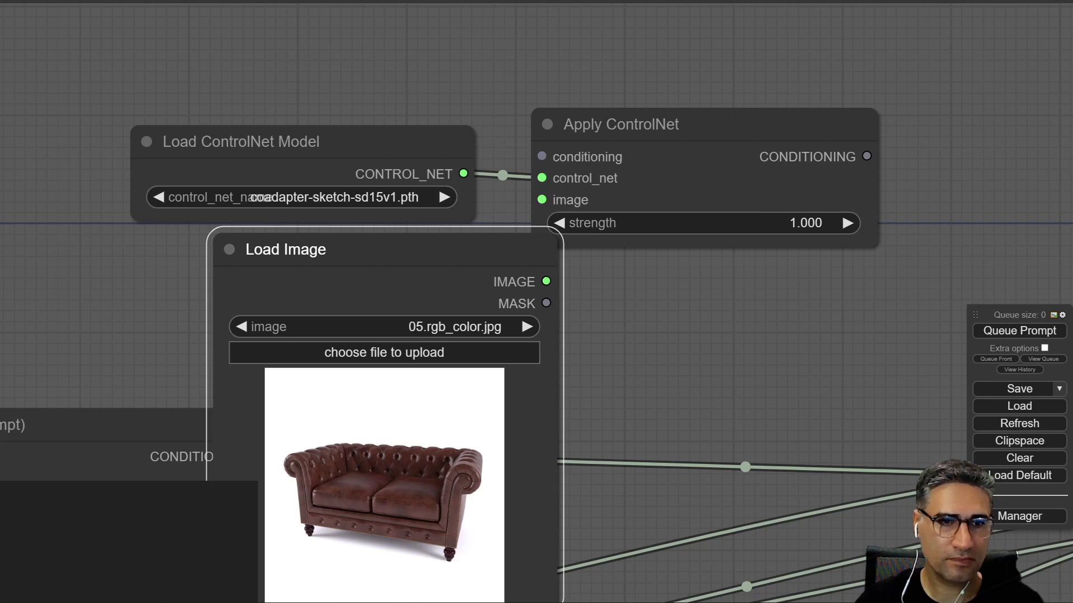
left_click_drag(317, 431, 536, 403)
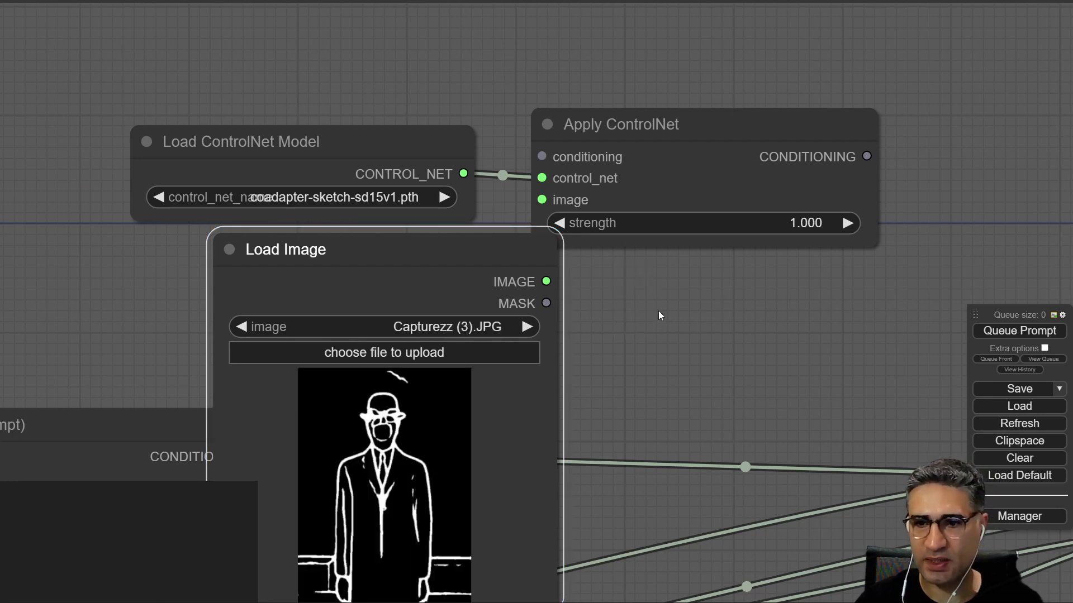
- Spread the Load Image, Load ControlNet Model and Apply ControlNet nodes out above the positive prompt node, with Load Image leftmost
scroll(644, 323, "down", 5)
left_click_drag(415, 203, 417, 147)
left_click_drag(453, 228, 445, 168)
left_click_drag(545, 304, 488, 255)
left_click_drag(446, 145, 400, 166)
left_click_drag(483, 254, 172, 136)
left_click_drag(419, 360, 366, 366)
left_click_drag(460, 328, 568, 236)
scroll(567, 236, "down", 2)
mouse_move(473, 283)
left_mouse_down()
mouse_move(448, 280)
mouse_move(477, 284)
left_mouse_up()
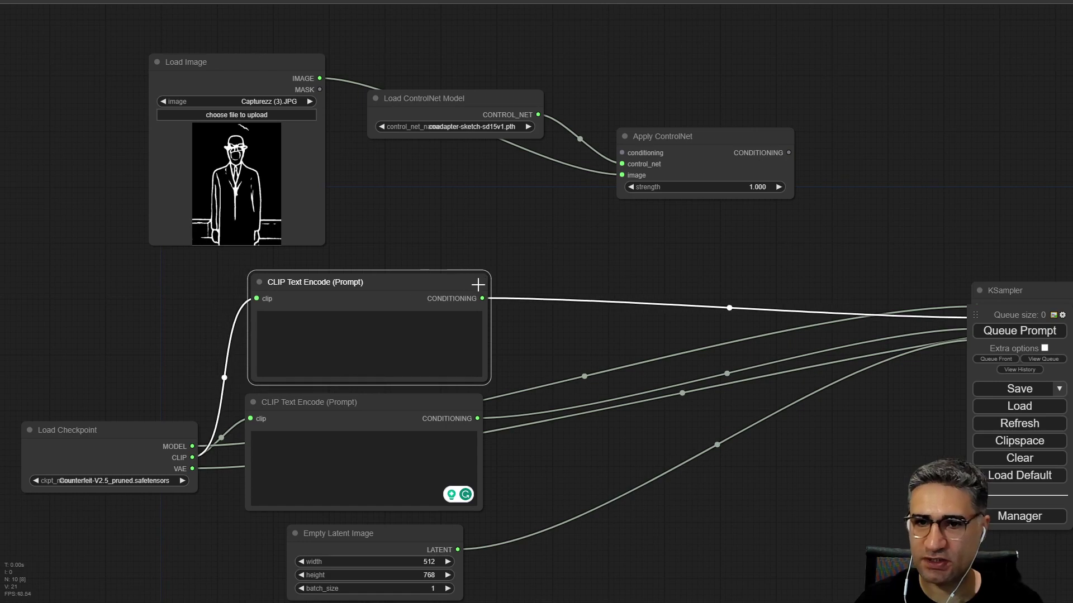
- Connect the positive CLIP Text Encode node's CONDITIONING output to the Apply ControlNet conditioning input
scroll(302, 299, "up", 3)
left_click_drag(543, 298, 728, 103)
left_click_drag(512, 201, 241, 360)
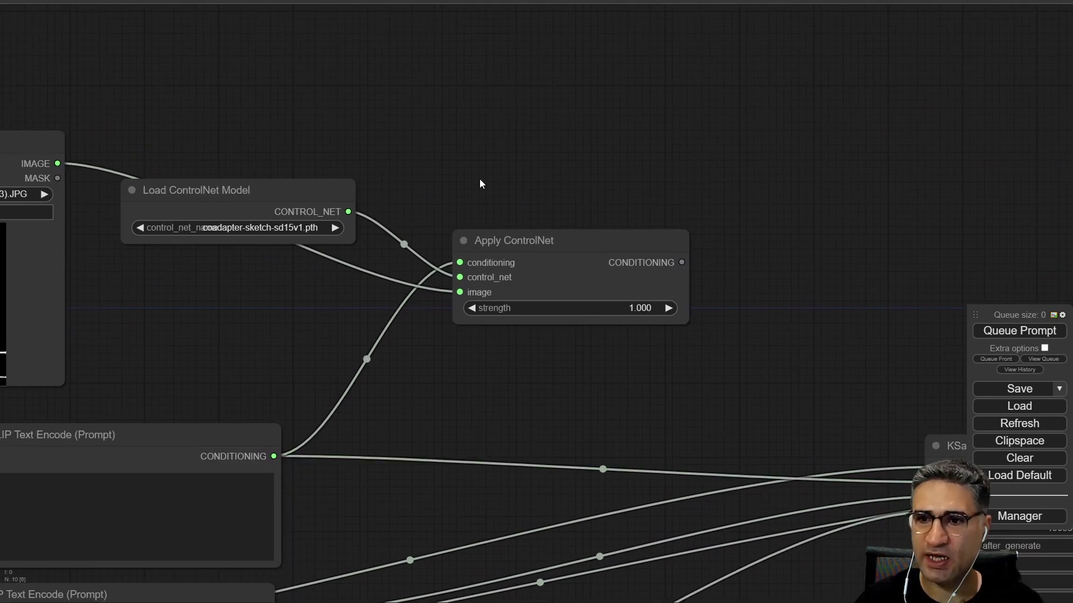
- Duplicate the Apply ControlNet and Load ControlNet Model nodes and place the copies above and to the right of the originals
left_click_drag(479, 178, 656, 190)
scroll(615, 187, "down", 2)
left_click_drag(538, 183, 471, 188)
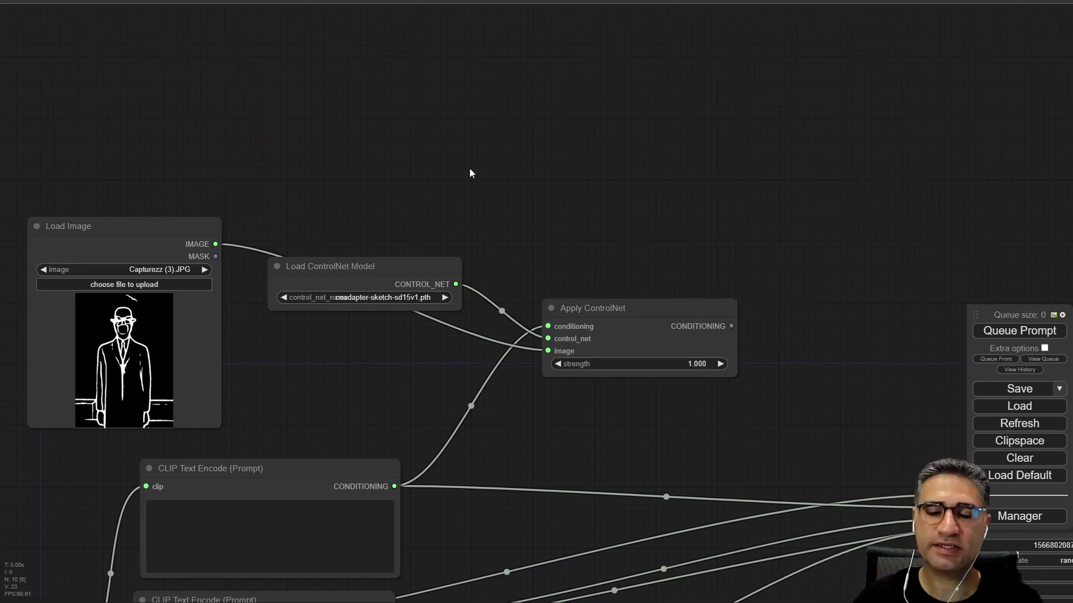
left_click(390, 266)
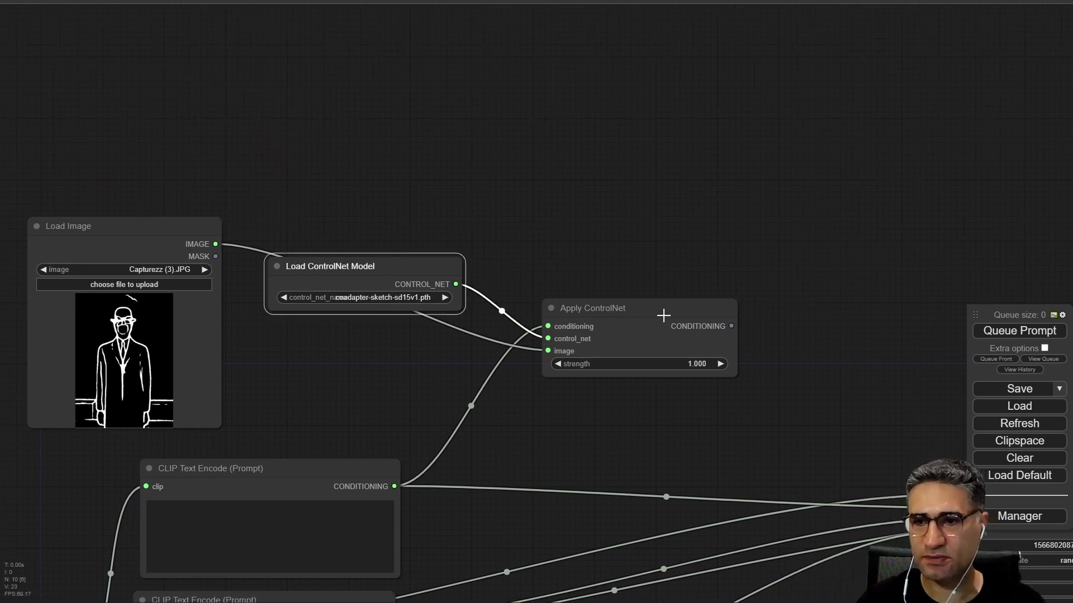
left_click(644, 310)
left_click_drag(652, 310, 867, 206, "alt")
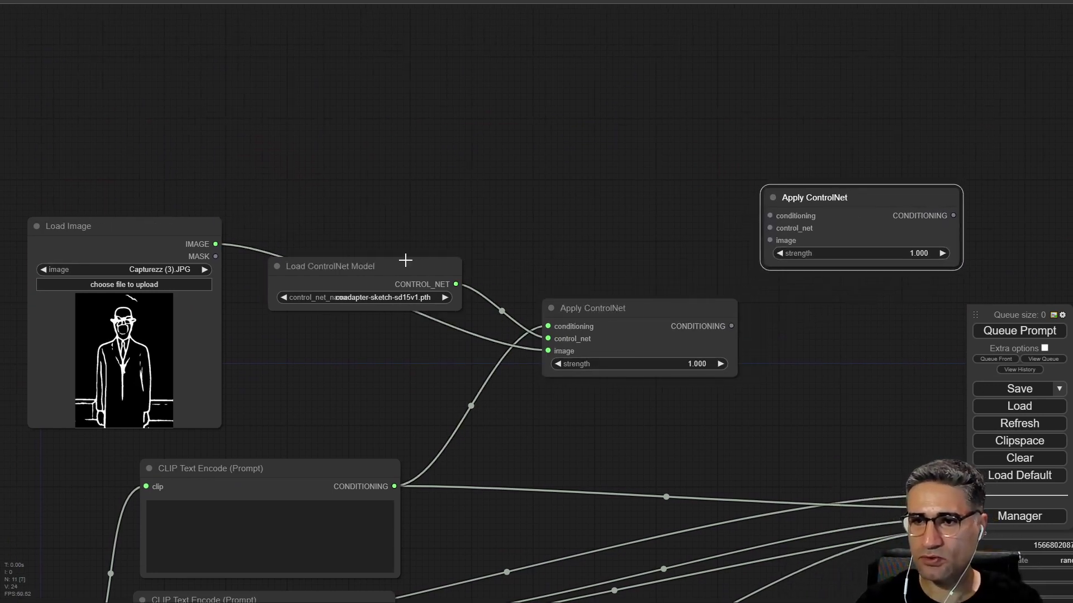
mouse_move(400, 270)
left_mouse_down("alt")
mouse_move(679, 165)
mouse_move(656, 172)
left_mouse_up("alt")
- Set the duplicated Load ControlNet Model node to load coadapter-depth-sd15v1.pth
scroll(678, 218, "up", 5)
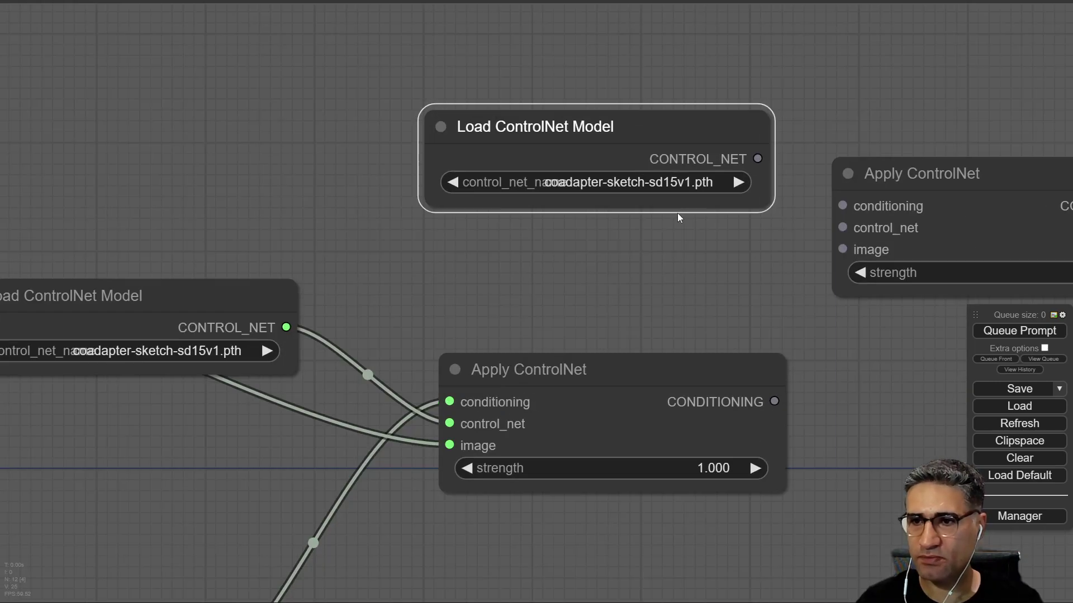
left_click(674, 193)
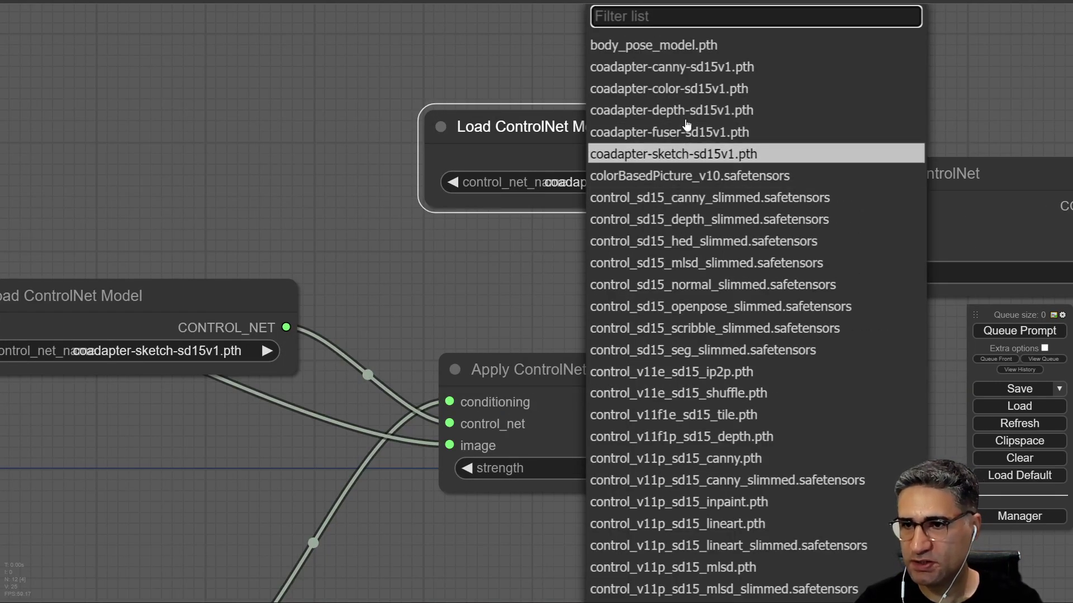
left_click(627, 121)
- Connect the first Apply ControlNet node's CONDITIONING output to the second Apply ControlNet node's conditioning input
left_click_drag(746, 307, 579, 290)
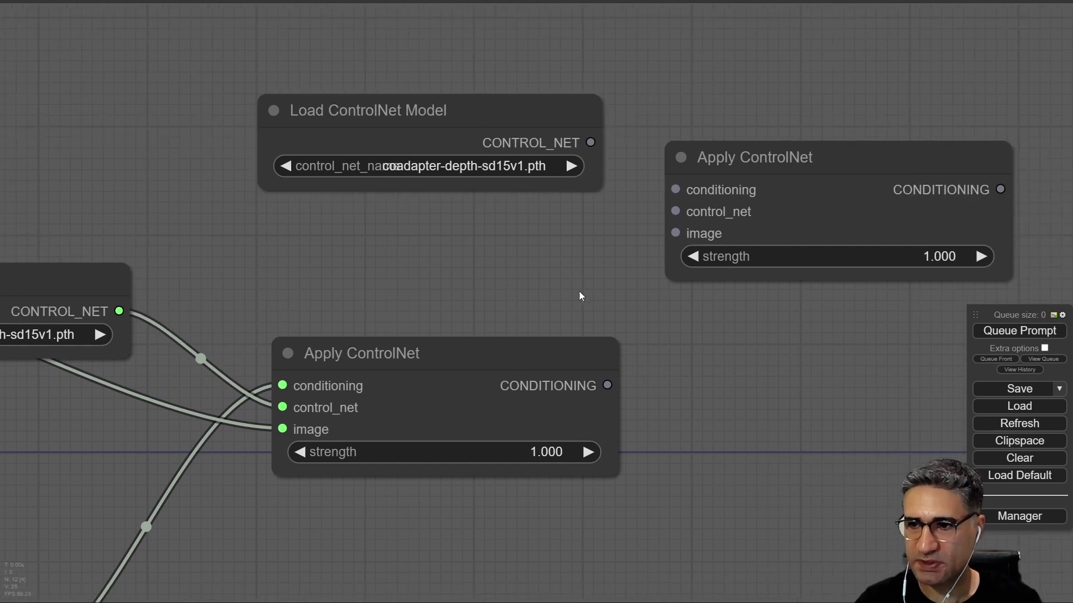
left_click_drag(607, 386, 676, 190)
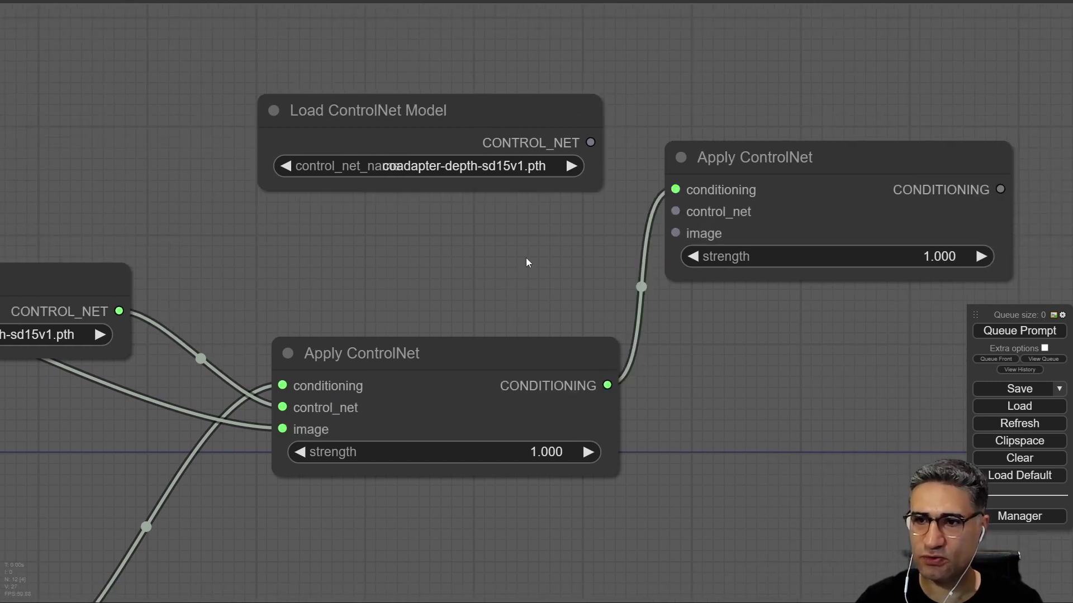
left_click_drag(467, 188, 599, 233)
scroll(559, 235, "down", 2)
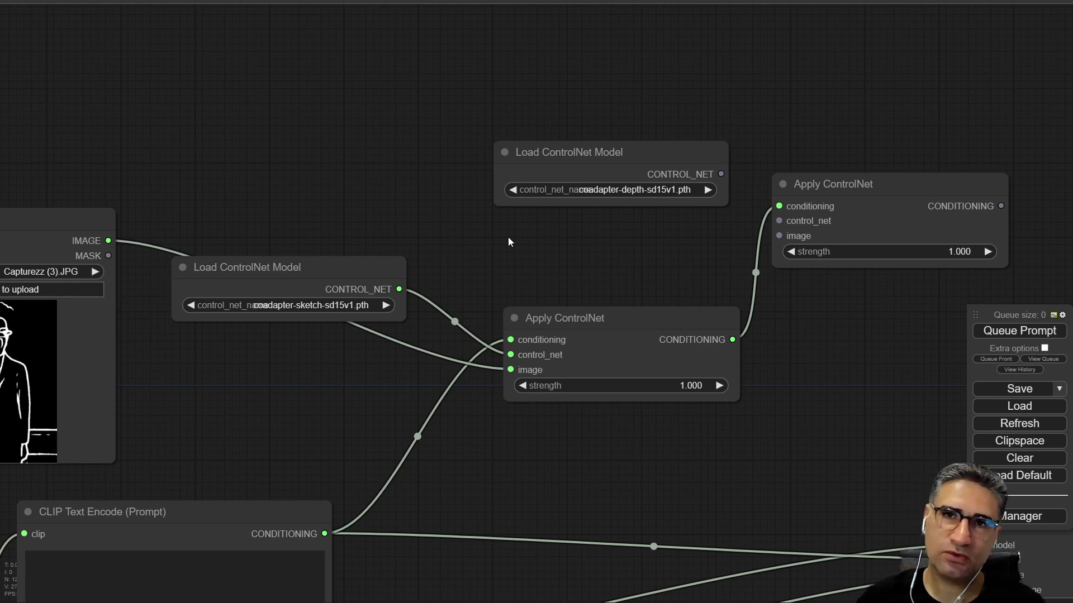
left_click(283, 308)
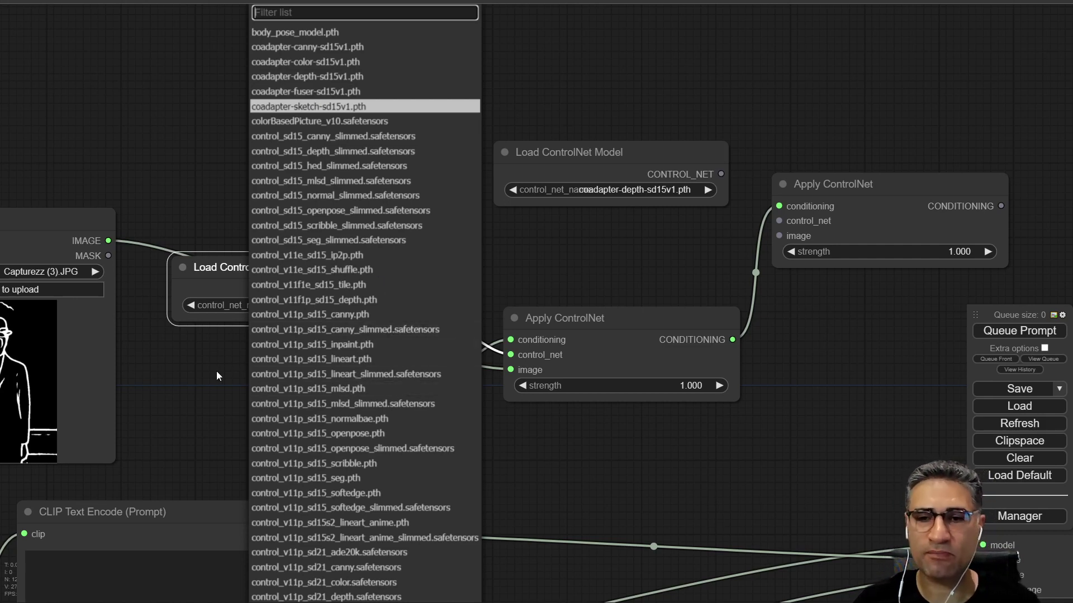
key("Return")
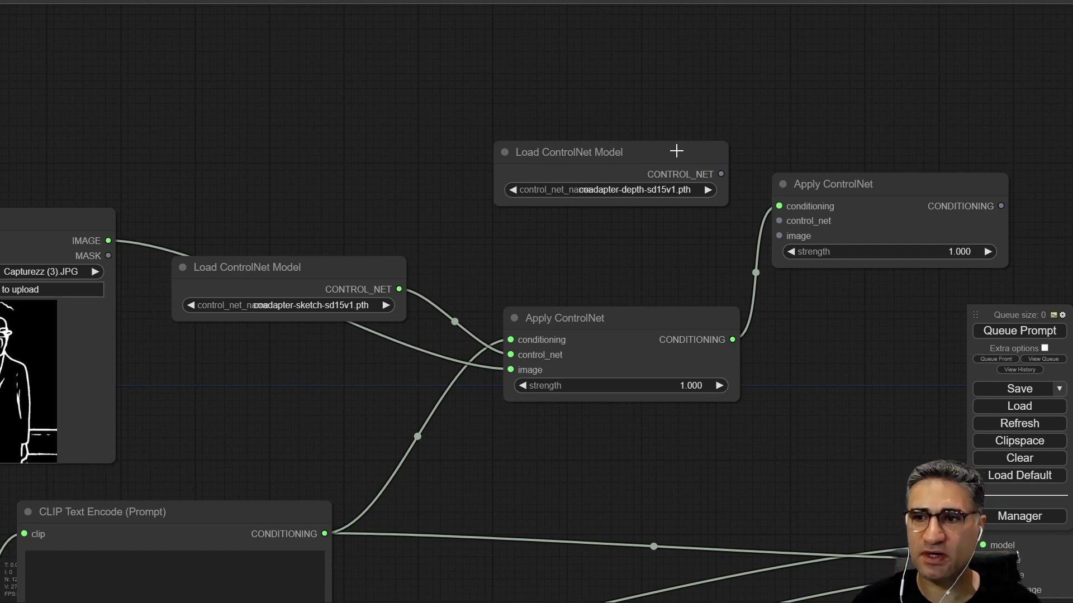
- Connect the depth loader's CONTROL_NET output to the second Apply ControlNet node and adjust the loader's placement
left_click_drag(566, 244, 375, 264)
left_click_drag(471, 188, 477, 153)
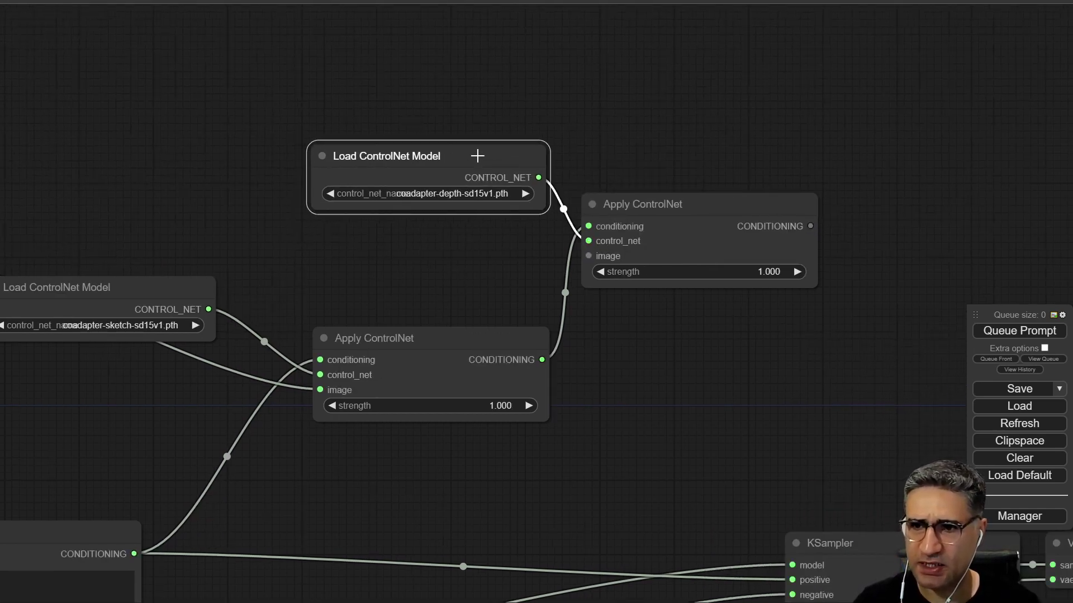
- Add a Load Image node to the second Apply ControlNet's image input and load the depth picture Capturezzz (2).JPG into it
left_click_drag(497, 260, 503, 259)
left_click_drag(594, 250, 485, 227)
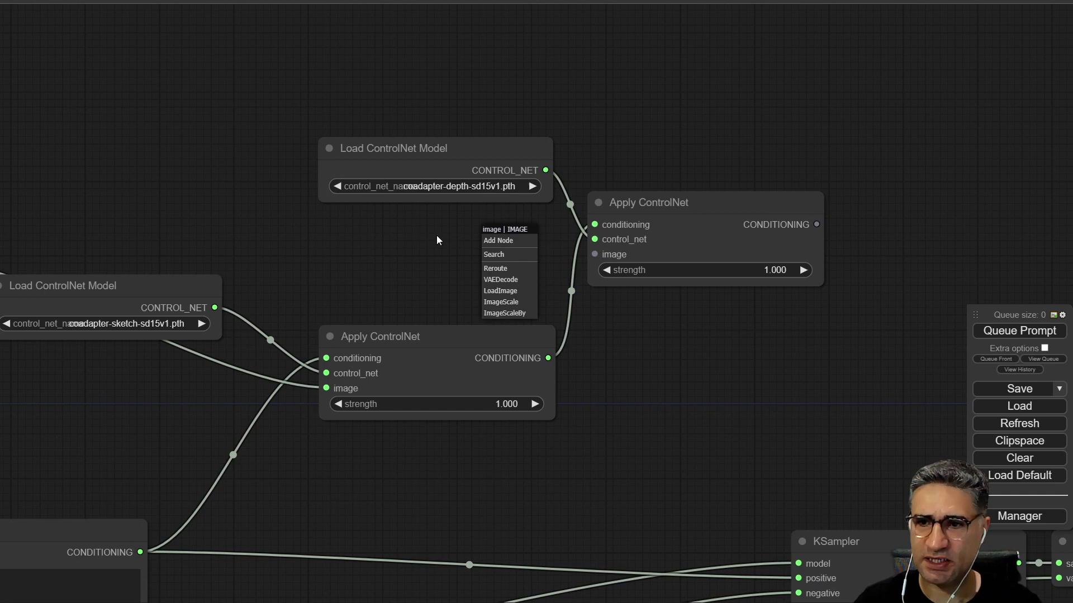
left_click(528, 282)
left_click_drag(590, 231, 472, 239)
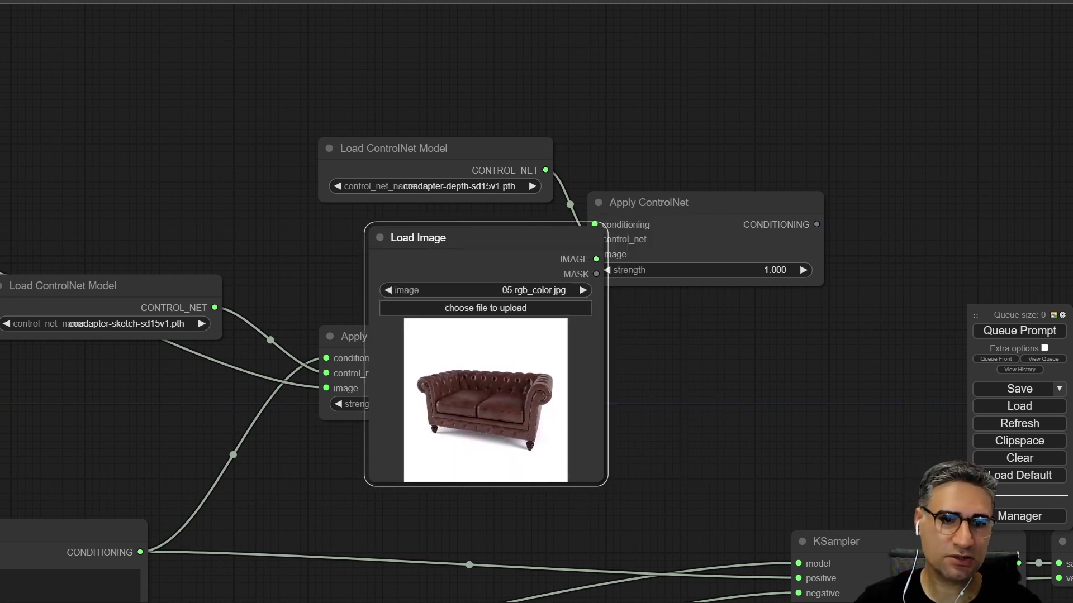
left_click_drag(320, 425, 453, 399)
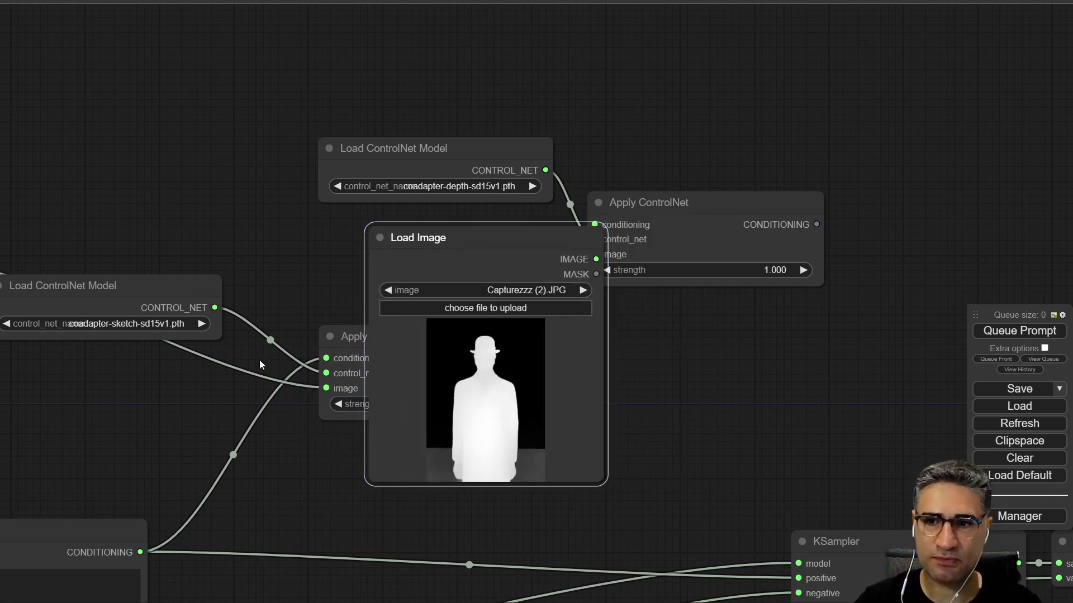
- Shrink the depth Load Image node and stack it below the depth Apply ControlNet, with the depth model loader above
left_click_drag(505, 236, 731, 294)
left_click_drag(310, 226, 161, 207)
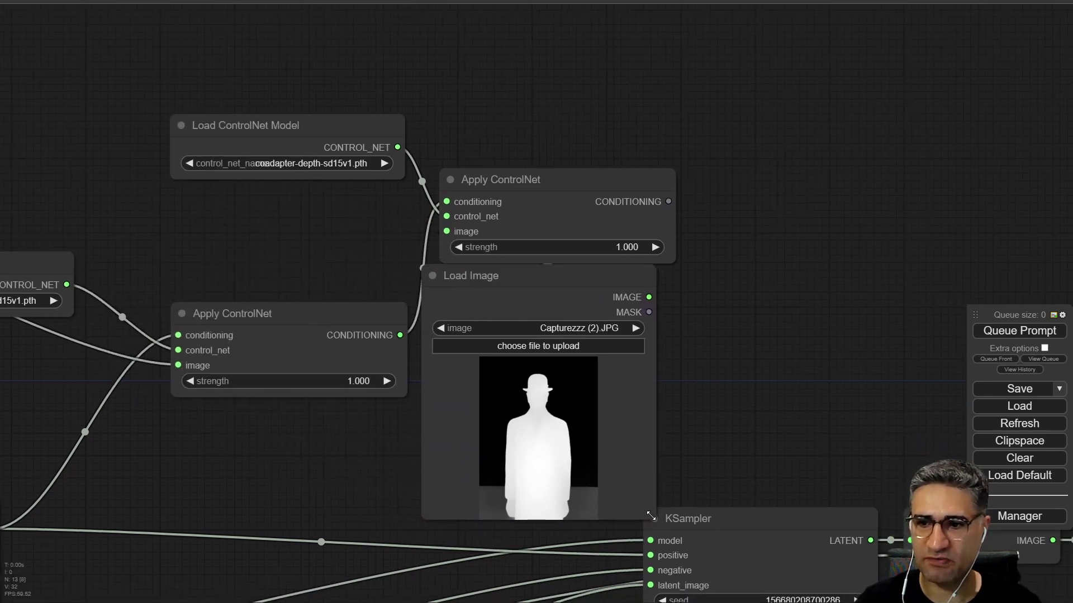
left_click_drag(651, 515, 622, 443)
left_click_drag(276, 142, 192, 164)
scroll(644, 316, "down", 4)
left_click_drag(663, 328, 585, 329)
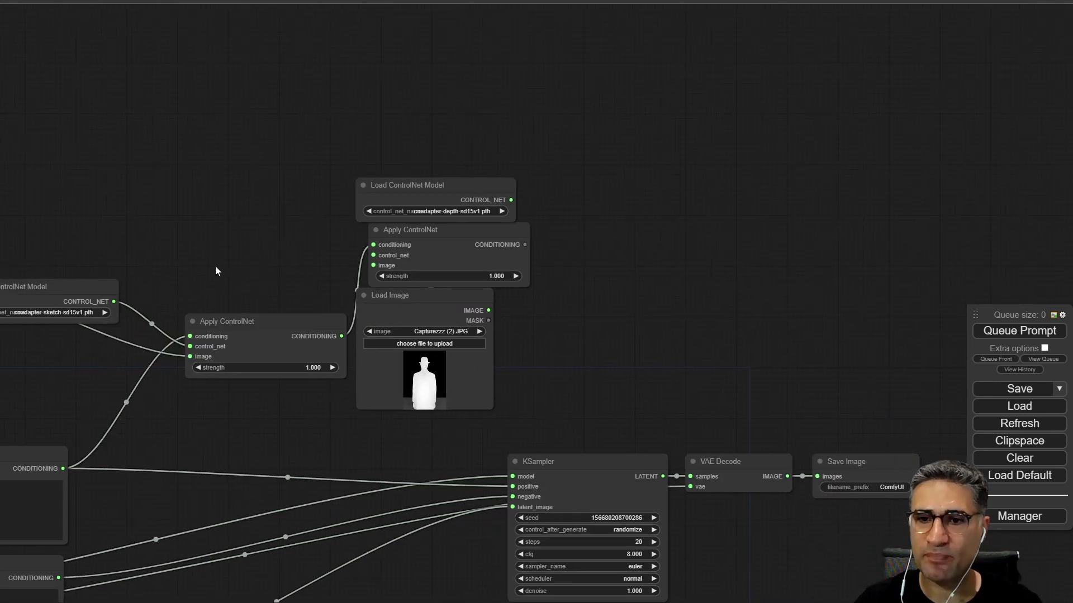
- Tuck the sketch Apply ControlNet under its model loader and move the three depth nodes closer to the sketch group
left_click_drag(218, 271, 455, 297)
left_click_drag(479, 346, 255, 359)
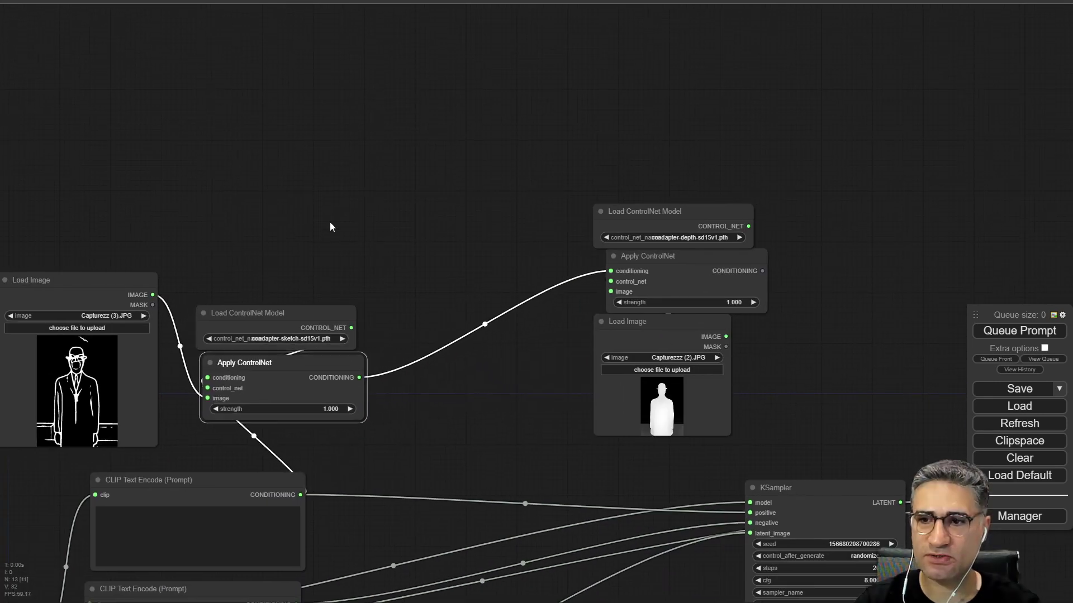
left_click_drag(331, 227, 342, 184)
left_click_drag(850, 126, 643, 381)
left_click(672, 165, "shift")
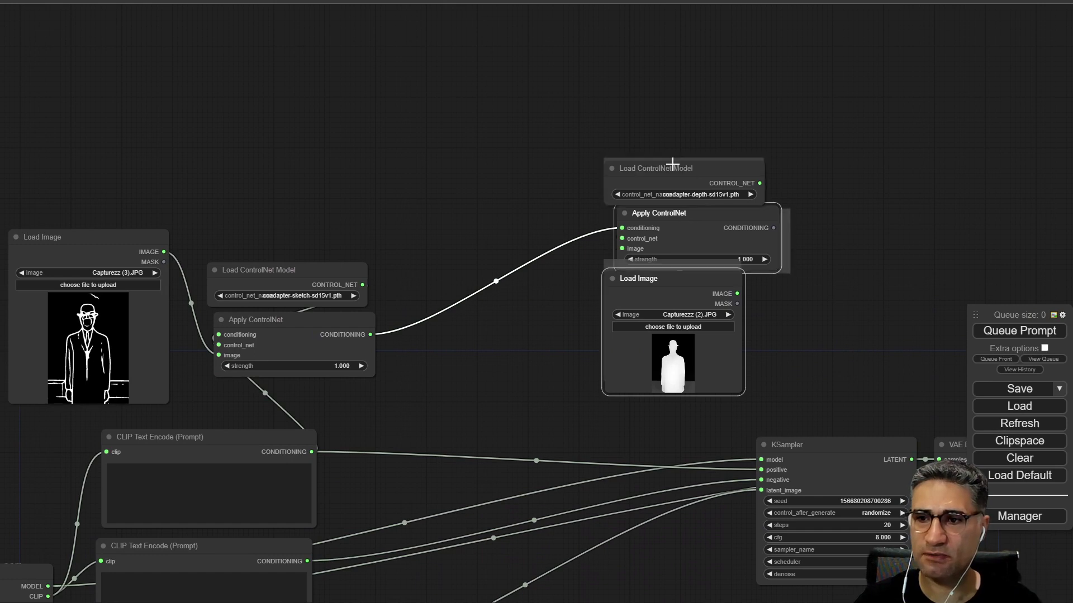
left_click_drag(673, 164, 521, 116)
left_click(359, 136)
left_click_drag(721, 266, 545, 272)
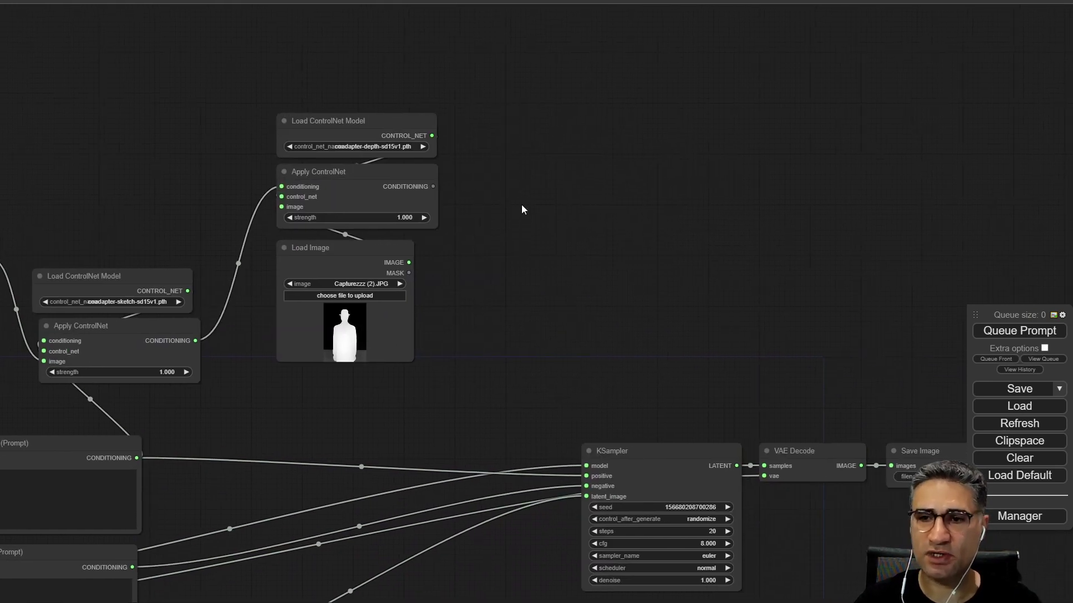
- Search for "sty" and add an Apply Style Model node in the empty area beyond the depth group
double_click(582, 119)
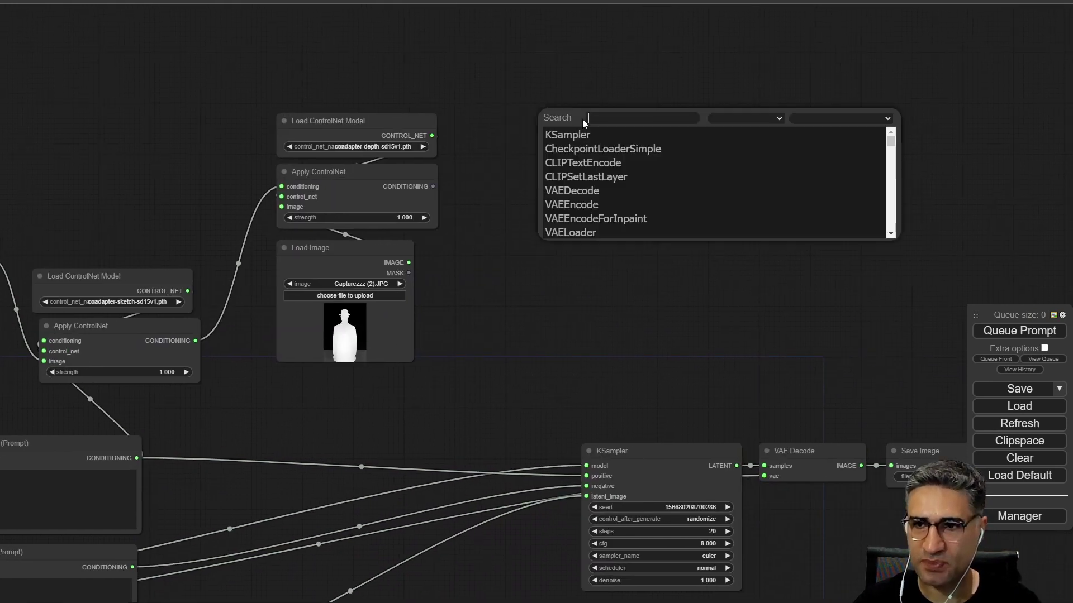
right_click(651, 328)
double_click(671, 217)
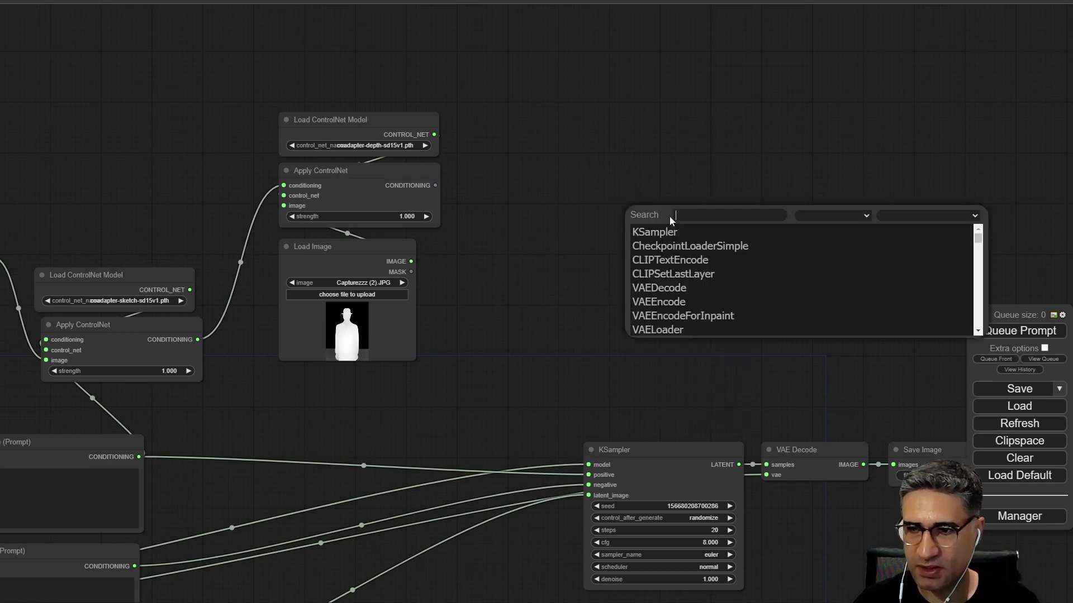
type("sty")
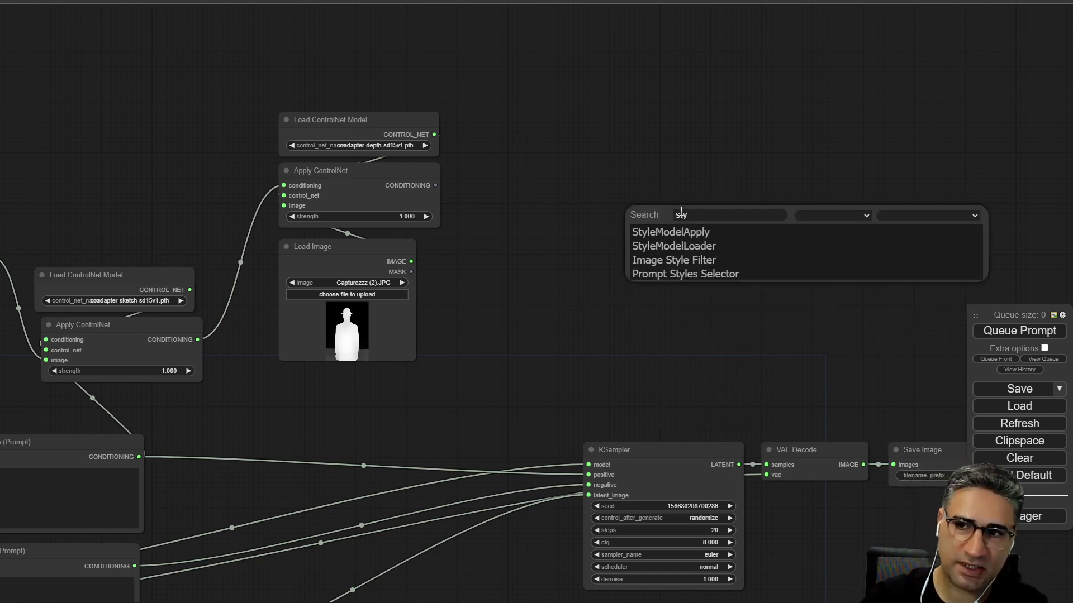
left_click(719, 232)
scroll(758, 190, "up", 5)
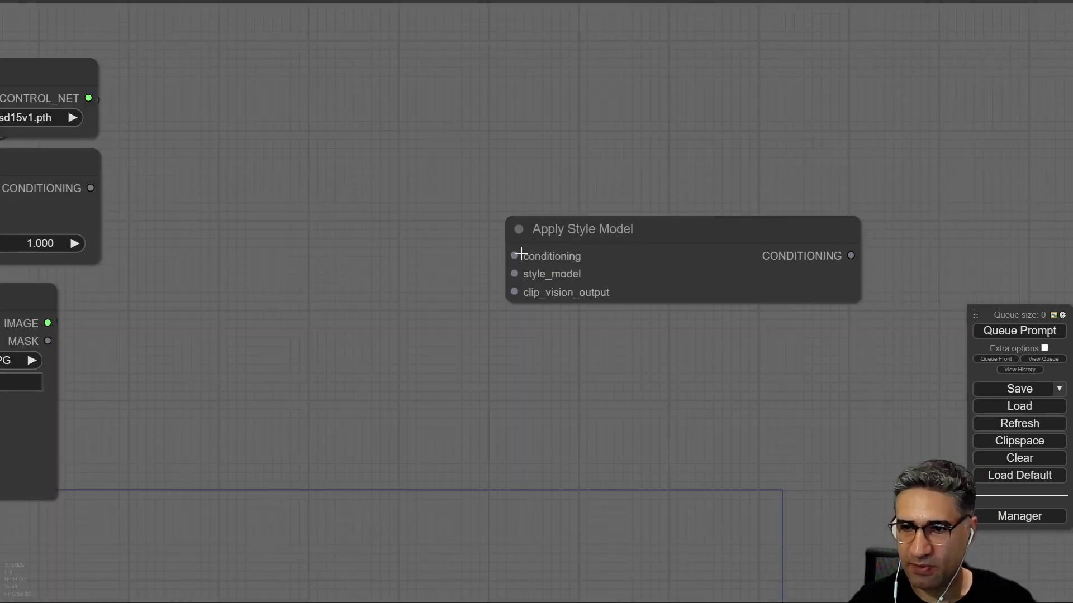
scroll(321, 307, "down", 5)
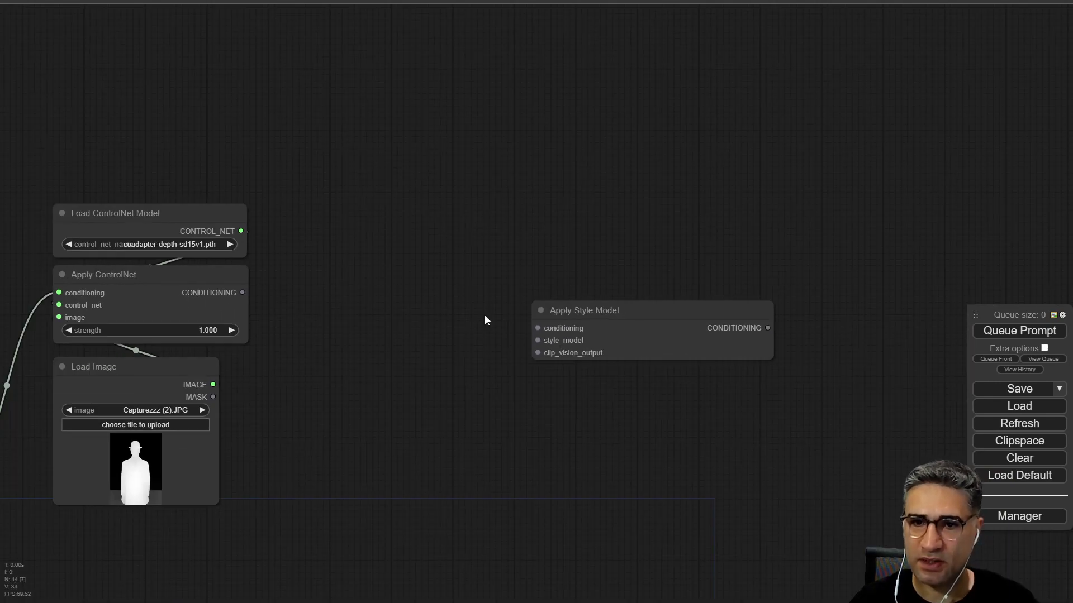
- Link the depth Apply ControlNet's CONDITIONING to Apply Style Model, and Apply Style Model's CONDITIONING to the KSampler's positive input
scroll(581, 323, "up", 3)
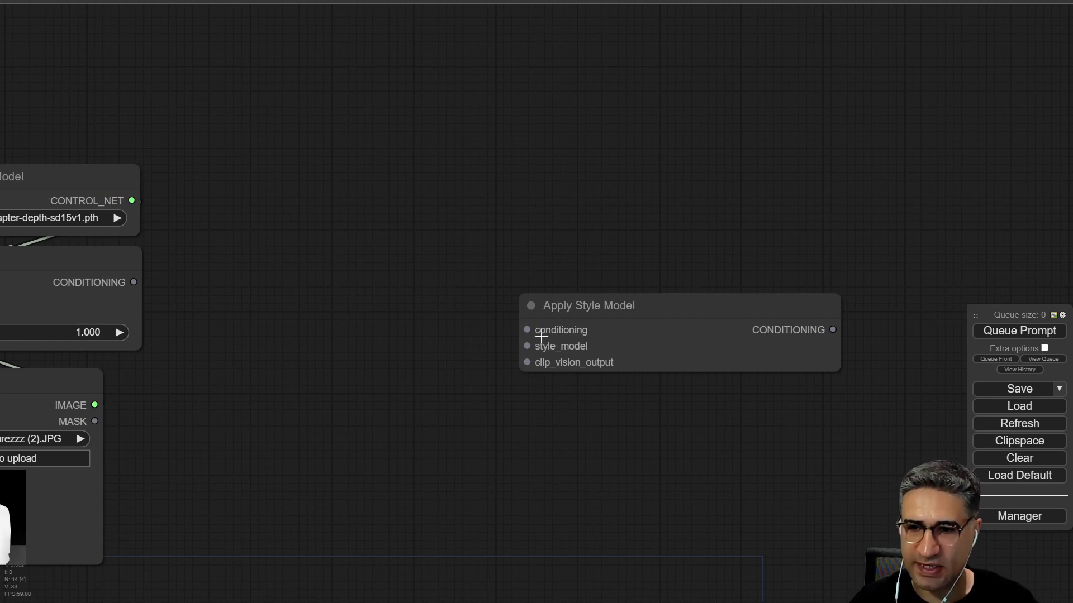
left_click_drag(134, 282, 527, 330)
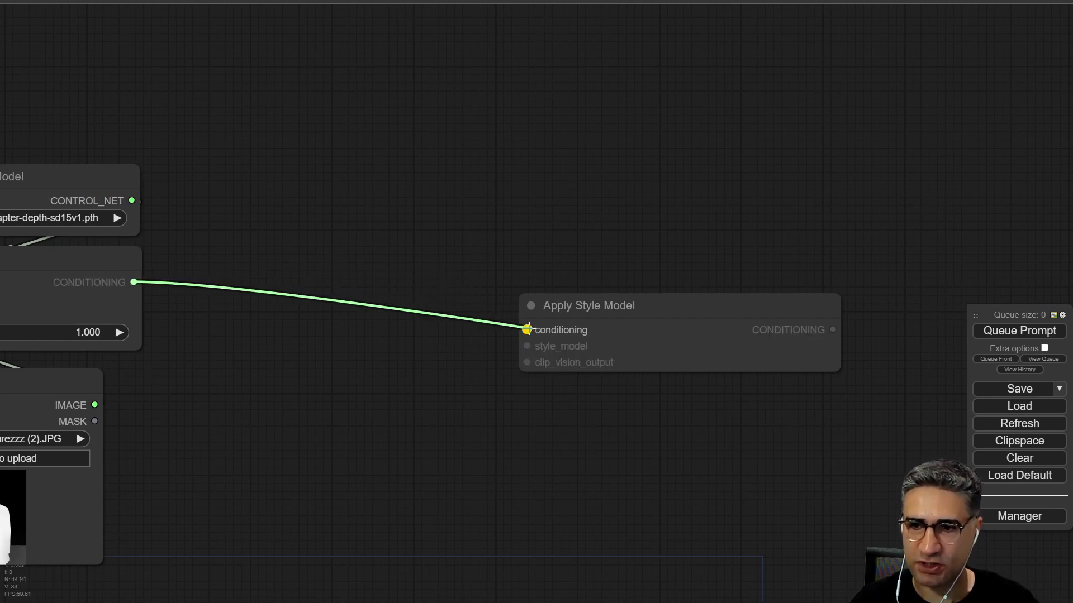
left_click_drag(539, 457, 538, 344)
scroll(539, 343, "down", 5)
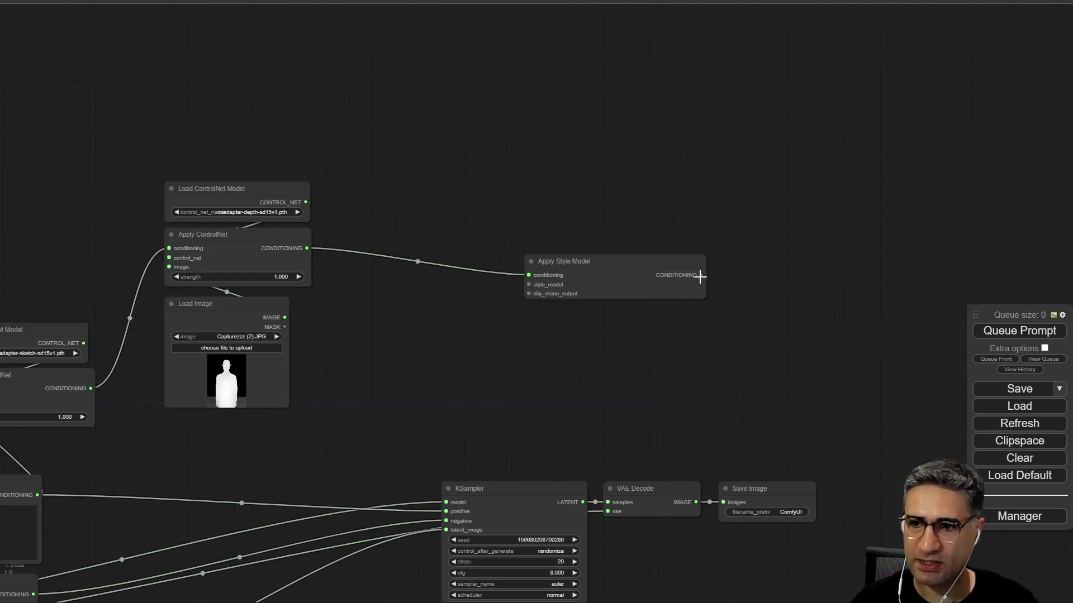
left_click_drag(701, 275, 446, 511)
left_click_drag(452, 375, 460, 371)
left_click_drag(574, 259, 523, 250)
- Add a Load Style Model node to the style_model input, select coadapter-style-sd15v1.pth, and place it above Apply Style Model
scroll(423, 270, "up", 1)
scroll(424, 274, "up", 4)
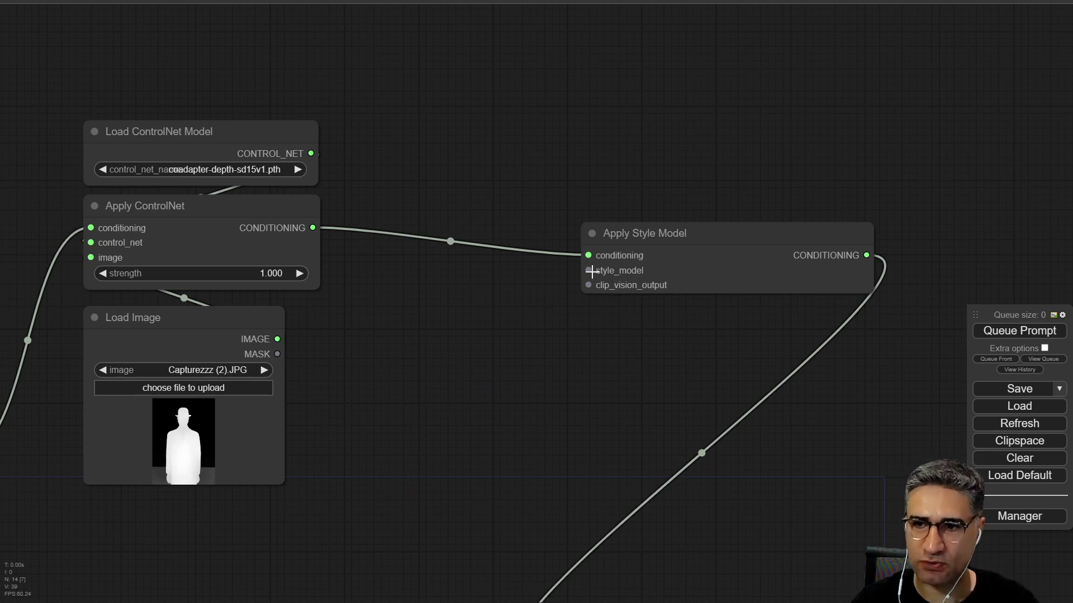
left_click_drag(588, 270, 514, 267)
left_click(527, 317)
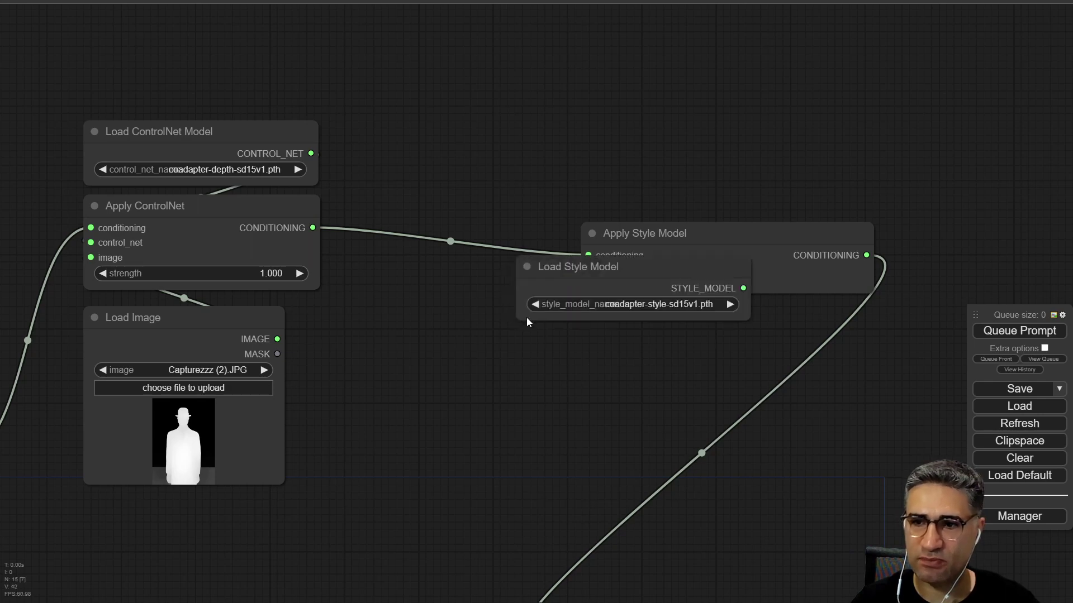
left_click_drag(665, 279, 500, 279)
left_click(475, 306)
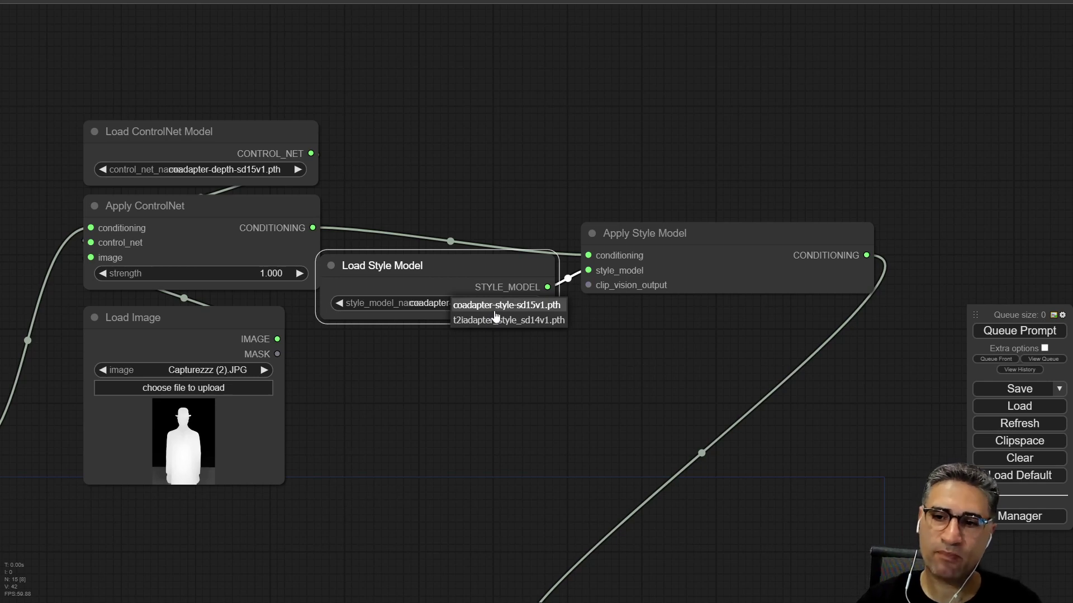
left_click(496, 305)
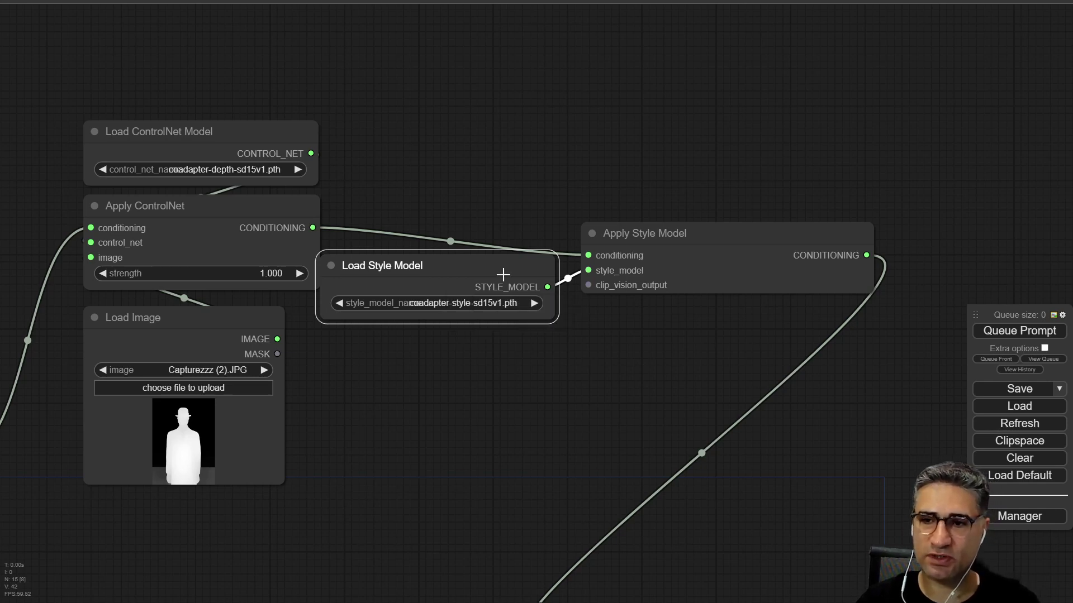
left_click_drag(500, 262, 526, 102)
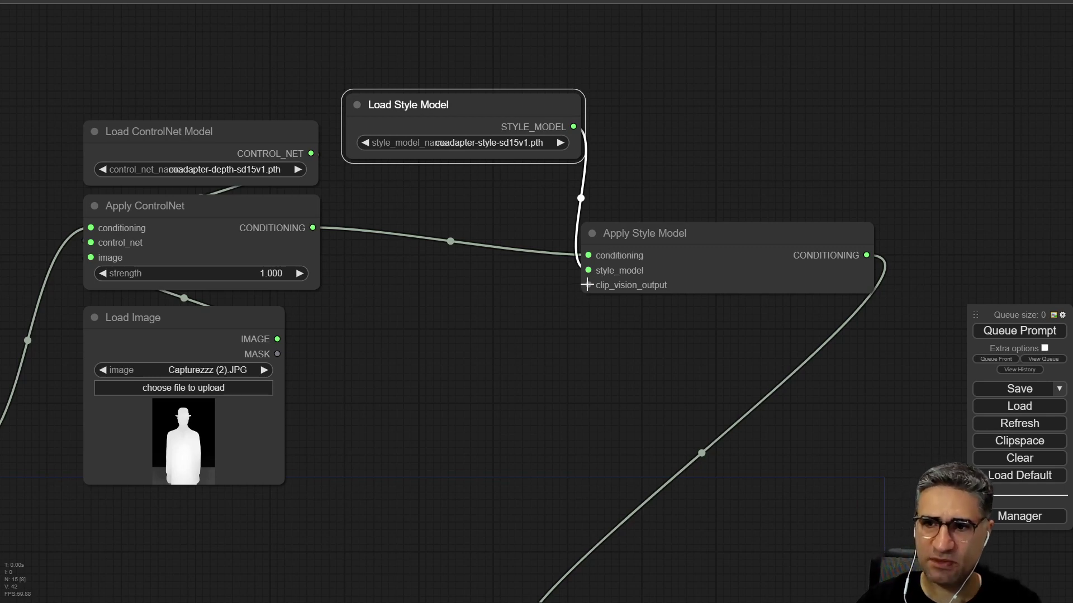
- Add a CLIP Vision Encode node to the clip_vision_output input and place it directly below Apply Style Model
left_click_drag(588, 285, 550, 279)
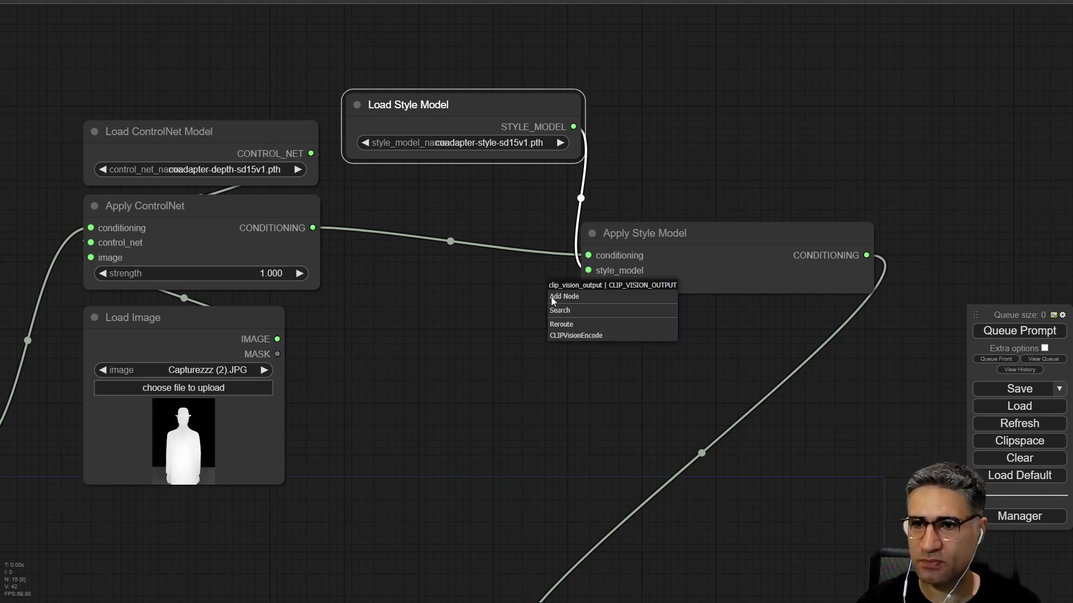
left_click(565, 336)
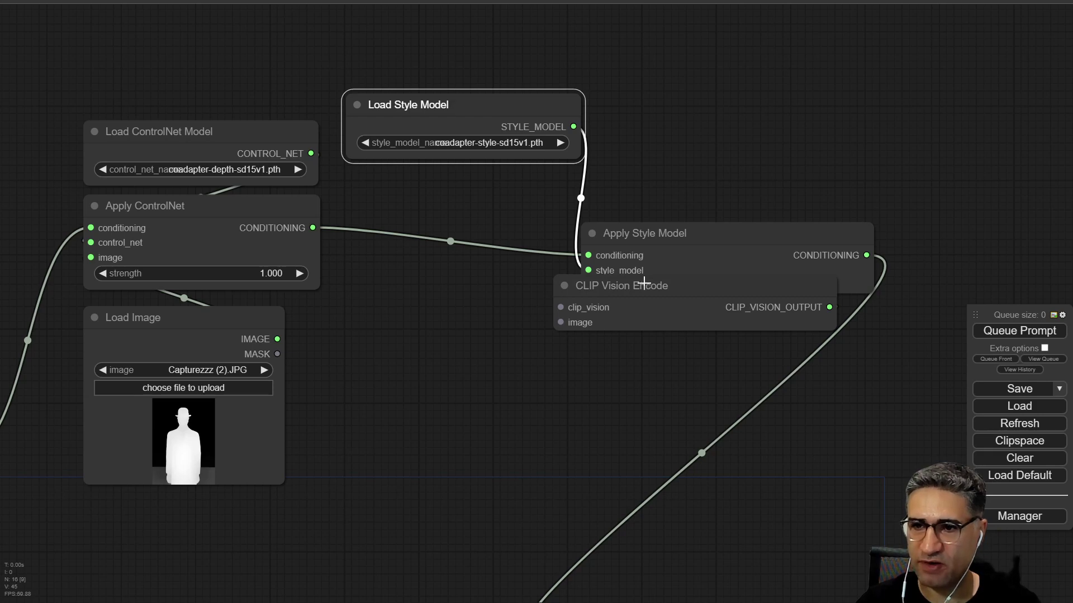
left_click_drag(643, 285, 707, 303)
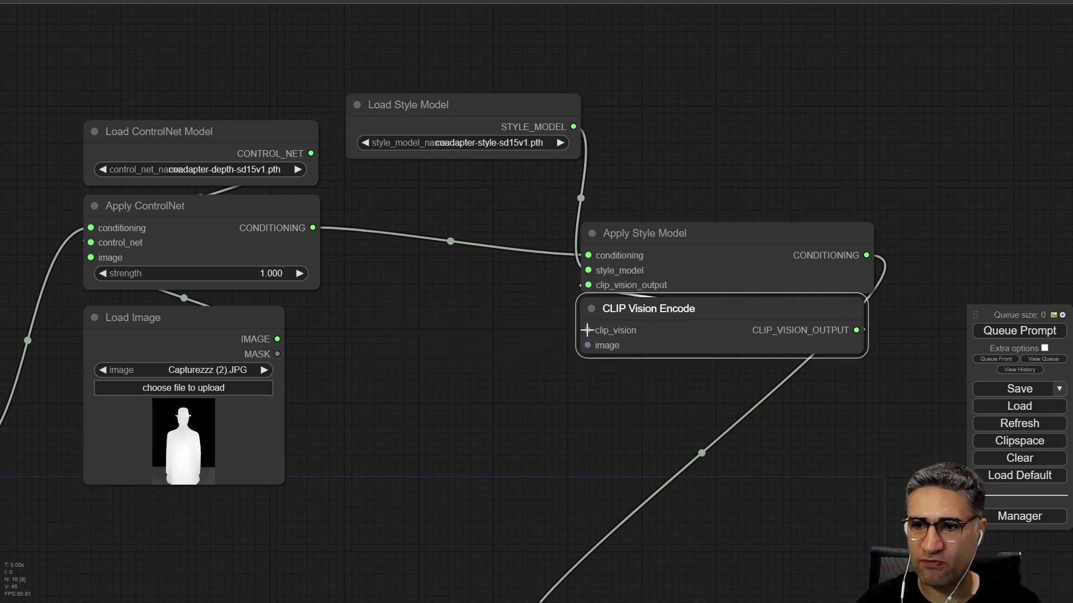
- Add a Load CLIP Vision node with pytorch_model.bin to CLIP Vision Encode's clip_vision input and place it above Apply Style Model
left_click_drag(586, 330, 378, 311)
left_click(515, 373)
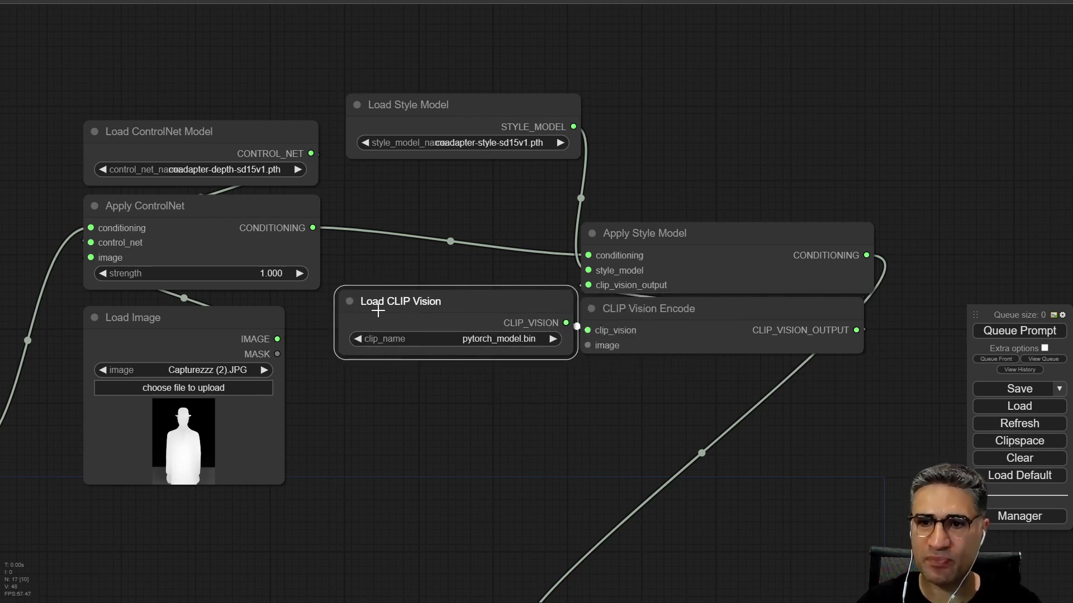
left_click(496, 336)
left_click(513, 339)
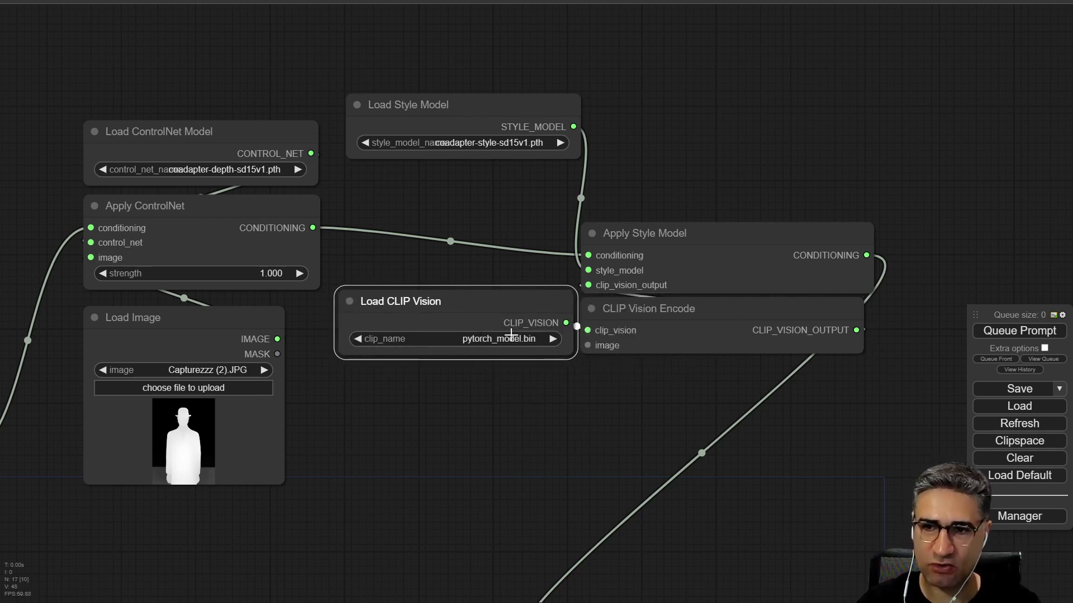
left_click_drag(503, 288, 788, 133)
- Add a Load Image node to CLIP Vision Encode's image input and load the crochet picture Capturez (2).JPG as style reference
left_click_drag(582, 350, 491, 353)
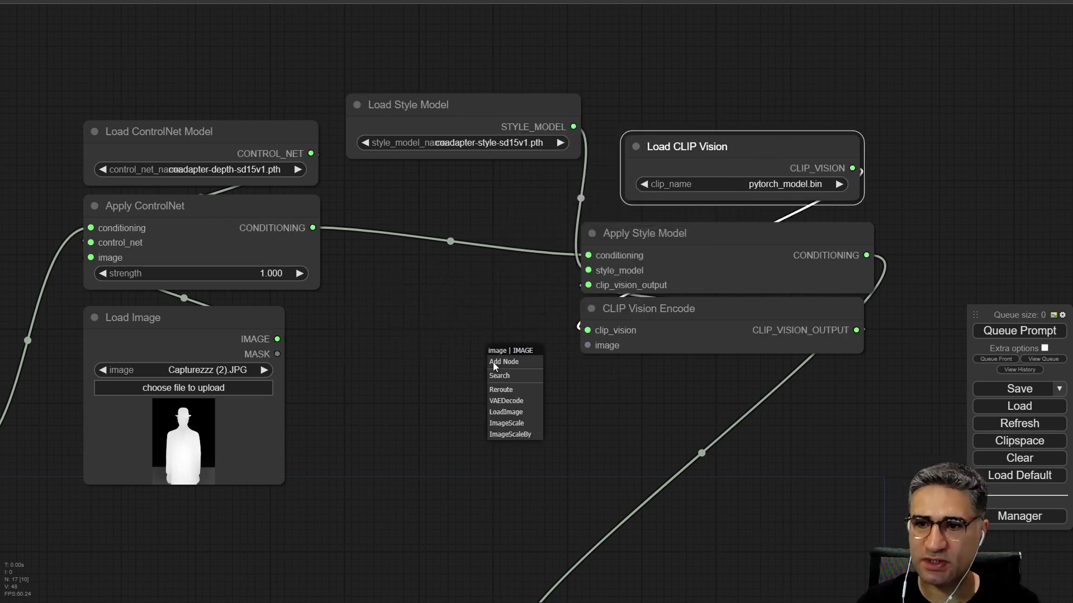
left_click(517, 412)
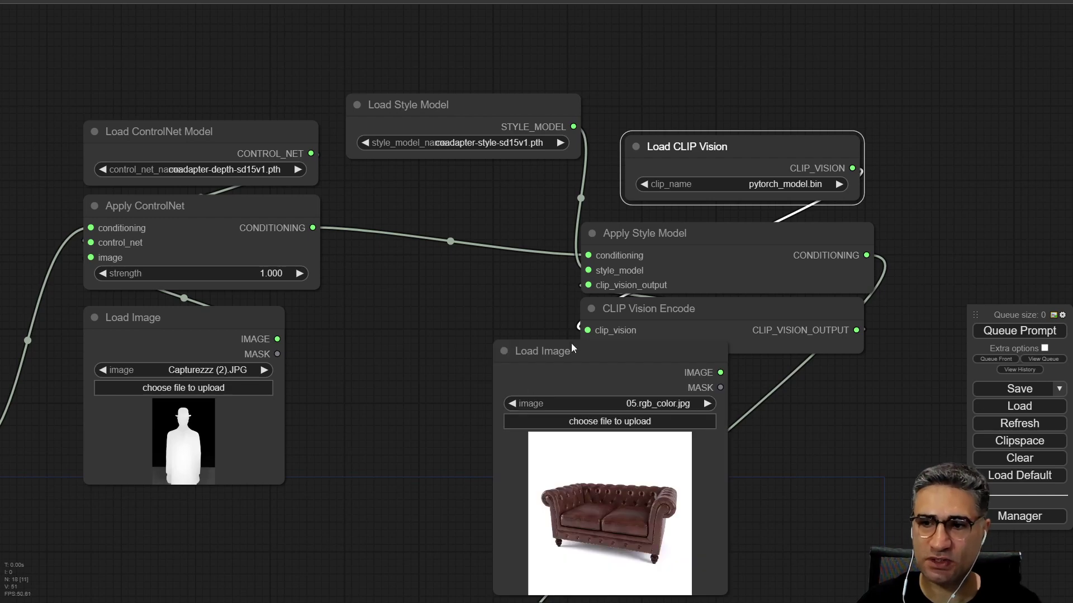
left_click_drag(571, 343, 424, 316)
scroll(437, 278, "down", 5)
left_click_drag(437, 278, 437, 272)
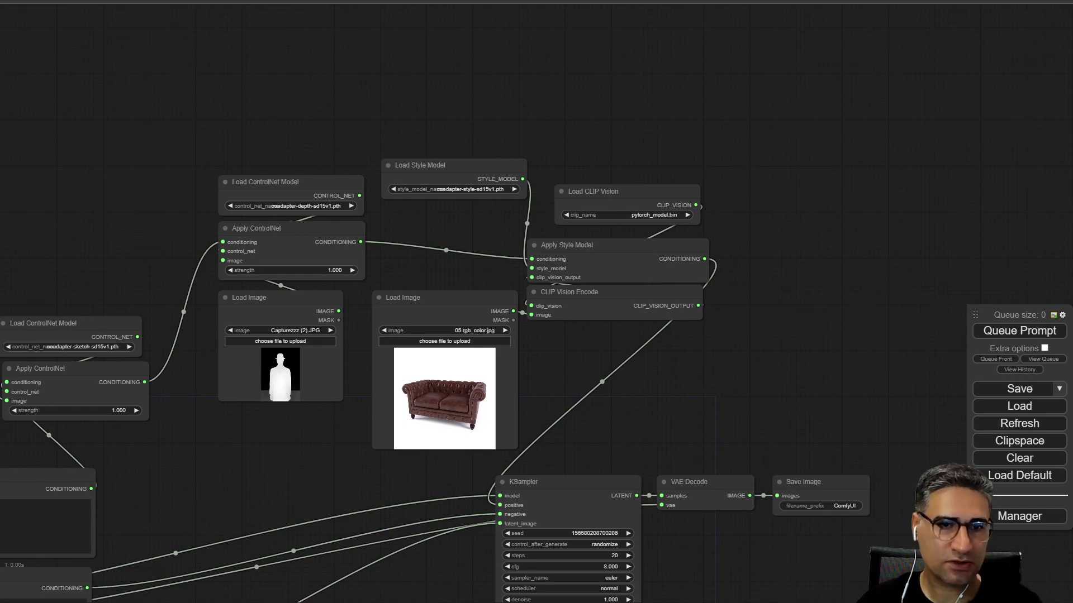
left_click_drag(573, 417, 423, 400)
scroll(337, 382, "up", 5)
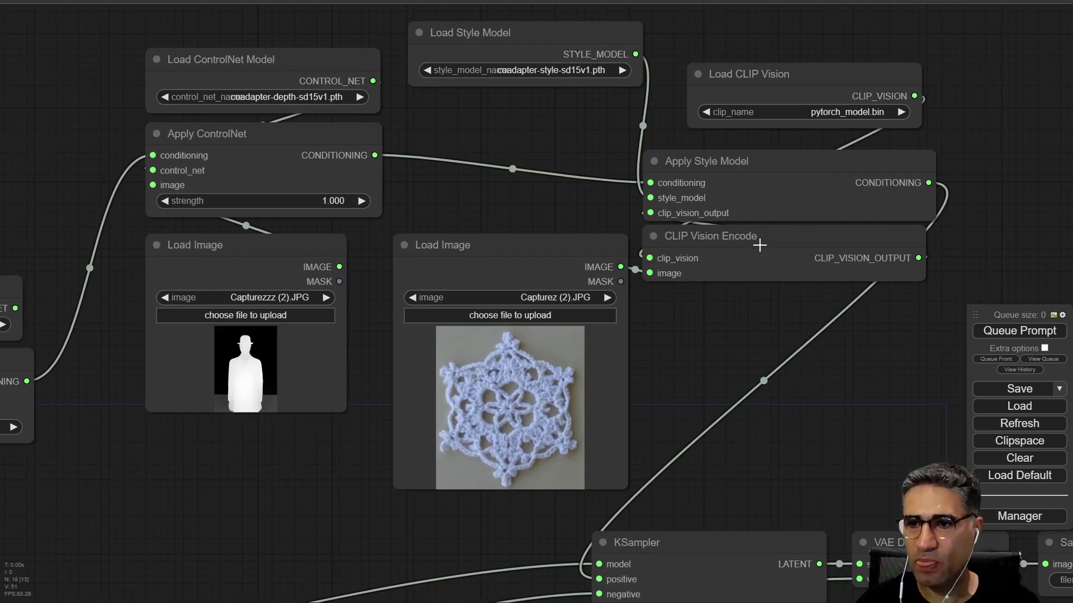
- Queue the prompt to generate an image from the chained sketch, depth and style adapters
left_click_drag(669, 384, 490, 286)
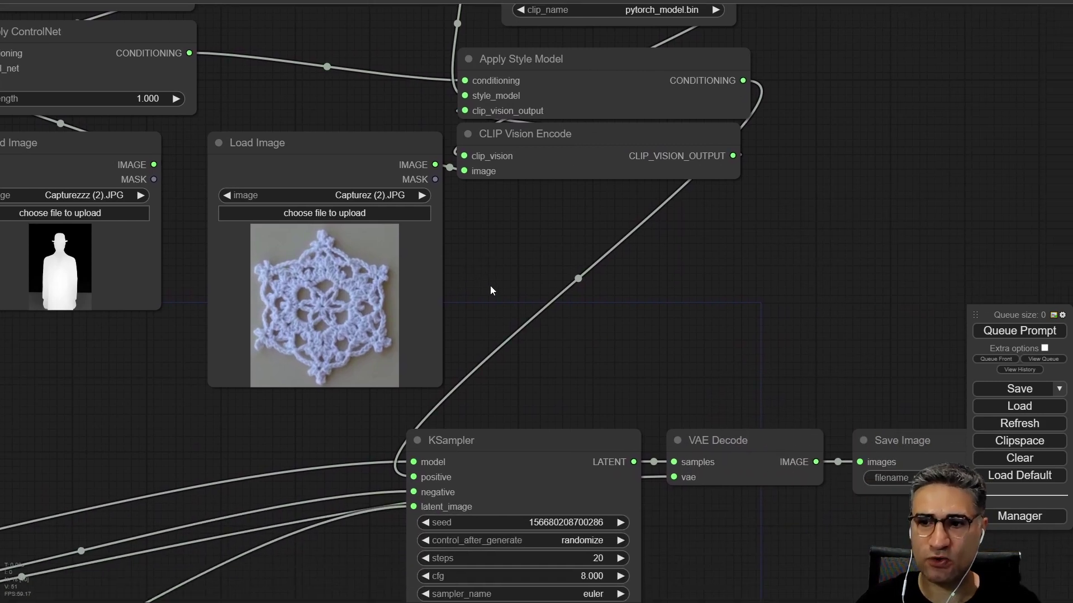
scroll(491, 286, "down", 4)
left_click_drag(452, 342, 566, 305)
scroll(566, 308, "down", 3)
left_click_drag(379, 328, 414, 313)
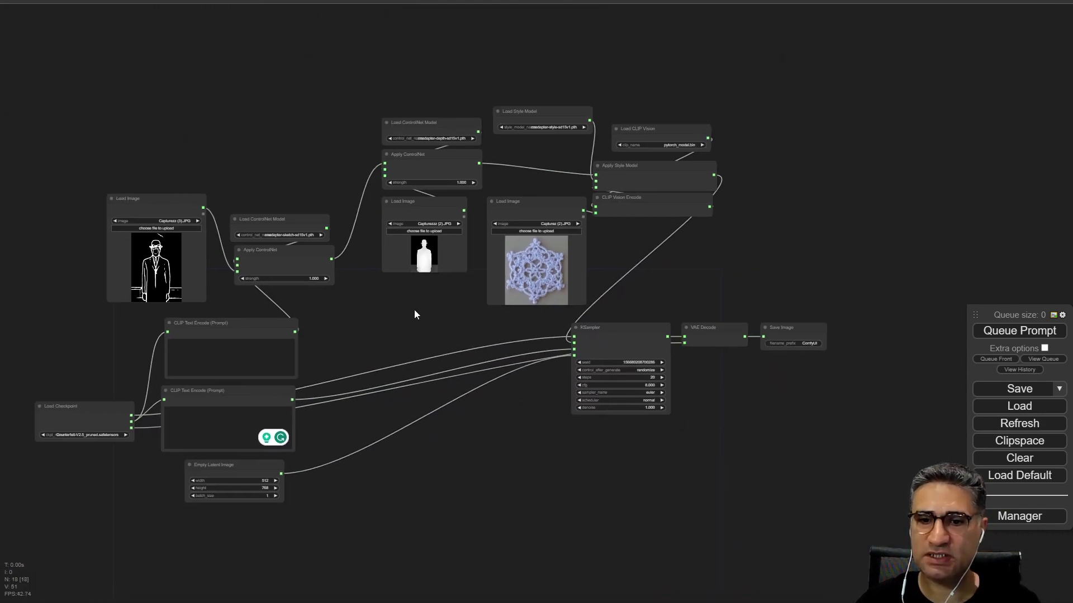
left_click(1040, 332)
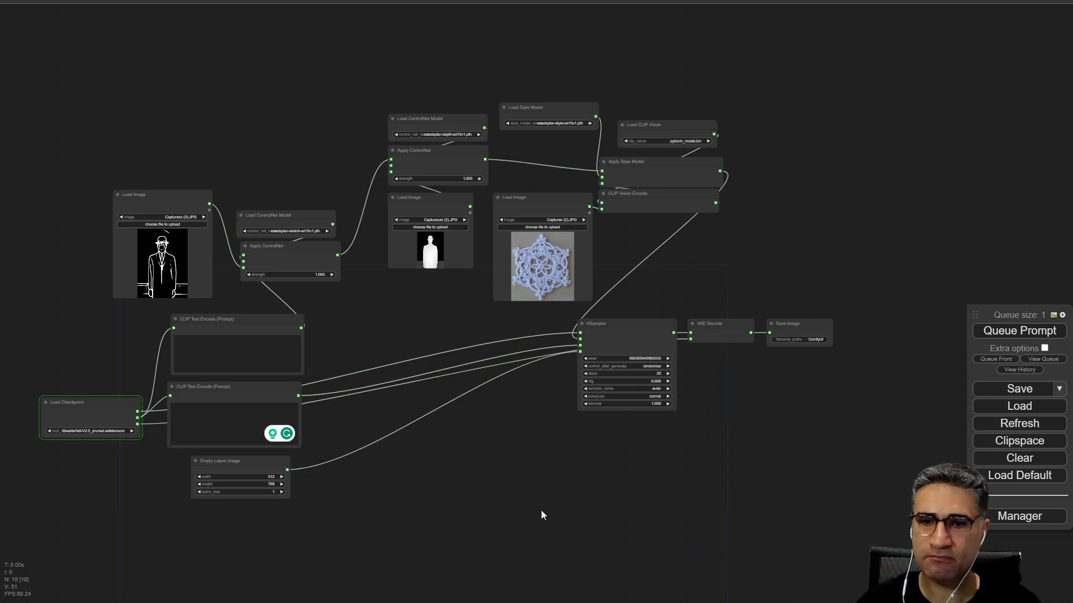
scroll(58, 444, "up", 4)
scroll(78, 454, "up", 2)
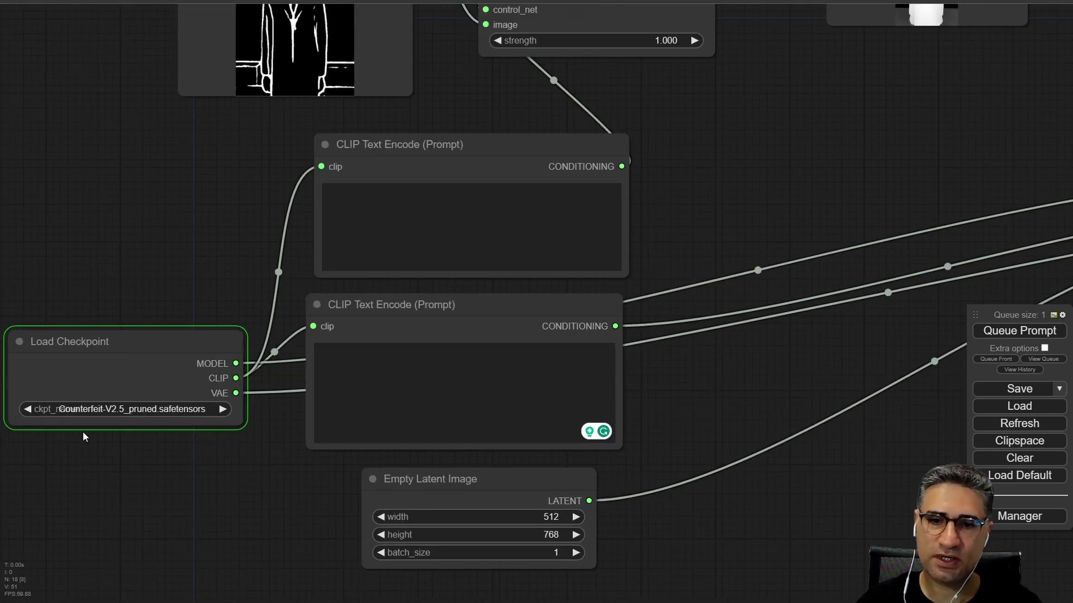
scroll(88, 416, "down", 1)
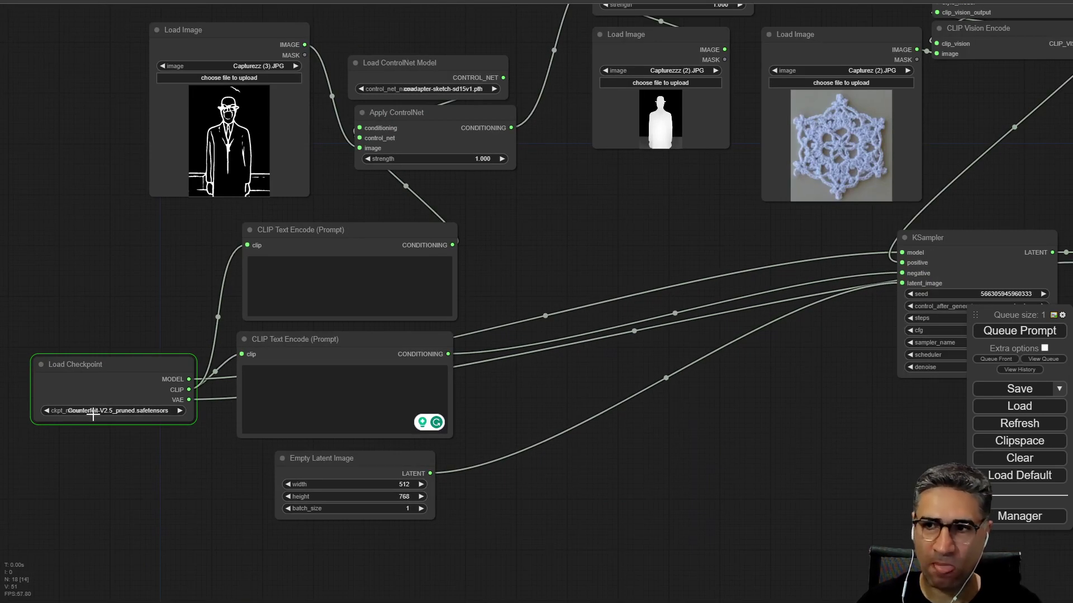
- Review the node chain from Load Checkpoint through the sketch, depth and style adapters to KSampler while the prompt runs
scroll(27, 457, "up", 7)
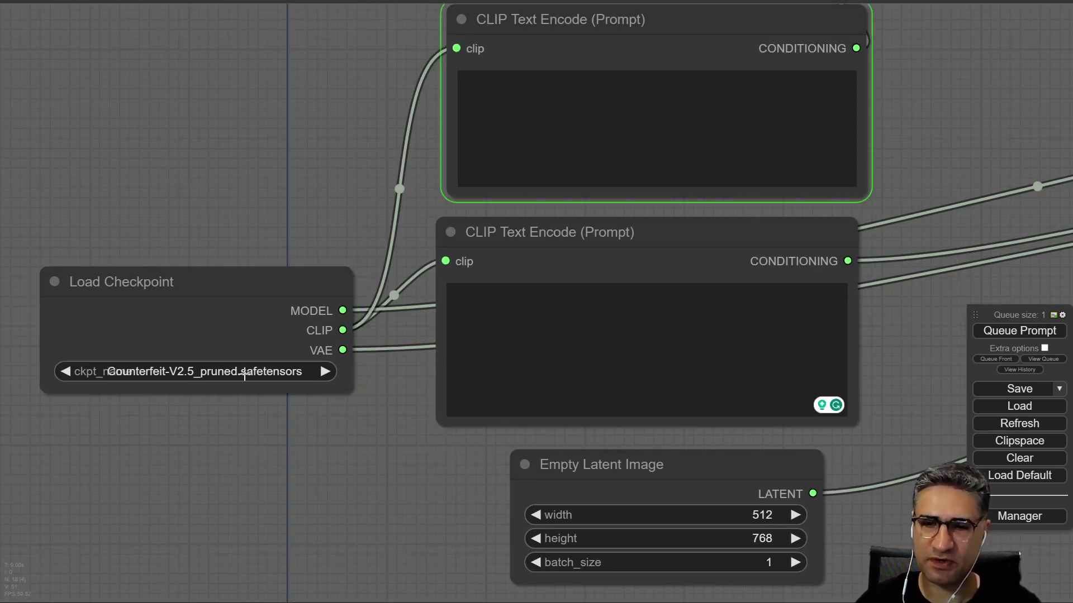
scroll(244, 376, "down", 4)
left_click_drag(684, 95, 565, 232)
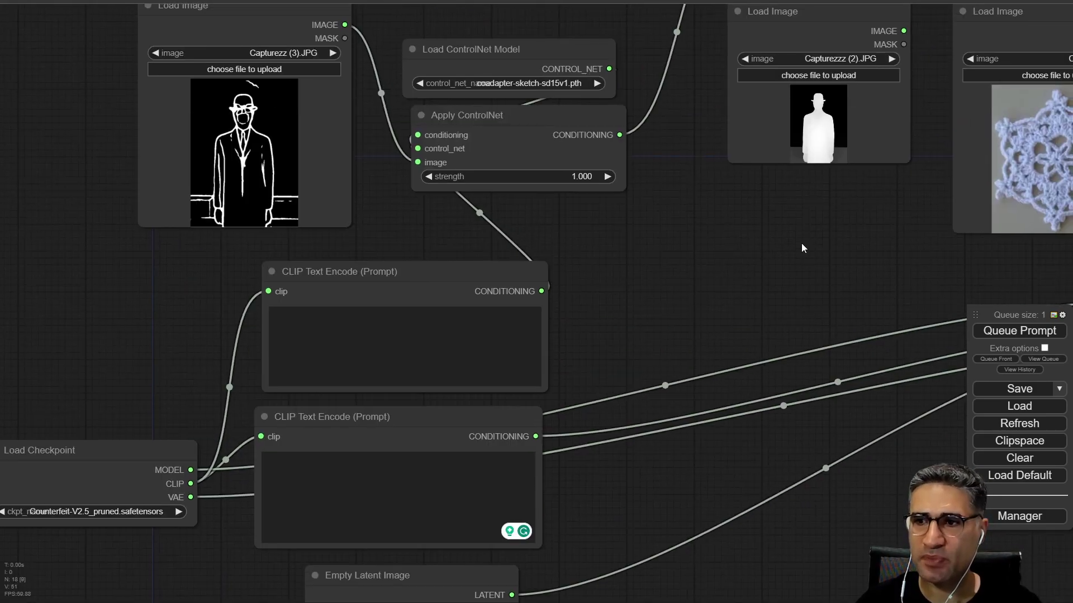
left_click_drag(802, 244, 357, 389)
scroll(562, 414, "down", 4)
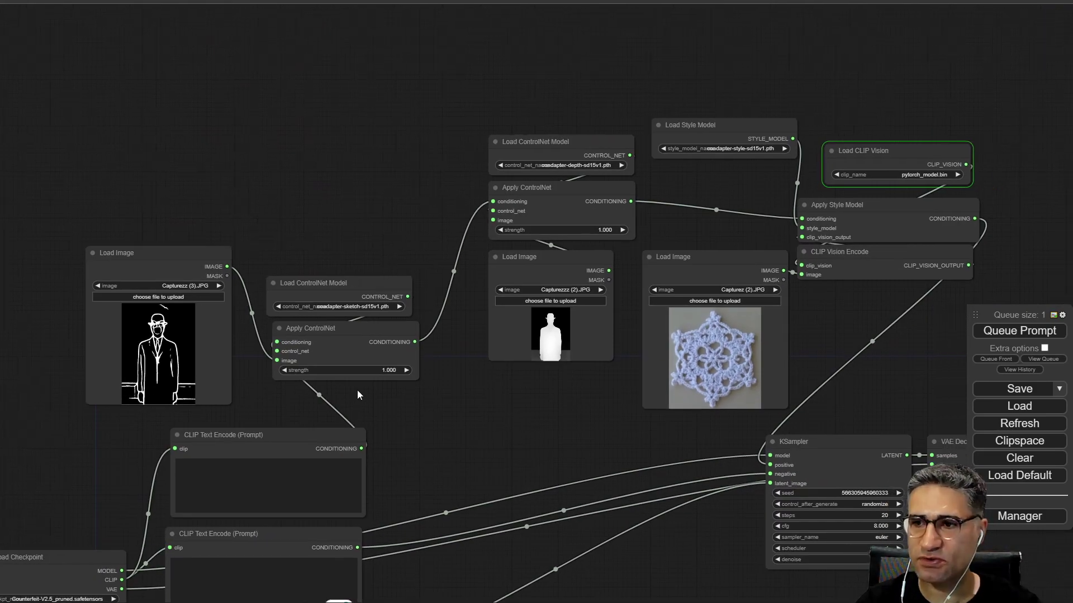
scroll(775, 118, "up", 5)
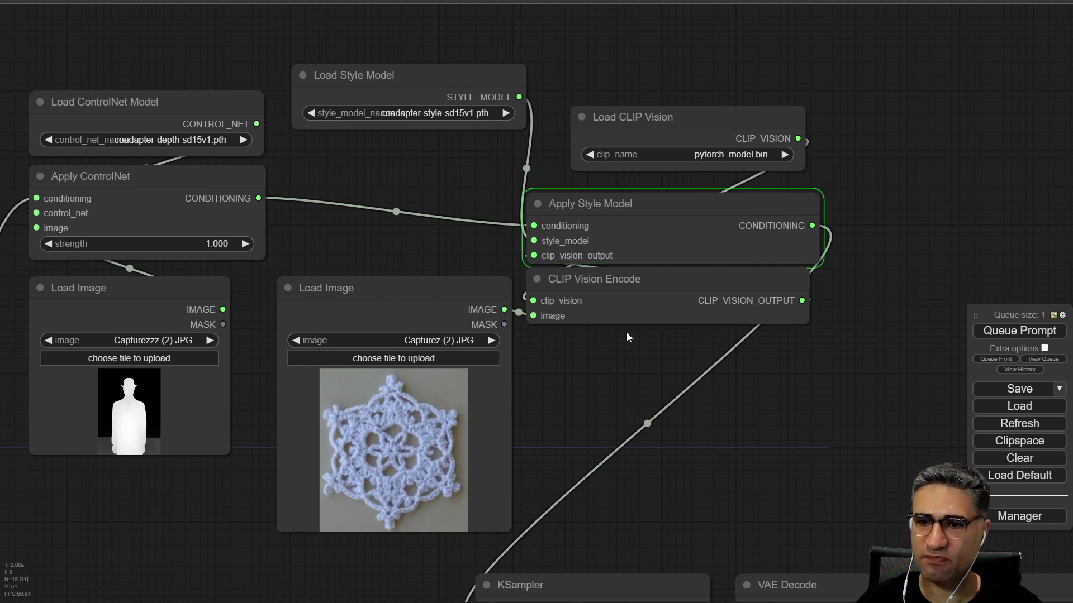
left_click_drag(661, 480, 630, 108)
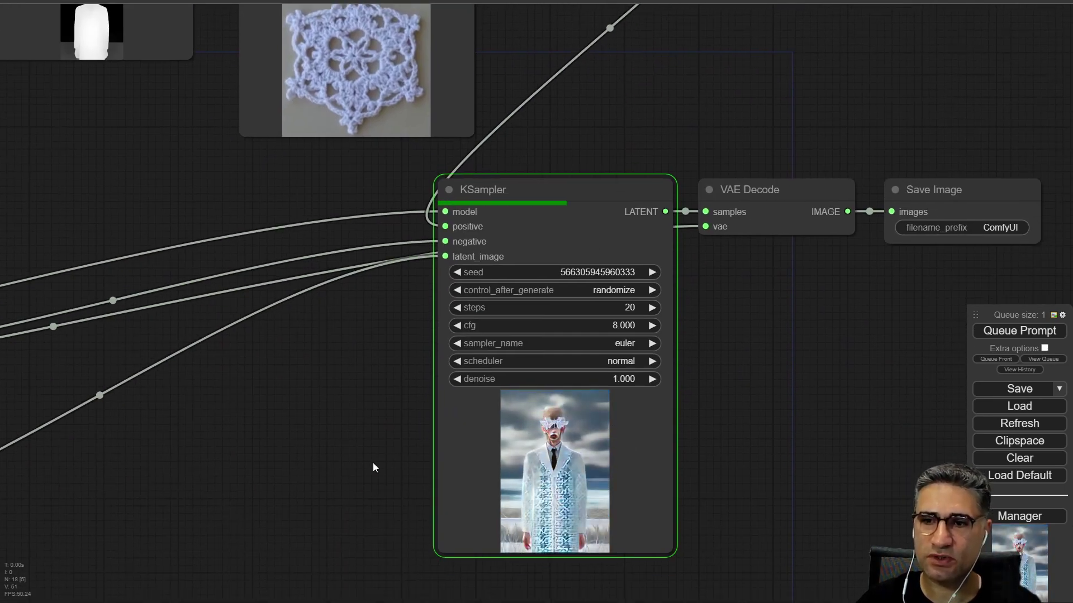
- Examine the generated image up close in the KSampler preview and the Save Image node, checking the crochet pattern on the coat
left_click_drag(373, 462, 241, 408)
scroll(426, 434, "up", 5)
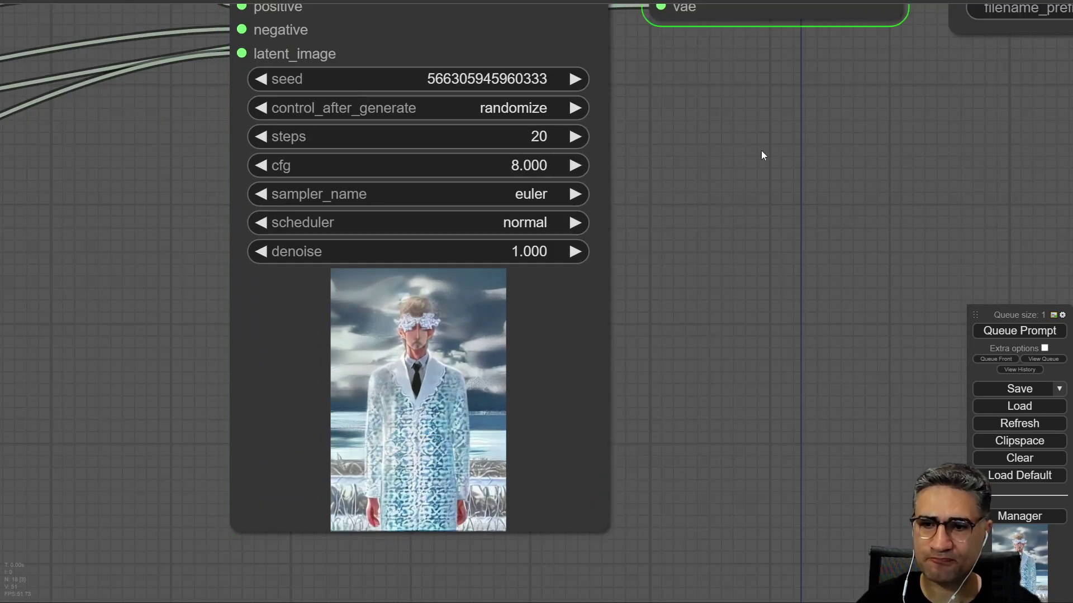
left_click_drag(760, 149, 210, 396)
scroll(558, 395, "up", 9)
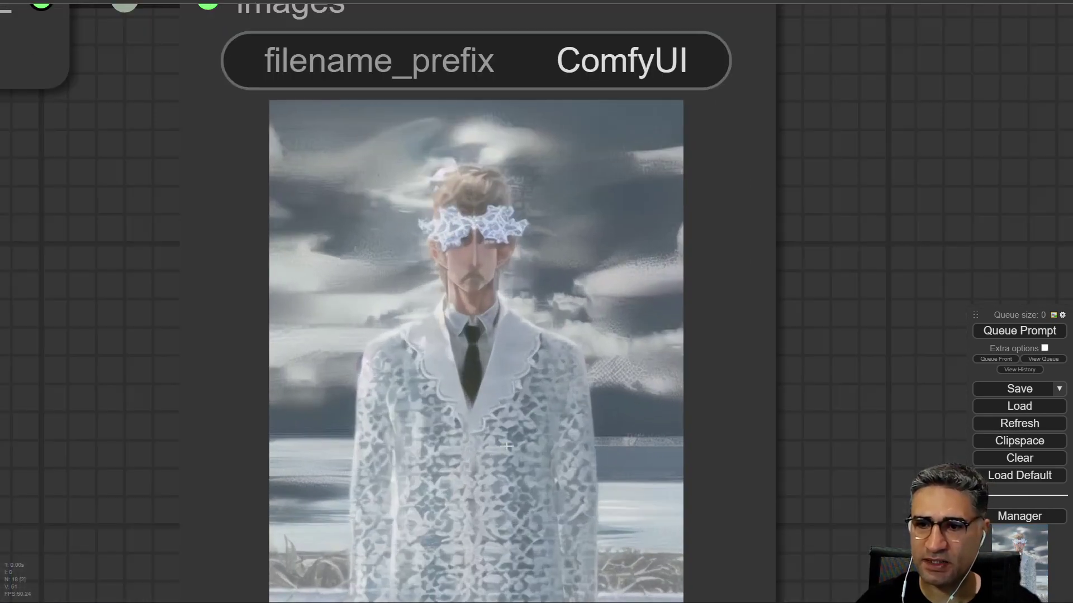
scroll(450, 490, "down", 4)
left_click_drag(270, 438, 238, 255)
scroll(425, 264, "up", 4)
scroll(425, 264, "up", 1)
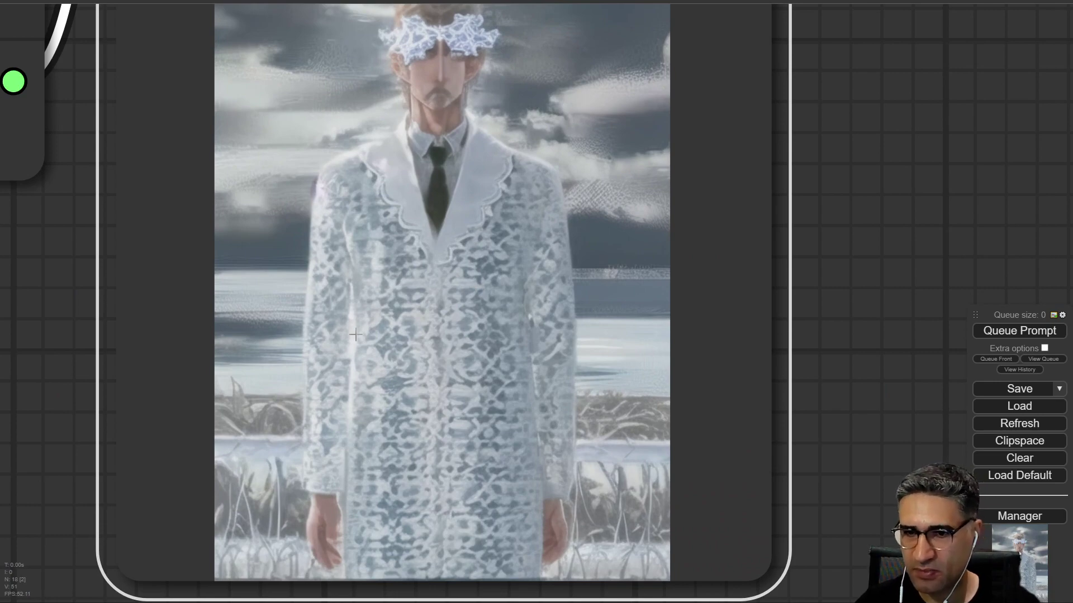
scroll(477, 332, "up", 3)
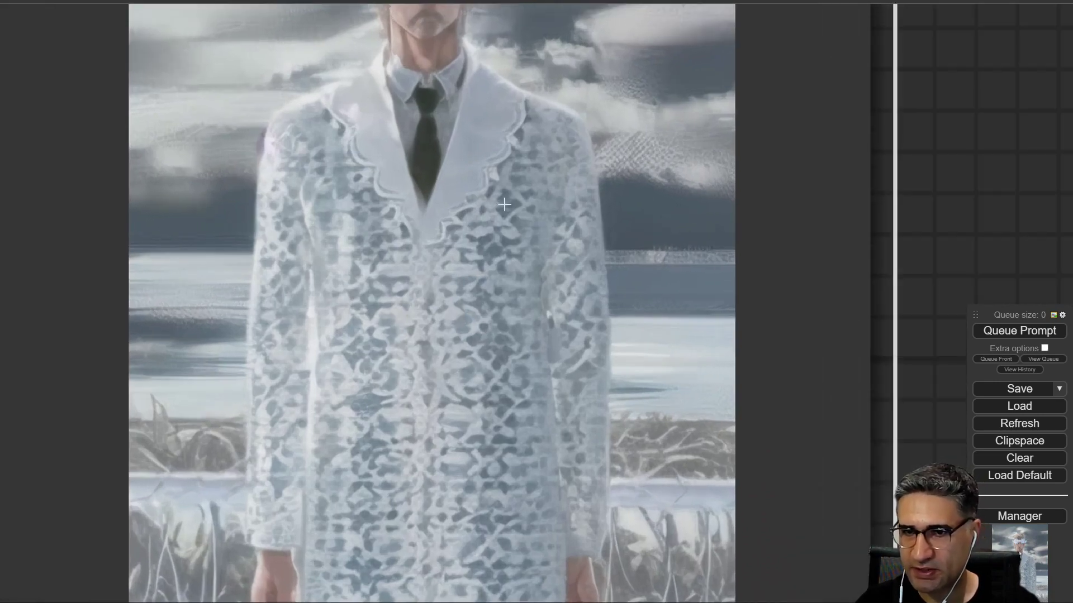
scroll(479, 235, "down", 4)
scroll(469, 266, "down", 15)
left_click_drag(467, 269, 476, 330)
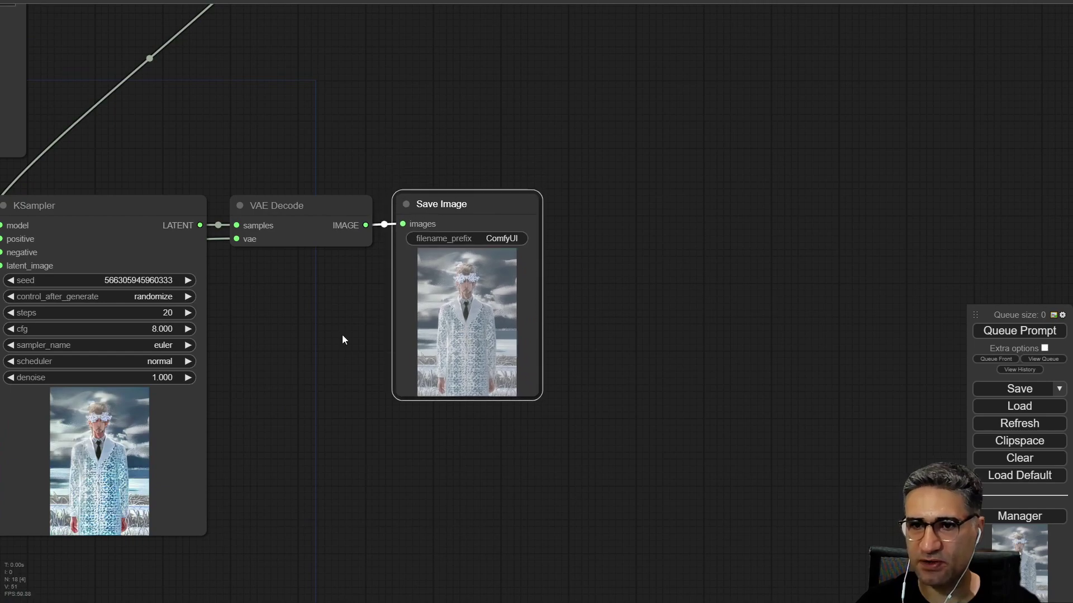
- Change the Load Checkpoint model to realisticVisionV40_v40VAE.safetensors
left_click_drag(211, 267, 469, 386)
scroll(468, 386, "down", 1)
scroll(468, 386, "down", 4)
left_click_drag(172, 315, 413, 313)
scroll(327, 149, "up", 5)
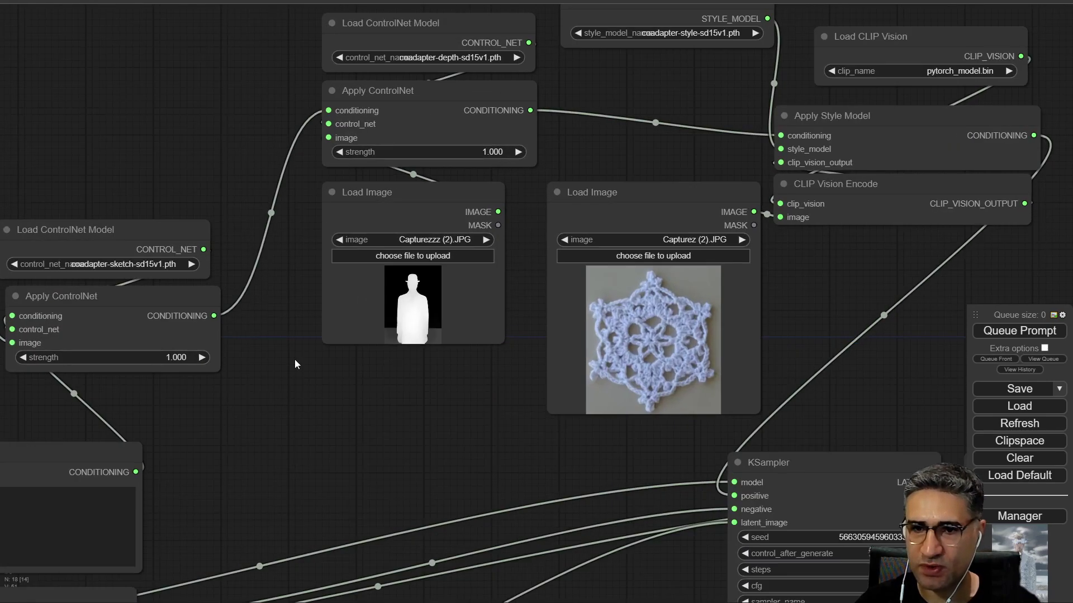
left_click_drag(374, 357, 571, 302)
left_click_drag(669, 313, 370, 307)
scroll(550, 278, "up", 5)
left_click_drag(145, 593, 455, 229)
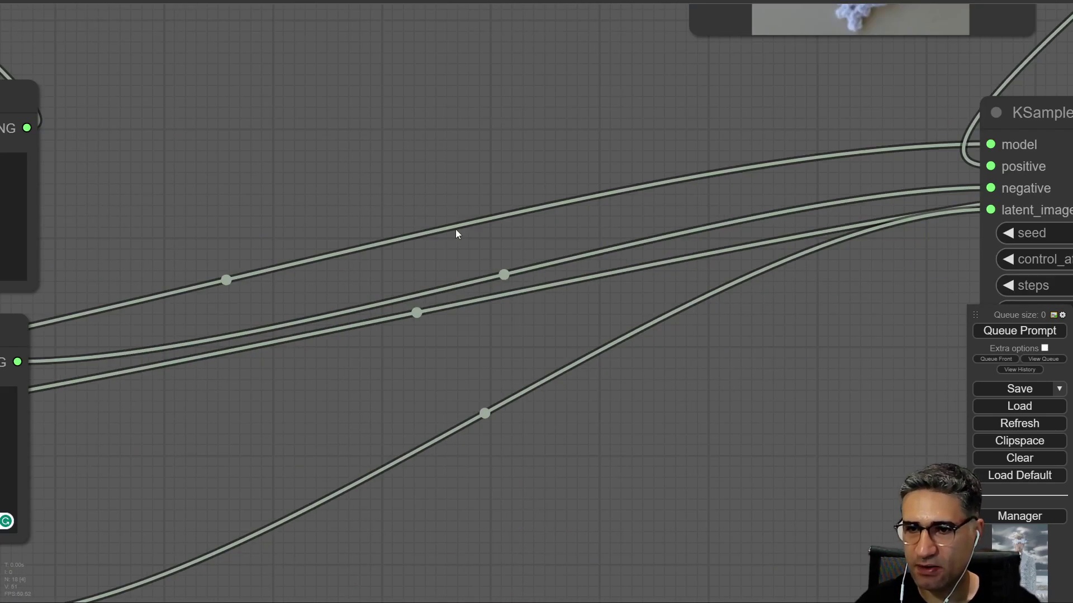
left_click_drag(214, 556, 438, 331)
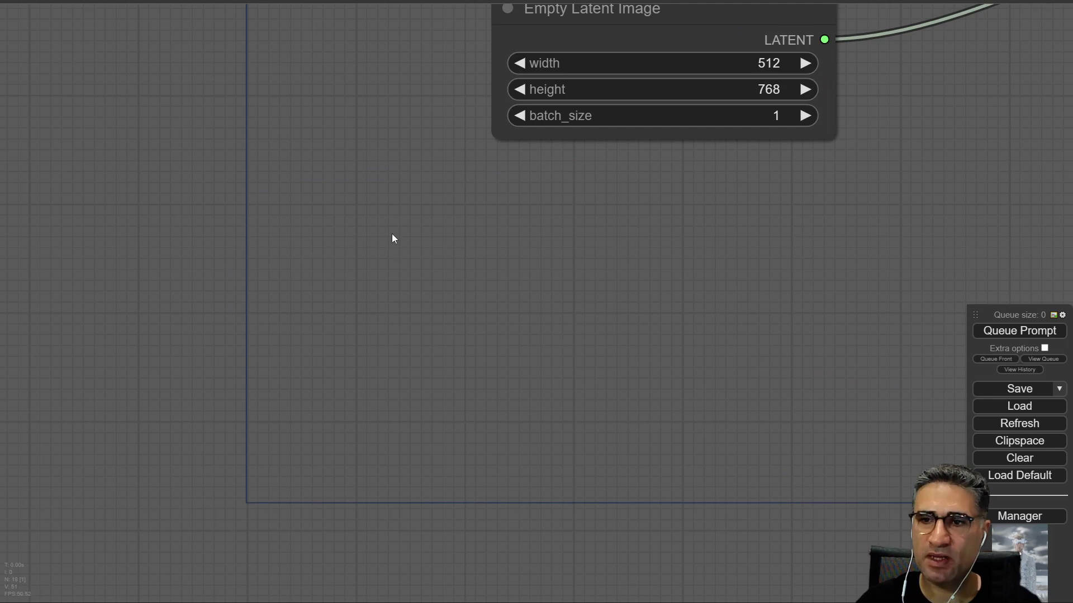
left_click_drag(391, 233, 271, 513)
left_click_drag(159, 281, 577, 338)
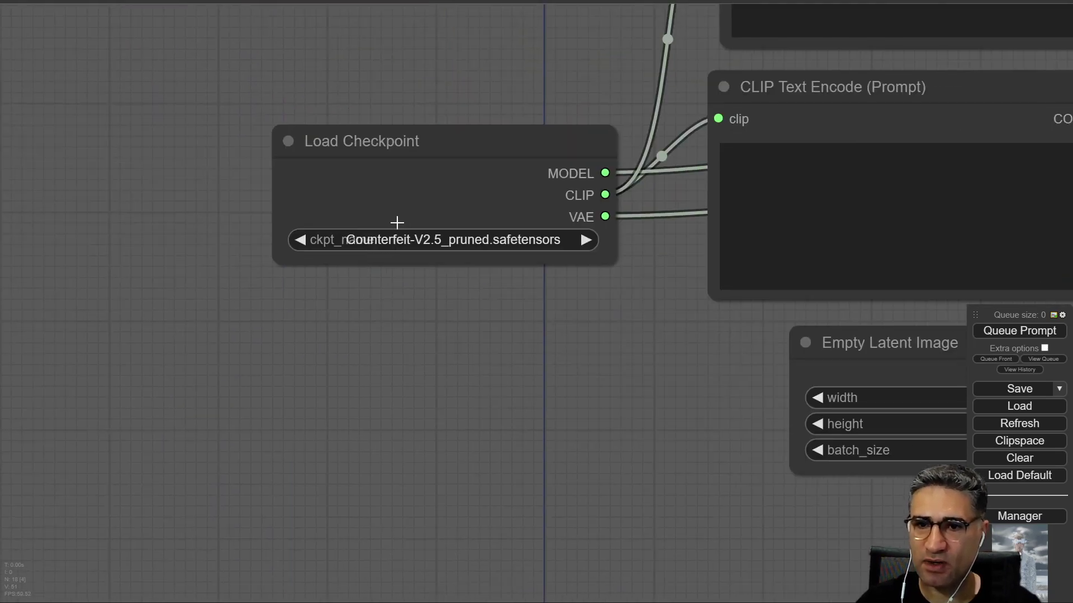
left_click(413, 235)
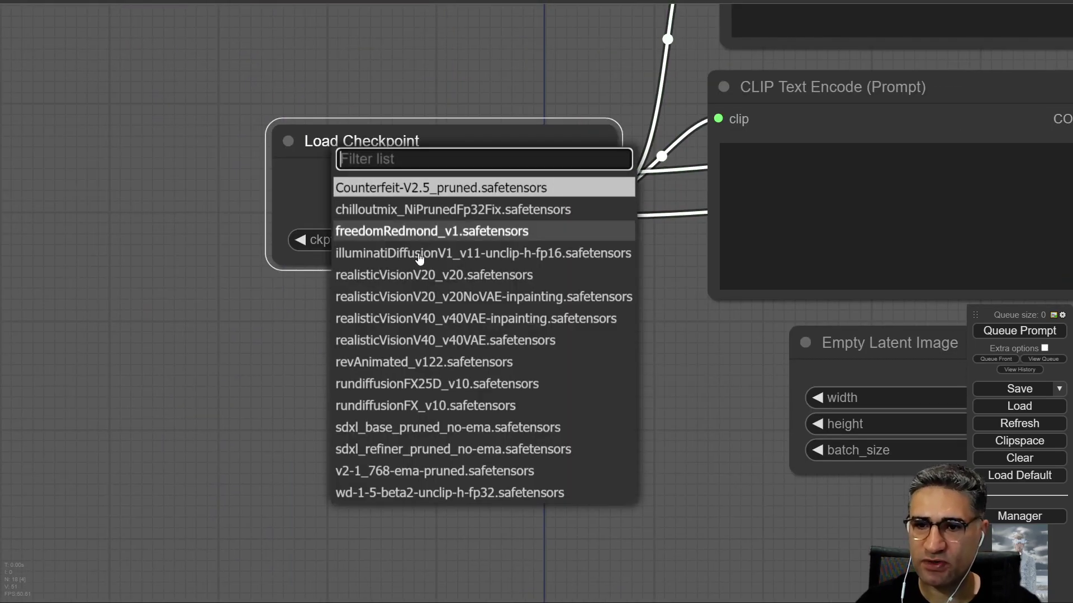
left_click(377, 346)
left_click_drag(608, 400, 297, 437)
scroll(297, 437, "down", 5)
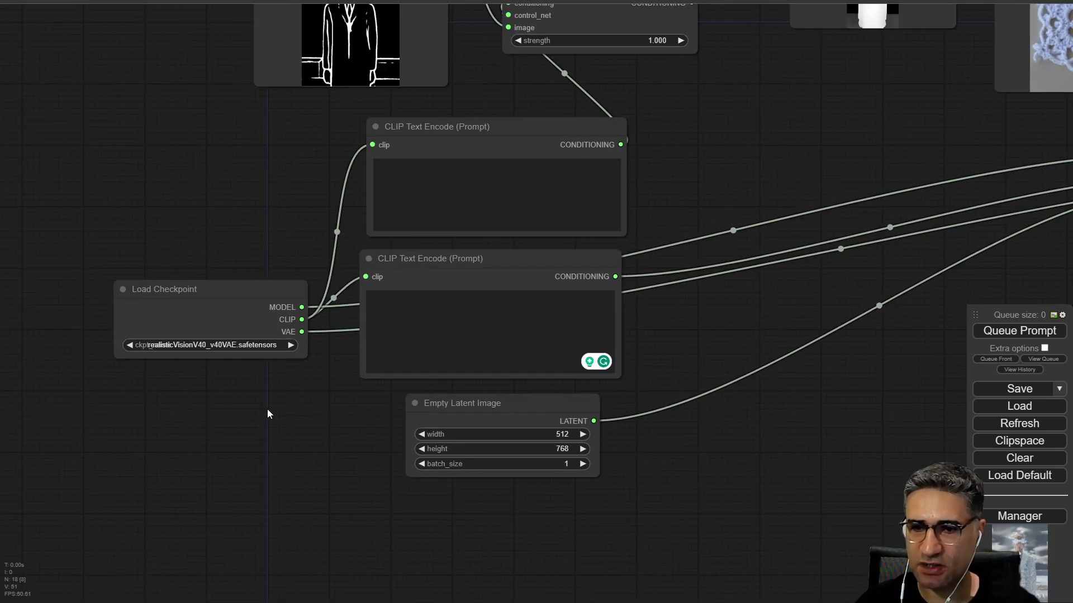
scroll(161, 330, "up", 7)
scroll(262, 350, "up", 5)
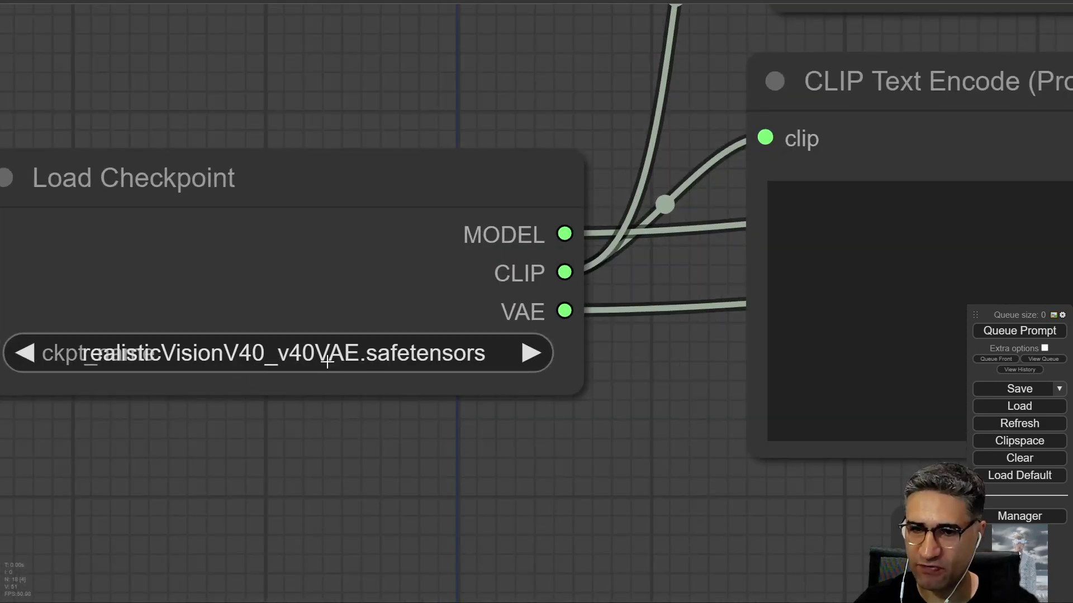
scroll(335, 363, "down", 5)
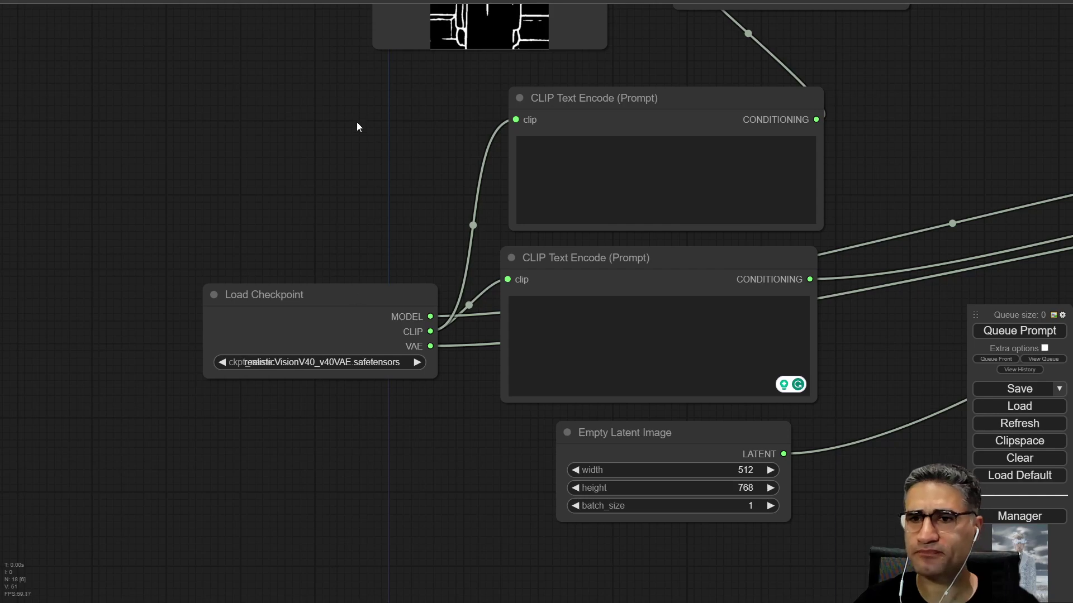
- Set the KSampler's sampler_name to dpmpp_2m_sde_gpu and its scheduler to karras
left_click_drag(341, 117, 2, 177)
left_click_drag(620, 358, 5, 359)
left_click_drag(383, 397, 165, 355)
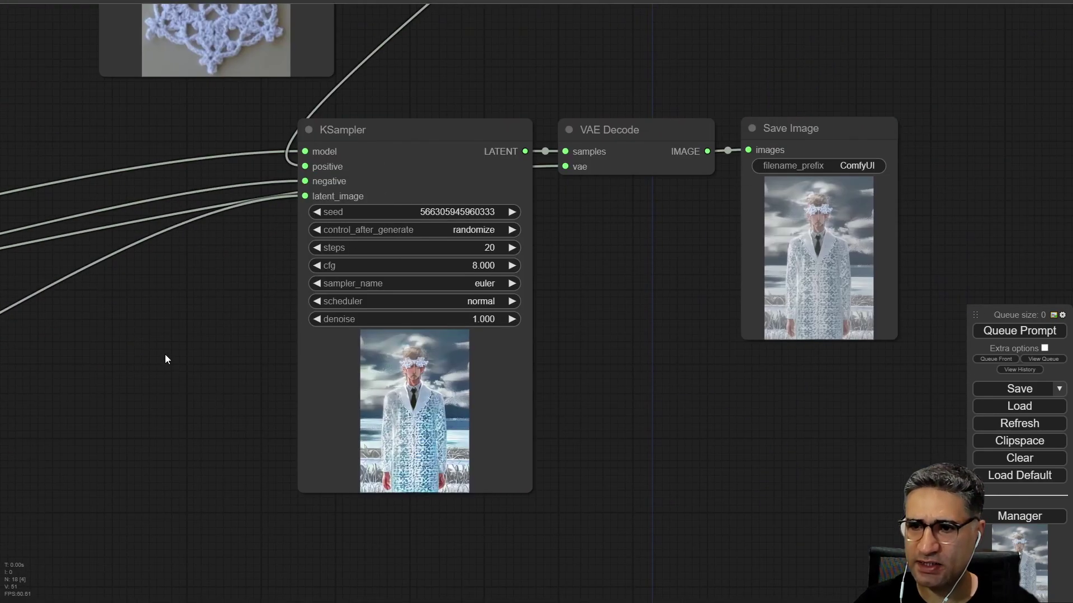
scroll(395, 250, "up", 3)
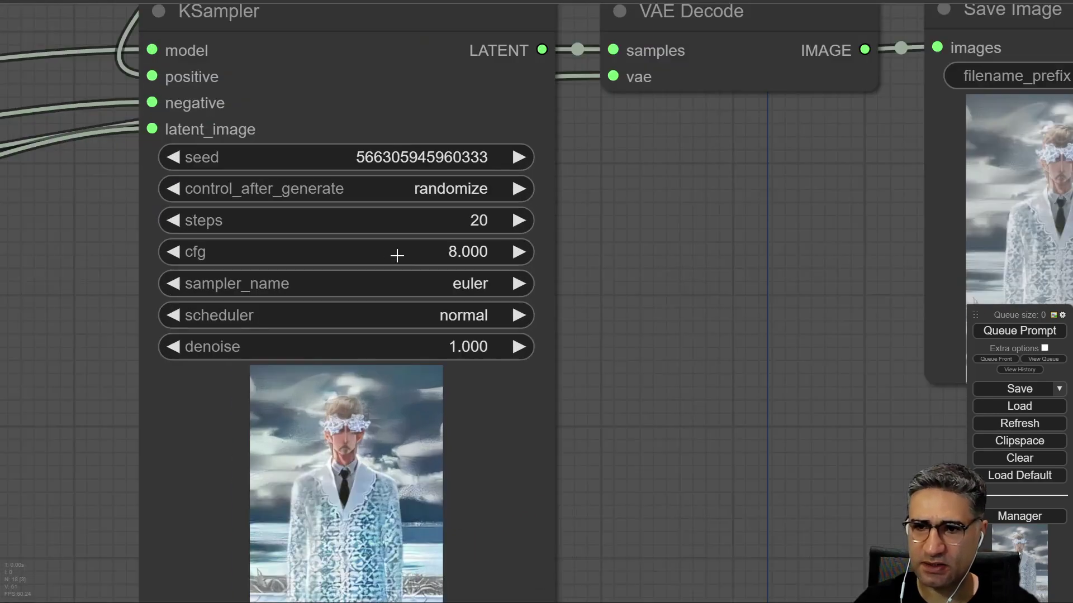
left_click(419, 282)
left_click(360, 529)
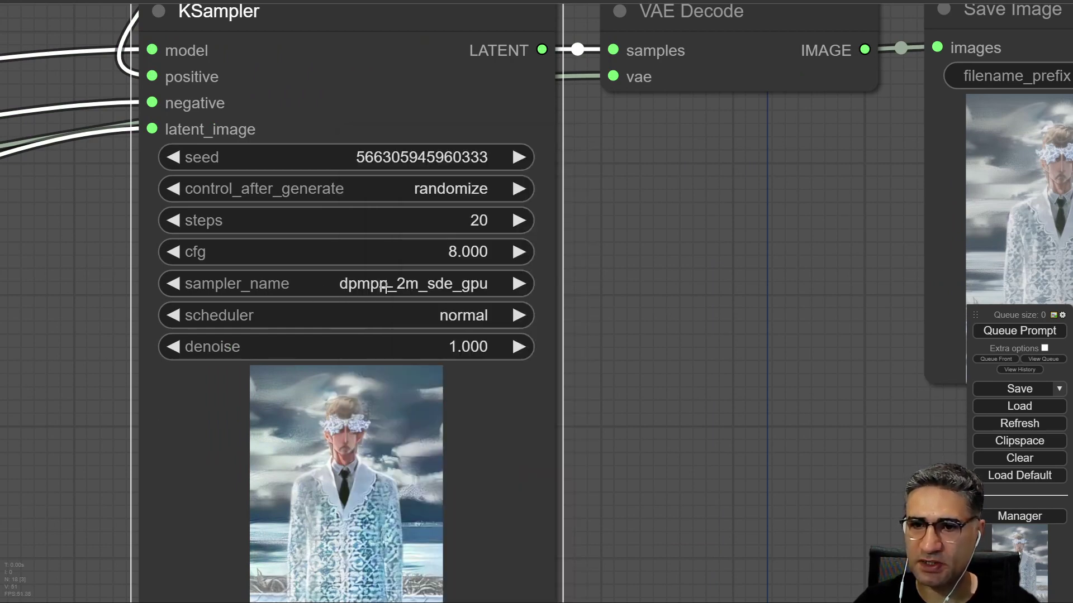
left_click(482, 313)
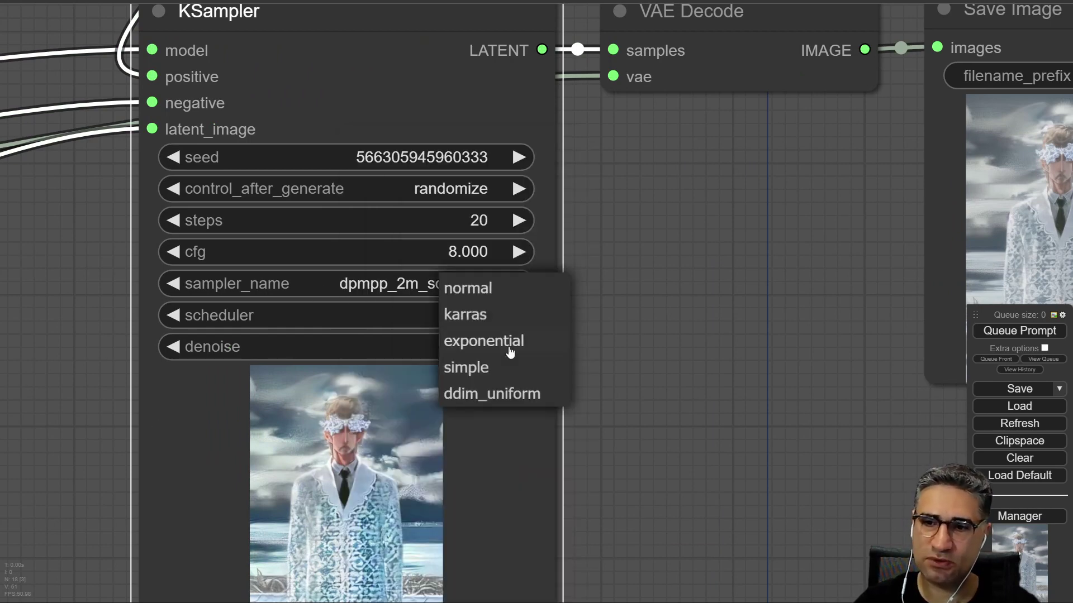
left_click(450, 320)
left_click(774, 373)
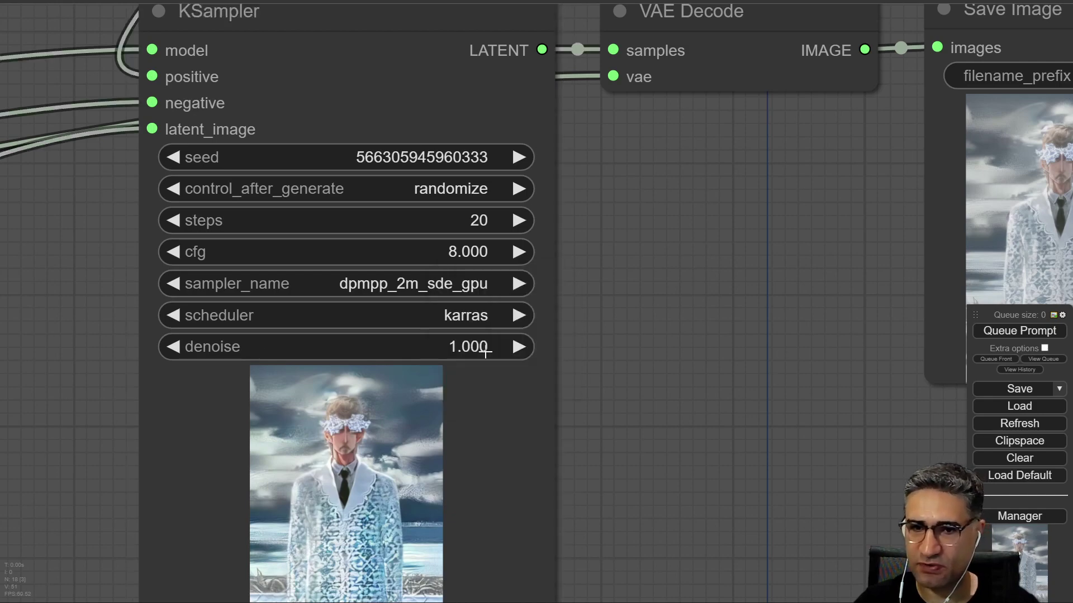
- Queue the prompt to generate an image with the Realistic Vision checkpoint and the changed sampler settings
left_click_drag(754, 337, 526, 356)
scroll(543, 350, "down", 5)
left_click(1038, 333)
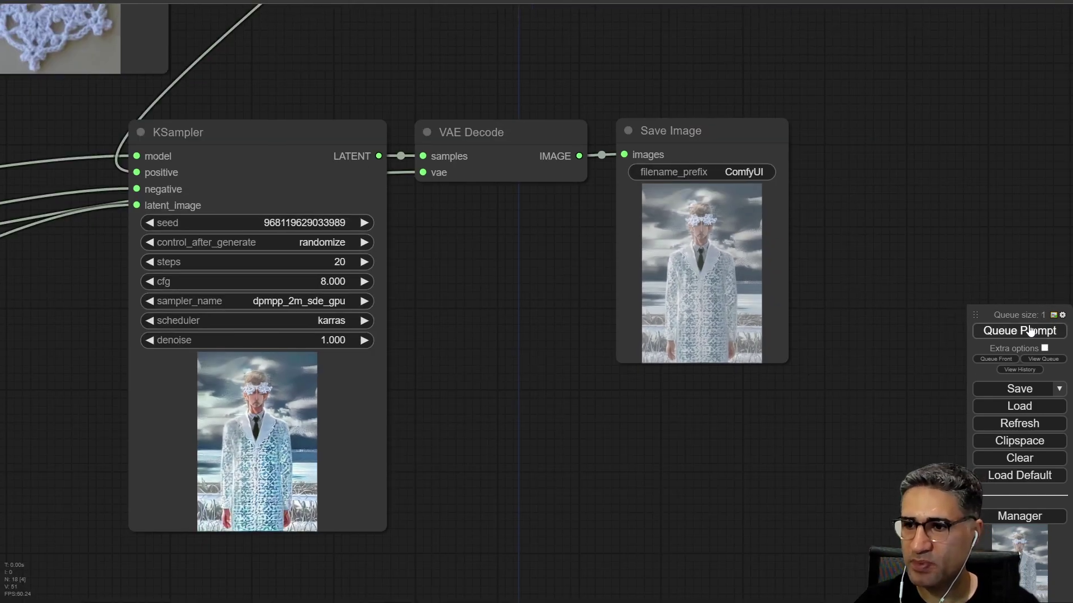
left_click_drag(444, 420, 682, 323)
scroll(271, 378, "down", 3)
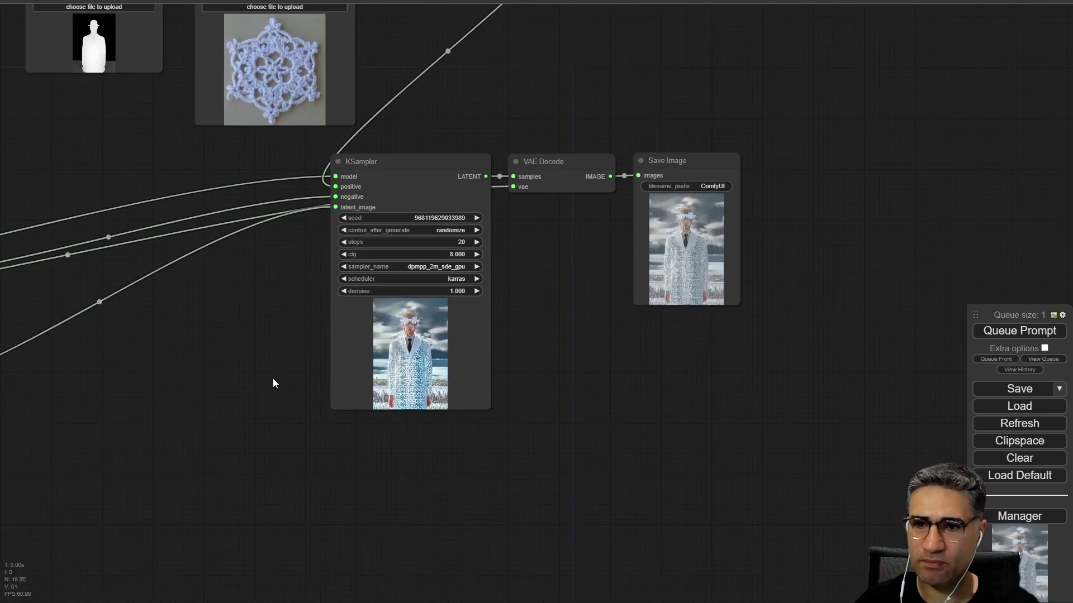
left_click_drag(270, 378, 665, 328)
left_click_drag(74, 393, 61, 444)
left_click_drag(565, 330, 118, 450)
- Examine the new image in the KSampler preview and the Save Image node, zooming in on the crochet detail of the clothing
scroll(379, 455, "up", 5)
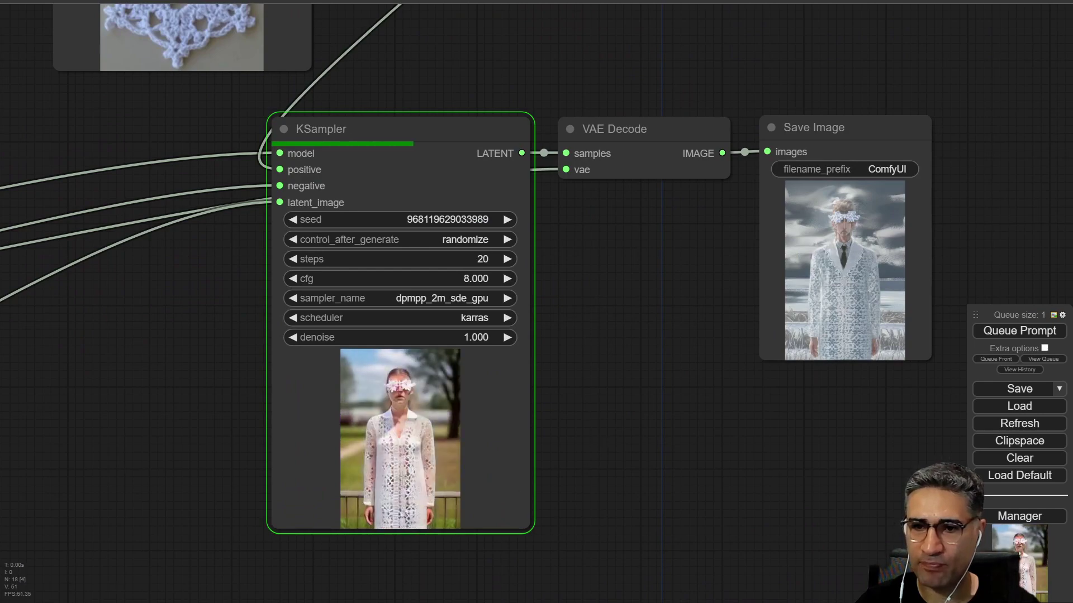
scroll(406, 474, "up", 3)
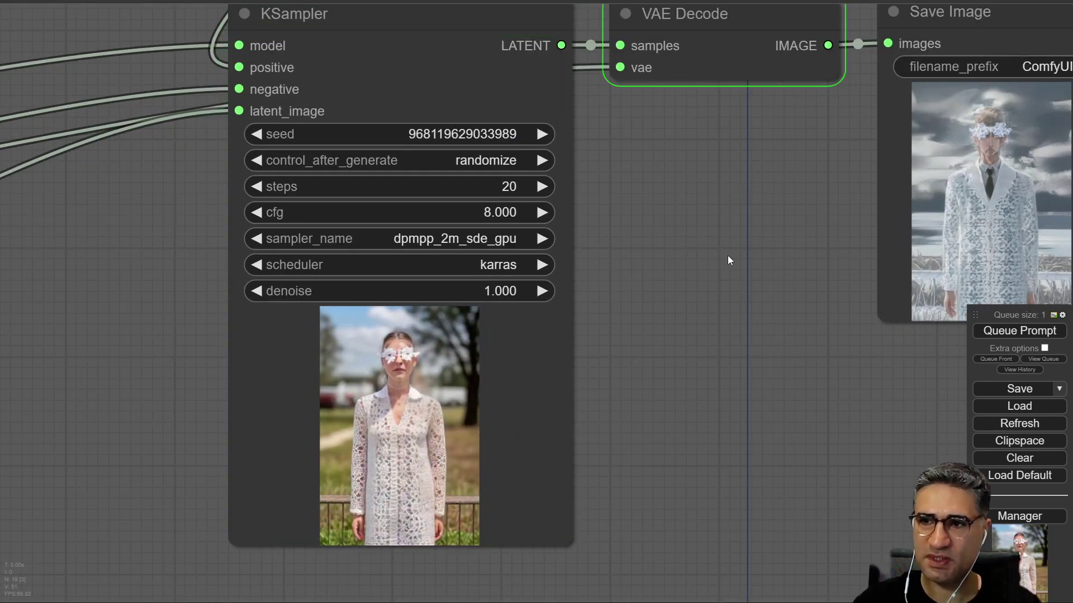
left_click_drag(728, 256, 237, 277)
scroll(586, 226, "up", 6)
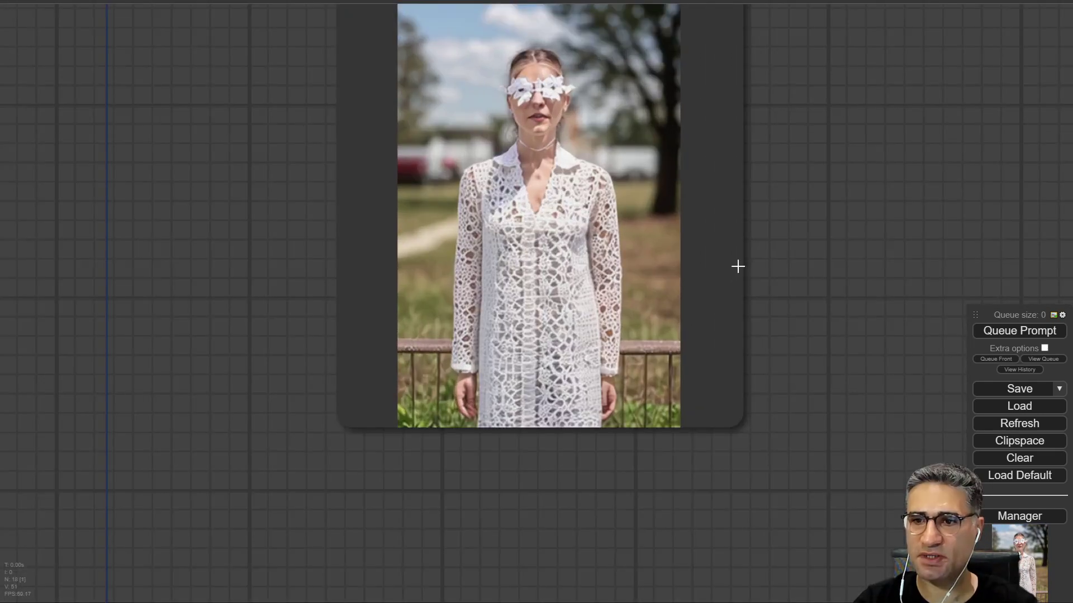
left_click_drag(808, 229, 769, 259)
scroll(505, 292, "up", 5)
scroll(505, 292, "up", 1)
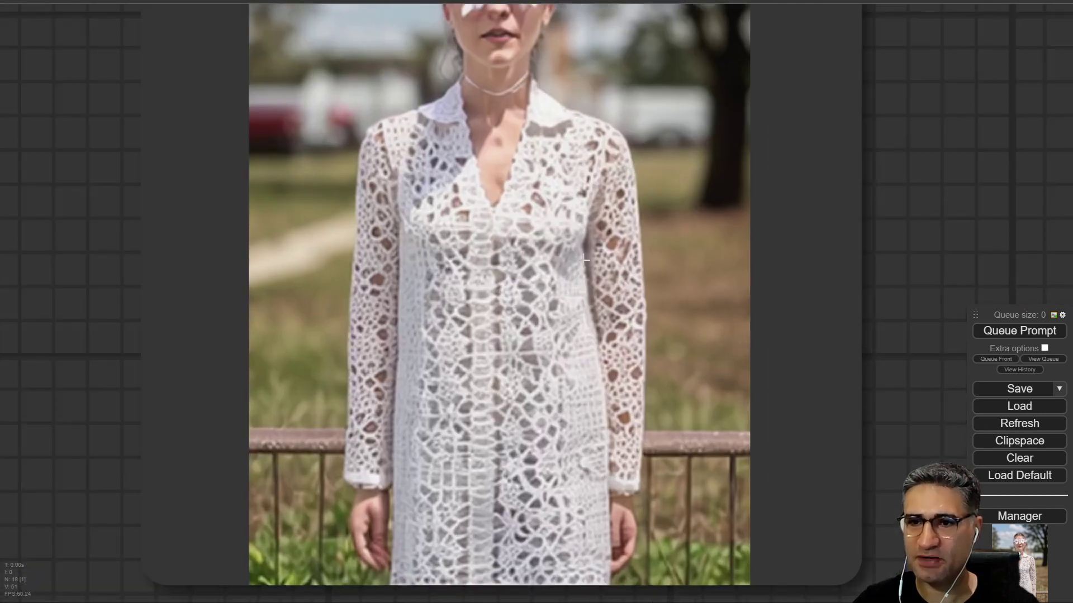
scroll(586, 259, "down", 12)
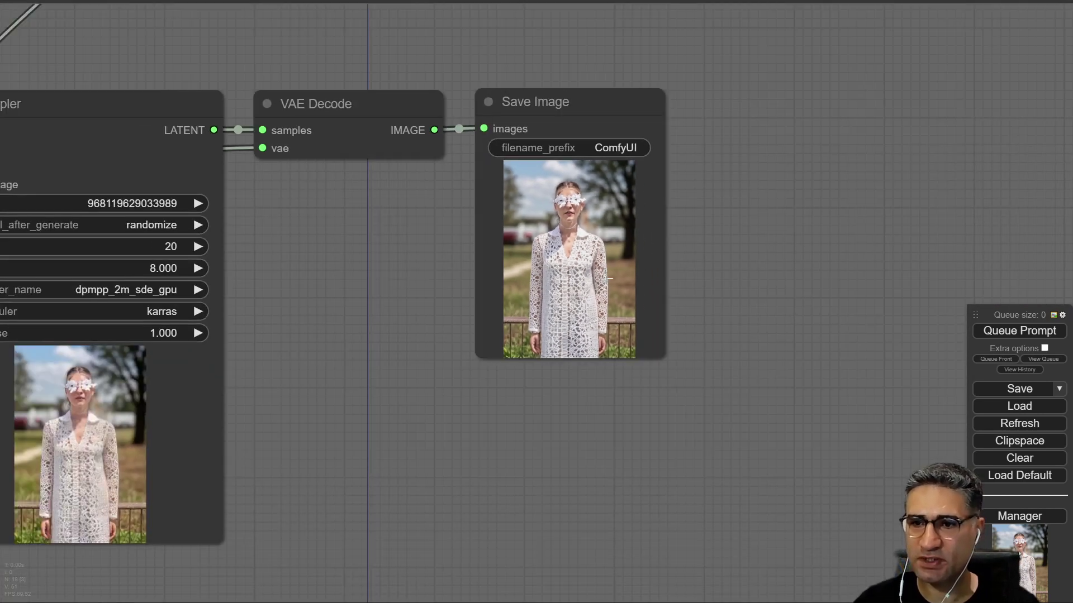
- Set the Empty Latent Image node's batch_size to 6
left_click_drag(428, 274, 275, 489)
scroll(451, 387, "down", 2)
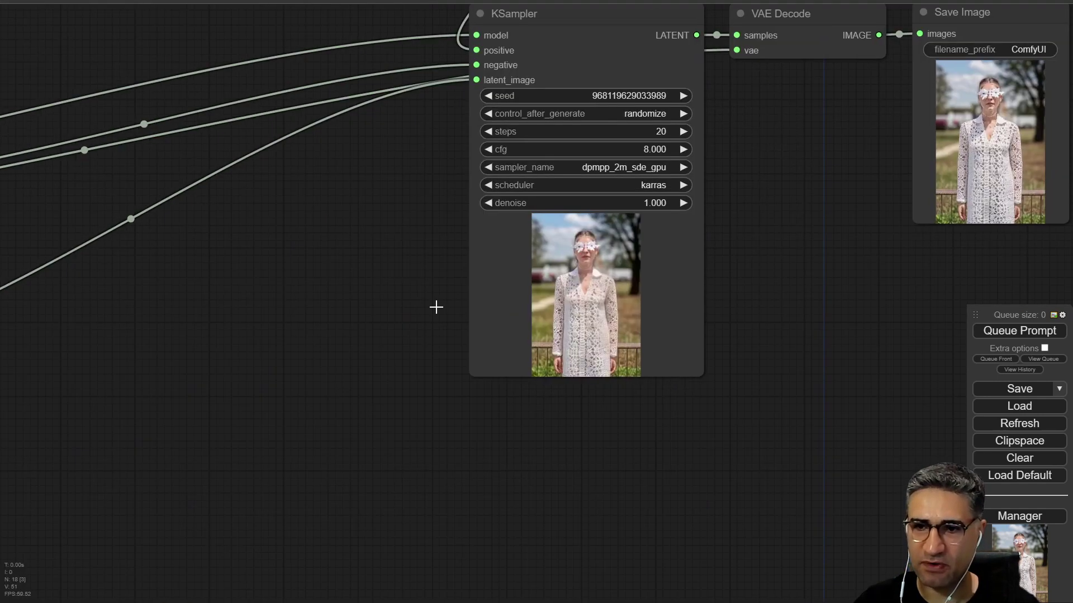
left_click_drag(436, 307, 958, 281)
left_click_drag(335, 447, 527, 382)
scroll(318, 369, "up", 6)
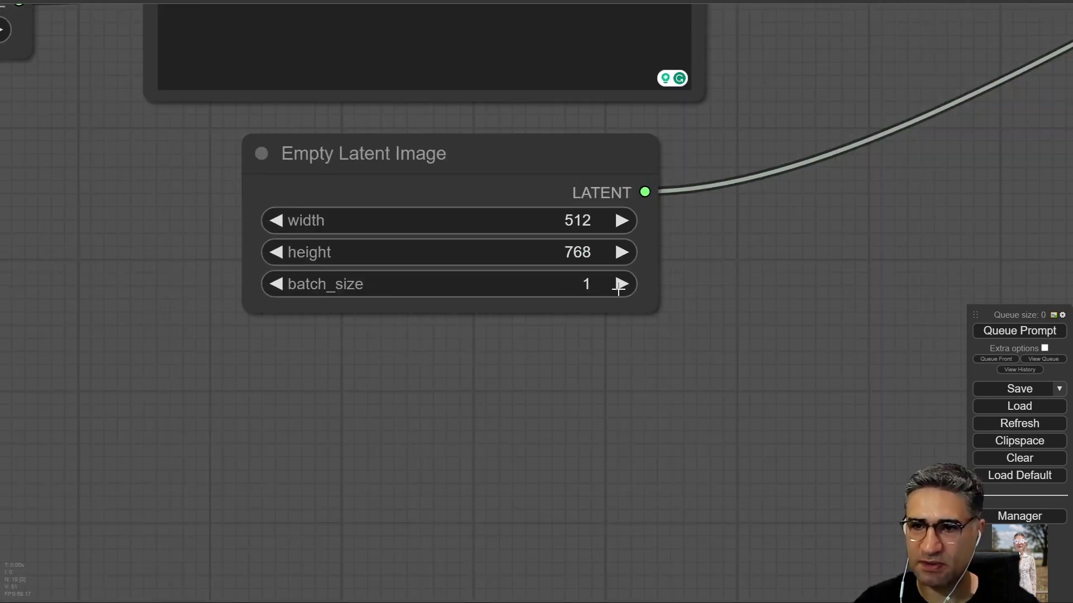
left_click(619, 286)
left_click(619, 287)
left_click(619, 286)
left_click(619, 286)
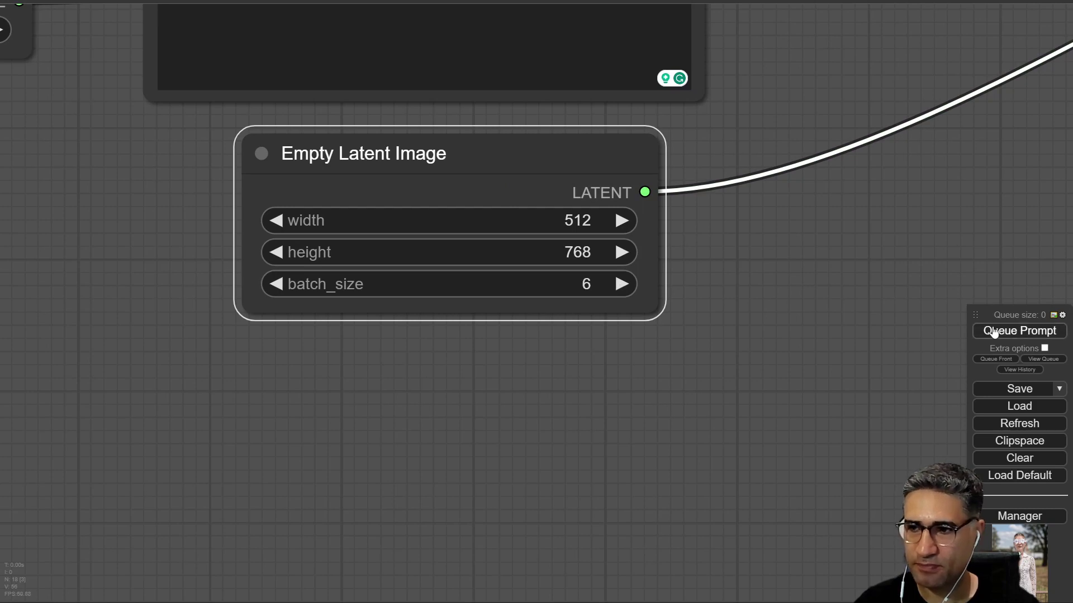
- Queue the prompt to generate the batch of six images and bring the KSampler preview into view
left_click(1020, 331)
left_click_drag(776, 153, 46, 275)
left_click_drag(469, 350, 97, 361)
left_click_drag(609, 282, 153, 321)
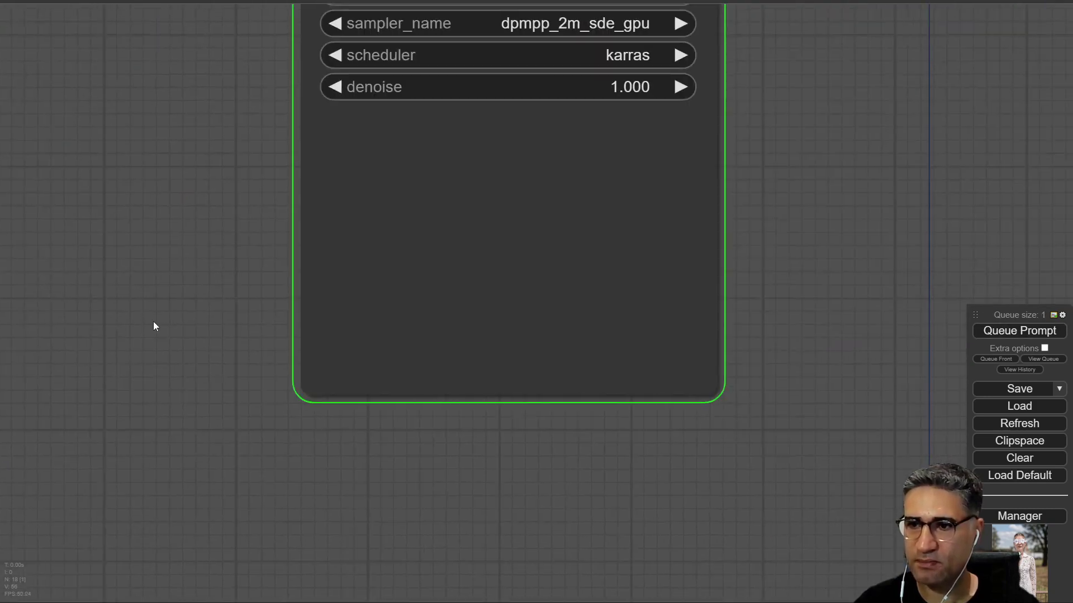
scroll(156, 325, "down", 5)
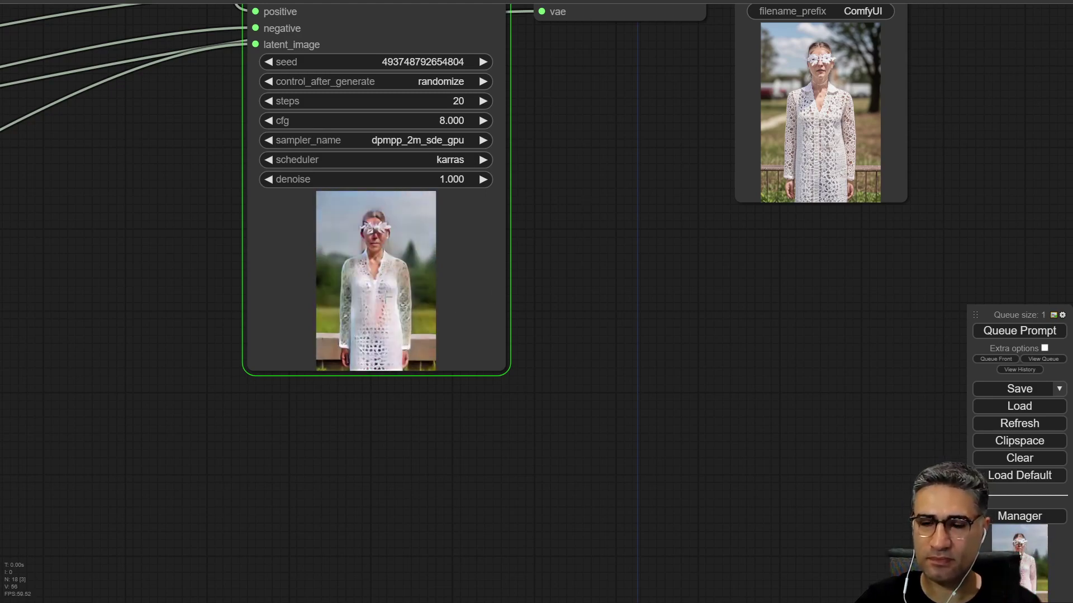
- Examine the batch's progress in the KSampler preview and the finished result in the Save Image node
scroll(366, 306, "up", 4)
scroll(369, 306, "up", 5)
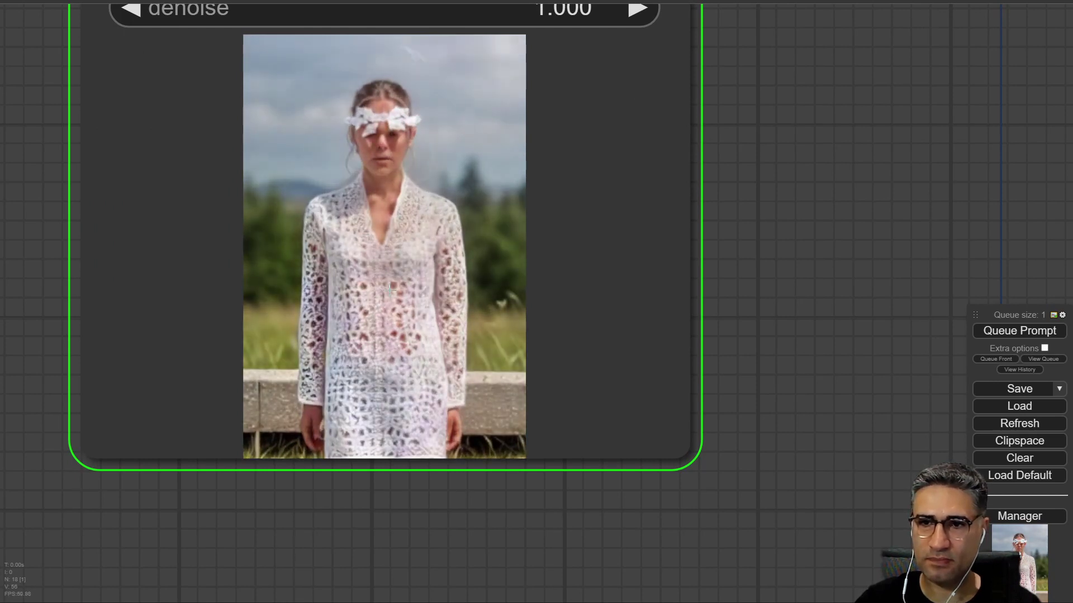
scroll(391, 288, "down", 6)
left_click_drag(707, 266, 486, 394)
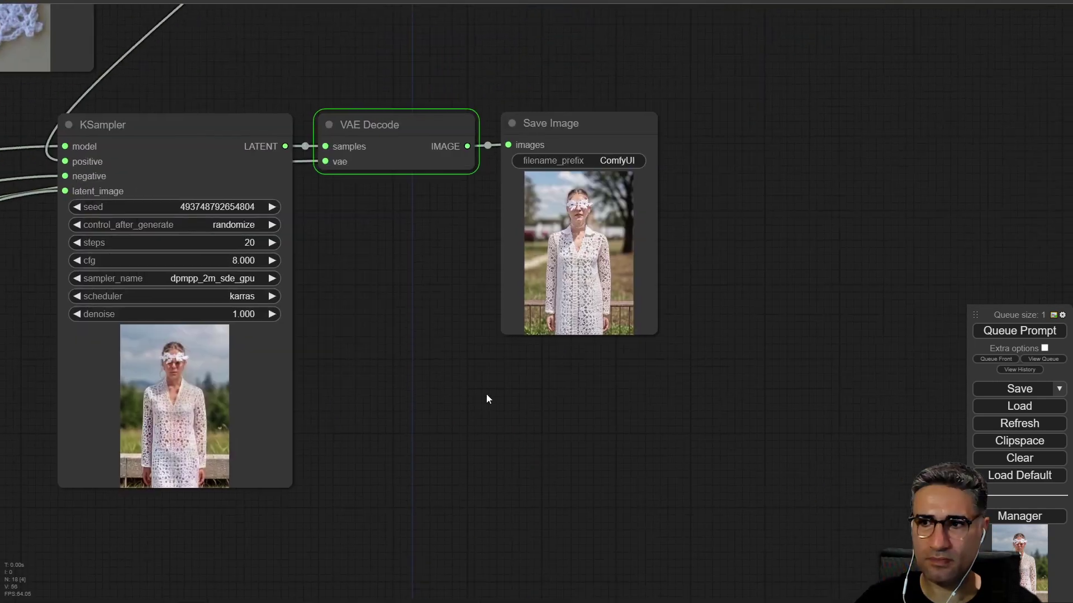
scroll(588, 276, "up", 9)
left_click_drag(815, 119, 729, 226)
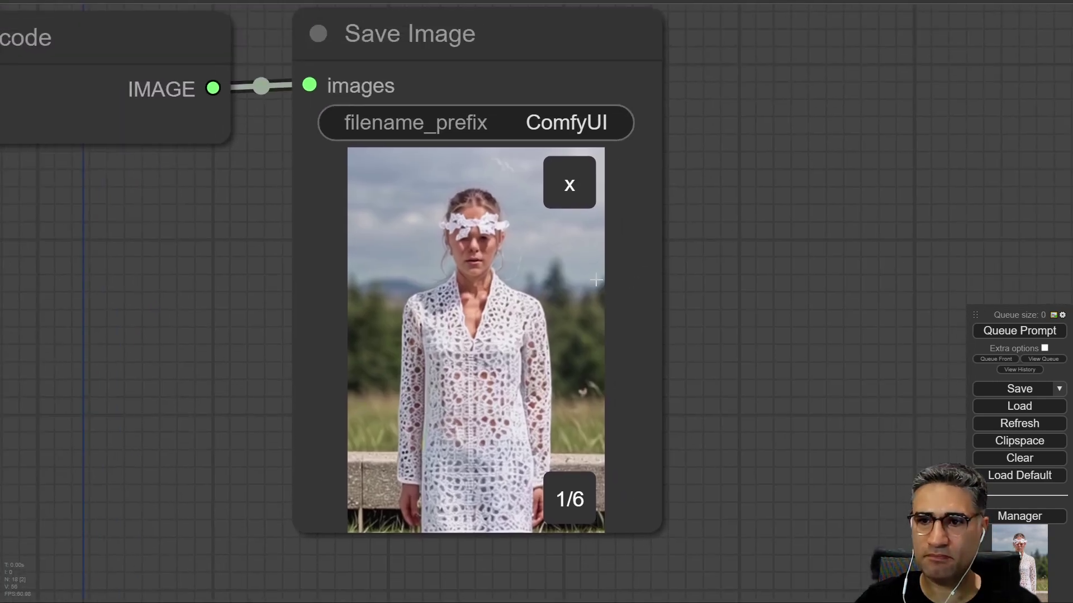
- Show all six images as a grid in the Save Image node and examine the crochet clothing in each
left_click(587, 187)
left_click(575, 186)
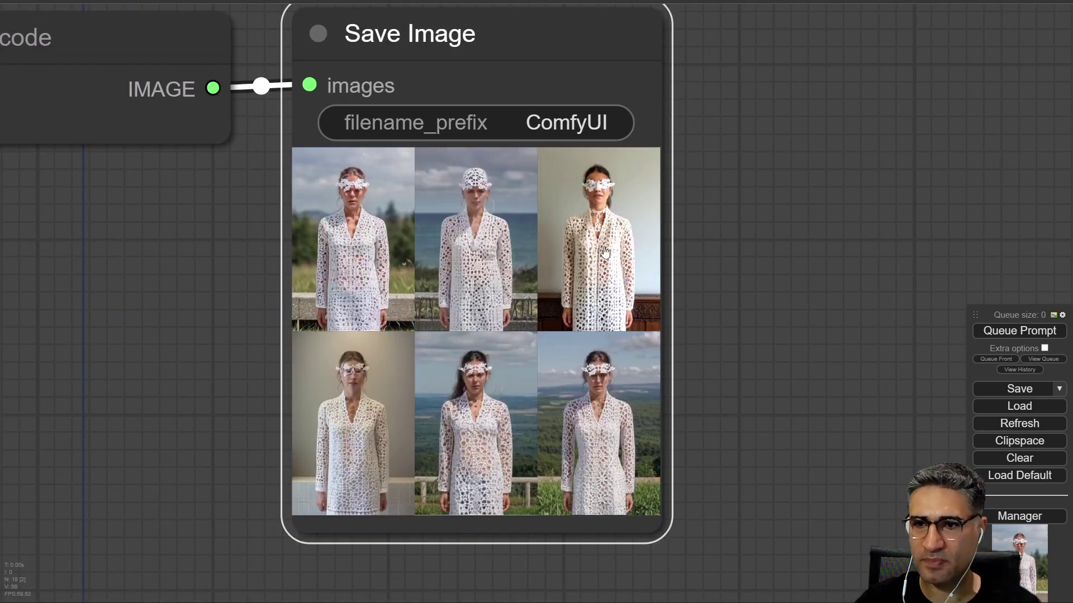
left_click_drag(778, 368, 736, 318)
scroll(408, 382, "up", 6)
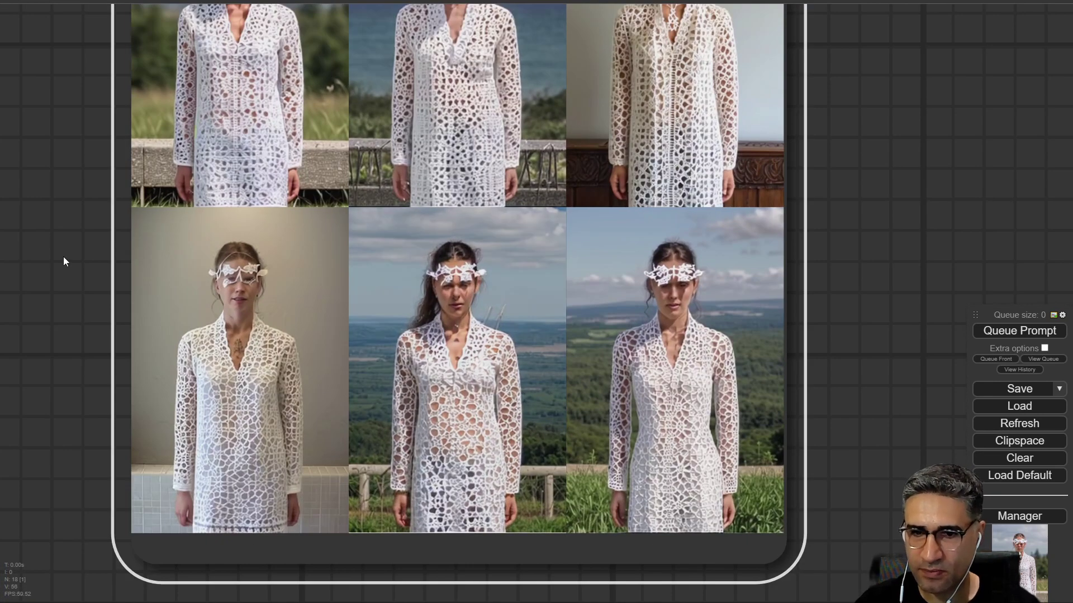
left_click_drag(63, 261, 56, 290)
scroll(74, 433, "up", 1)
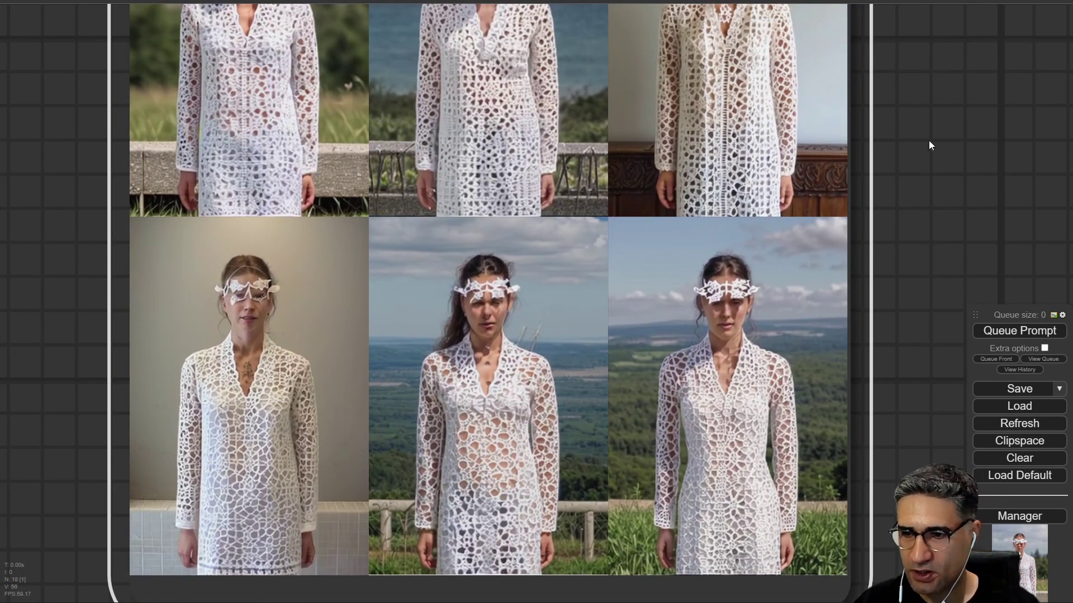
left_click_drag(929, 140, 929, 242)
scroll(374, 320, "down", 6)
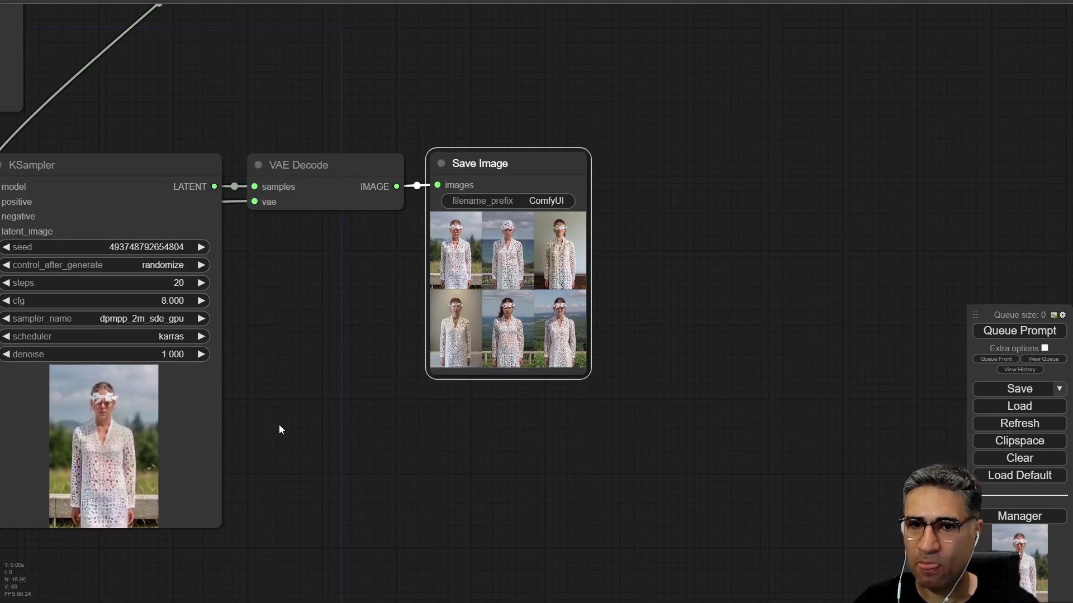
- Review the checkpoint, prompt and Empty Latent Image nodes and how the sketch, depth and style adapters chain into the KSampler
left_click_drag(279, 425, 920, 335)
left_click_drag(334, 358, 989, 321)
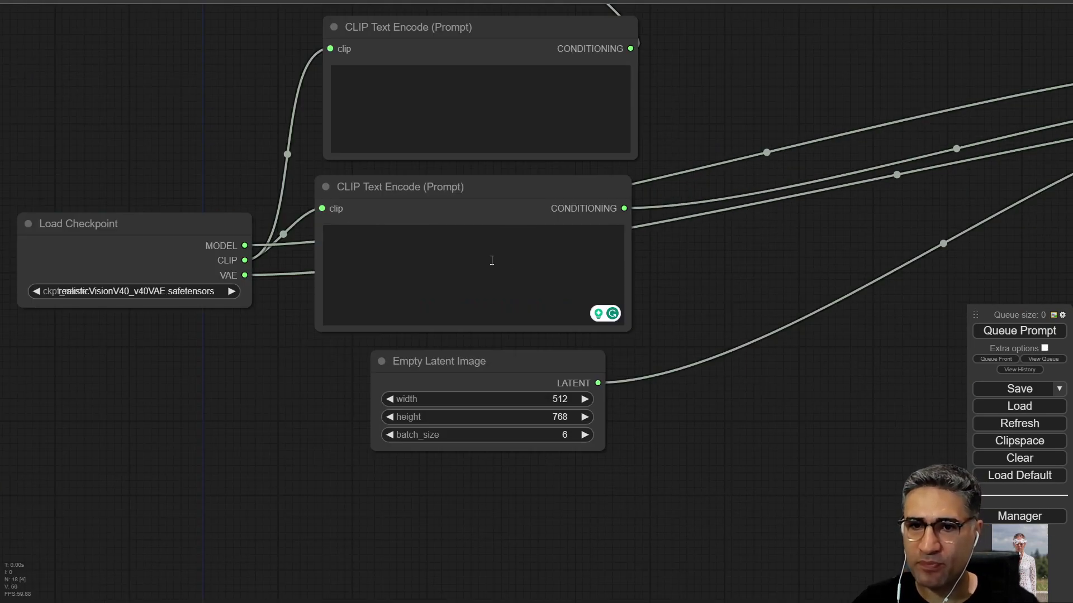
scroll(341, 52, "up", 1)
left_click_drag(232, 101, 145, 163)
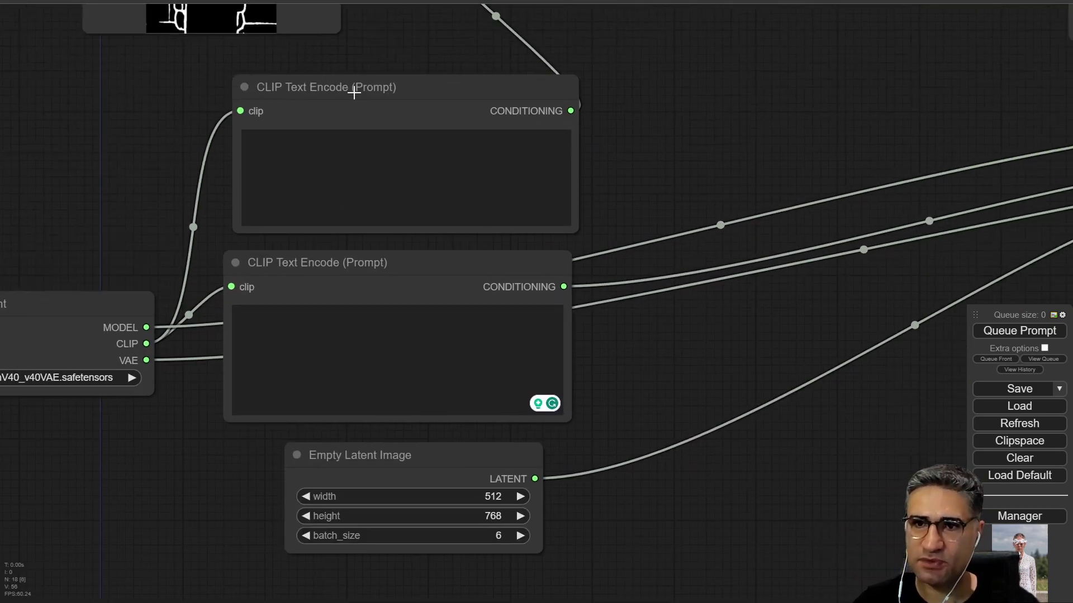
scroll(716, 131, "down", 4)
left_click_drag(717, 131, 431, 290)
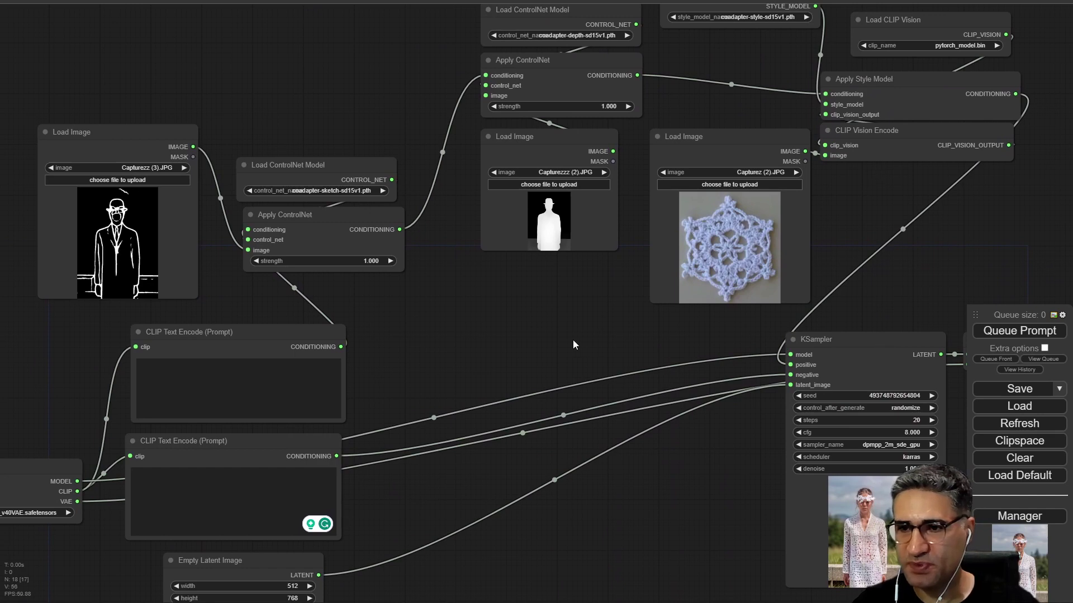
left_click_drag(573, 344, 541, 347)
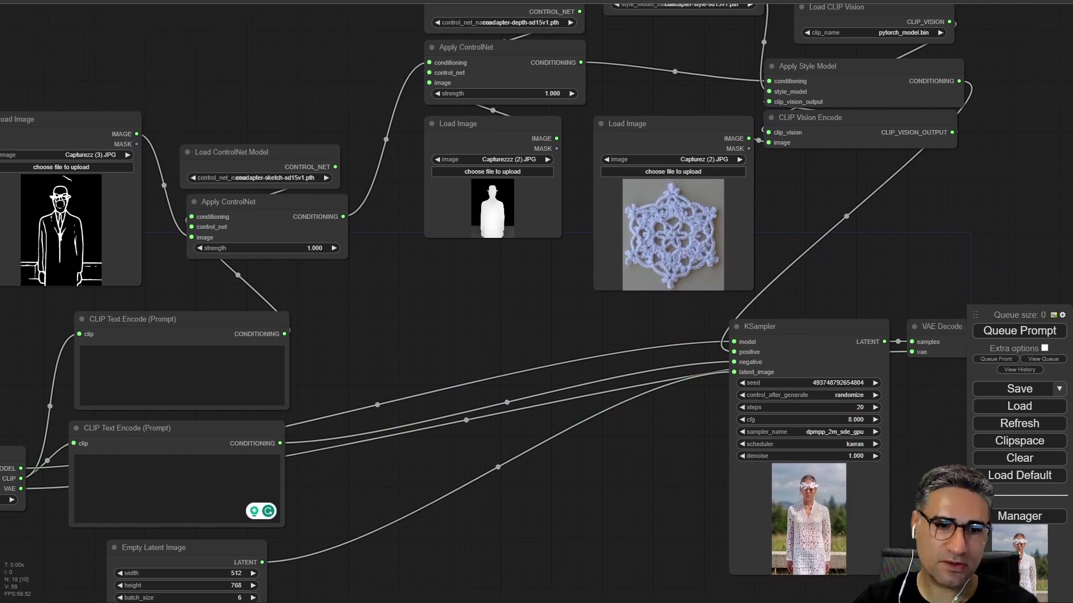
- Queue the prompt with the detailed wood-carving pattern as the style image and follow the figure forming in the KSampler preview
left_click_drag(5, 436, 721, 193)
scroll(657, 242, "up", 5)
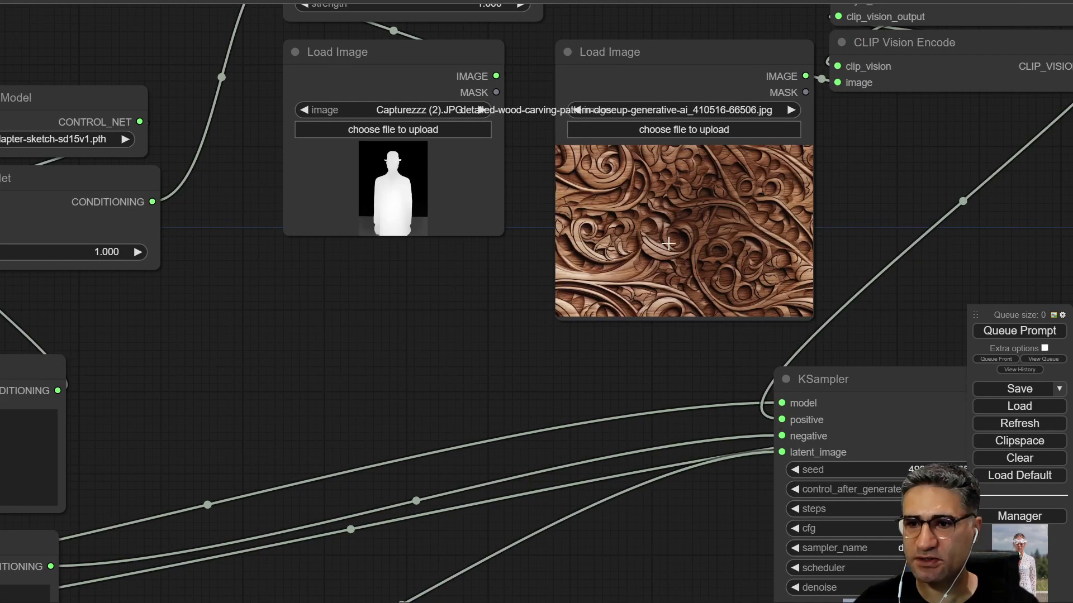
left_click(1022, 331)
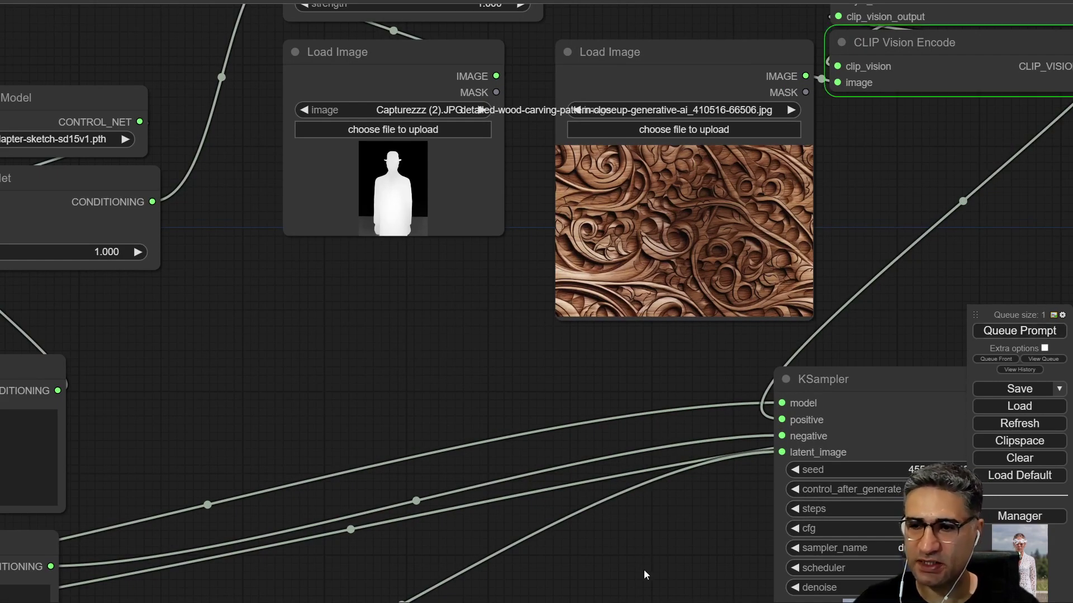
left_click_drag(643, 570, 249, 201)
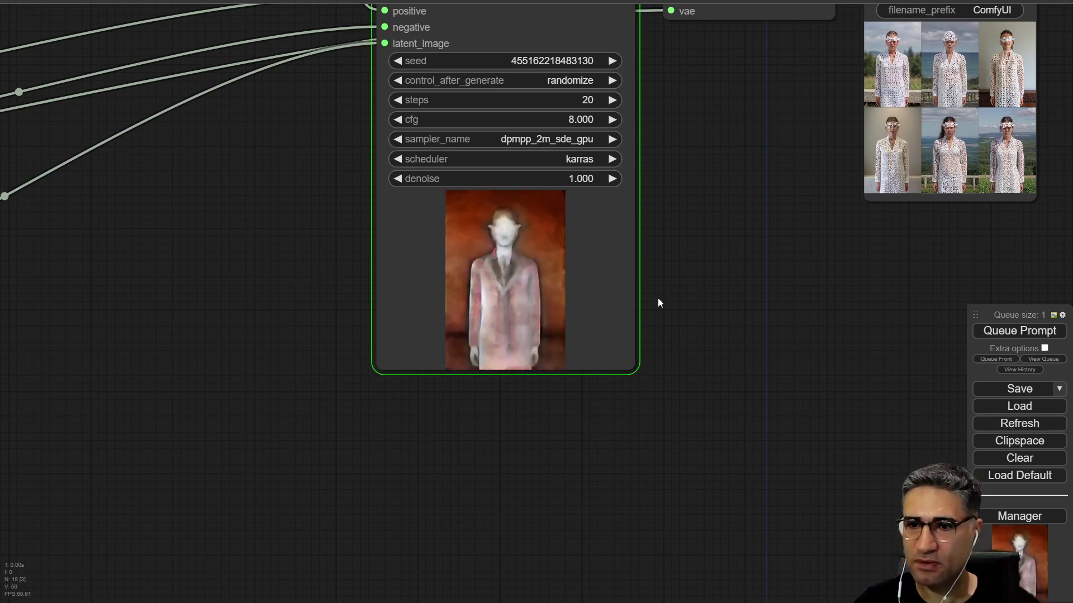
scroll(541, 292, "up", 5)
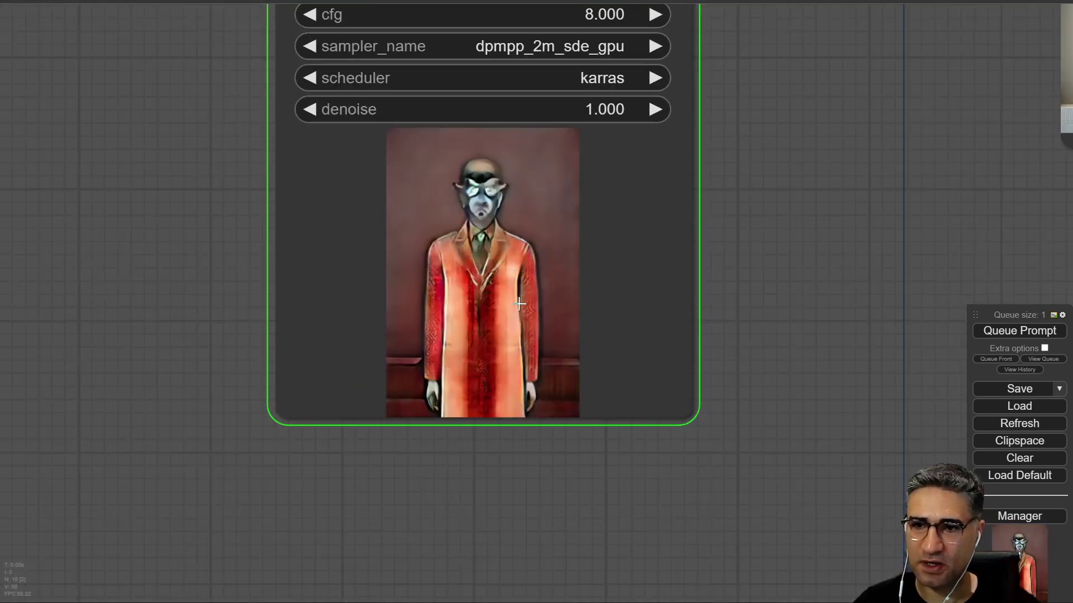
scroll(520, 304, "up", 5)
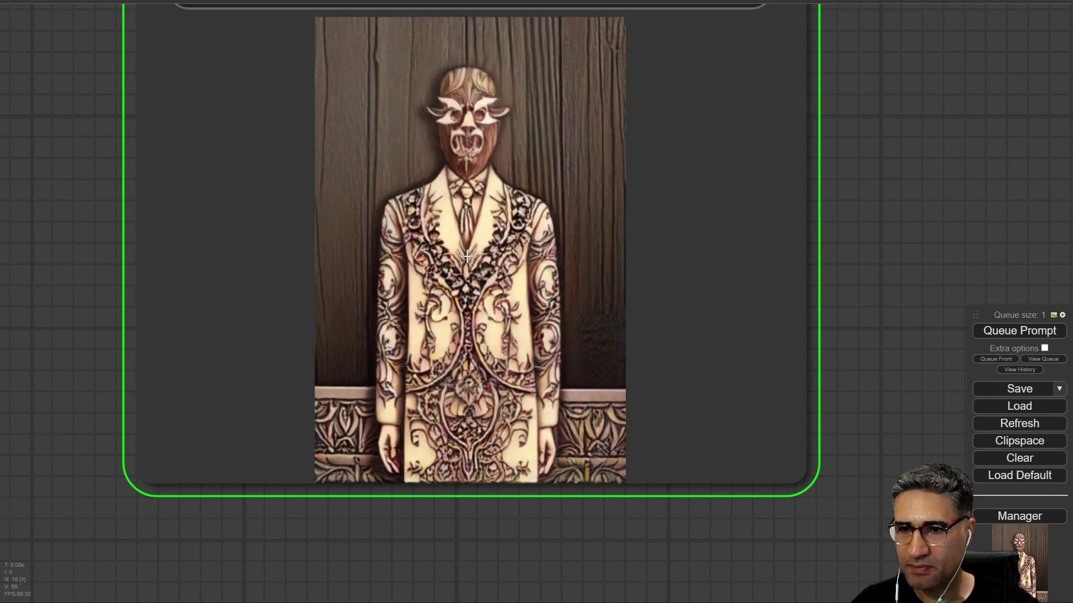
- Examine the upper row of the wood-carving batch in the Save Image node, checking the carved detail on faces and coats
scroll(452, 271, "down", 9)
left_click_drag(776, 199, 253, 346)
scroll(362, 237, "up", 1)
scroll(364, 238, "up", 5)
scroll(699, 253, "up", 1)
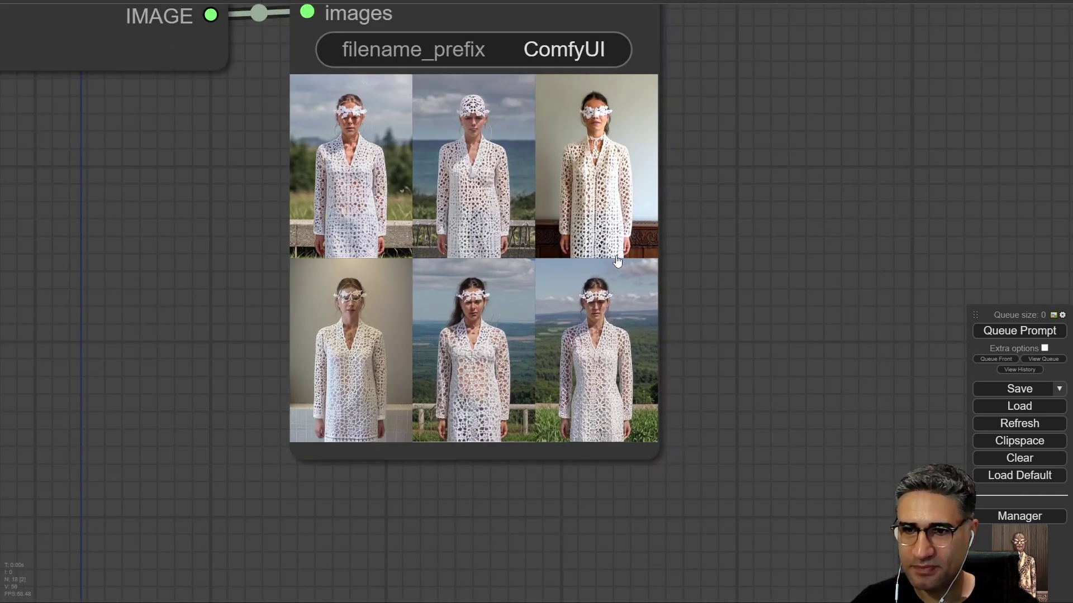
scroll(578, 271, "up", 5)
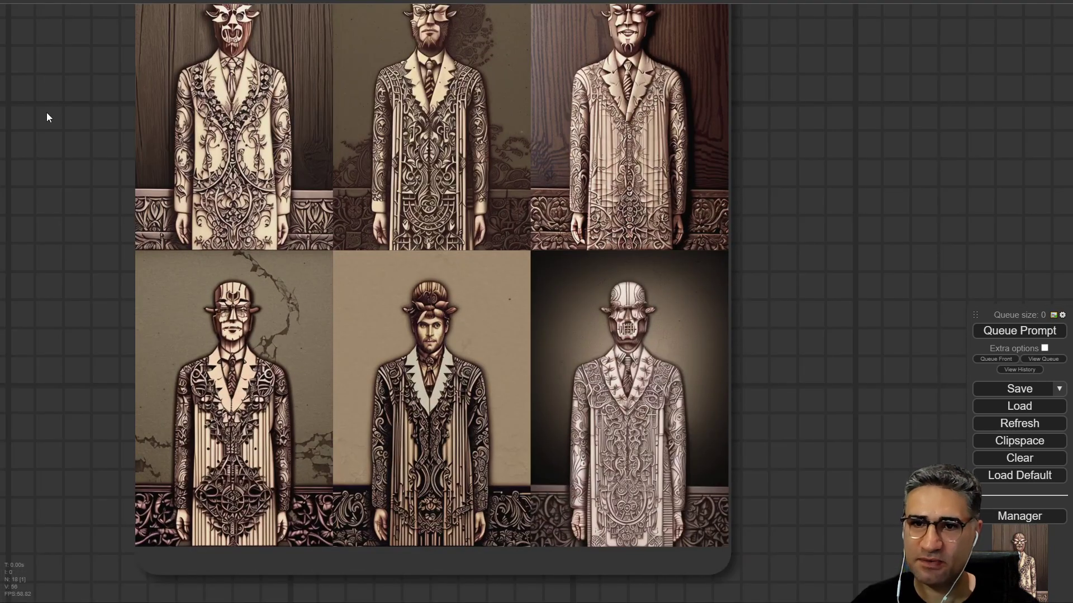
left_click_drag(137, 156, 145, 296)
scroll(455, 285, "up", 4)
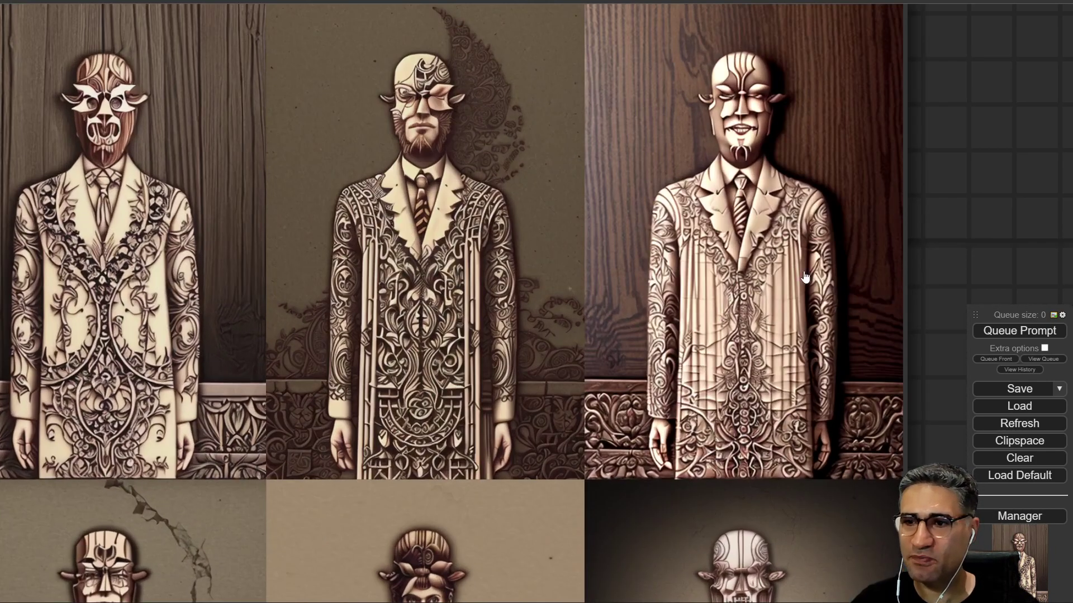
scroll(824, 307, "up", 2)
scroll(472, 237, "down", 4)
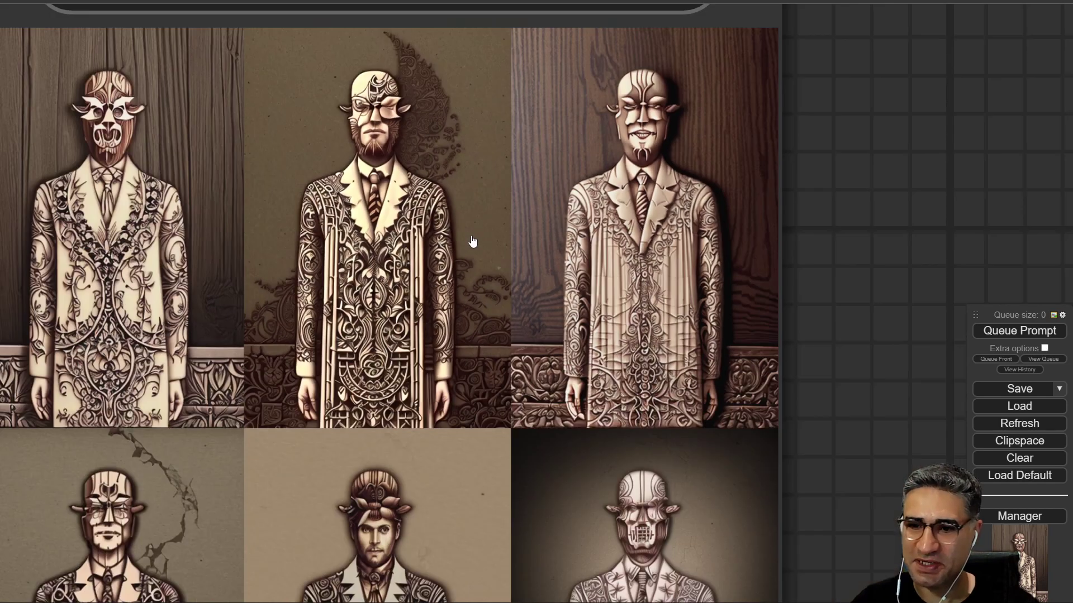
- Examine the lower row of wood-carving images up close, and compare all six images in the grid
left_click_drag(796, 422, 816, 268)
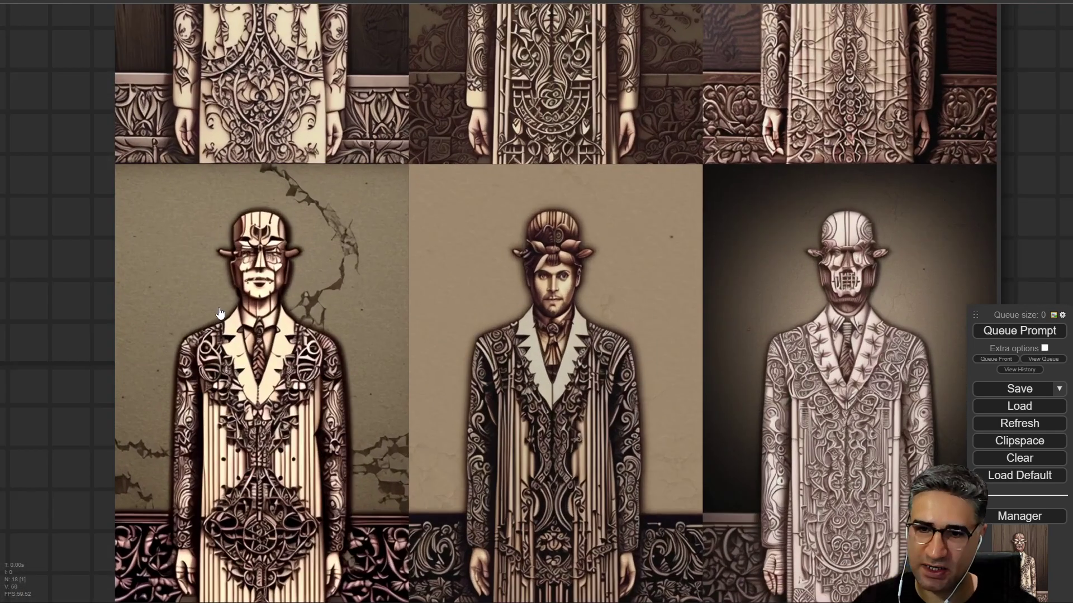
scroll(224, 311, "up", 5)
scroll(224, 311, "down", 5)
left_click_drag(100, 110, 253, 252)
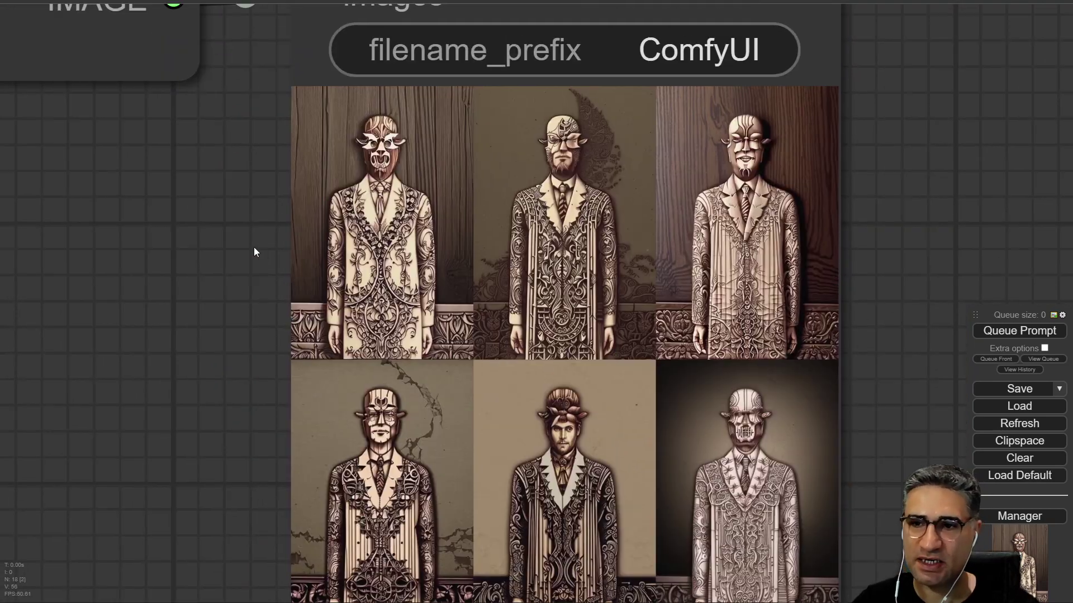
scroll(271, 246, "down", 5)
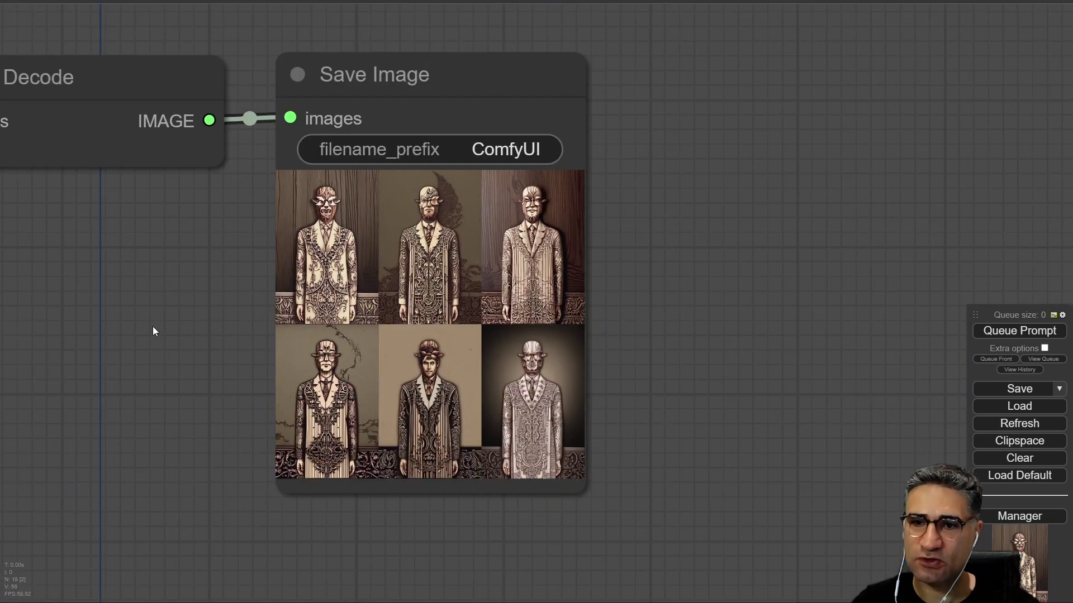
- Compare the generated results with the wood-carving style image and review the adapter chain feeding the KSampler
left_click_drag(153, 328, 426, 479)
scroll(426, 478, "down", 3)
left_click_drag(344, 219, 720, 256)
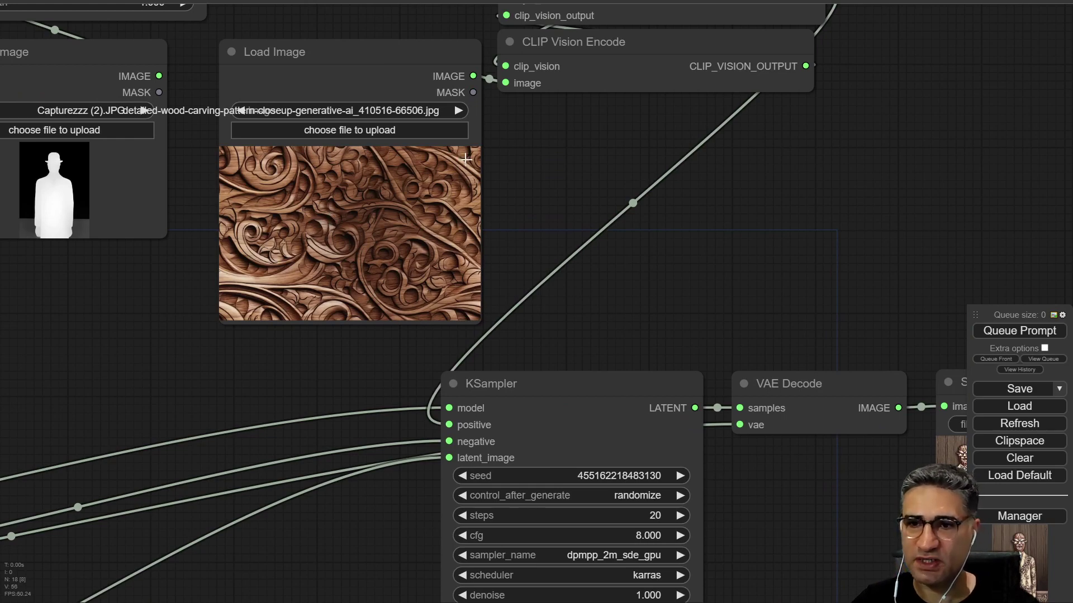
scroll(466, 159, "down", 5)
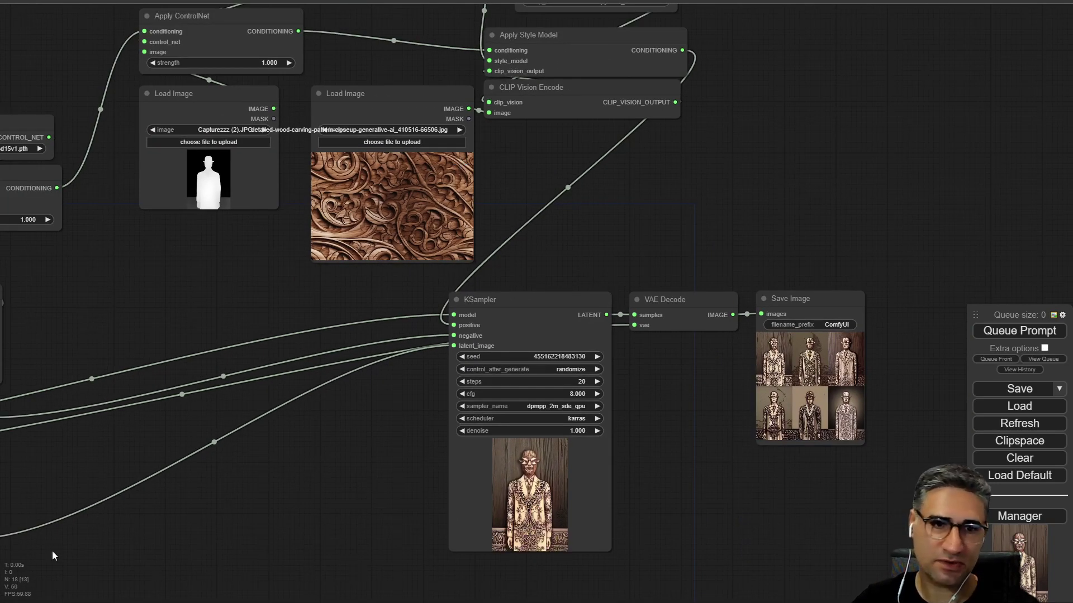
left_click_drag(311, 311, 472, 336)
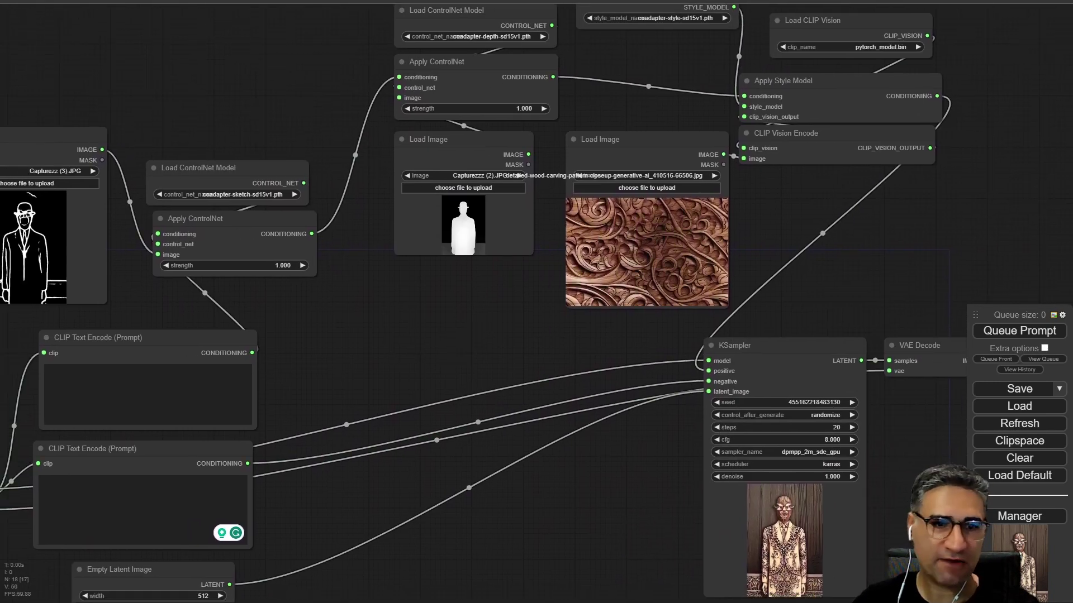
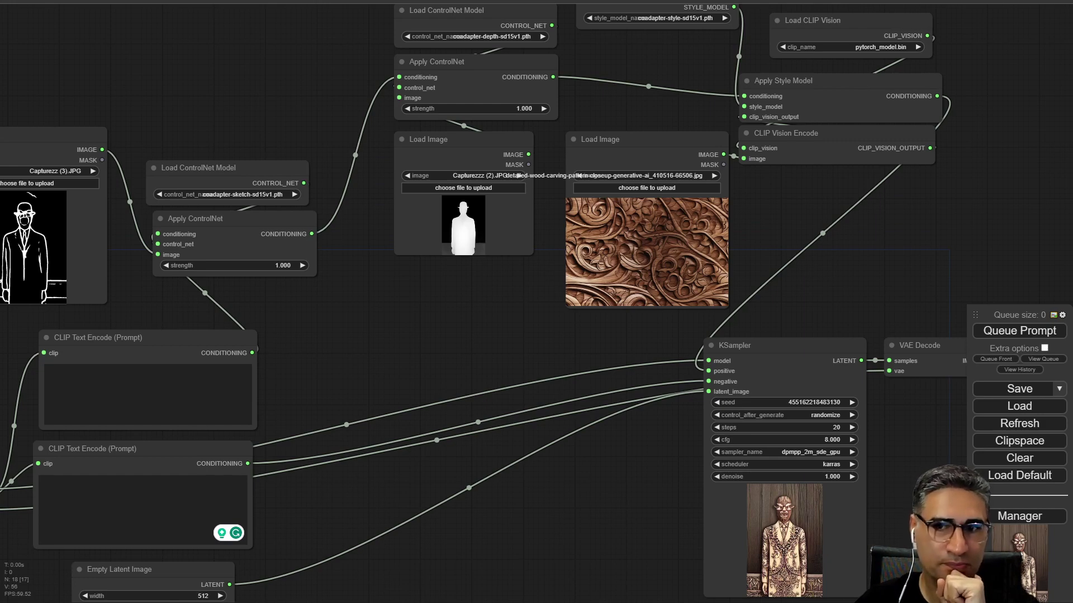
- Inspect fashion.jpg as the new style image and queue the prompt to generate a batch with it
left_click_drag(719, 299, 626, 246)
scroll(626, 246, "up", 5)
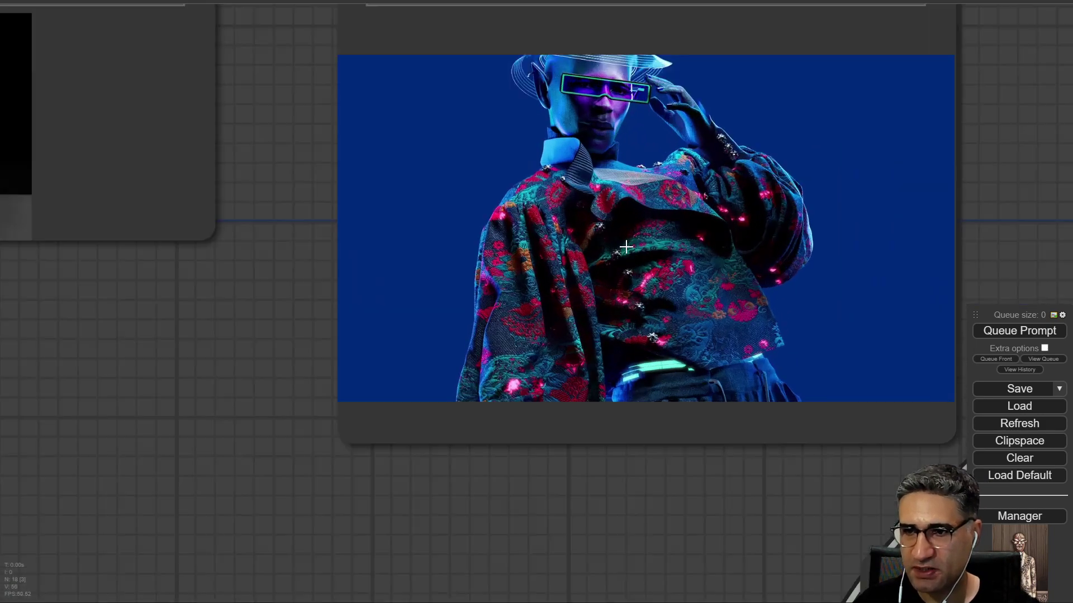
scroll(626, 247, "up", 2)
scroll(626, 260, "down", 12)
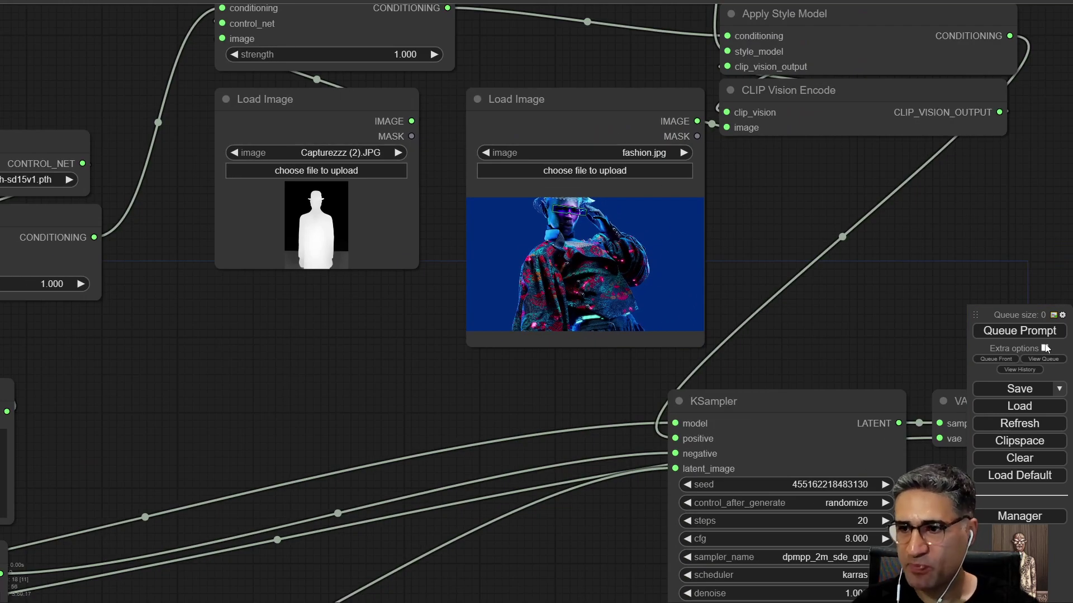
left_click(1038, 331)
- Follow the KSampler preview of the fashion-styled batch and compare its colours and fabric pattern with the fashion.jpg style image
left_click_drag(815, 329, 565, 254)
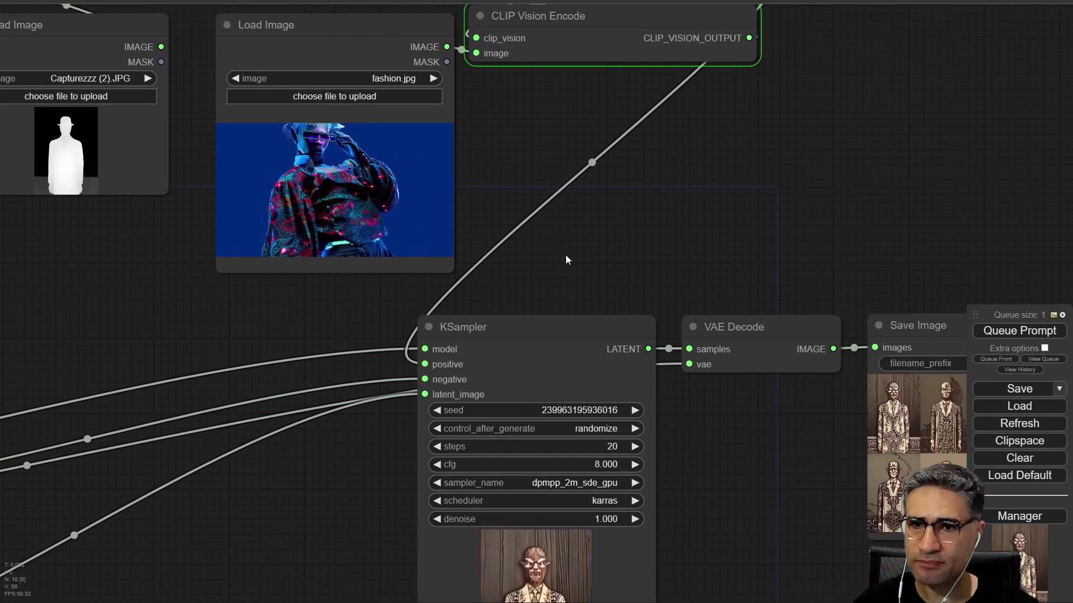
left_click_drag(777, 495, 765, 407)
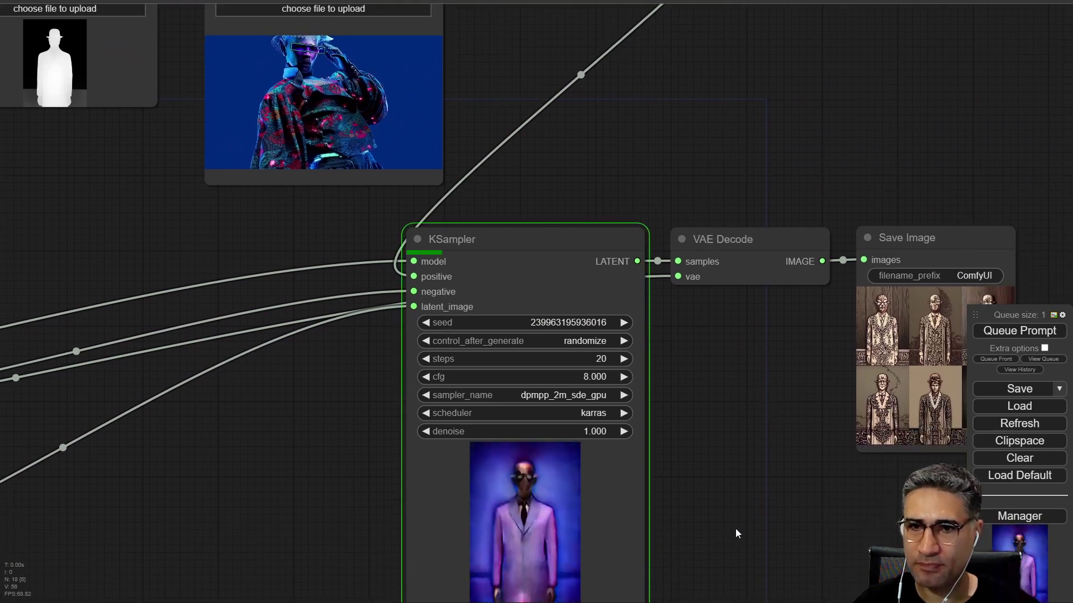
left_click_drag(708, 497, 628, 320)
scroll(415, 292, "up", 1)
scroll(429, 323, "down", 2)
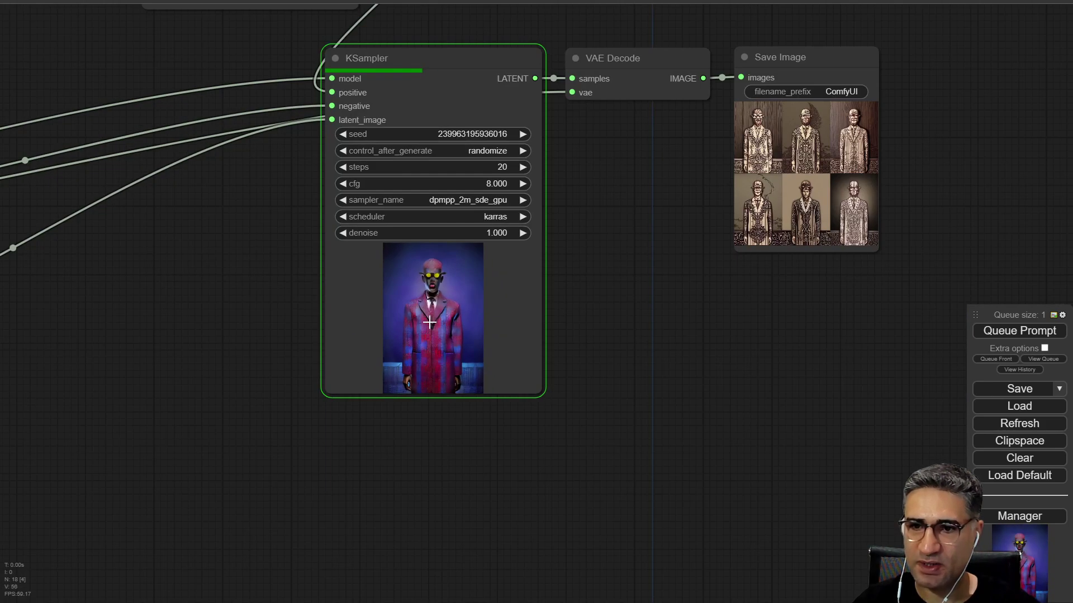
left_click_drag(629, 235, 678, 446)
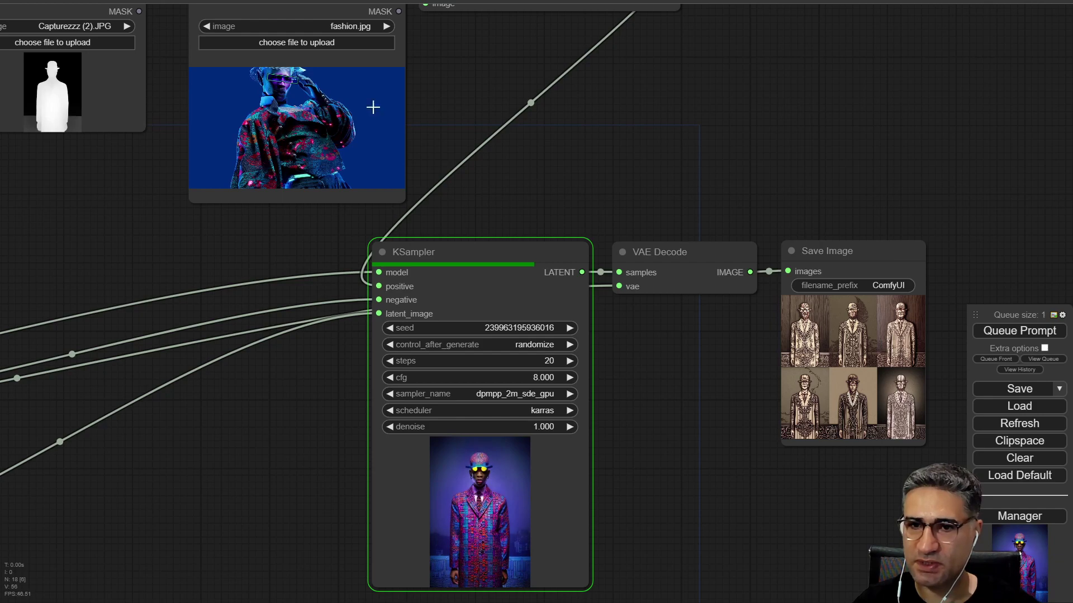
scroll(297, 152, "up", 10)
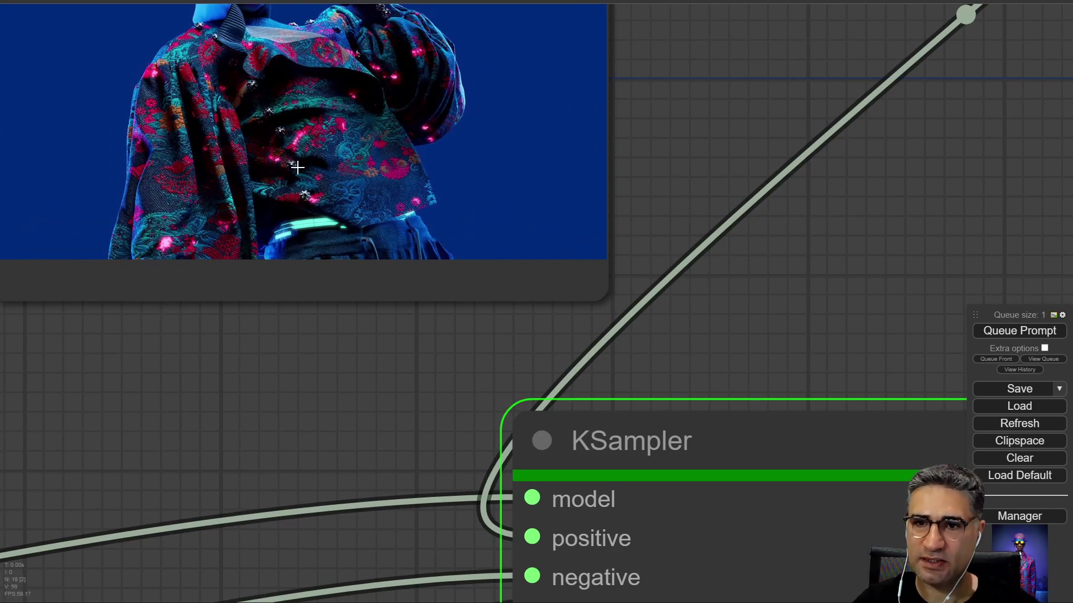
scroll(274, 208, "down", 7)
left_click_drag(335, 506, 264, 186)
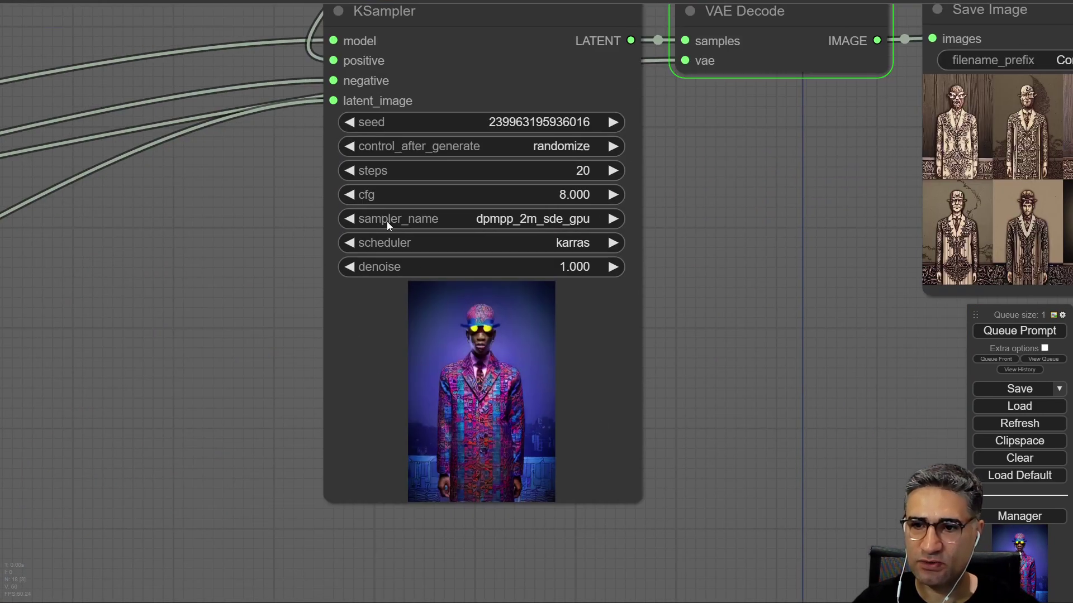
- Examine the fashion-styled batch up close, from the KSampler preview to both rows of the saved image grid
scroll(506, 429, "up", 10)
scroll(475, 426, "down", 9)
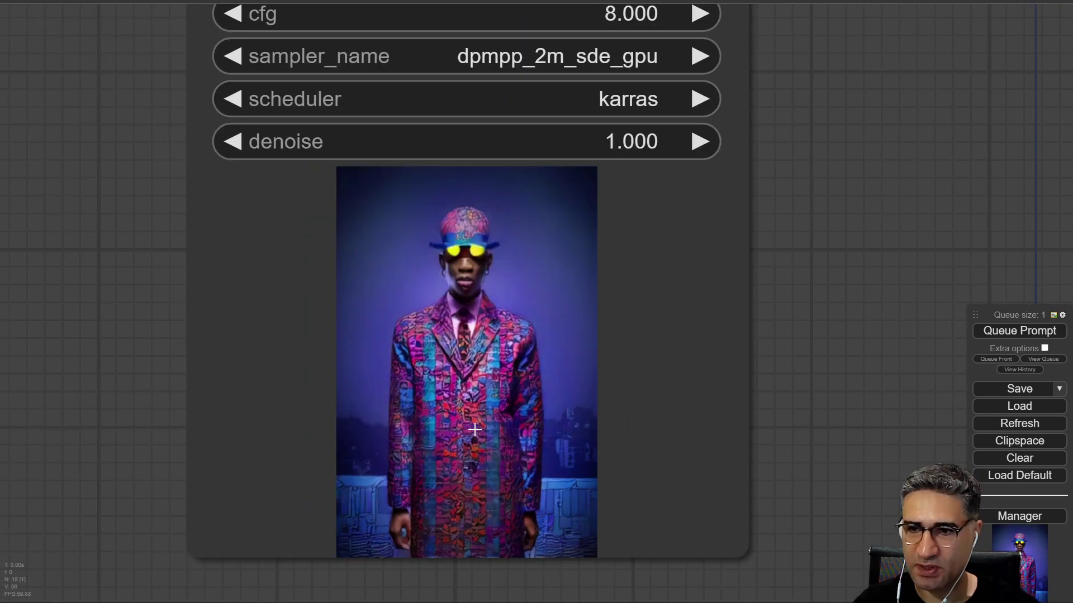
left_click_drag(909, 196, 229, 305)
scroll(487, 250, "up", 11)
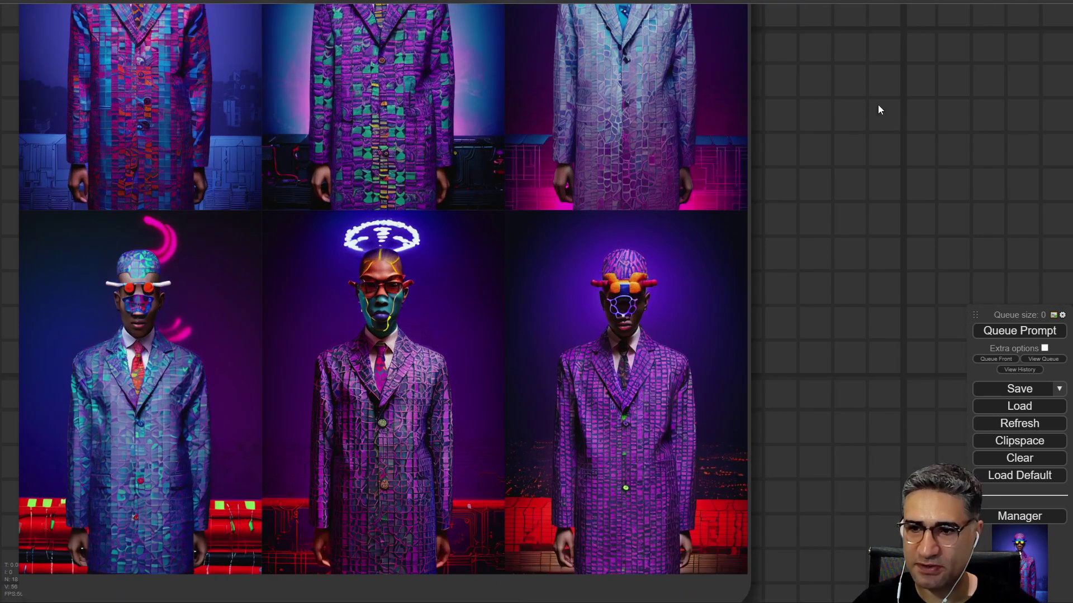
left_click_drag(823, 84, 939, 252)
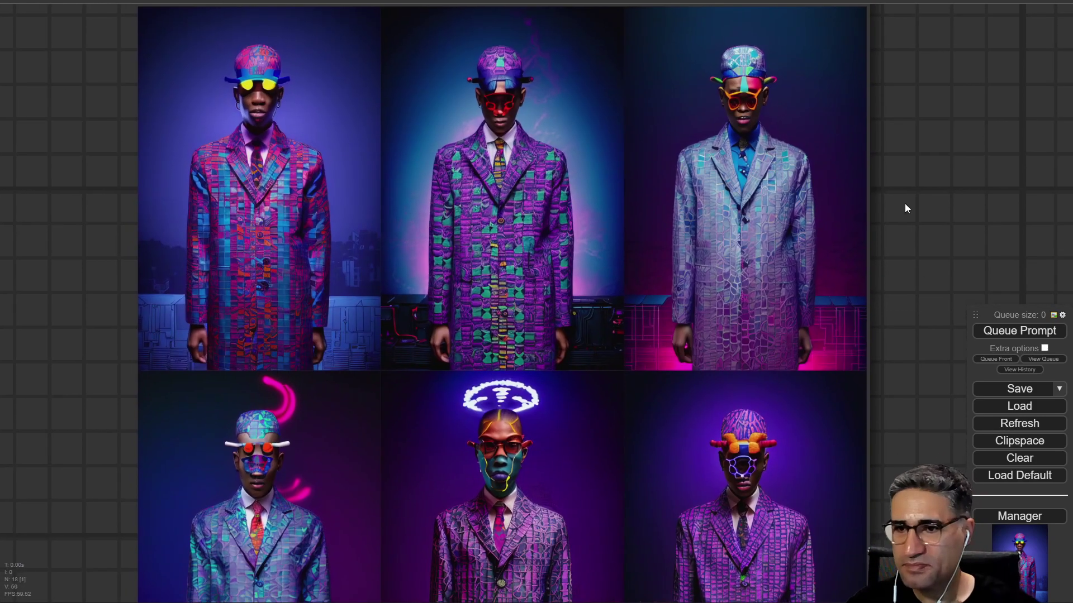
left_click_drag(895, 489, 849, 187)
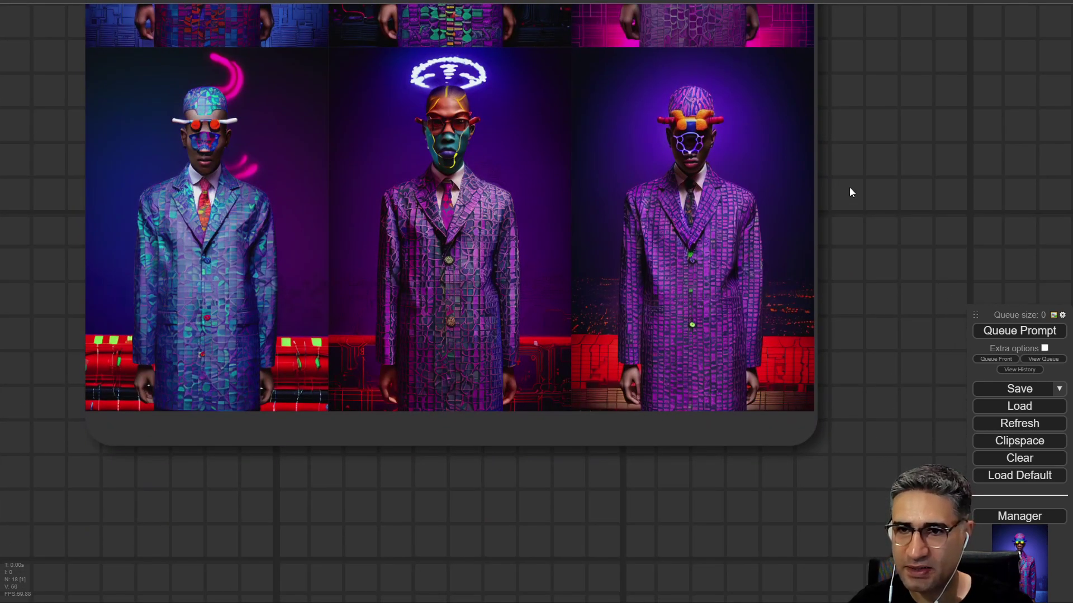
scroll(788, 254, "down", 17)
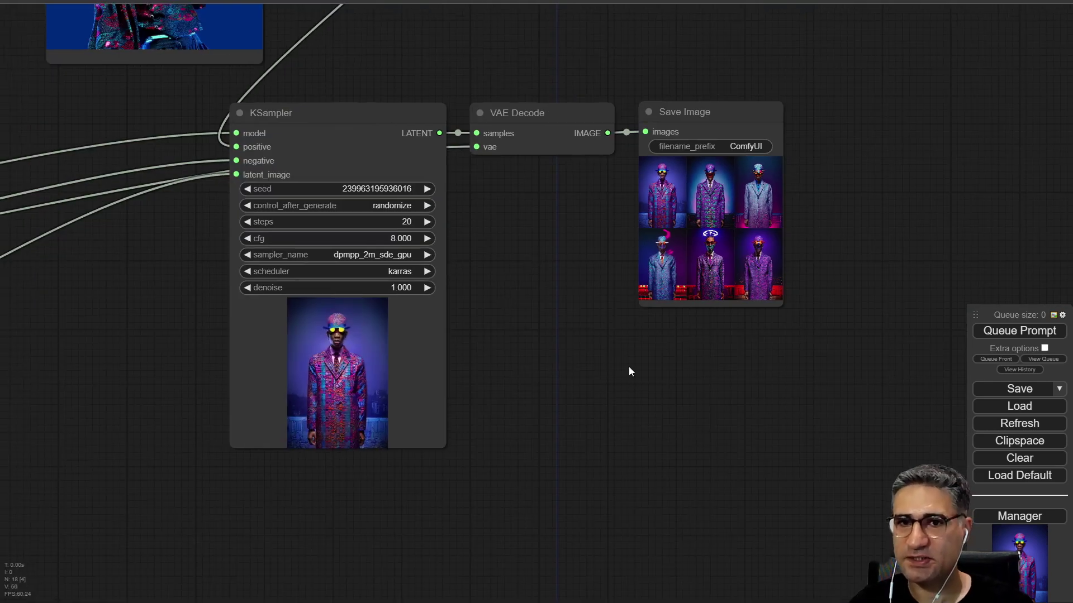
- Set the Empty Latent Image size to 768 wide by 512 high
left_click_drag(590, 369, 1067, 564)
left_click_drag(398, 360, 790, 416)
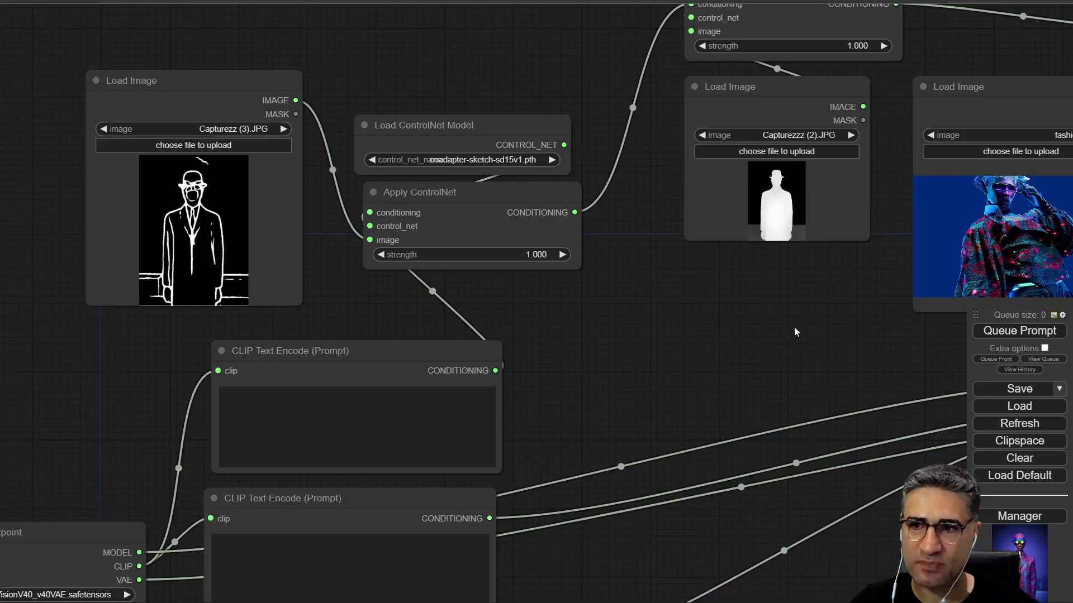
scroll(633, 547, "down", 4)
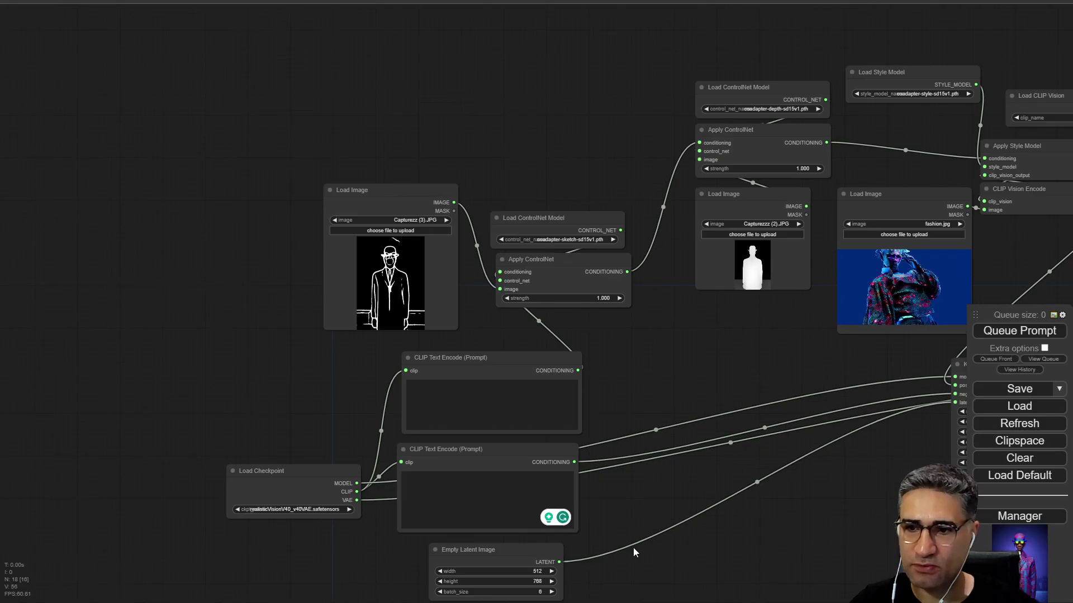
left_click_drag(581, 583, 538, 186)
scroll(431, 180, "up", 5)
left_click(515, 204)
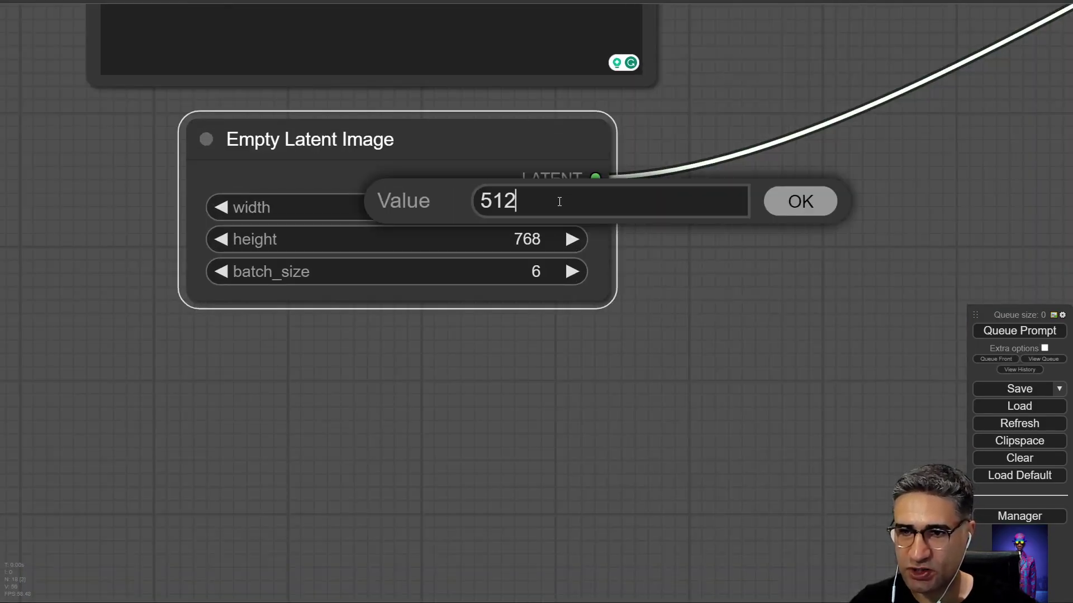
type("768")
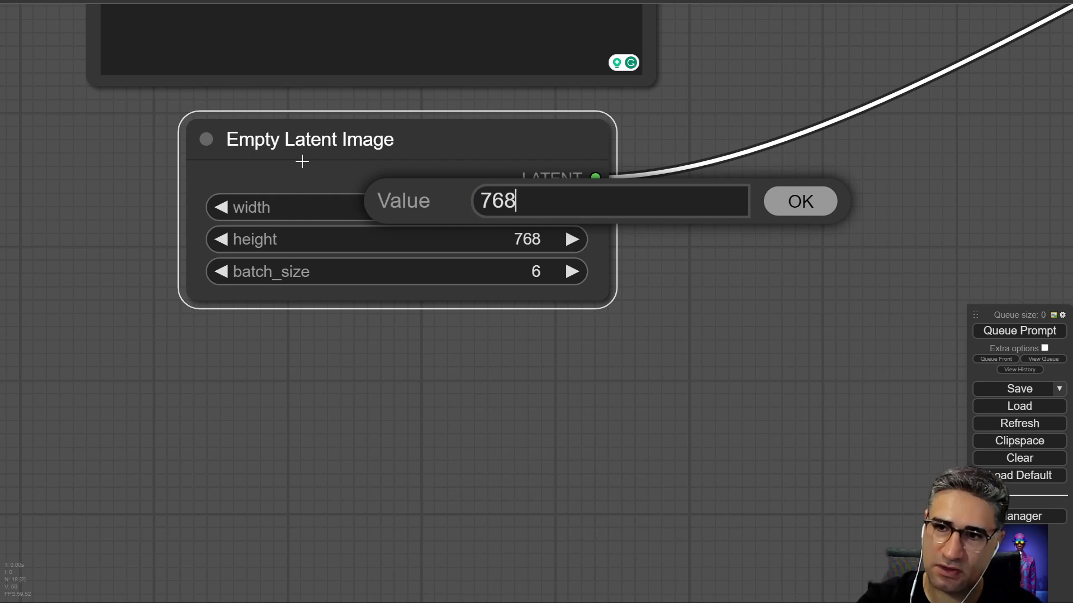
key("Return")
left_click(562, 235)
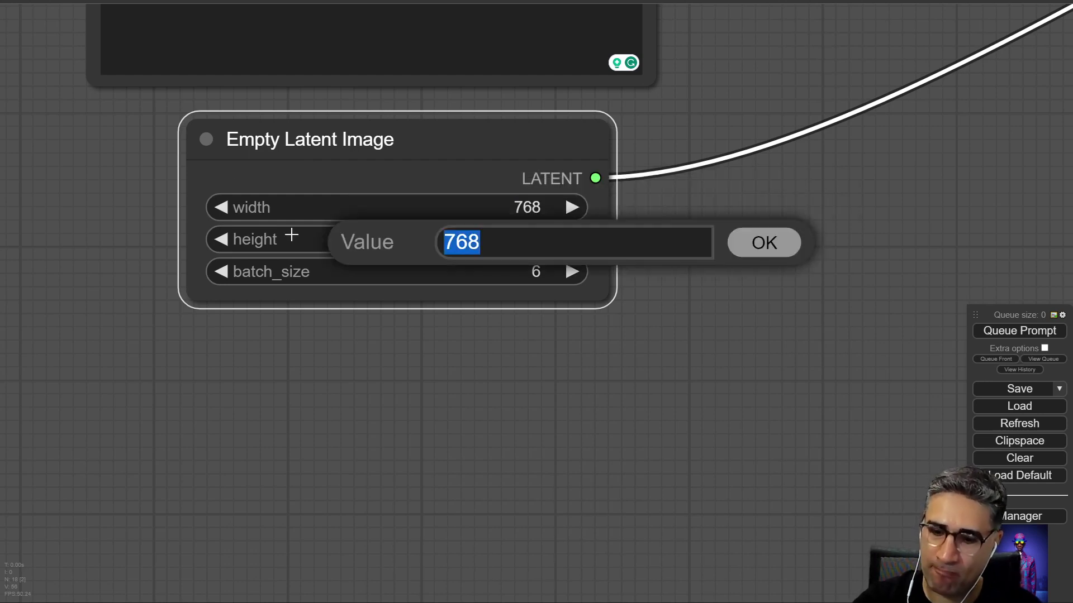
type("768")
key("Return")
left_click(688, 299)
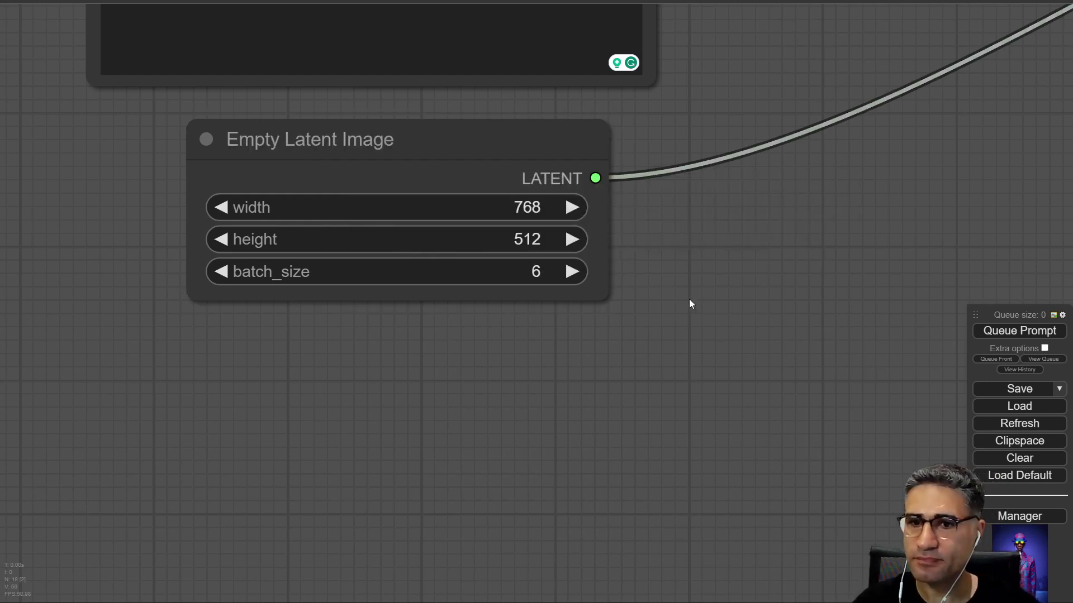
- Set the strength of the depth adapter's Apply ControlNet node to 0
scroll(717, 245, "down", 7)
left_click_drag(748, 133, 630, 551)
left_click_drag(867, 406, 747, 421)
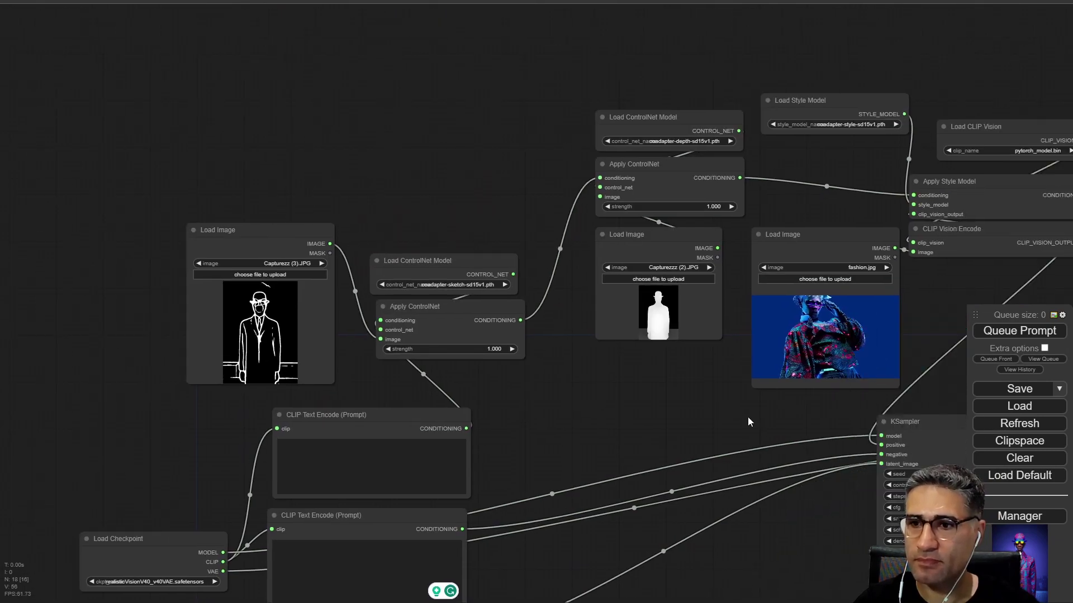
scroll(641, 380, "up", 4)
left_click_drag(534, 380, 143, 467)
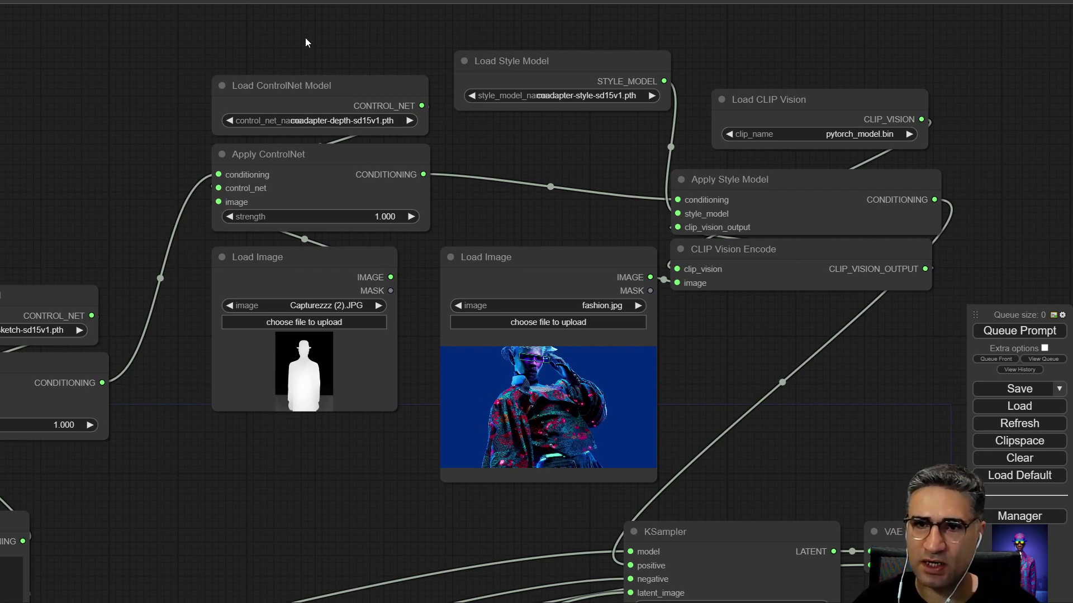
left_click_drag(305, 42, 226, 573)
scroll(331, 280, "up", 5)
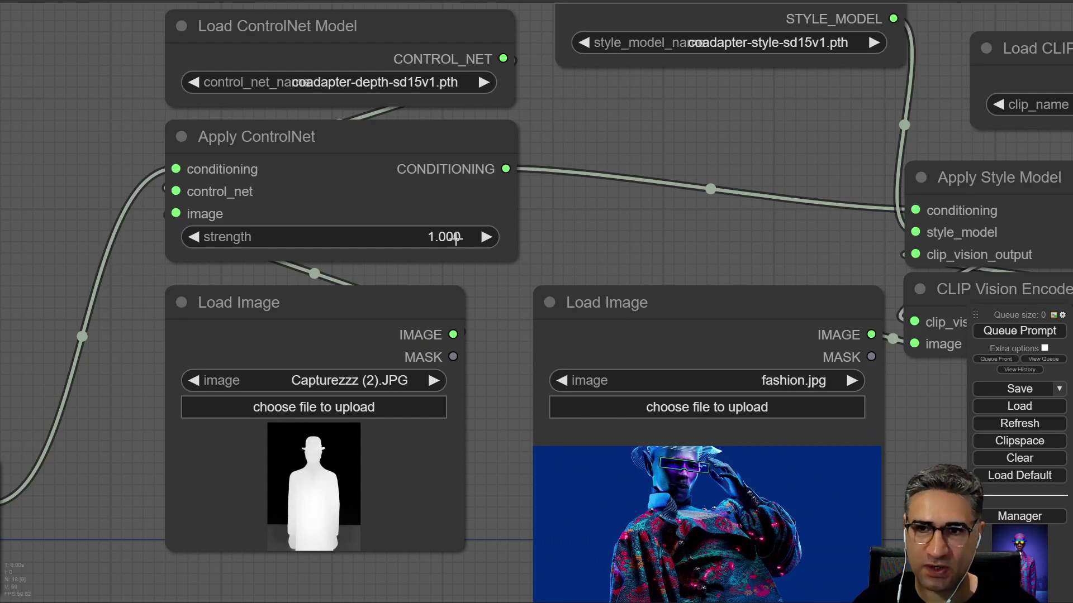
left_click(457, 237)
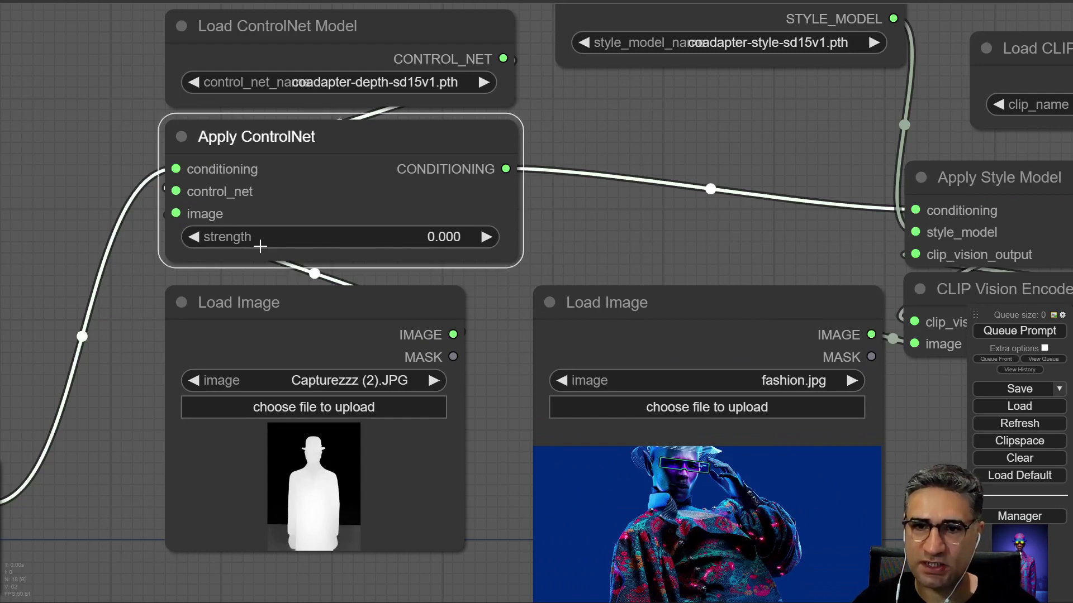
scroll(275, 400, "down", 6)
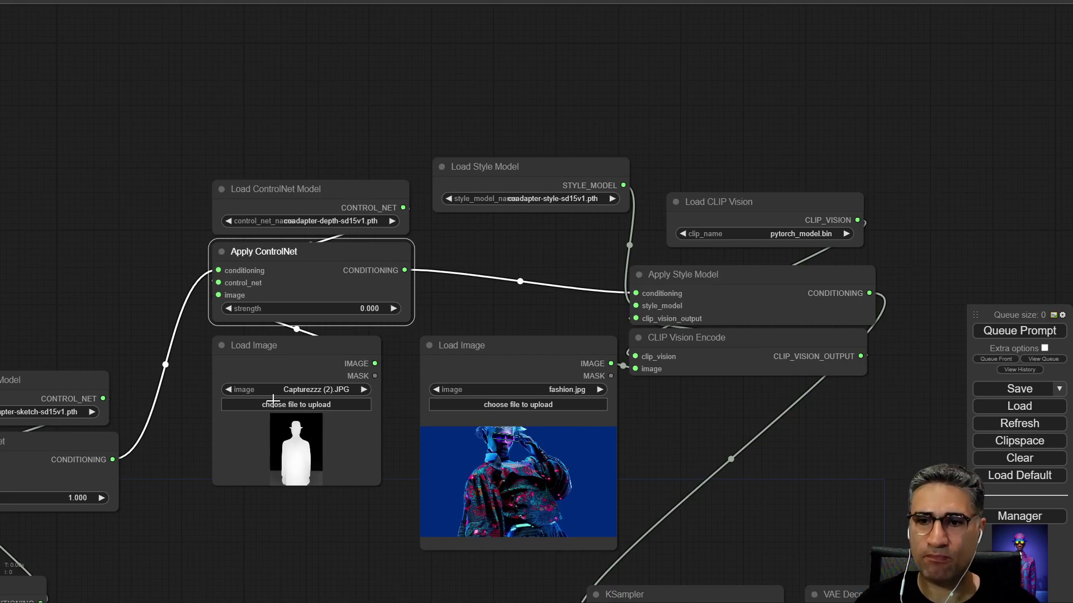
- Load the motorcycle line-drawing PNG into the Load Image node that feeds the sketch adapter
left_click_drag(392, 386, 864, 133)
scroll(564, 271, "up", 5)
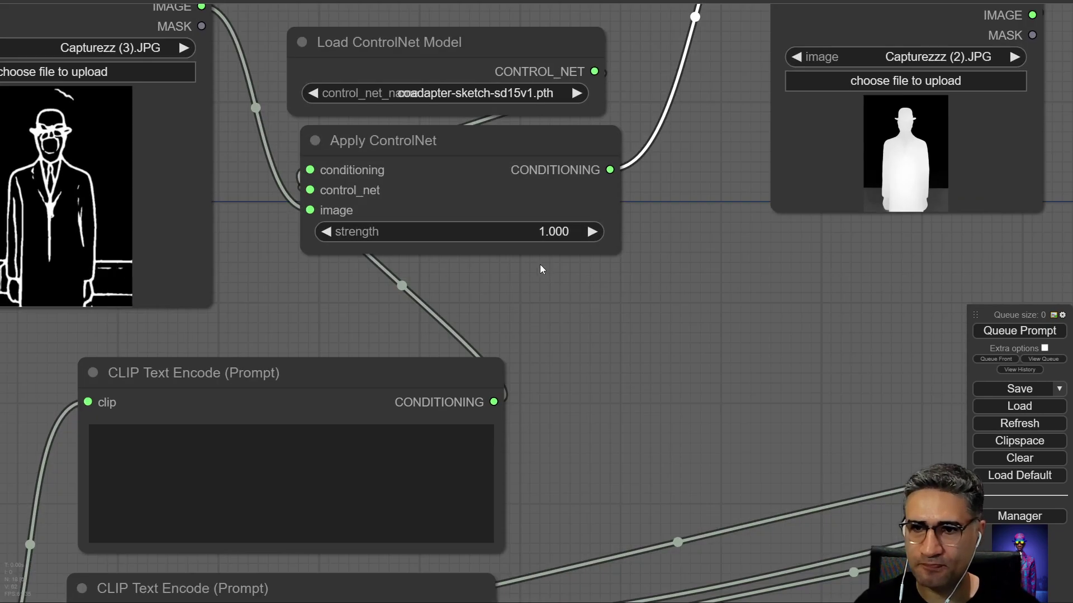
left_click_drag(274, 290, 354, 337)
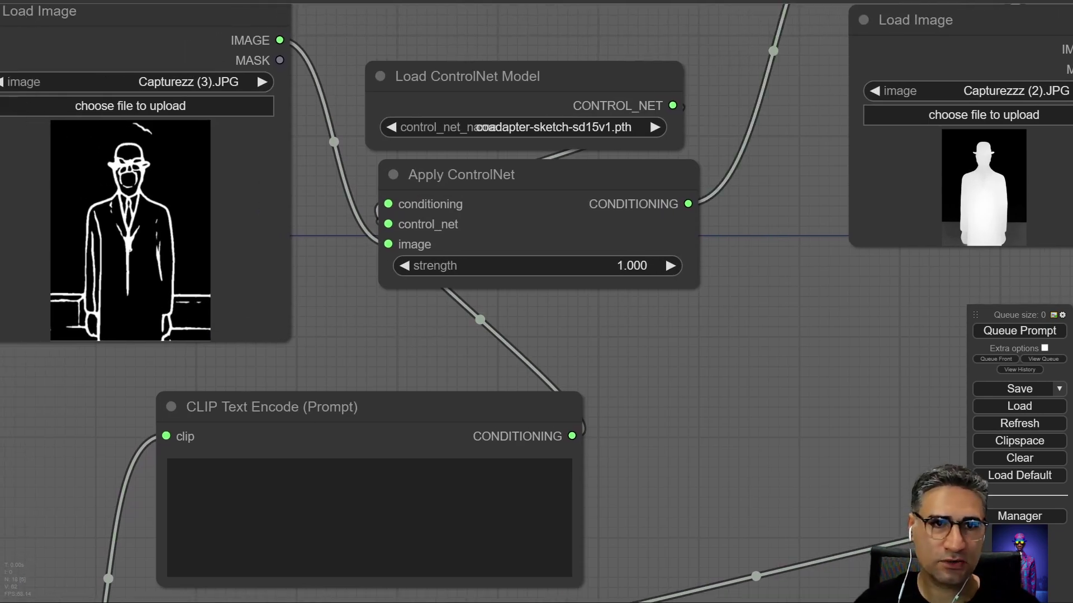
left_click_drag(5, 174, 190, 182)
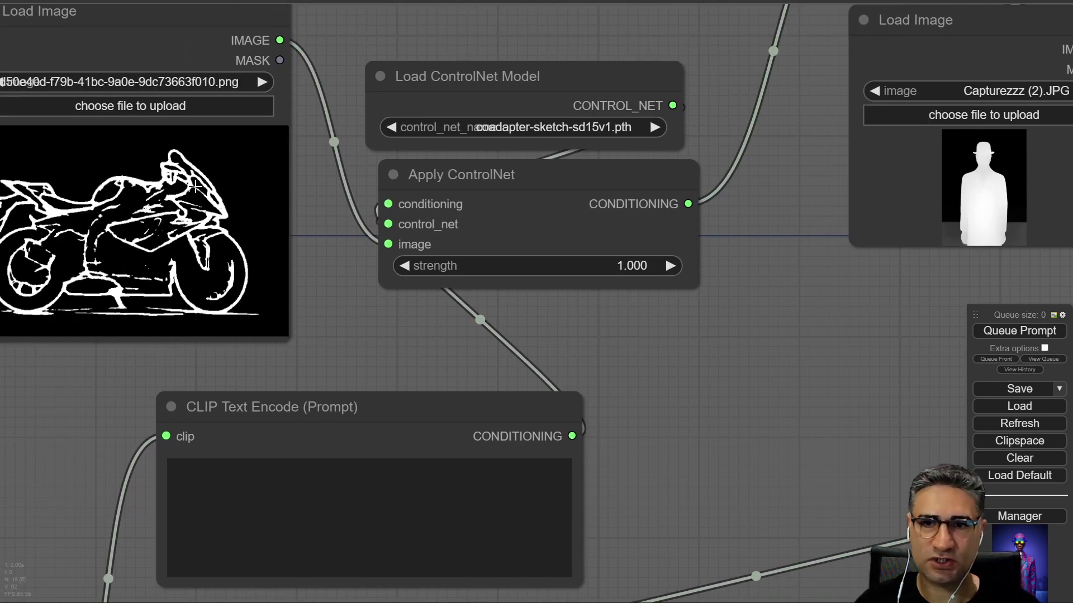
- Load cake (3).JPG as the style image in the Load Image node feeding CLIP Vision Encode
scroll(198, 224, "down", 9)
left_click_drag(548, 279, 392, 284)
scroll(392, 283, "up", 5)
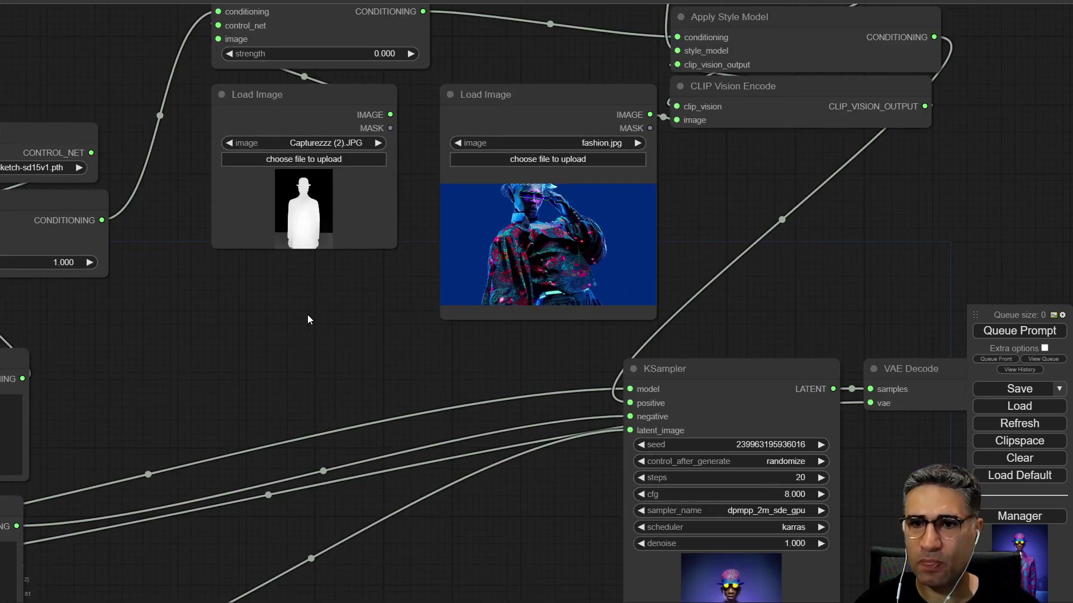
left_click_drag(307, 314, 187, 386)
left_click_drag(0, 391, 391, 347)
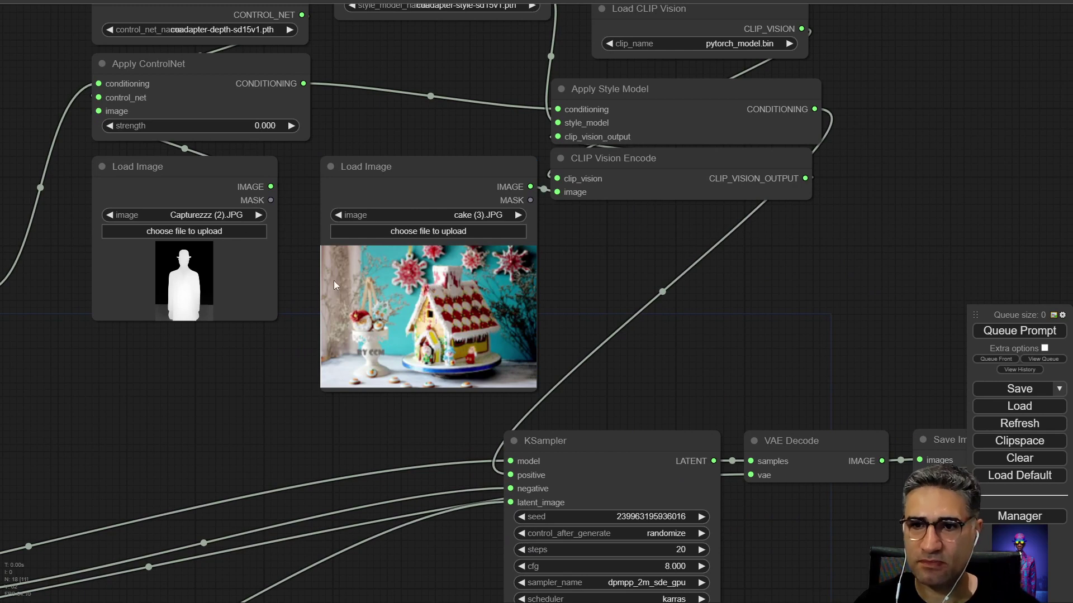
- Delete the depth adapter's model loader, Apply ControlNet and image nodes, and link the sketch Apply ControlNet's conditioning directly to Apply Style Model
left_click(194, 288)
left_click_drag(197, 177, 222, 53)
left_click_drag(300, 193, 110, 29)
left_click_drag(201, 43, 193, 38)
left_click_drag(150, 241, 162, 403)
left_click_drag(247, 425, 103, 85)
key("Delete")
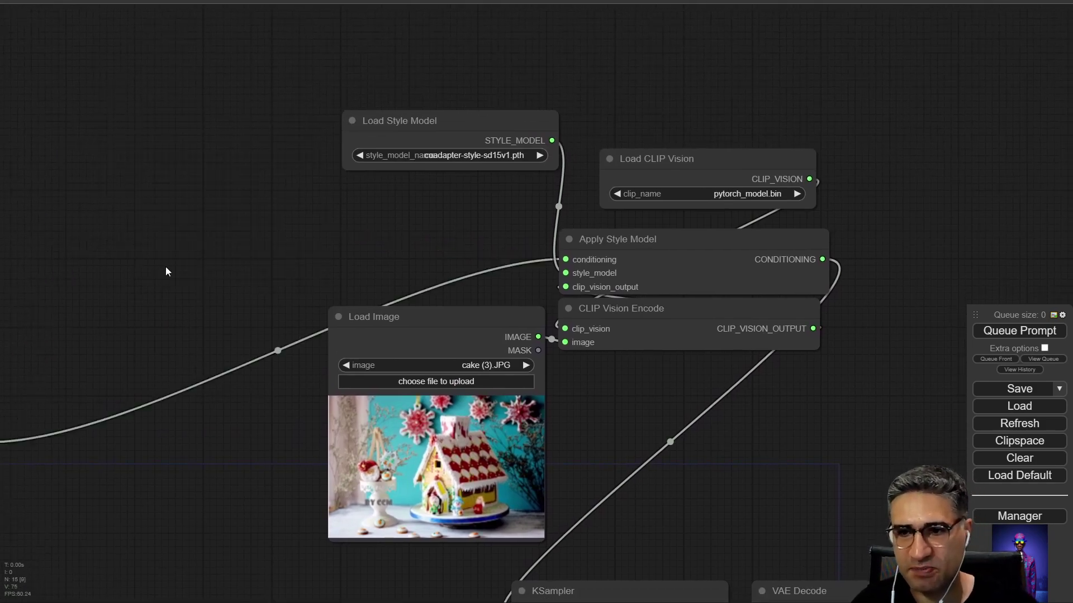
- Check the shortened sketch-to-style adapter chain and queue the prompt to generate a batch from the motorcycle sketch and cake style image
left_click_drag(166, 266, 303, 102)
scroll(303, 103, "down", 4)
left_click_drag(278, 327, 501, 355)
left_click_drag(254, 209, 304, 296)
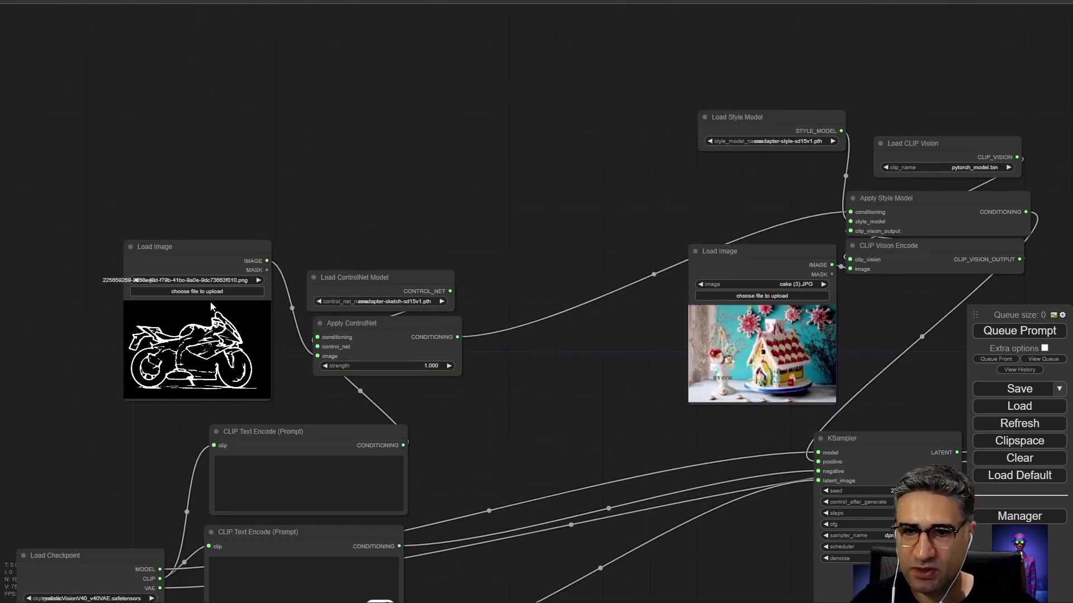
scroll(354, 312, "up", 5)
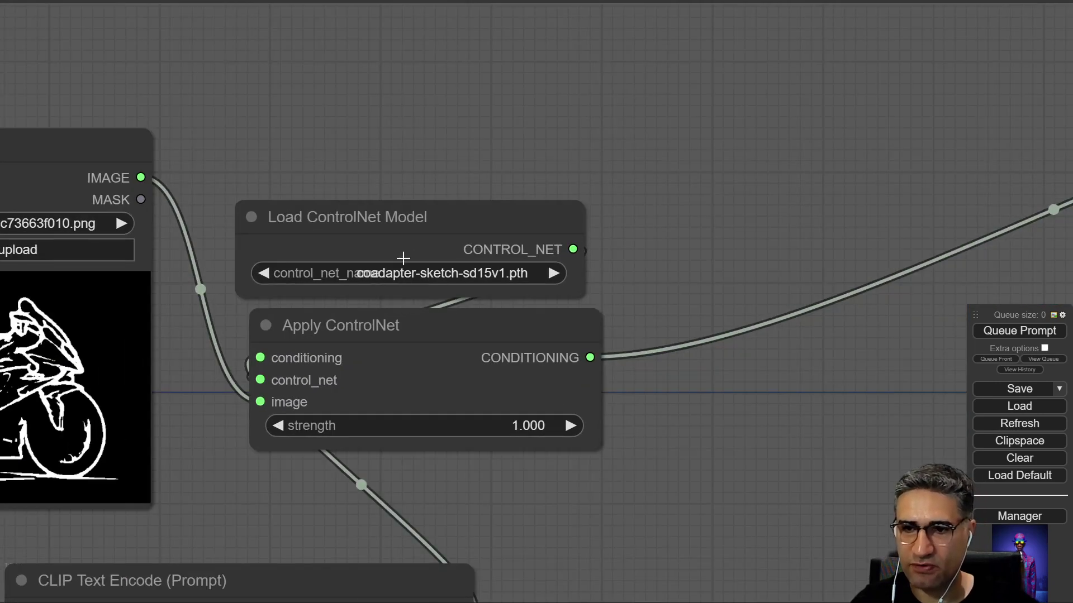
left_click_drag(479, 445, 140, 430)
left_click_drag(472, 425, 11, 416)
scroll(140, 391, "down", 4)
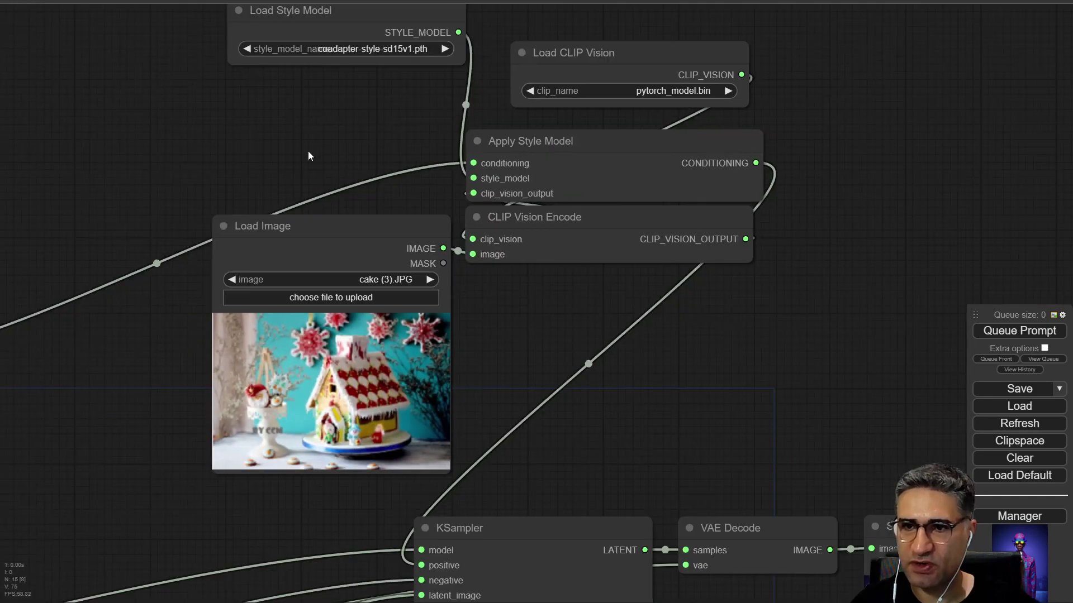
left_click_drag(339, 86, 340, 65)
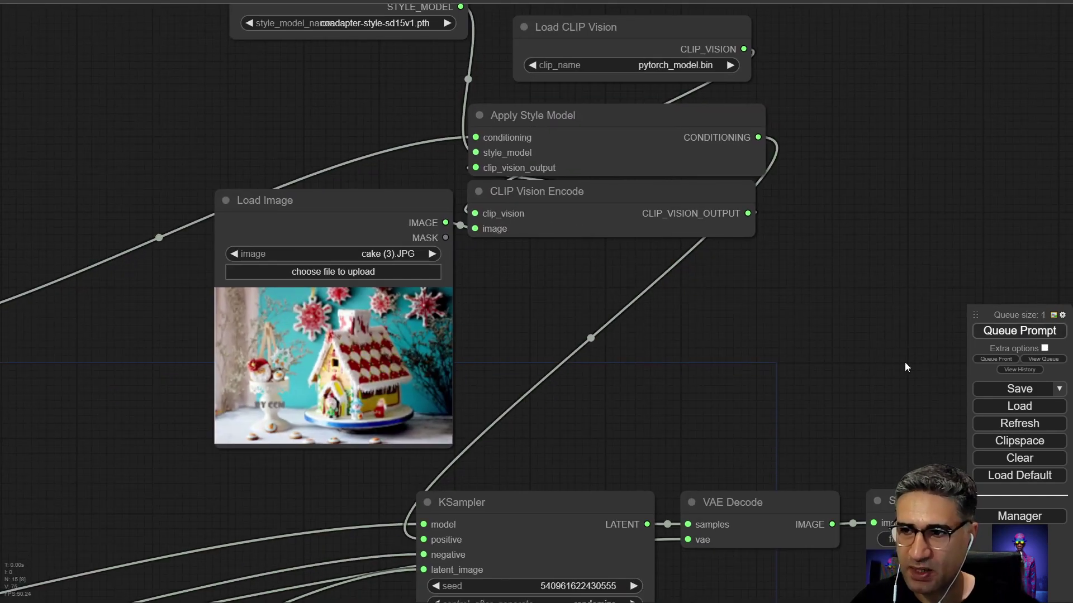
- Follow the KSampler preview of the cake-styled batch and examine the finished image grid in the Save Image node
left_click_drag(671, 393, 771, 55)
scroll(359, 324, "down", 6)
left_click_drag(367, 421, 673, 298)
scroll(255, 220, "up", 3)
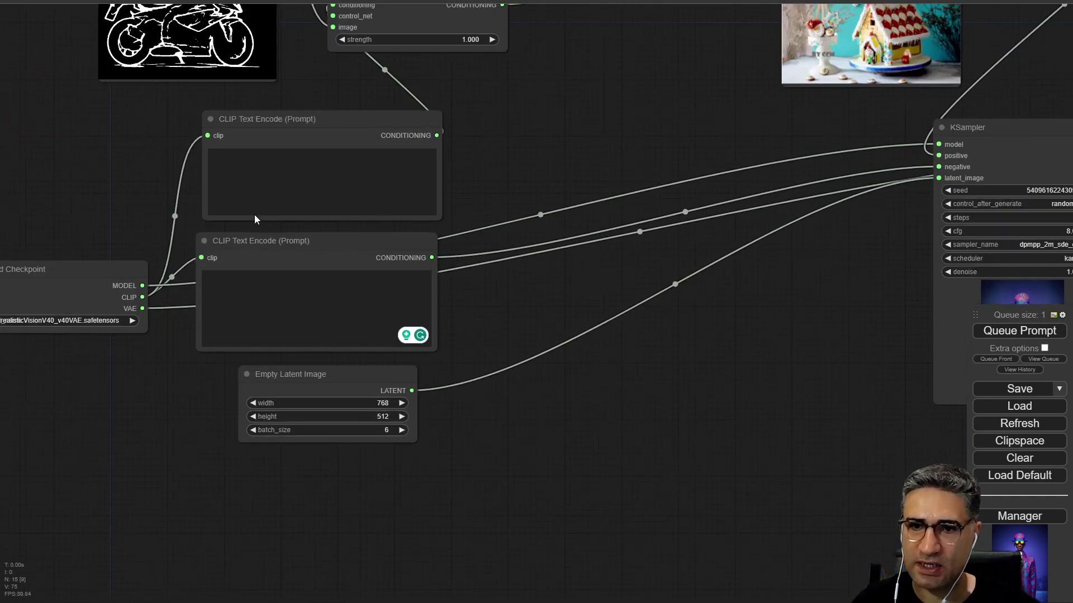
scroll(256, 219, "up", 2)
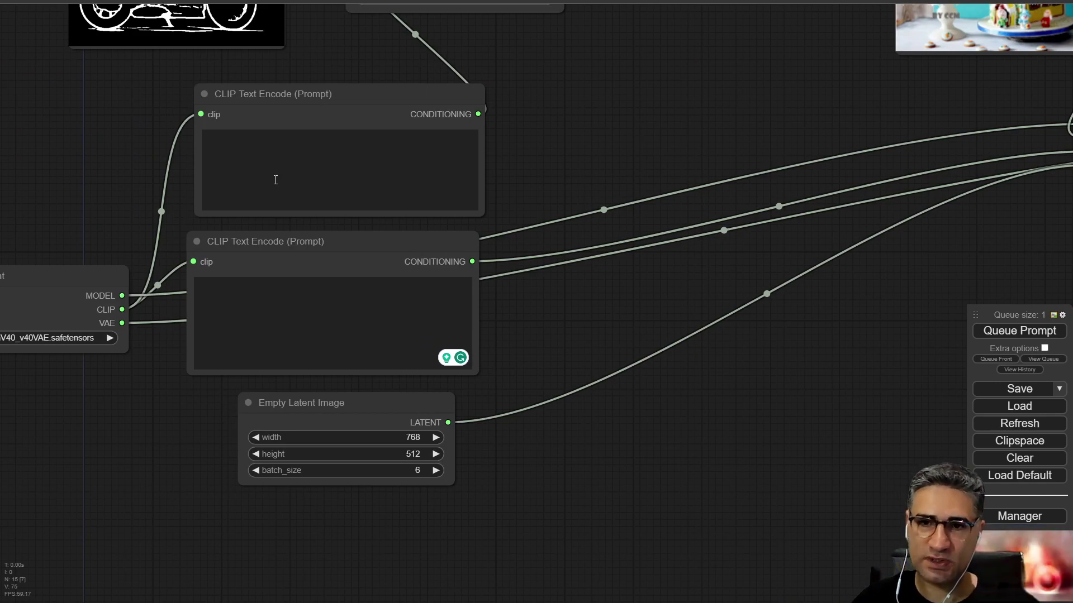
left_click_drag(903, 432, 59, 327)
scroll(256, 244, "up", 5)
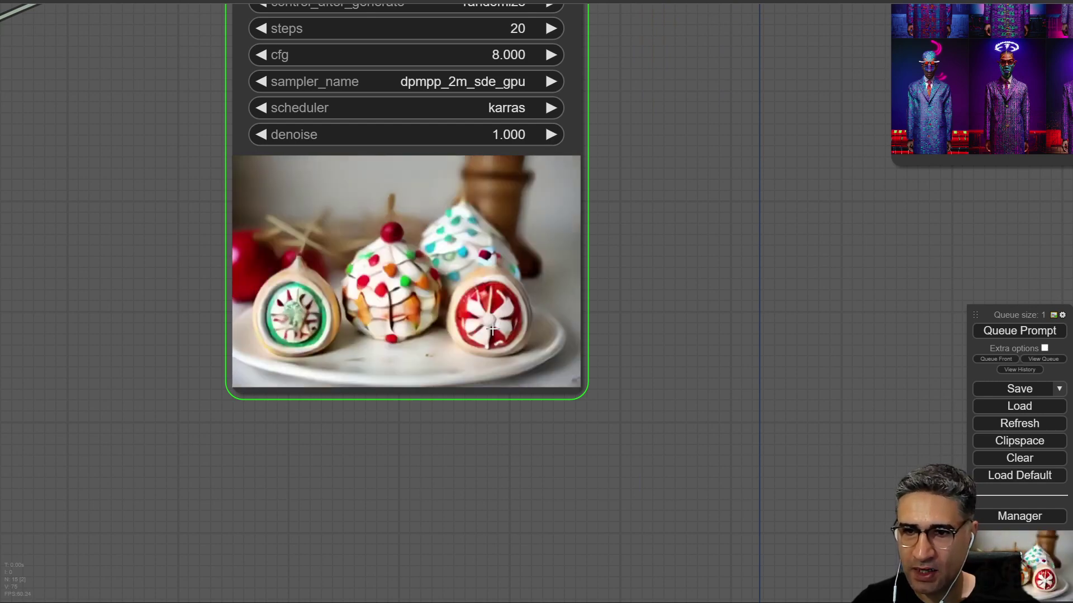
scroll(439, 338, "up", 5)
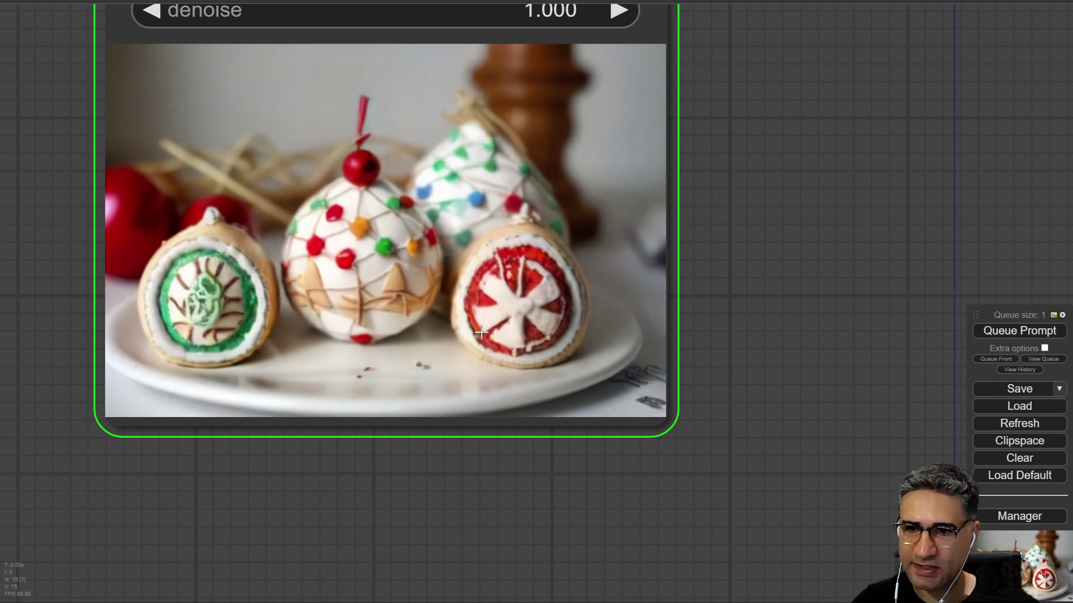
scroll(546, 262, "down", 5)
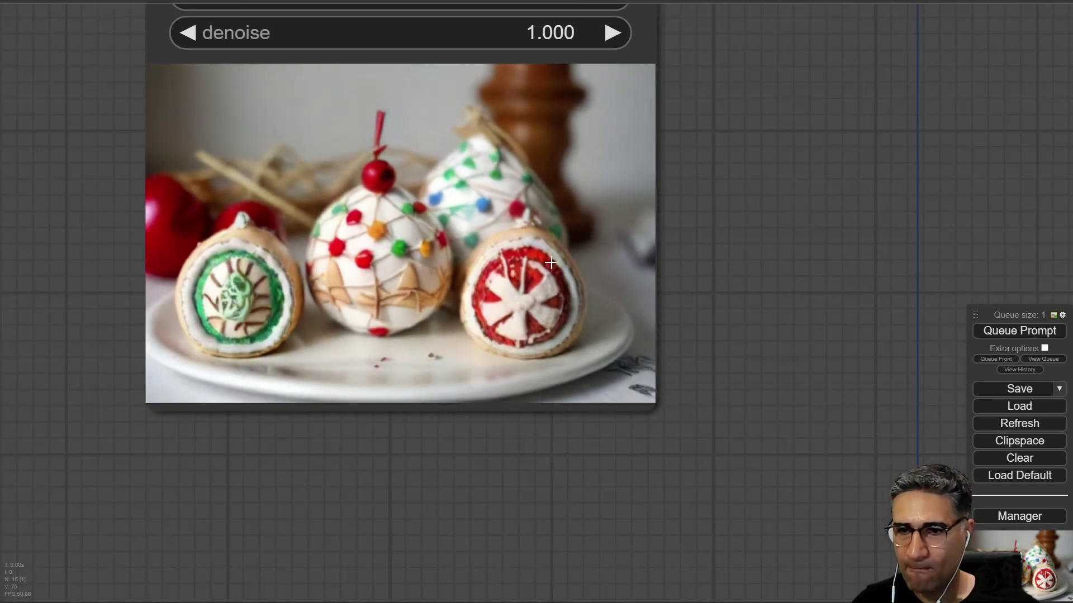
left_click_drag(880, 284, 168, 429)
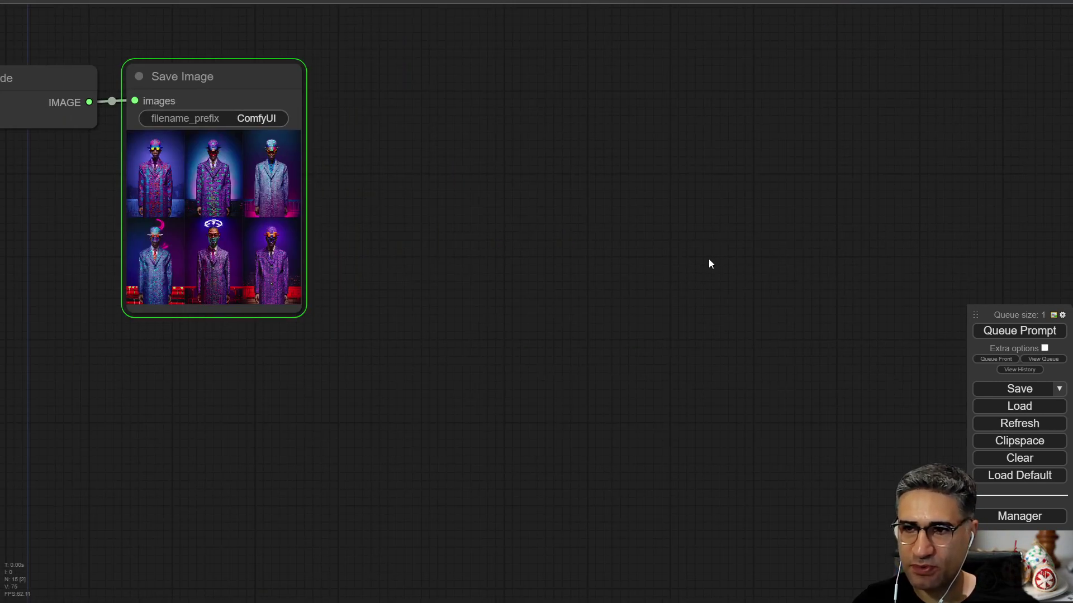
scroll(332, 224, "up", 5)
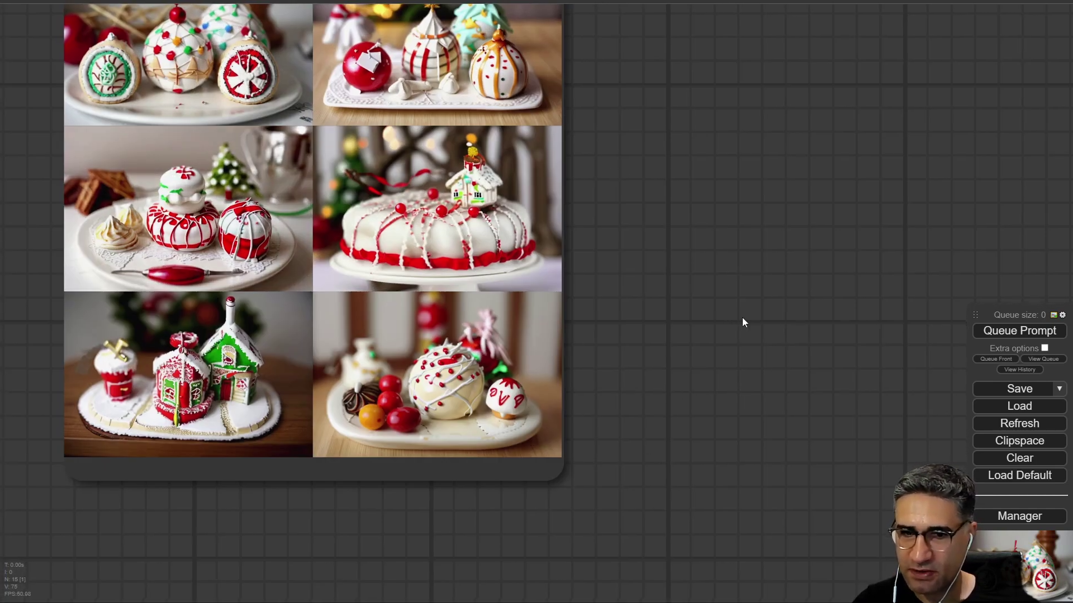
- Set the strength of the sketch adapter's Apply ControlNet node to 1.51
scroll(673, 458, "down", 10)
left_click_drag(499, 438, 747, 372)
left_click_drag(105, 113, 845, 199)
scroll(654, 221, "up", 6)
left_click_drag(842, 271, 553, 354)
scroll(582, 359, "up", 4)
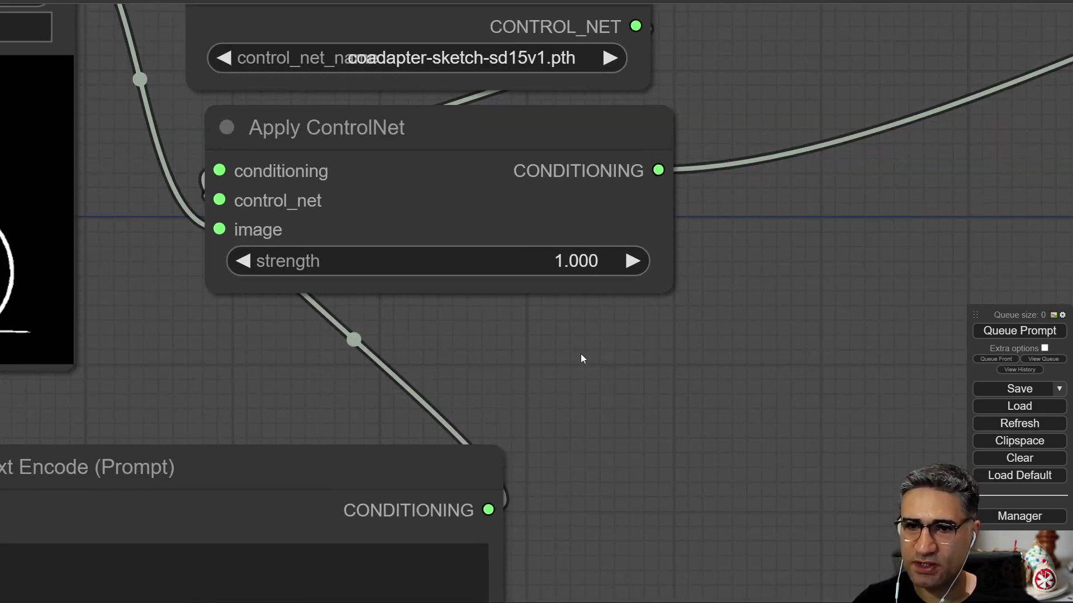
left_click_drag(458, 275, 481, 277)
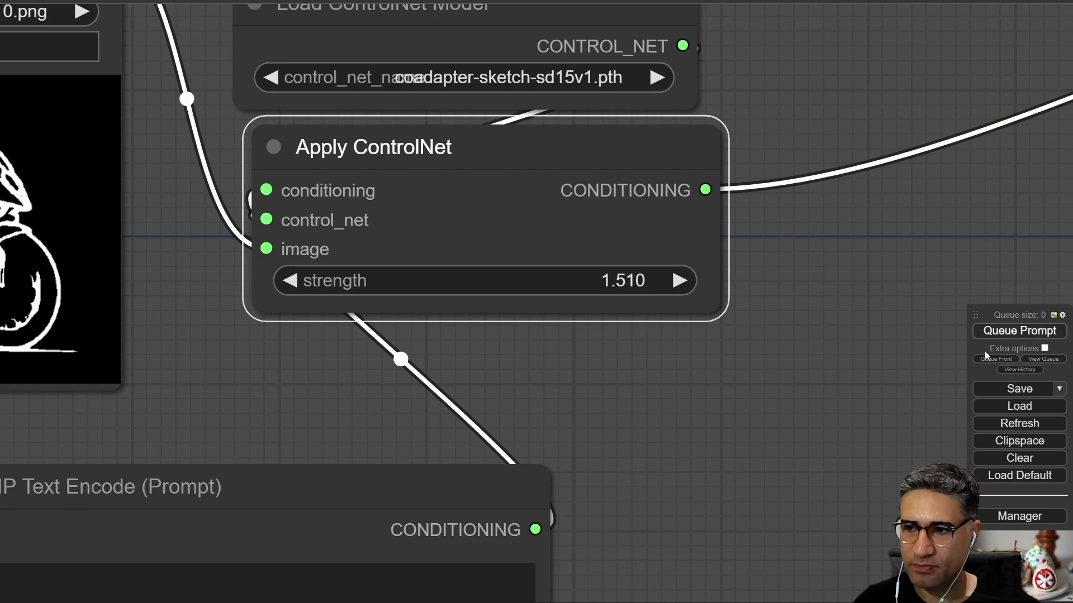
- Follow the KSampler preview of the cake-styled motorcycle batch generated with the sketch strength at 1.51
left_click_drag(485, 379, 96, 241)
scroll(96, 241, "down", 5)
left_click_drag(490, 334, 28, 136)
left_click_drag(239, 421, 84, 268)
scroll(84, 268, "up", 5)
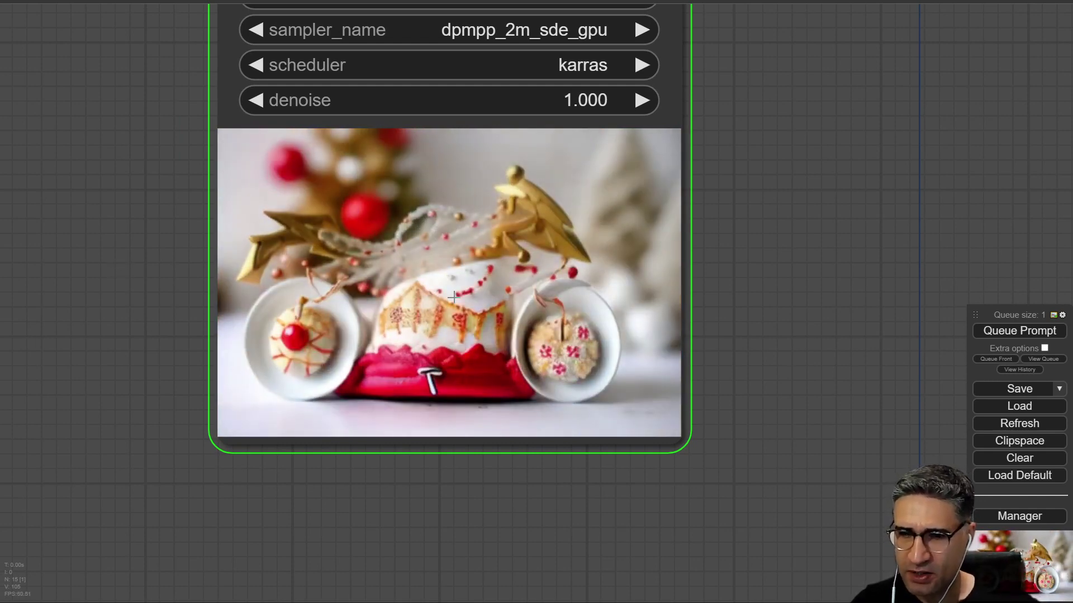
scroll(242, 325, "up", 3)
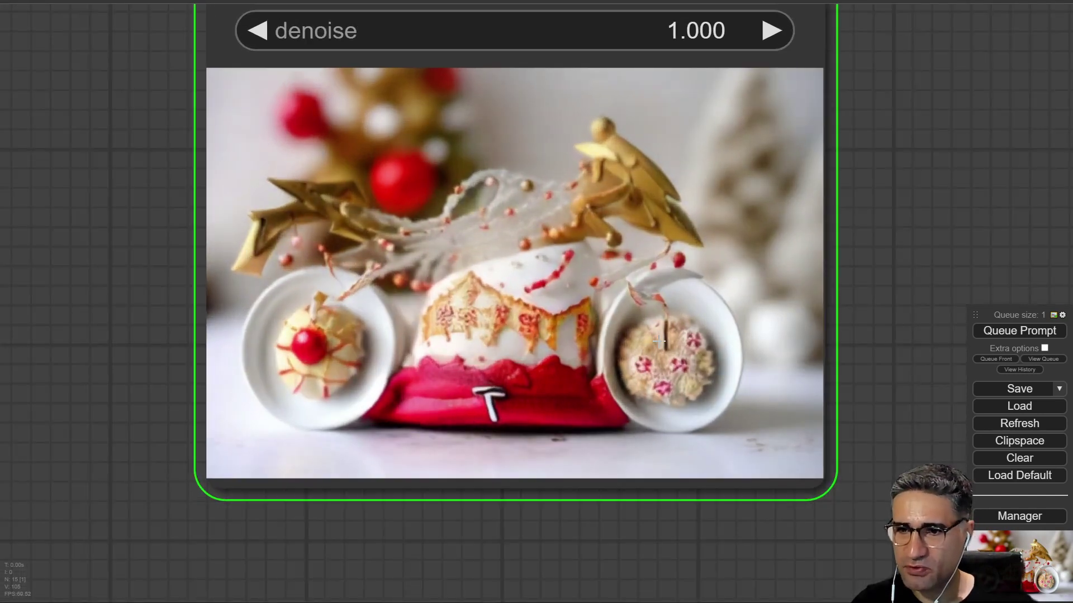
scroll(443, 274, "down", 5)
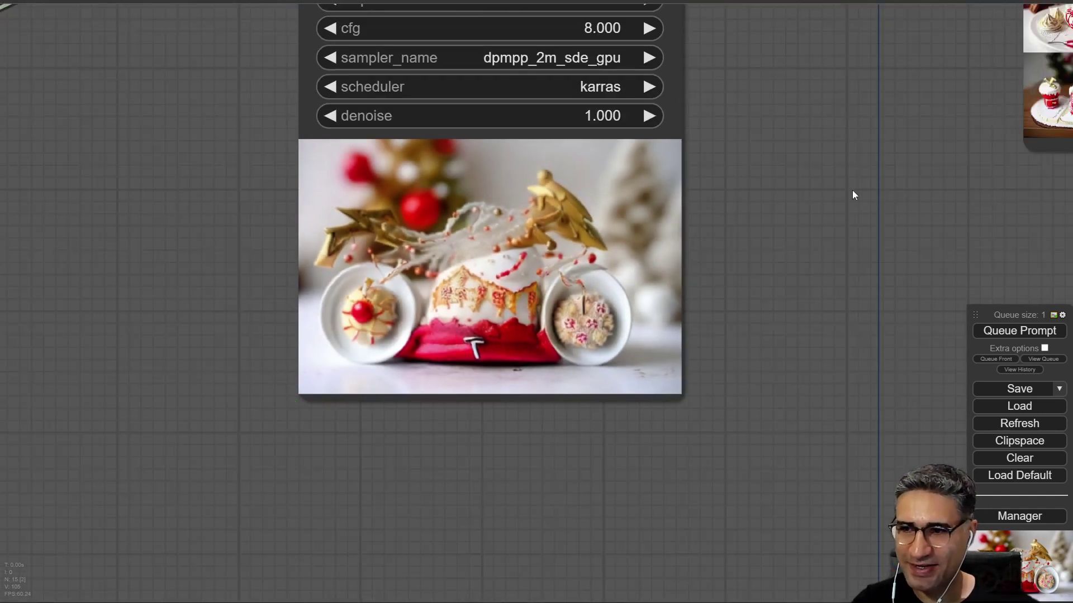
- Examine the finished cake-styled motorcycle grid in the Save Image node, comparing the individual images up close
left_click_drag(849, 196, 295, 252)
left_click_drag(253, 160, 156, 391)
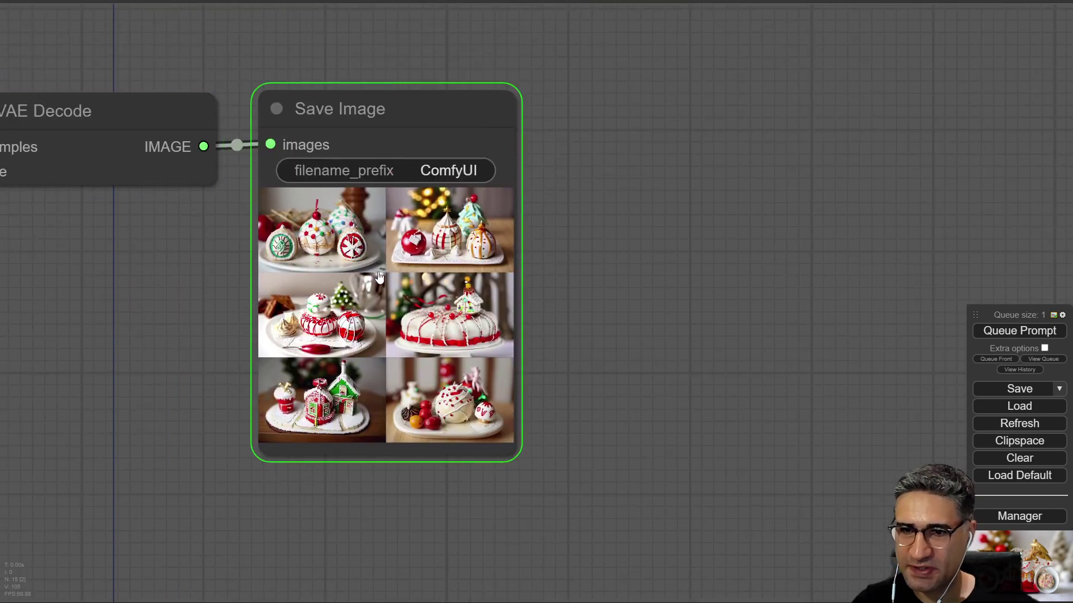
scroll(283, 223, "up", 5)
scroll(147, 294, "up", 5)
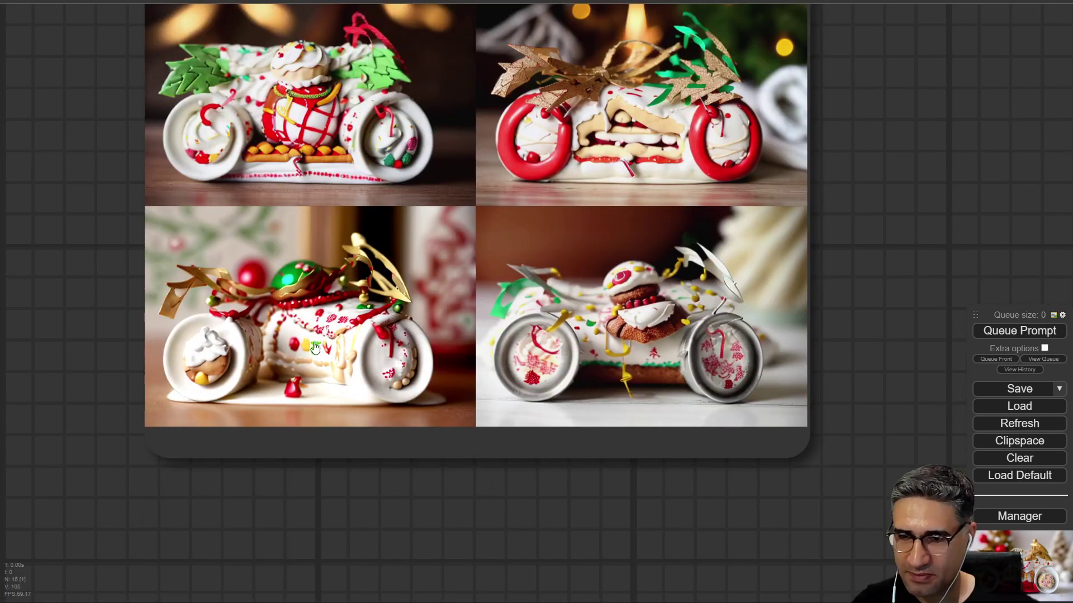
scroll(692, 378, "up", 5)
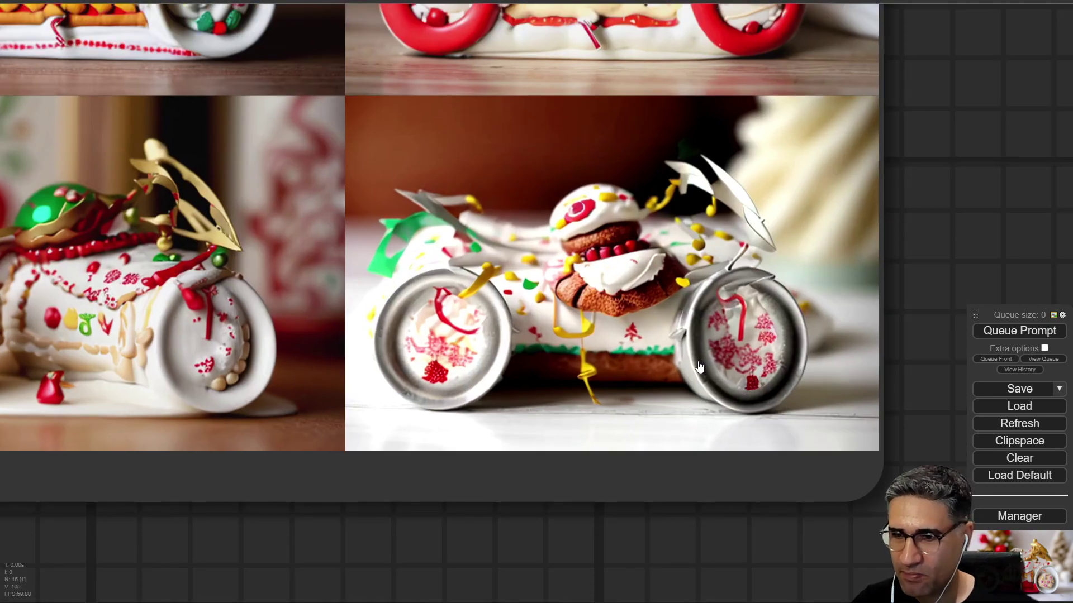
scroll(698, 366, "down", 8)
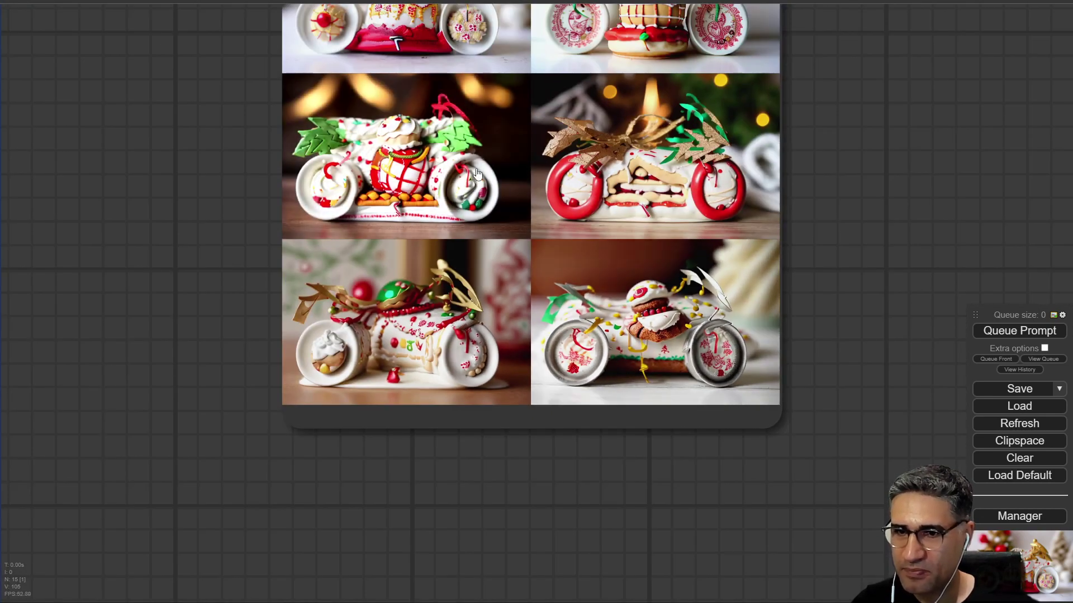
left_click_drag(223, 142, 226, 318)
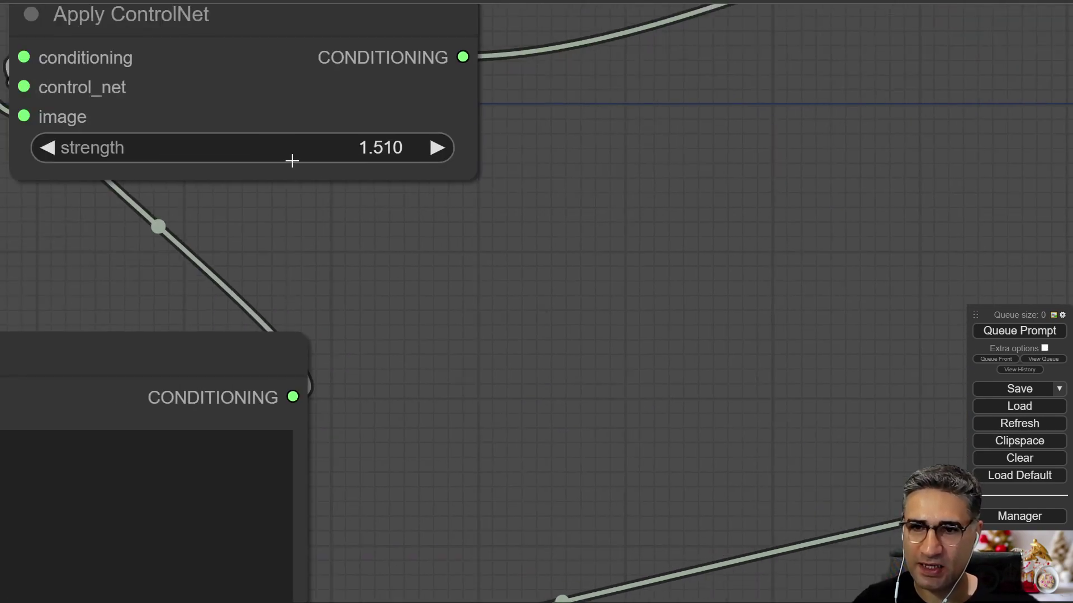
- Set the sketch Apply ControlNet strength to 1.94 and generate a new cake-styled batch, watching its KSampler preview
left_click_drag(293, 160, 304, 147)
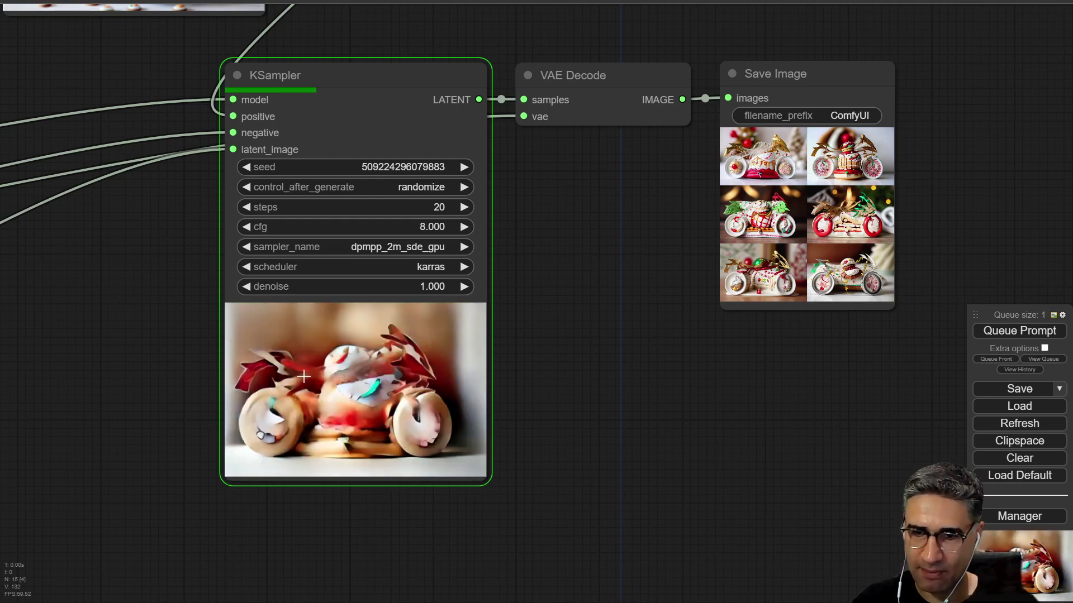
scroll(335, 424, "up", 4)
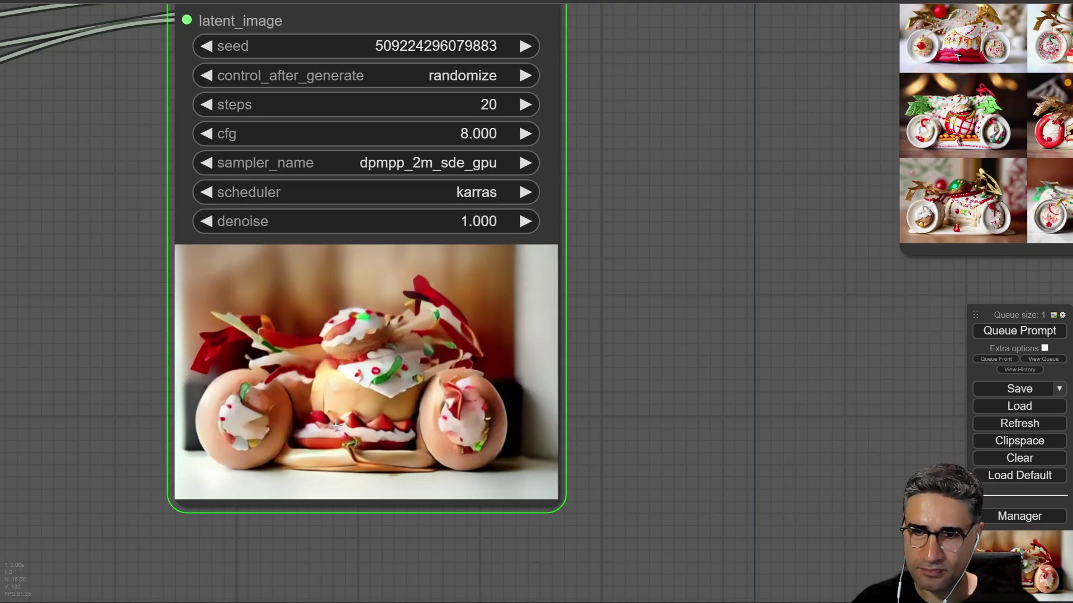
scroll(412, 407, "up", 1)
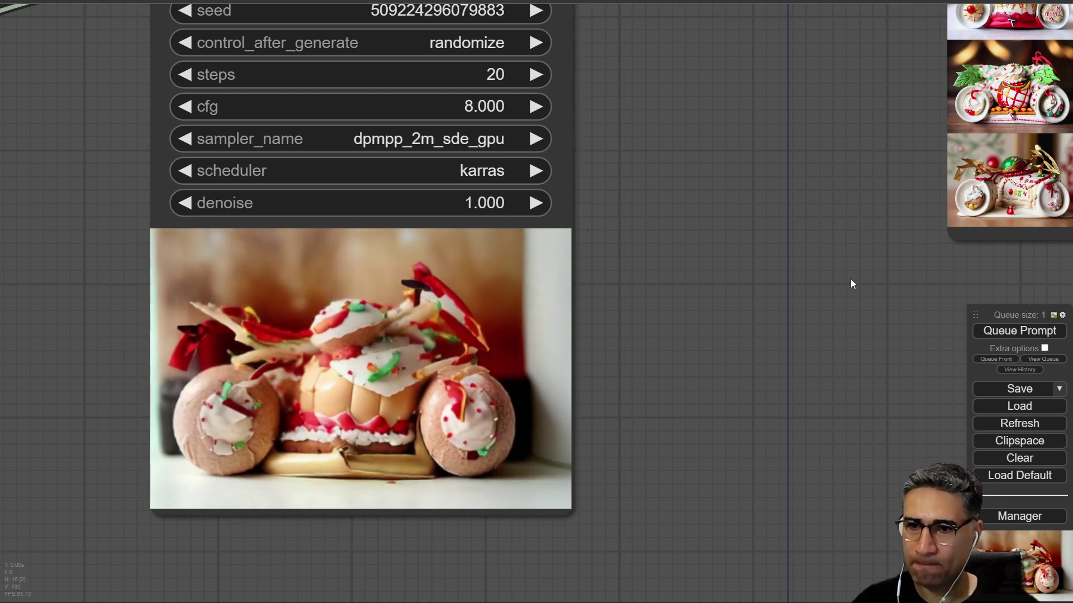
- Open the first image of the finished 1.94-strength batch in the Save Image node as an enlarged single view
left_click_drag(853, 277, 323, 416)
left_click_drag(386, 306, 213, 304)
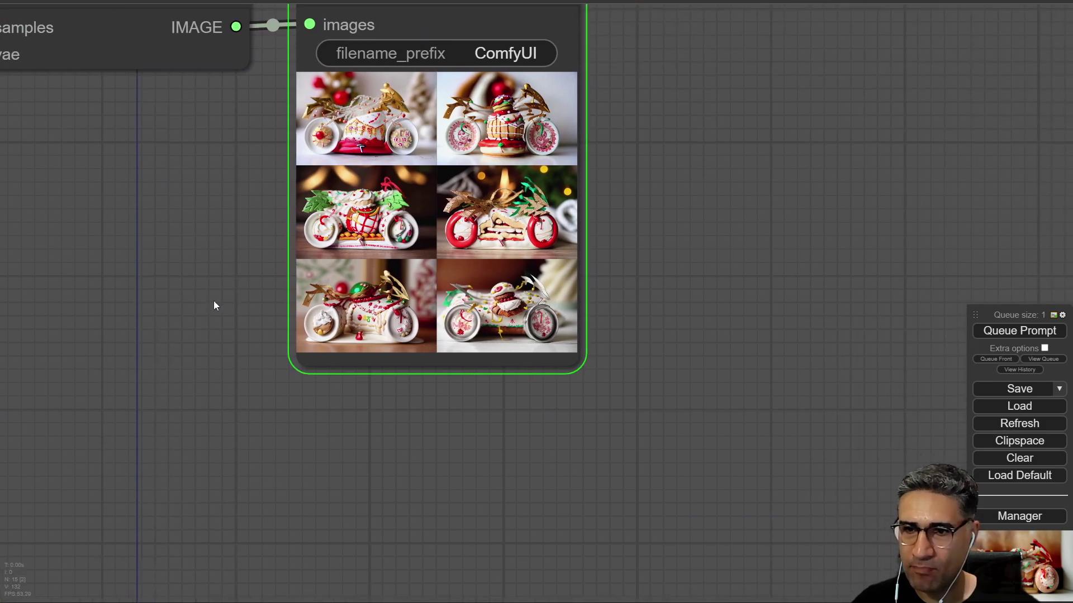
scroll(431, 372, "up", 4)
left_click_drag(431, 372, 412, 584)
left_click(346, 213)
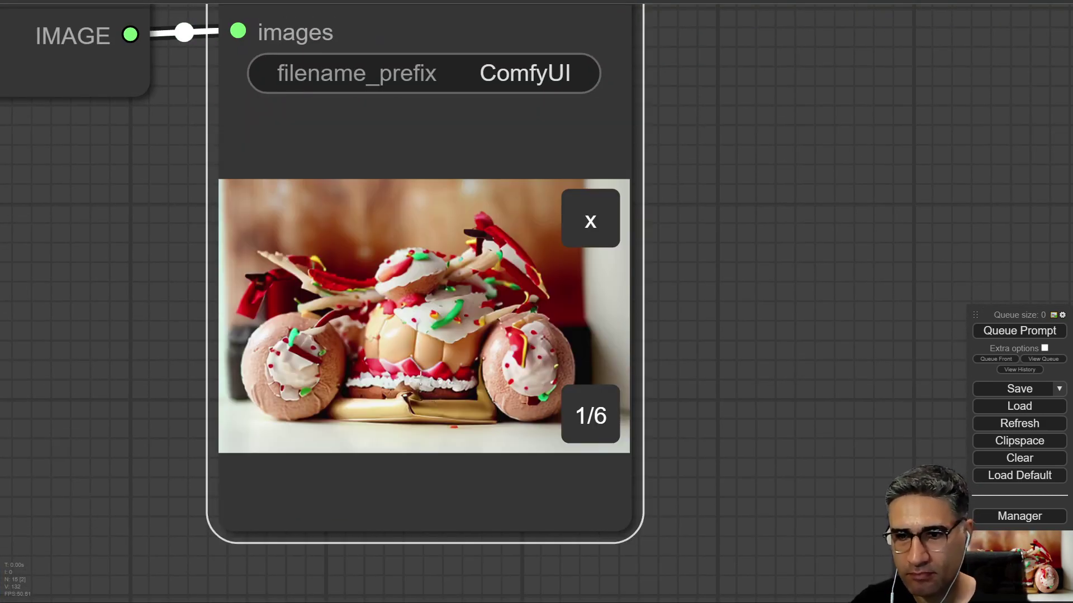
- Browse through all six cake-styled motorcycle images one by one, and return to the full grid
key("Right")
key("Right")
key("Right")
scroll(417, 405, "up", 6)
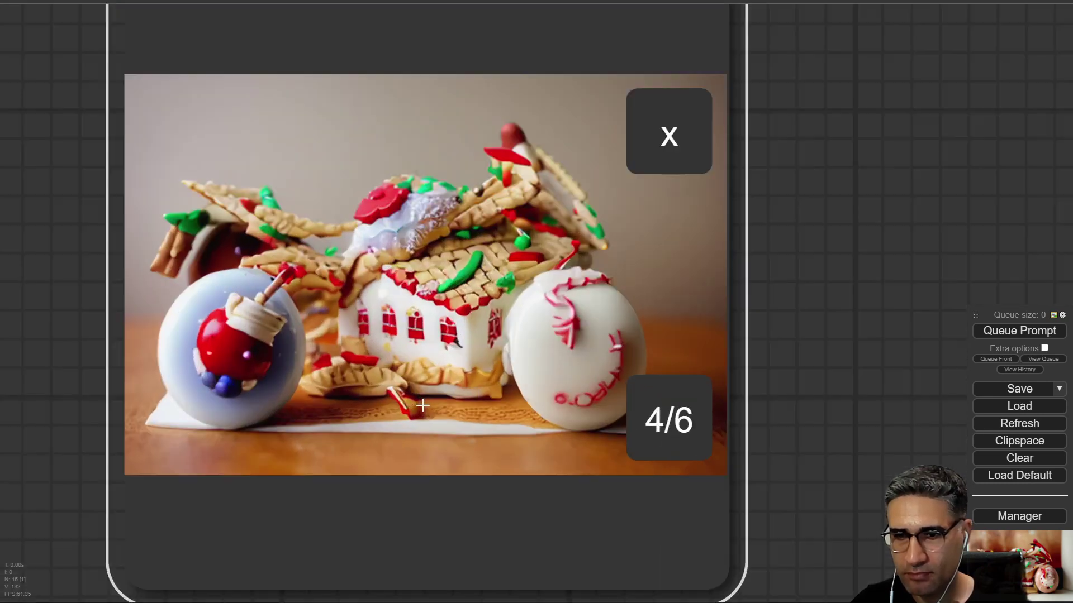
key("Right")
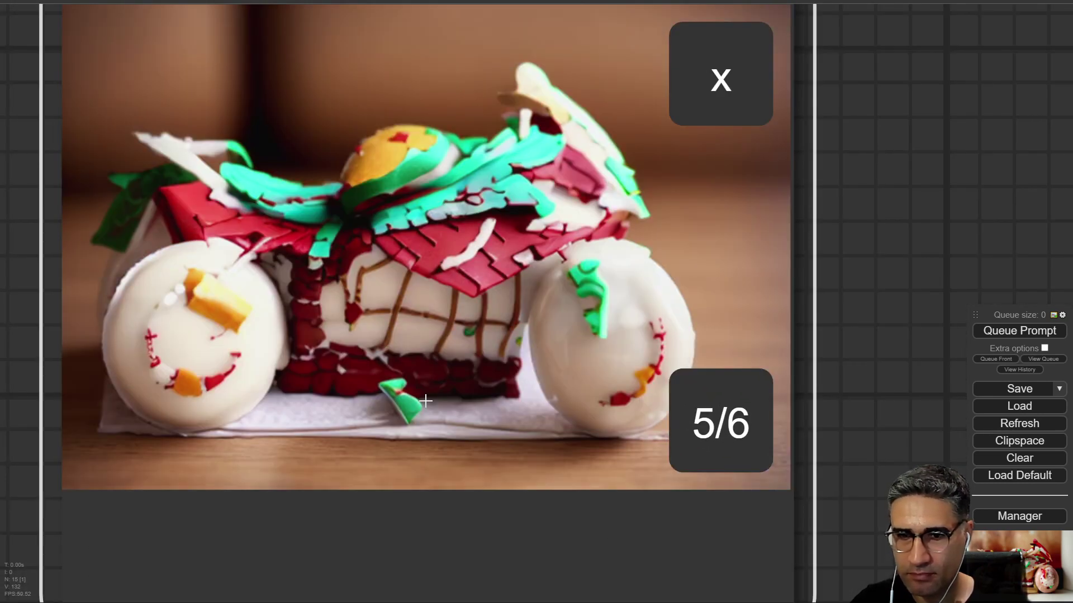
key("Right")
key("Right")
key("Right")
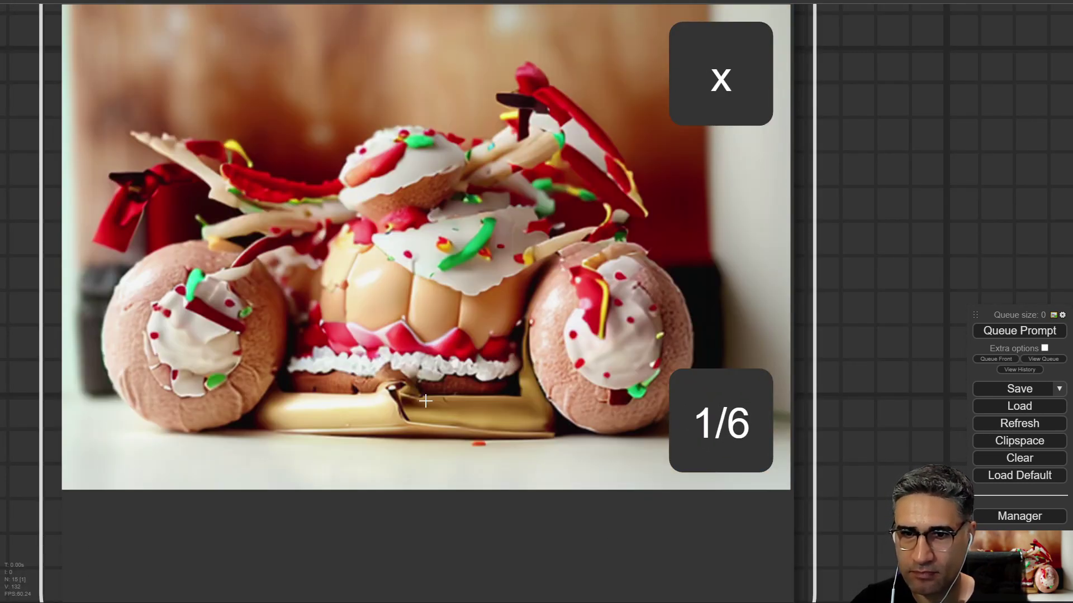
key("Right")
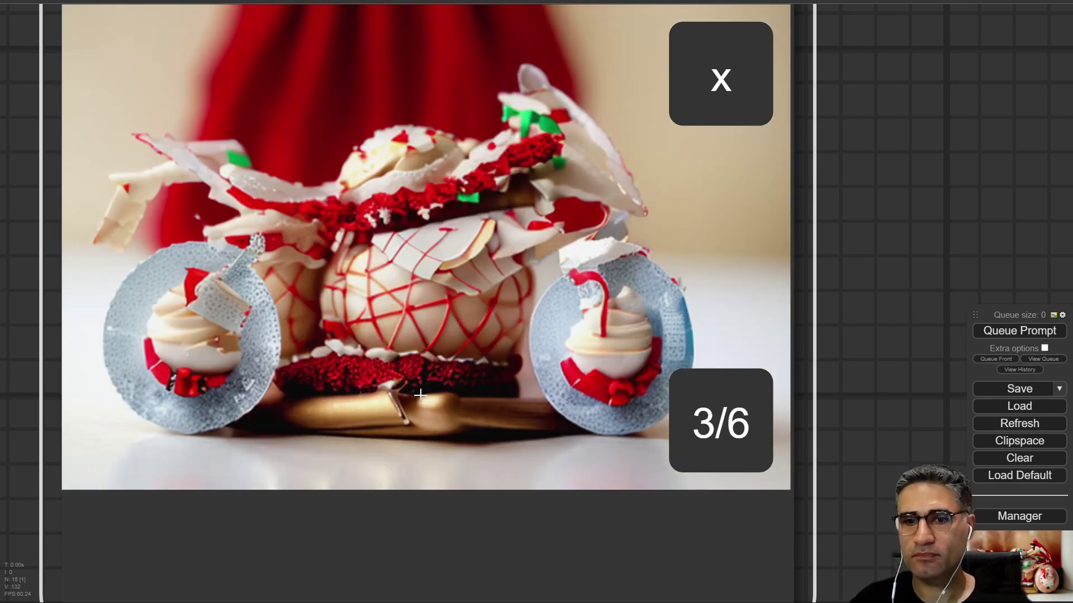
key("Right")
key("Right")
key("Right")
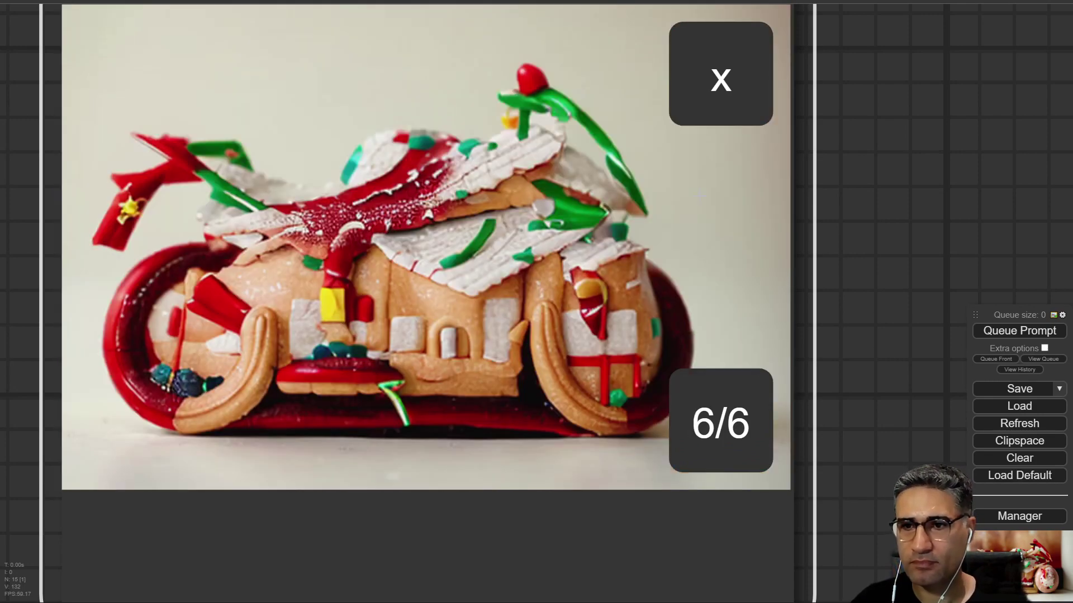
left_click(715, 70)
scroll(601, 277, "down", 17)
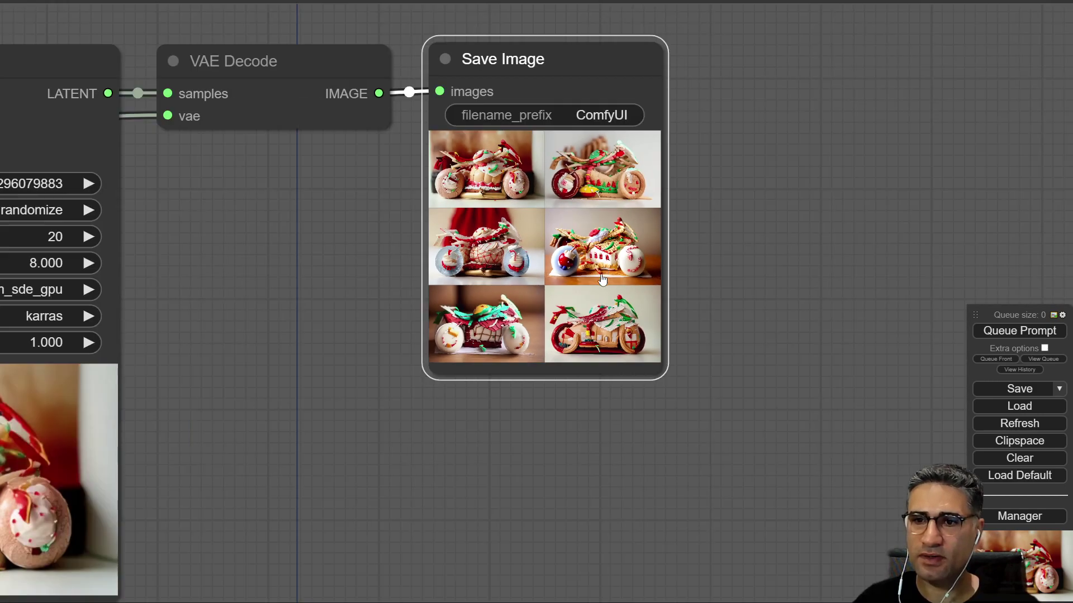
- Change the style adapter's Load Image to salad (2) (2).JPG and queue the prompt for a new batch
left_click_drag(553, 407, 838, 447)
left_click_drag(324, 470, 595, 508)
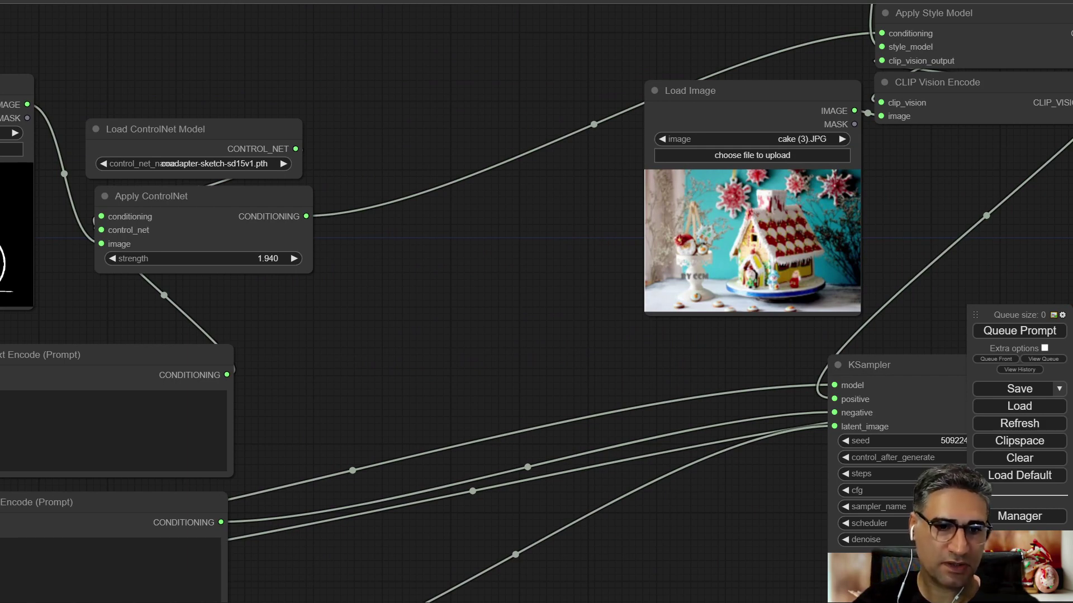
left_click_drag(698, 230, 764, 227)
scroll(748, 261, "up", 12)
scroll(703, 247, "up", 2)
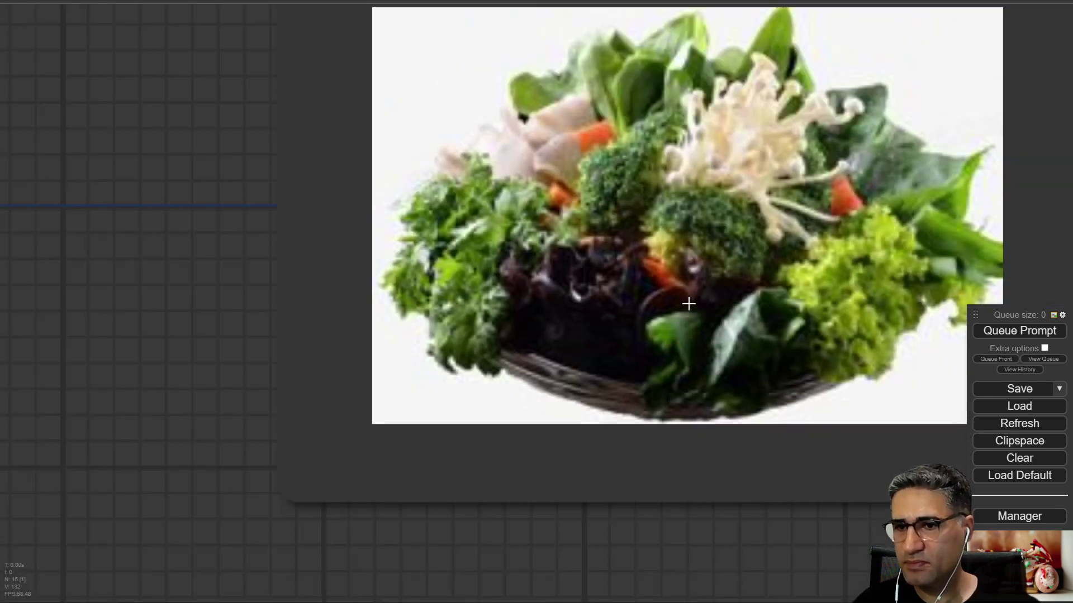
scroll(690, 302, "down", 9)
left_click(1044, 329)
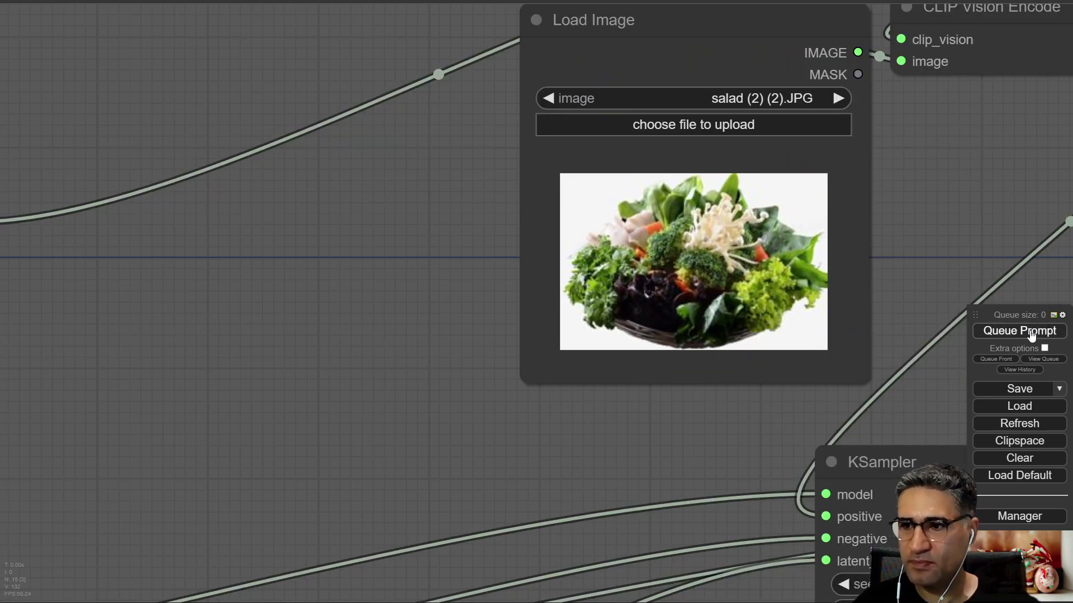
- Follow the KSampler preview of the salad-styled motorcycle batch while it generates
left_click_drag(418, 447, 115, 289)
scroll(115, 288, "down", 6)
left_click_drag(529, 190, 608, 137)
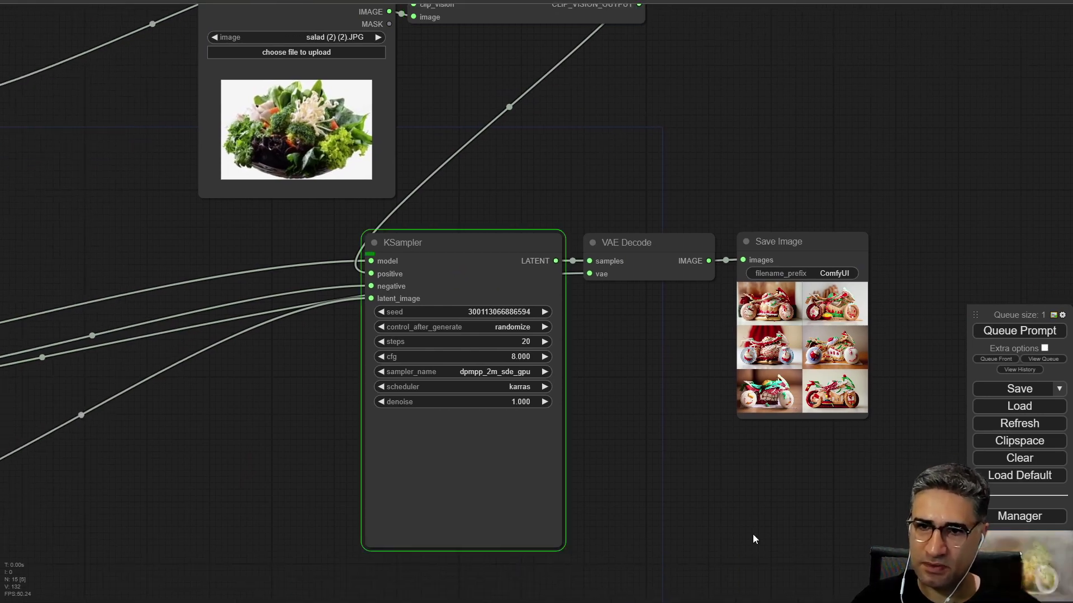
scroll(475, 486, "up", 9)
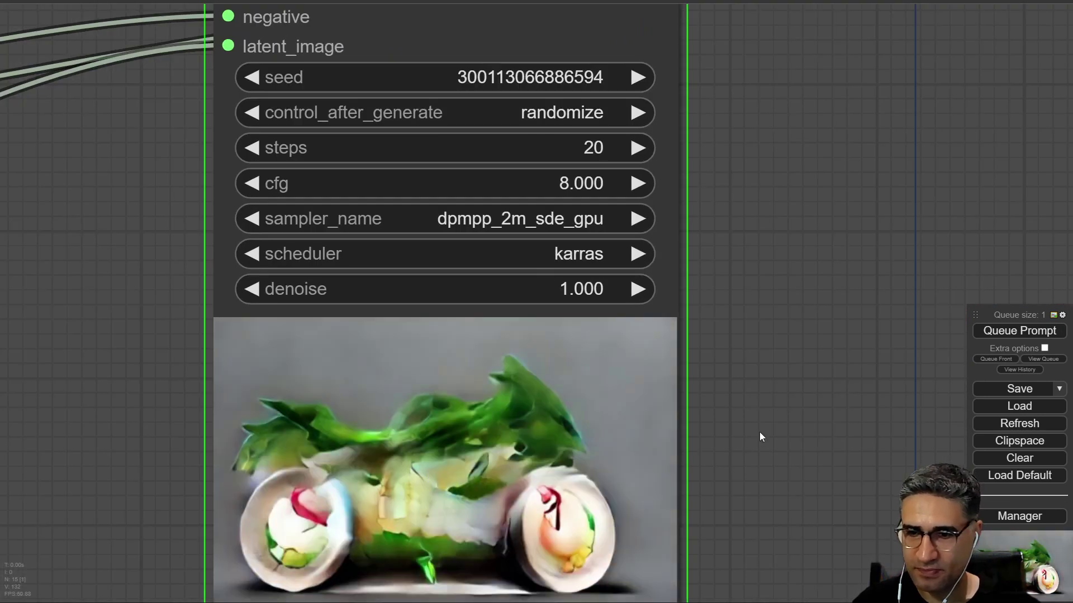
left_click_drag(759, 431, 763, 209)
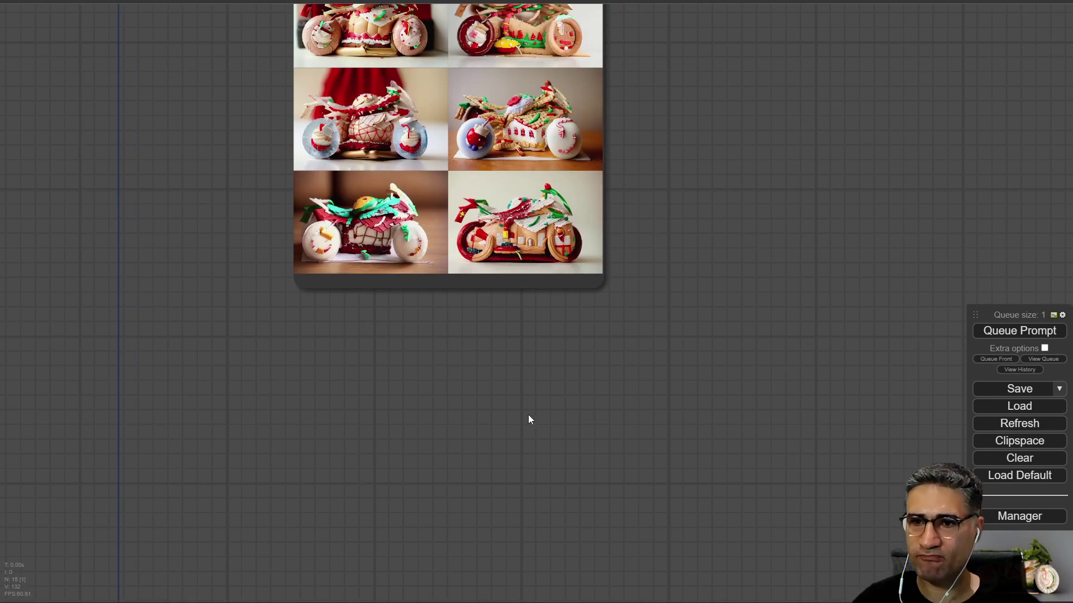
- Examine the finished salad-styled motorcycle images in the Save Image node, zooming in on the individual results
left_click_drag(528, 415, 561, 586)
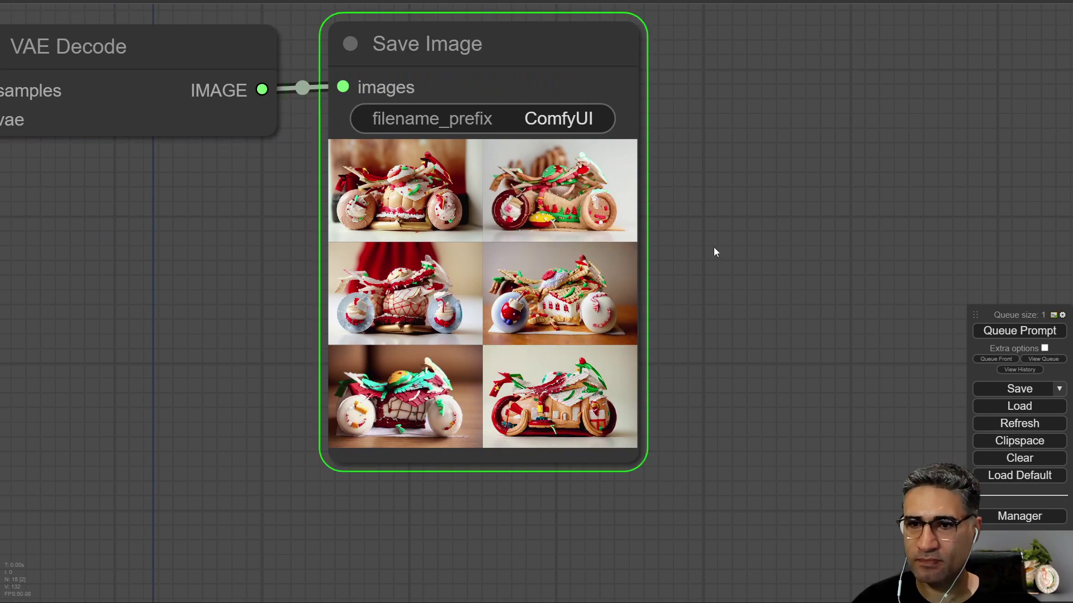
scroll(698, 240, "up", 5)
left_click_drag(672, 224, 889, 237)
scroll(615, 196, "up", 6)
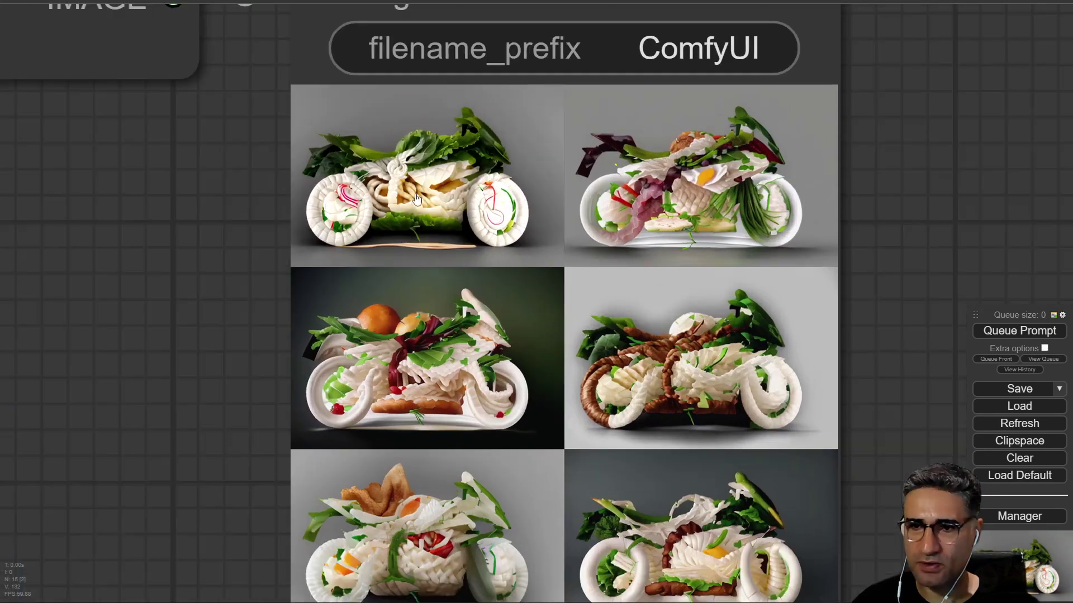
left_click_drag(286, 352, 189, 168)
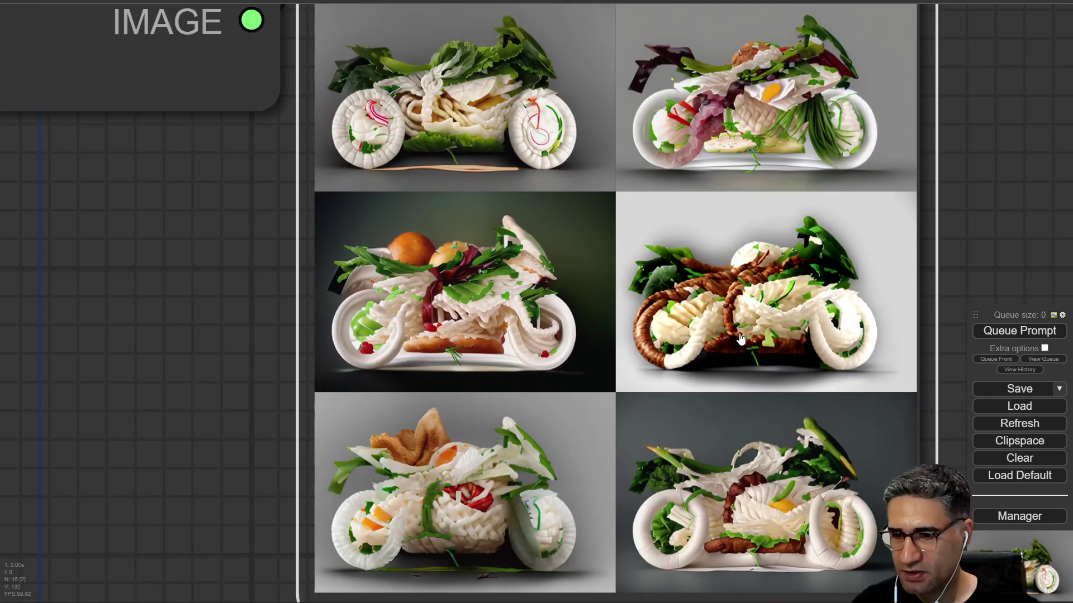
scroll(738, 330, "down", 4)
left_click_drag(160, 402, 122, 271)
scroll(553, 438, "up", 6)
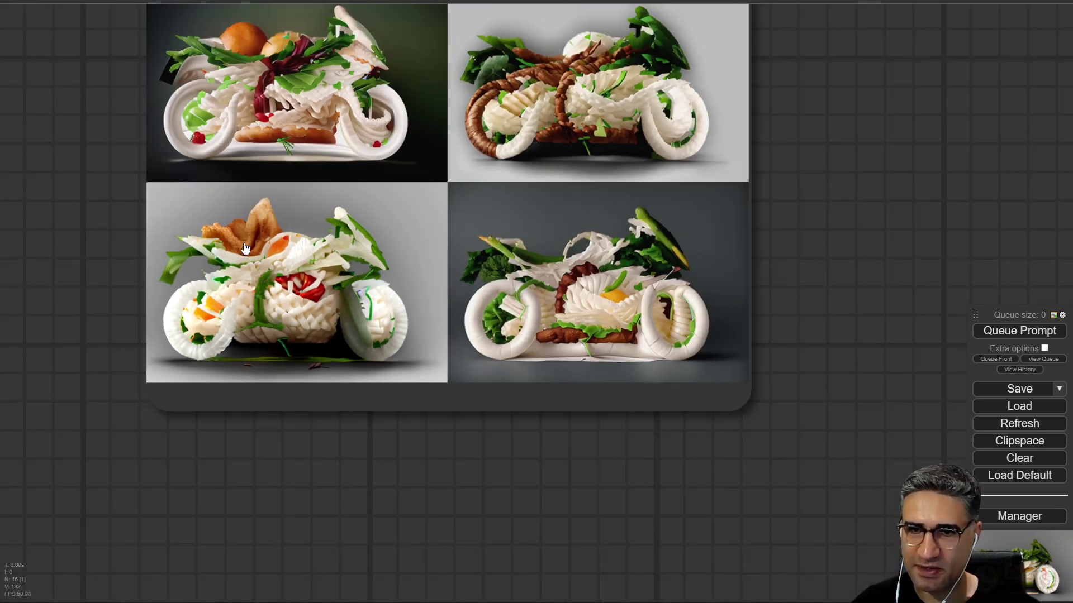
scroll(254, 255, "down", 6)
left_click_drag(91, 110, 137, 383)
scroll(307, 147, "up", 6)
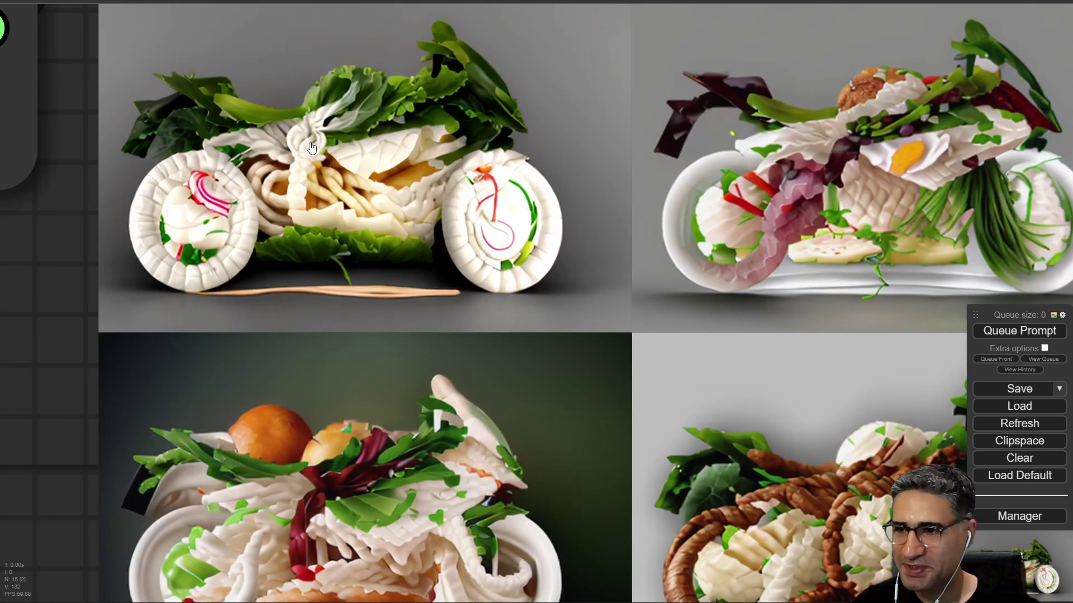
- Set the sketch Apply ControlNet strength to 1.48 and queue the prompt for another salad-styled batch
scroll(308, 145, "down", 14)
left_click_drag(111, 385, 898, 504)
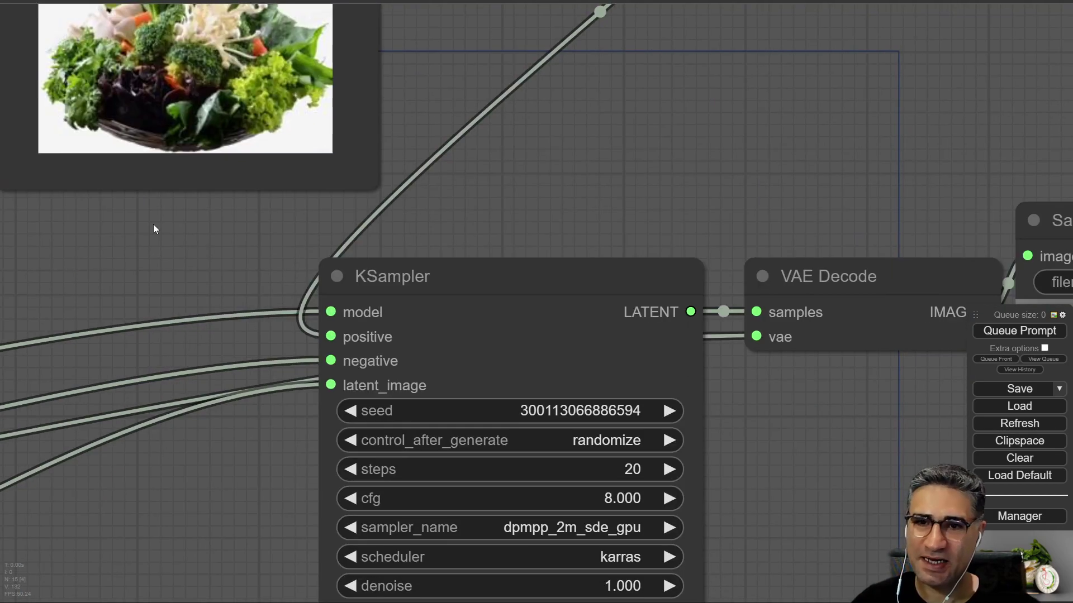
left_click_drag(129, 223, 1048, 329)
left_click_drag(212, 252, 710, 297)
left_click_drag(703, 242, 678, 241)
left_click(1032, 334)
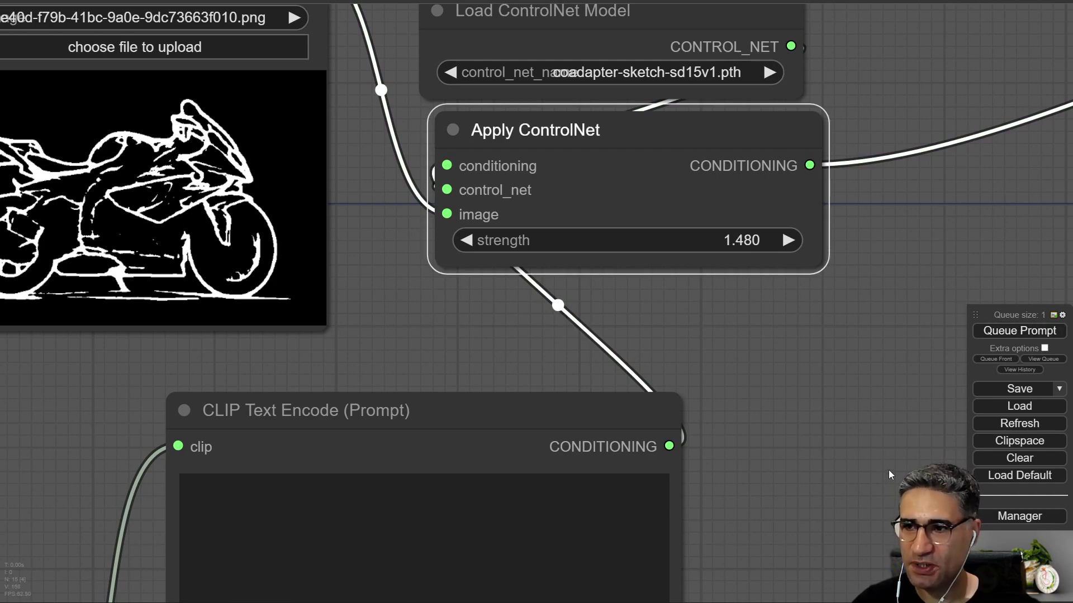
- Follow the KSampler preview of the salad-styled batch with the 1.48 sketch strength, enlarging the preview image
left_click_drag(838, 545, 273, 45)
left_click_drag(814, 458, 251, 66)
scroll(322, 156, "down", 5)
left_click_drag(395, 207, 335, 450)
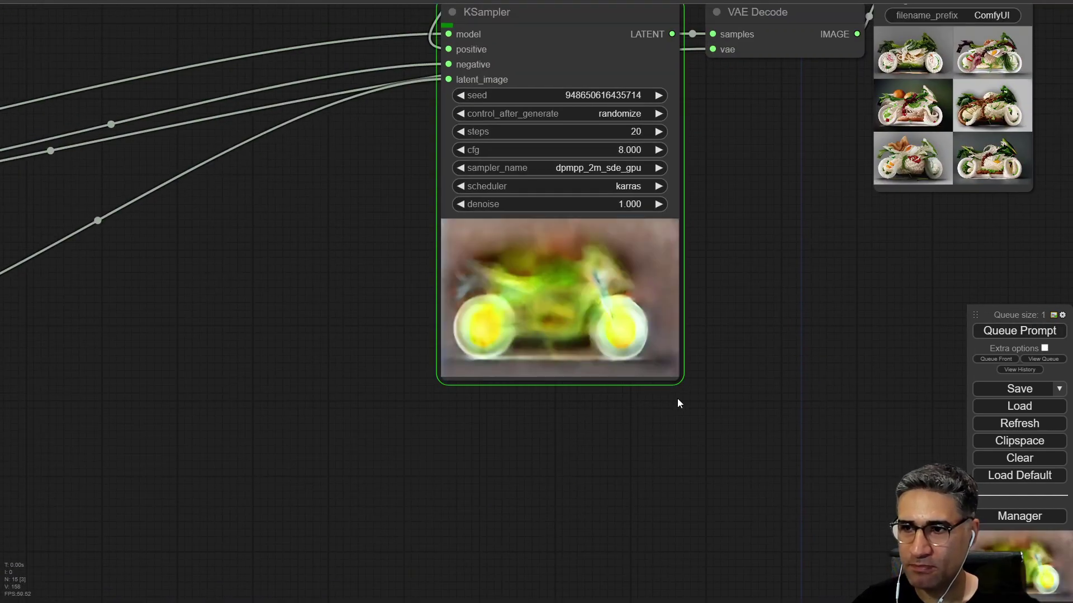
scroll(581, 237, "up", 6)
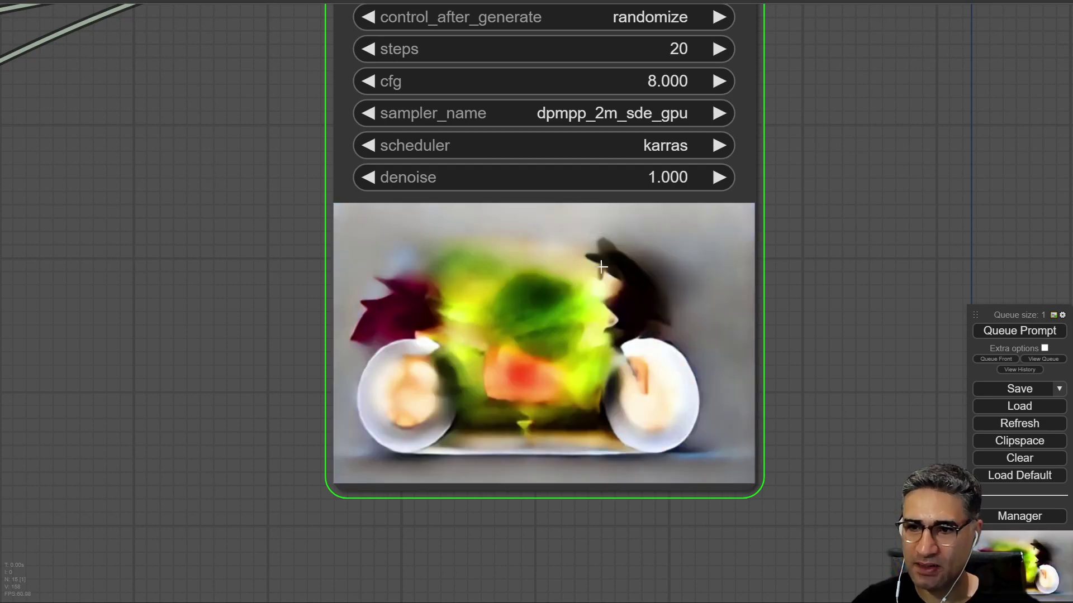
scroll(564, 359, "up", 4)
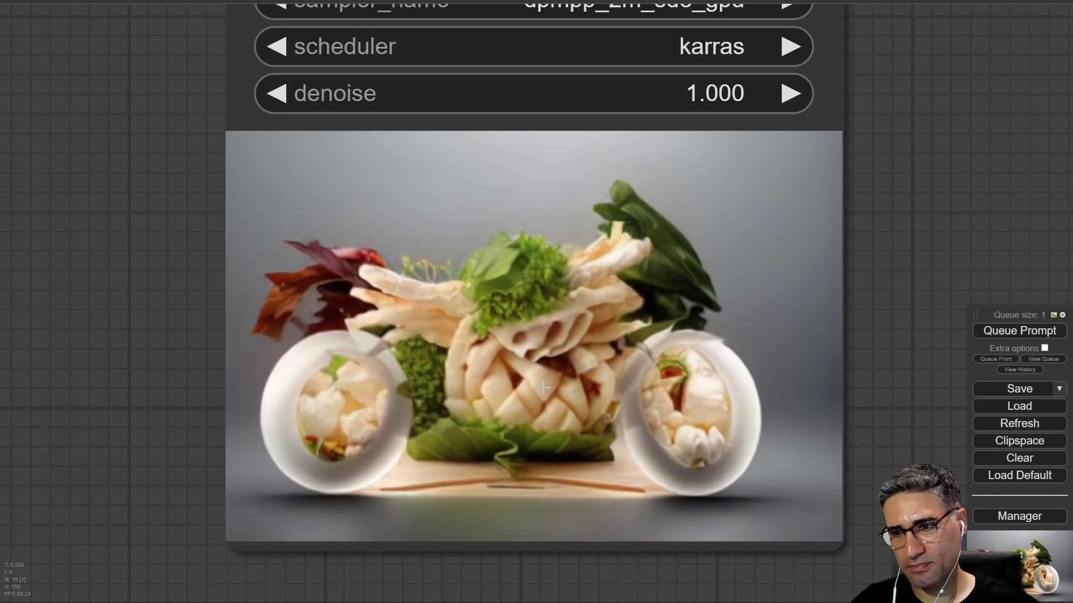
- Examine the finished salad-styled batch made with the 1.48 sketch strength in the Save Image node, zooming in on the images
scroll(534, 391, "down", 9)
left_click_drag(699, 335, 231, 367)
scroll(415, 214, "up", 10)
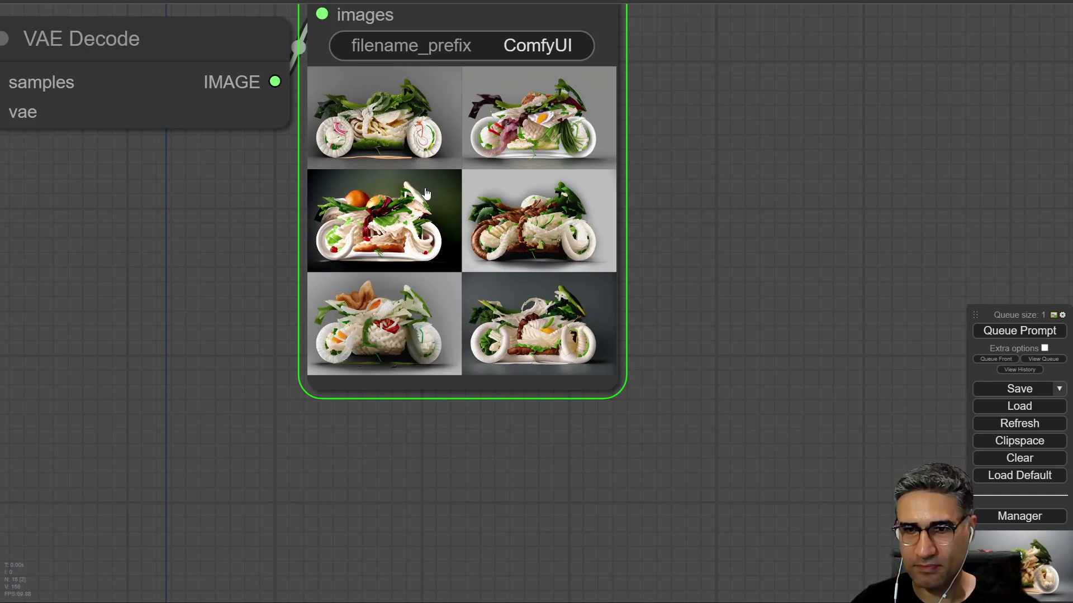
left_click_drag(149, 170, 123, 201)
scroll(627, 187, "up", 5)
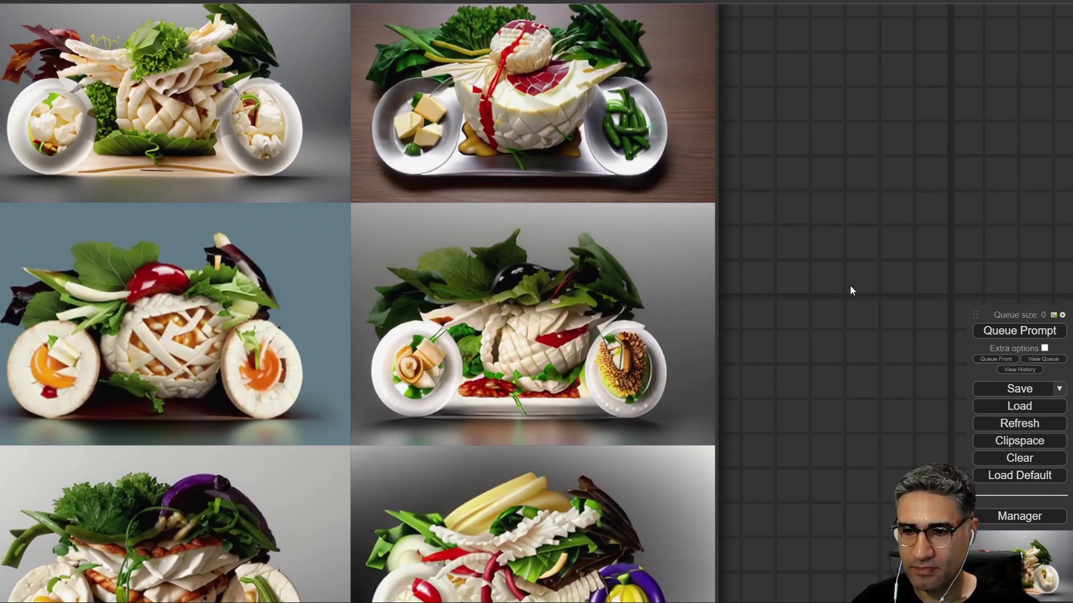
left_click_drag(849, 286, 897, 337)
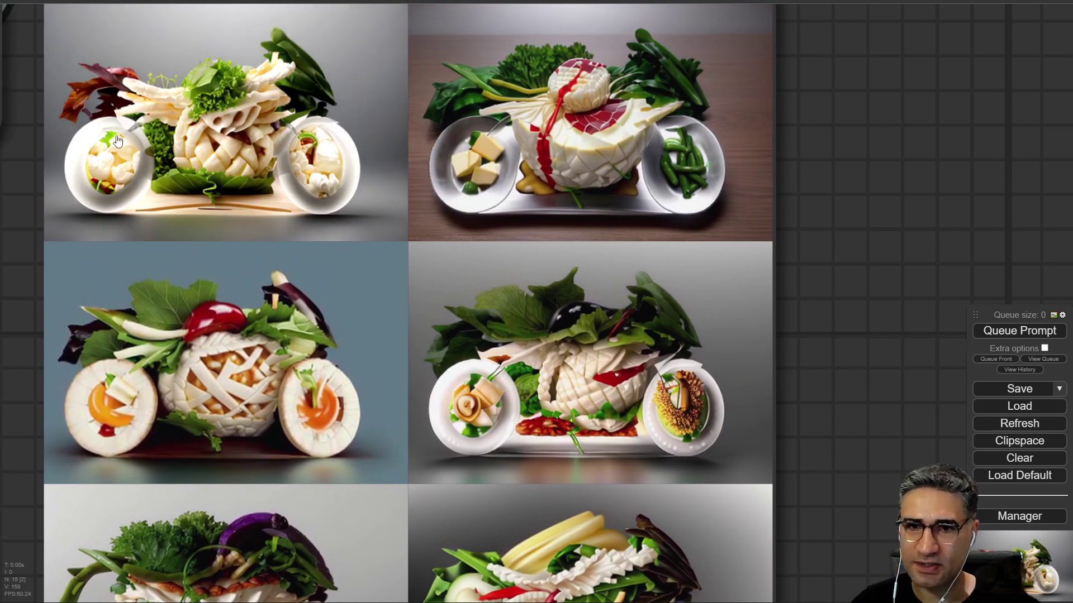
scroll(95, 279, "down", 10)
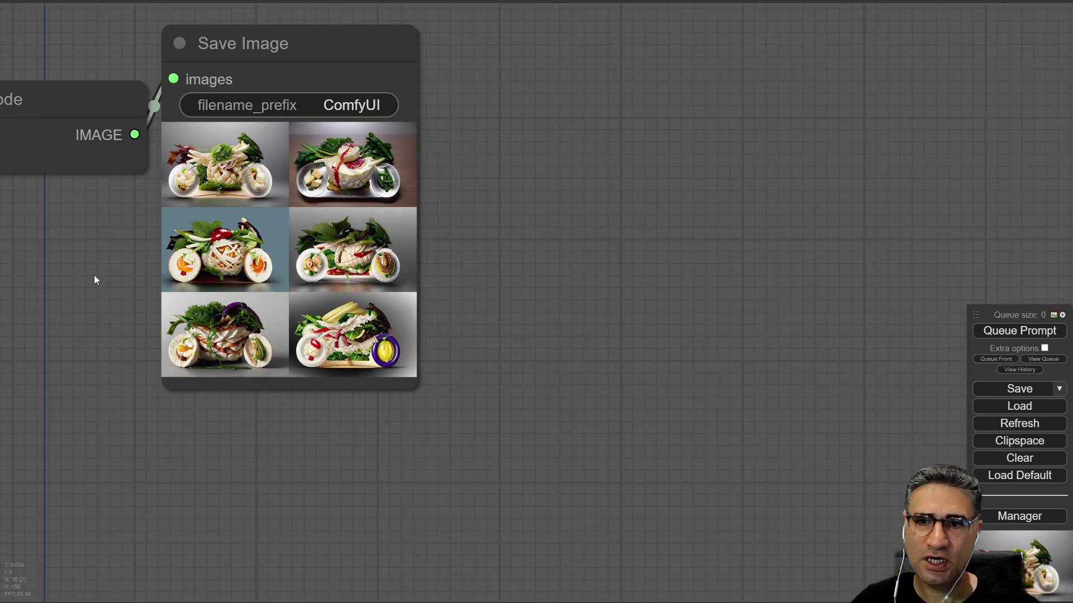
- Replace the salad style image with maxresdefault (6).jpg in its Load Image node and queue the prompt
left_click_drag(94, 276, 804, 350)
scroll(552, 342, "down", 7)
left_click_drag(179, 224, 805, 183)
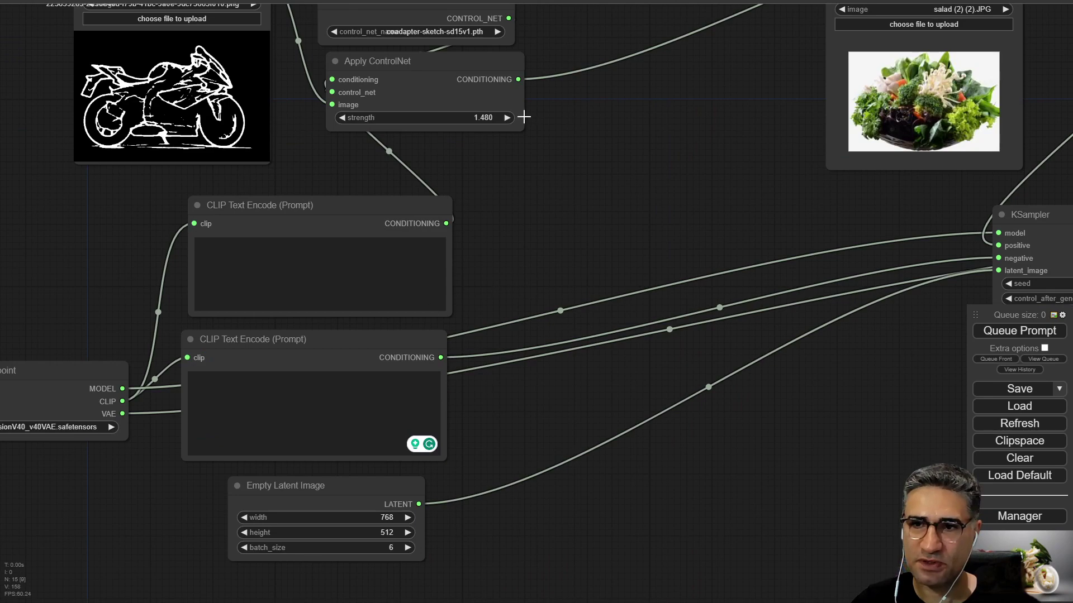
left_click_drag(697, 132, 503, 400)
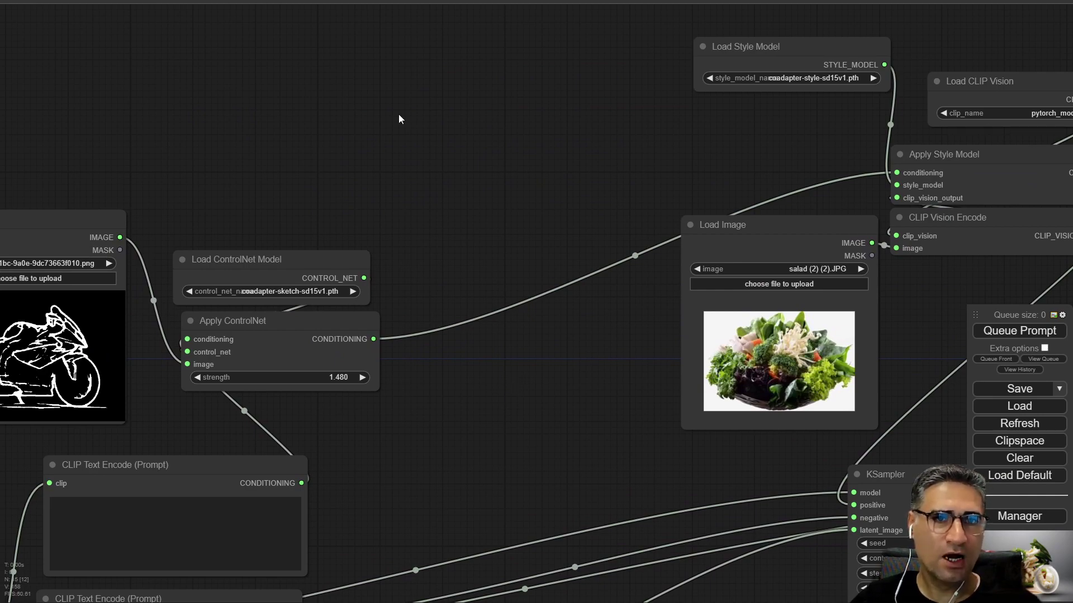
left_click_drag(265, 93, 159, 82)
left_click_drag(855, 344, 634, 275)
scroll(355, 274, "up", 6)
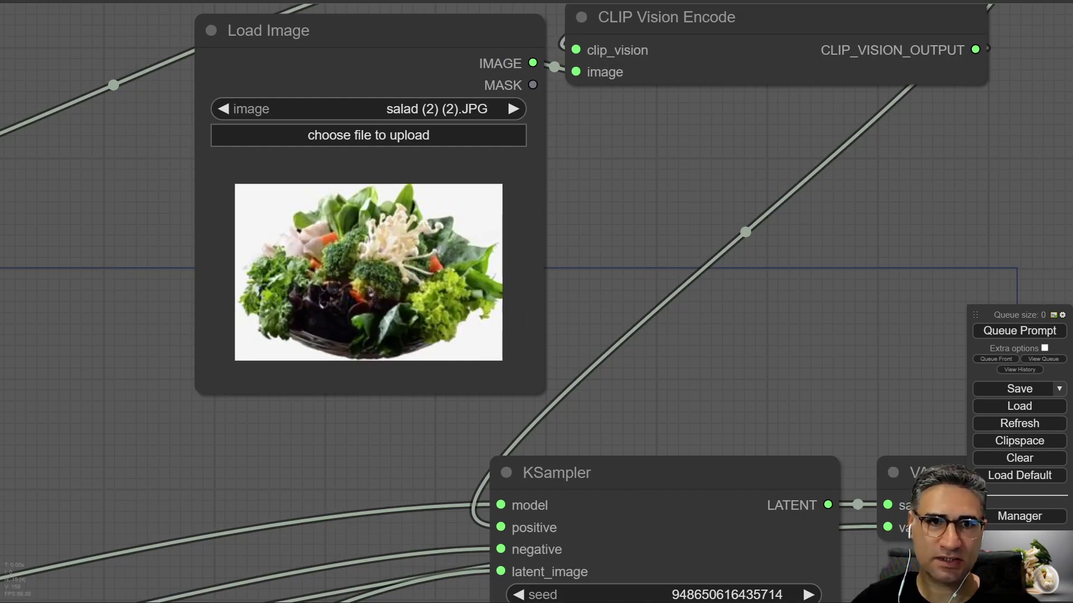
left_click_drag(326, 205, 369, 298)
scroll(271, 277, "up", 1)
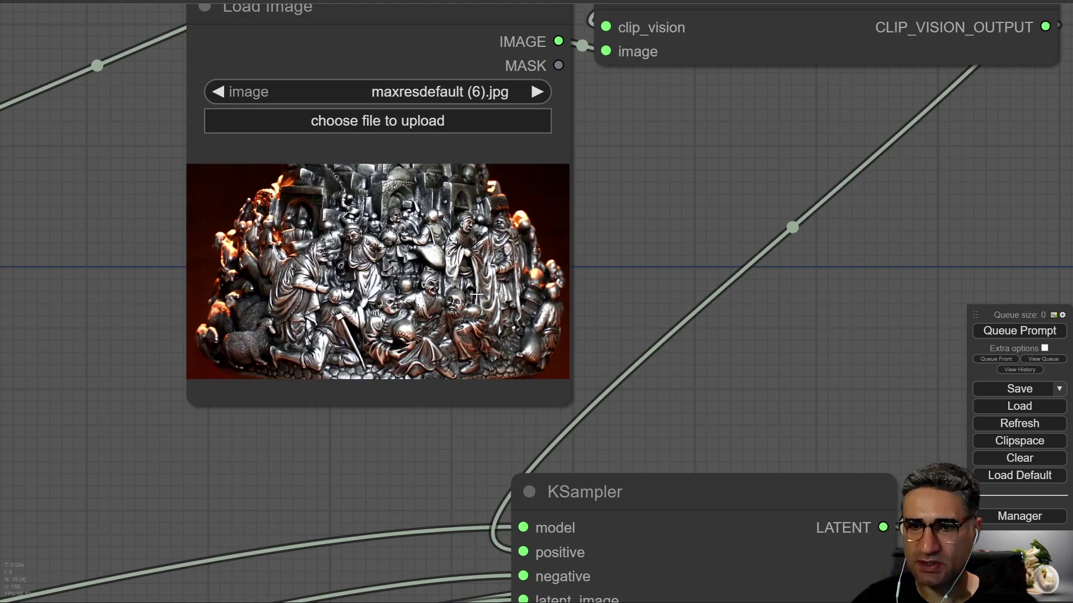
scroll(357, 286, "up", 5)
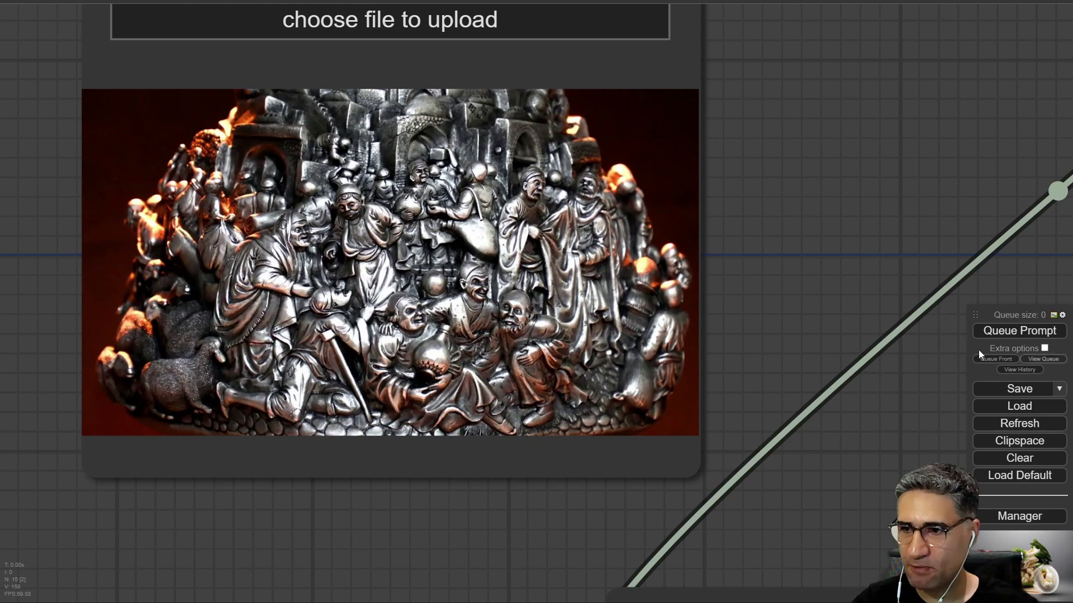
left_click(988, 332)
- Follow the KSampler preview of the metal-relief-styled motorcycle batch, enlarging the preview image
scroll(193, 517, "down", 10)
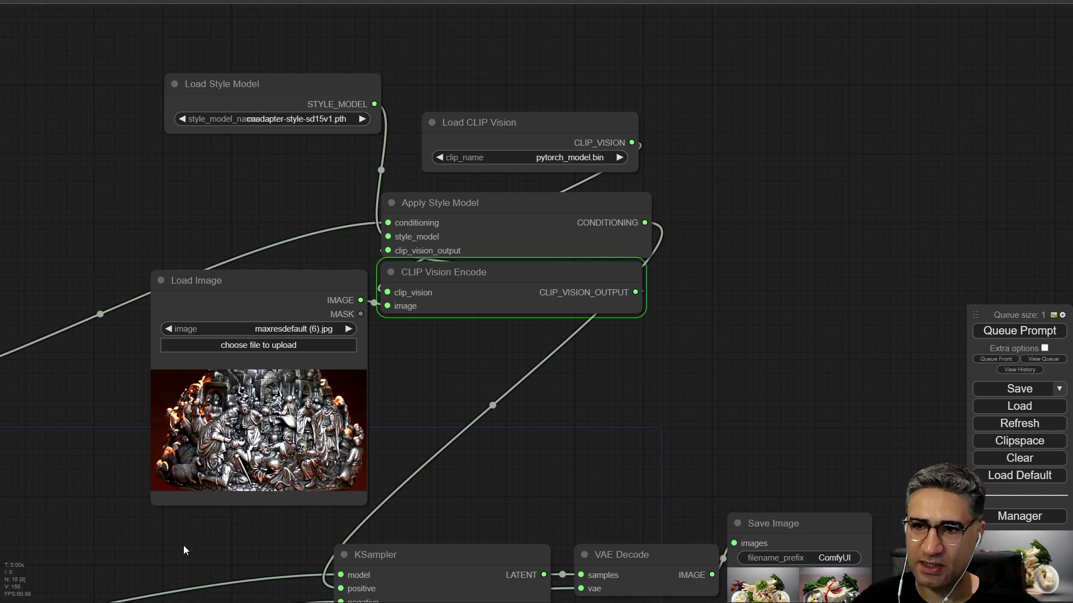
left_click_drag(119, 554, 123, 175)
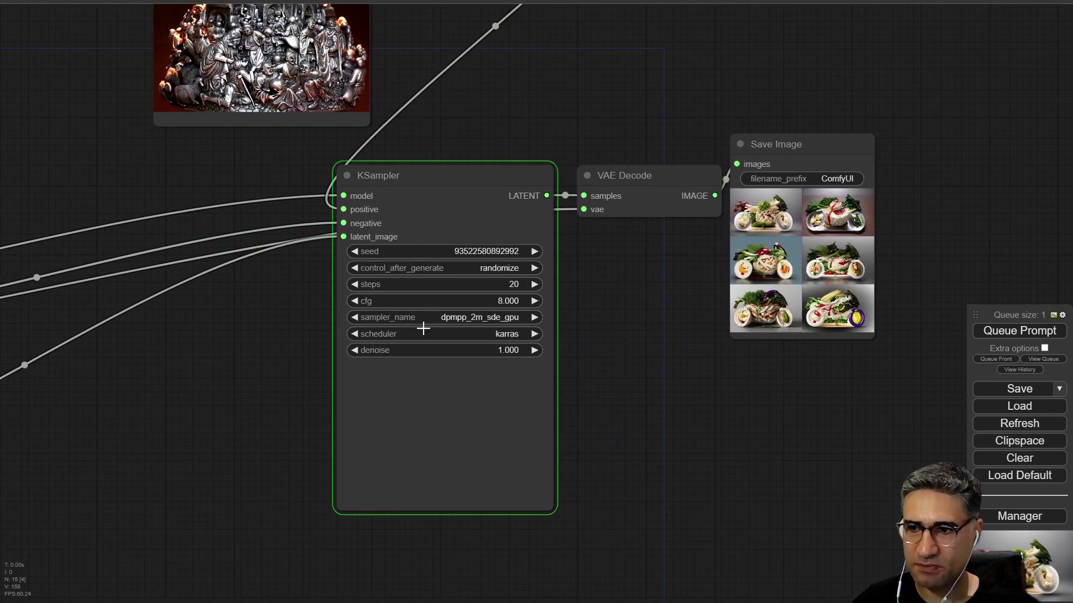
scroll(431, 436, "up", 6)
left_click_drag(678, 410, 661, 329)
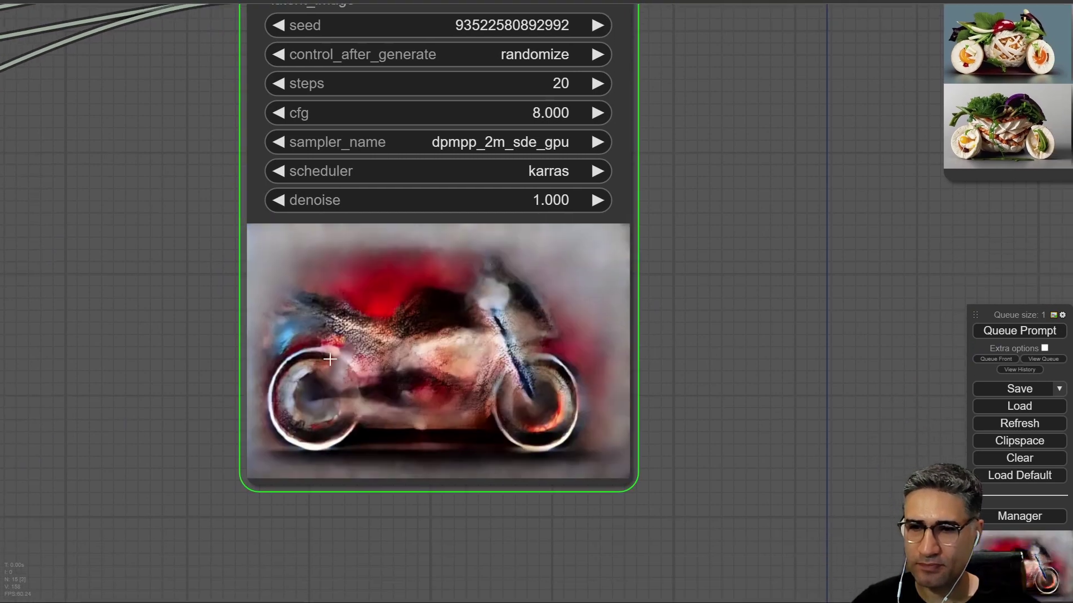
scroll(331, 358, "up", 5)
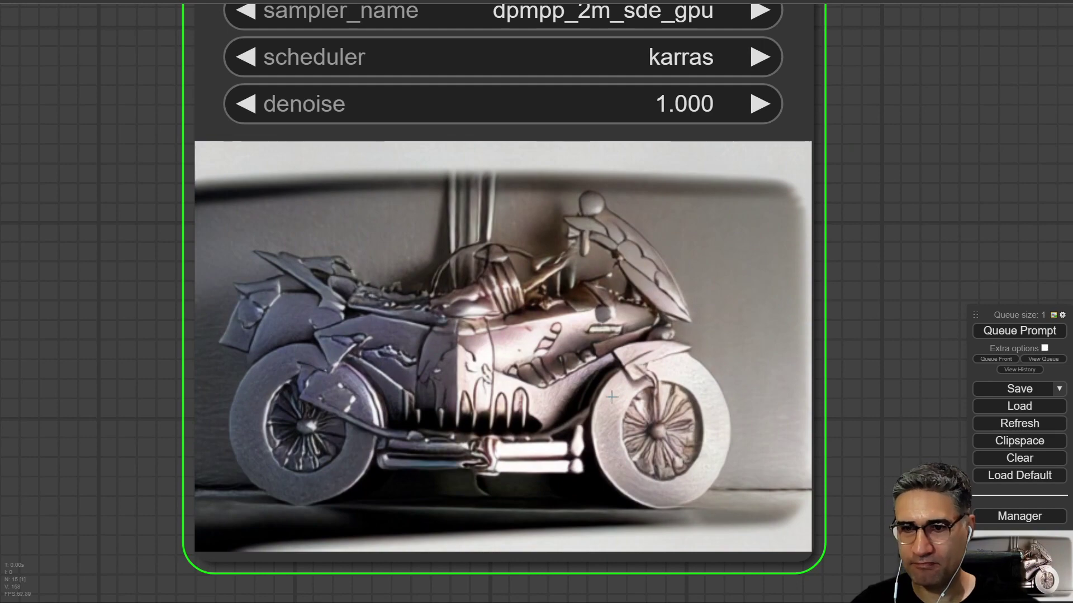
- Examine the grid of finished metal-relief-styled motorcycle images in the Save Image node
scroll(487, 398, "down", 9)
left_click_drag(674, 360, 363, 451)
scroll(679, 237, "up", 9)
scroll(757, 219, "down", 1)
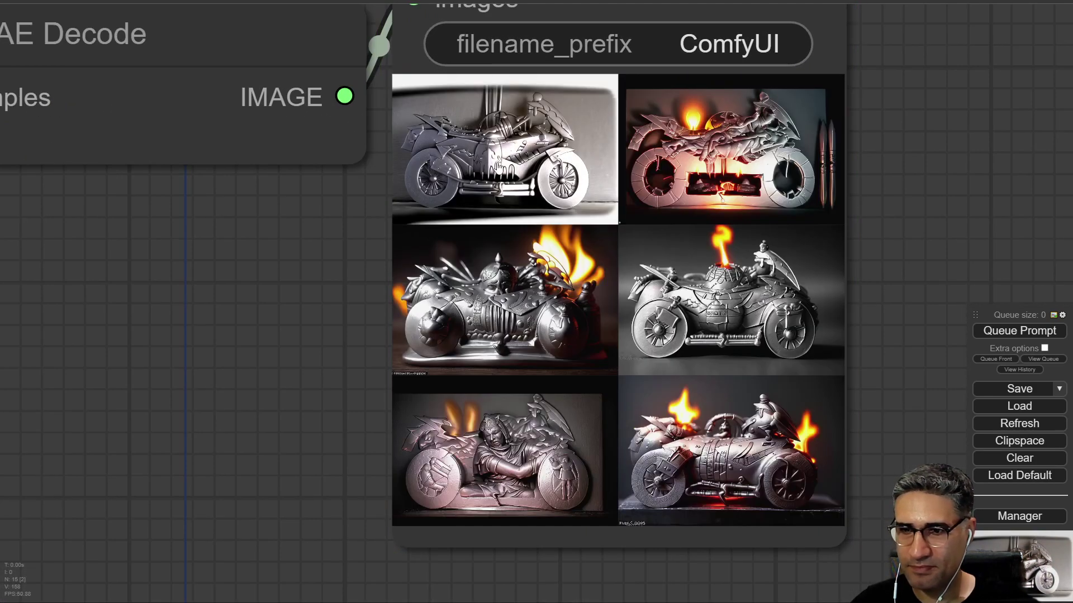
scroll(306, 395, "up", 1)
left_click_drag(306, 395, 63, 282)
scroll(62, 282, "up", 2)
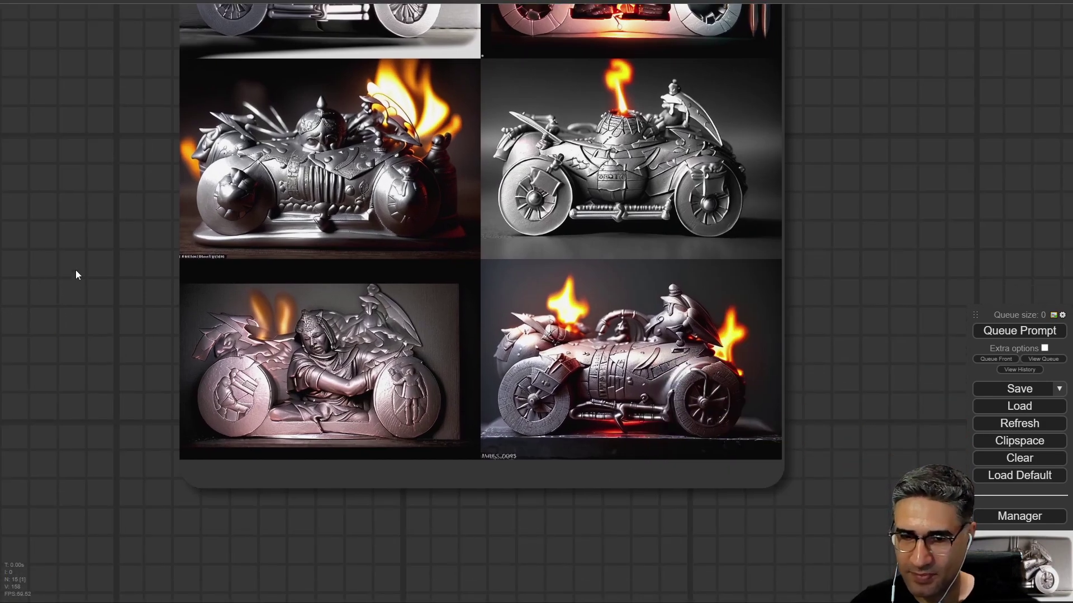
left_click_drag(76, 275, 112, 522)
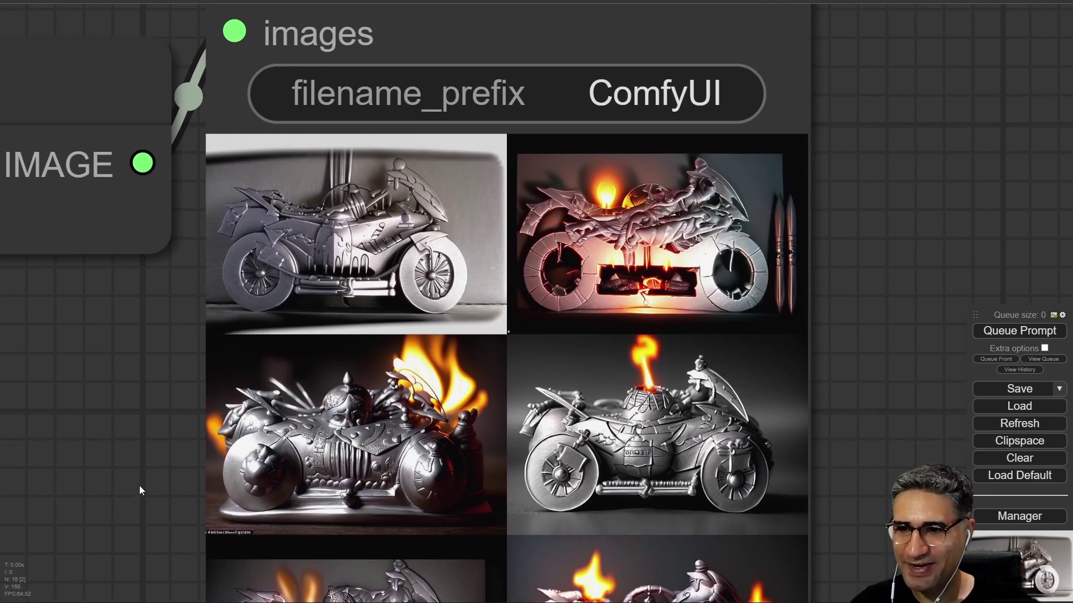
- View the metal-relief-styled motorcycle images one by one at full node size, and return to the grid
left_click(314, 244)
key("Right")
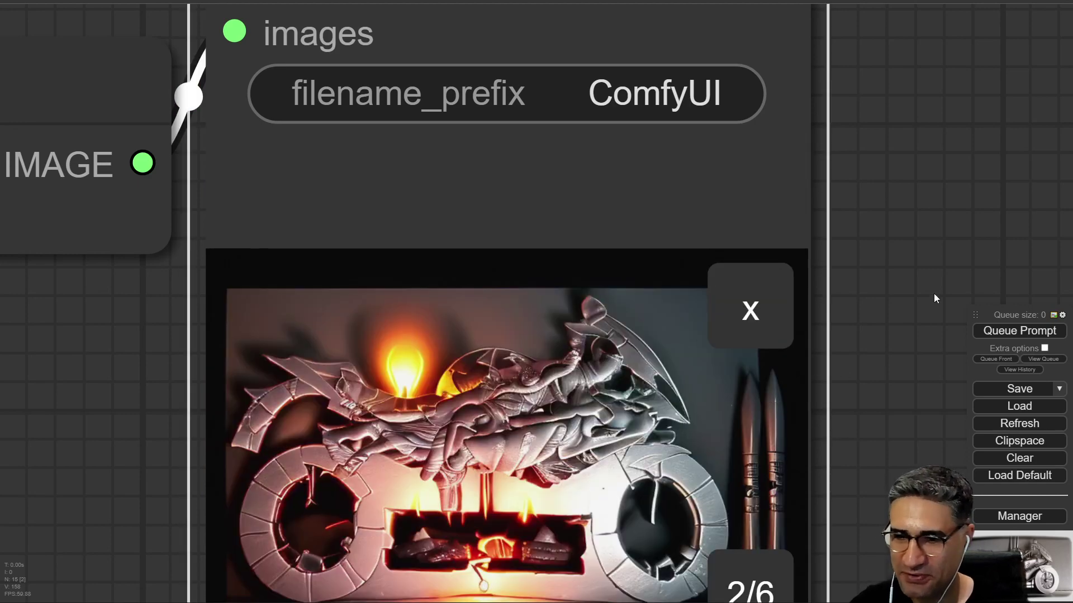
left_click_drag(934, 293, 914, 166)
left_click(523, 327)
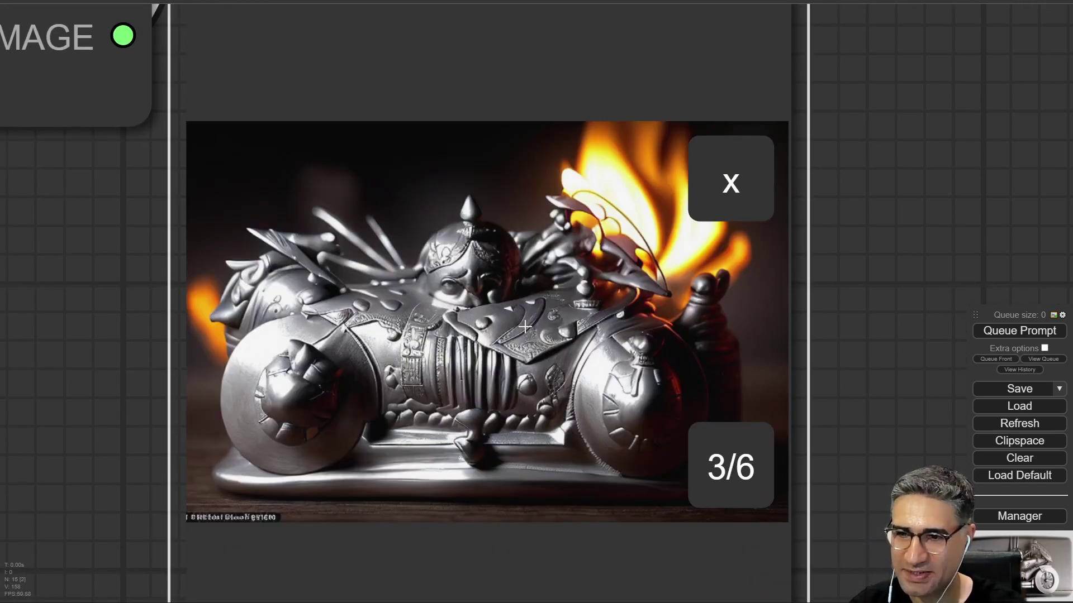
left_click(524, 326)
left_click(526, 325)
left_click(526, 327)
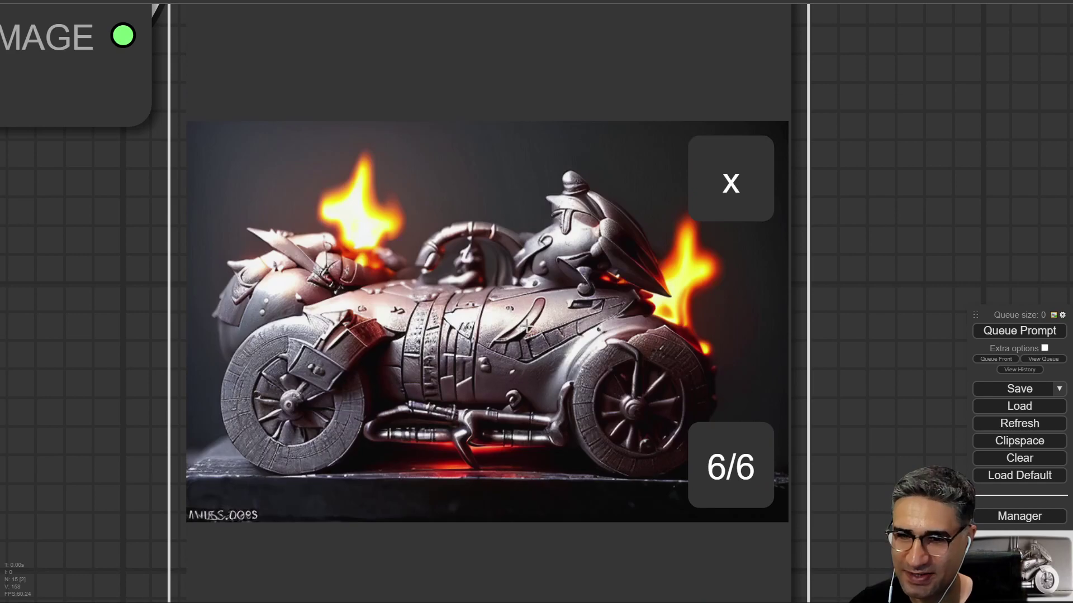
left_click(526, 329)
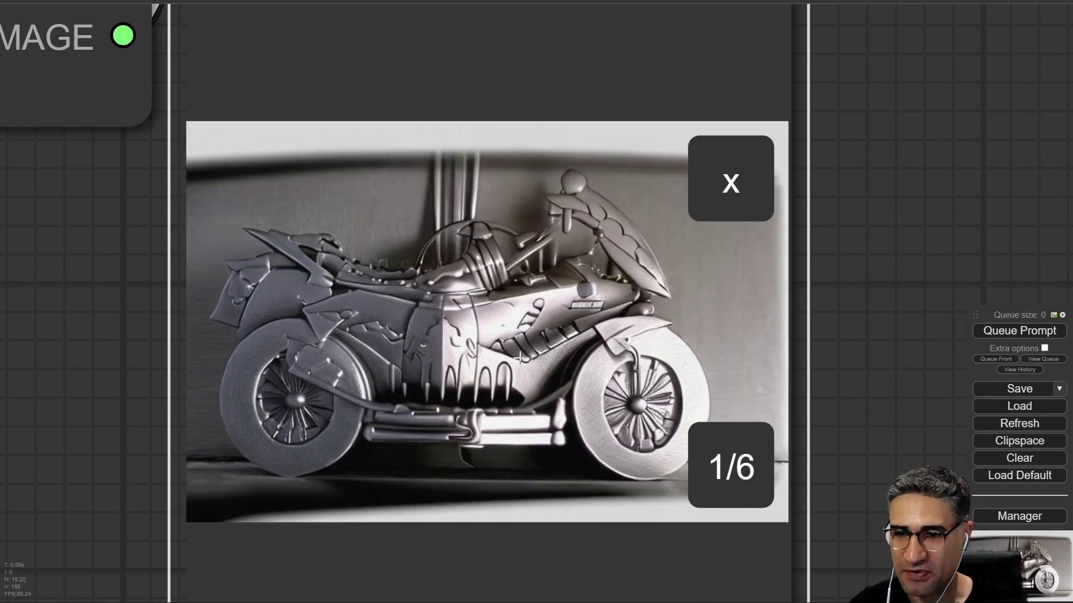
left_click(744, 180)
- Widen the Load ControlNet Model node so that its model name no longer overlaps the control_net_name label
scroll(592, 263, "down", 15)
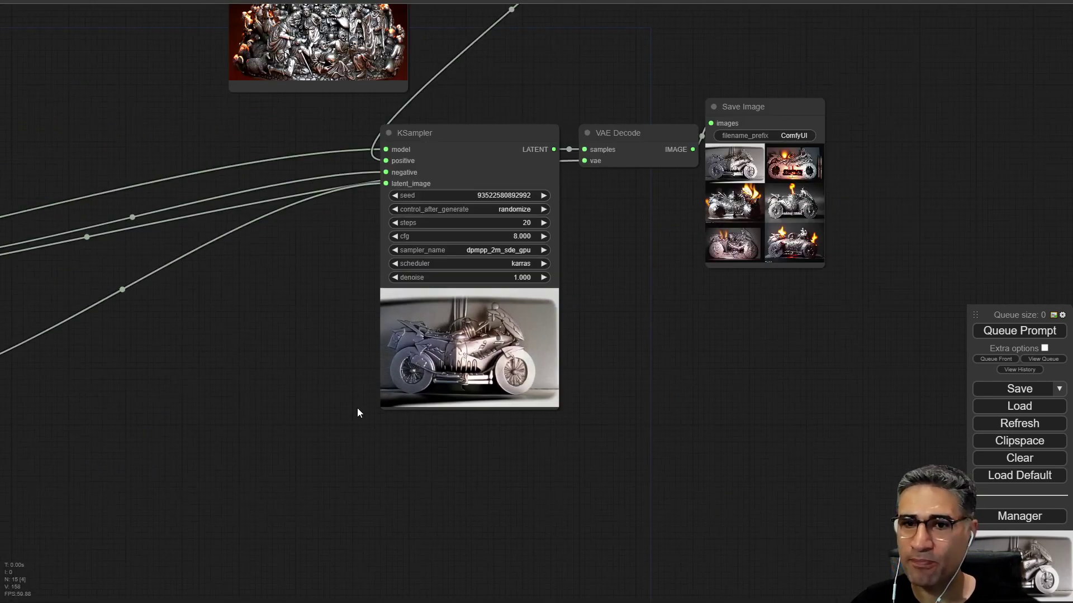
mouse_move(260, 449)
left_mouse_down()
mouse_move(470, 470)
mouse_move(474, 557)
left_mouse_up()
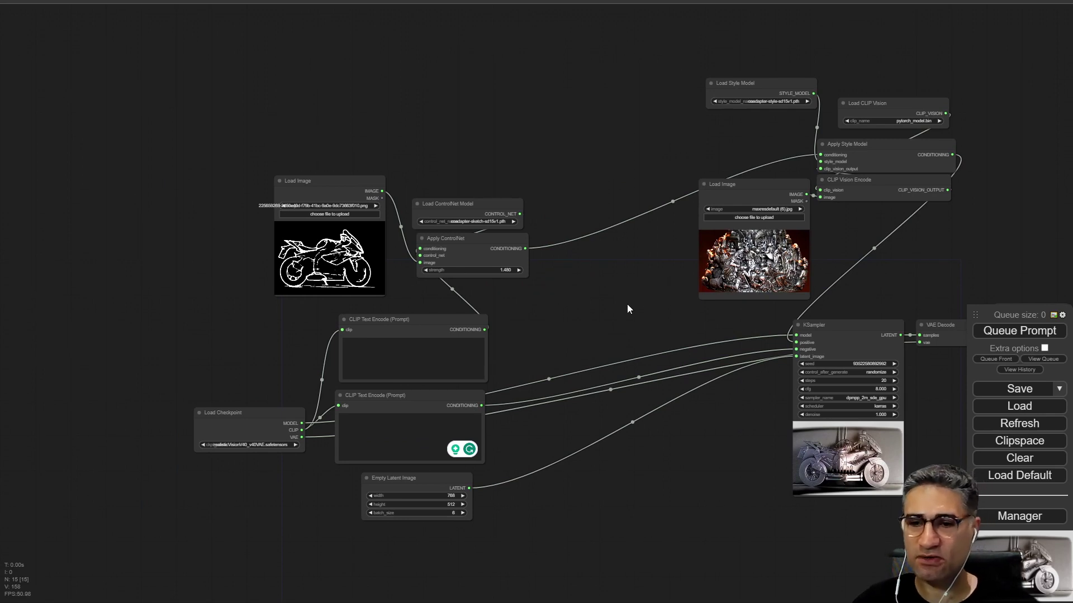
left_click_drag(626, 309, 585, 329)
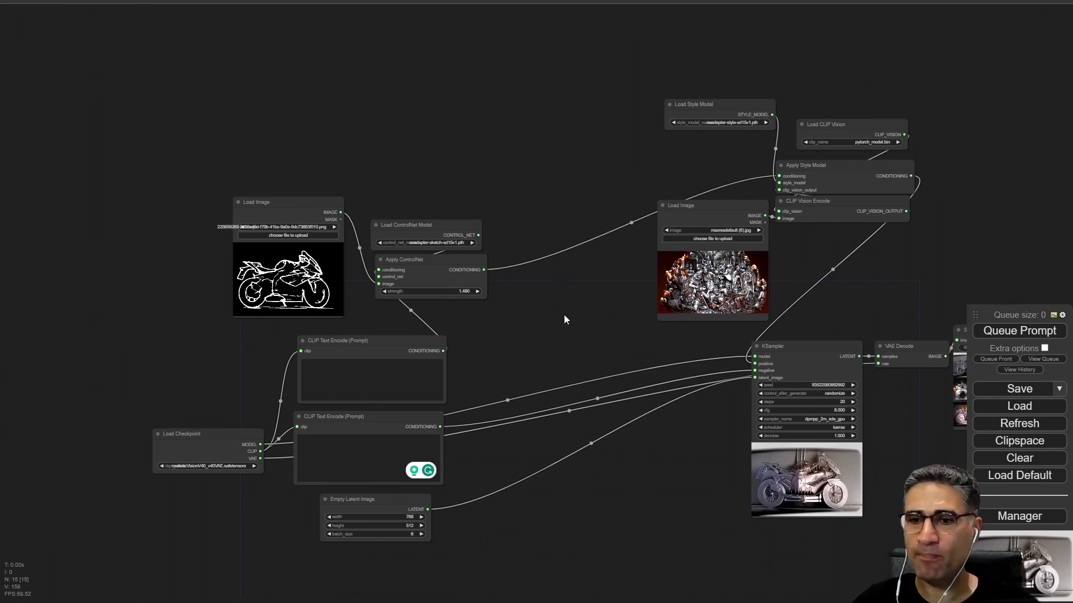
scroll(448, 259, "up", 15)
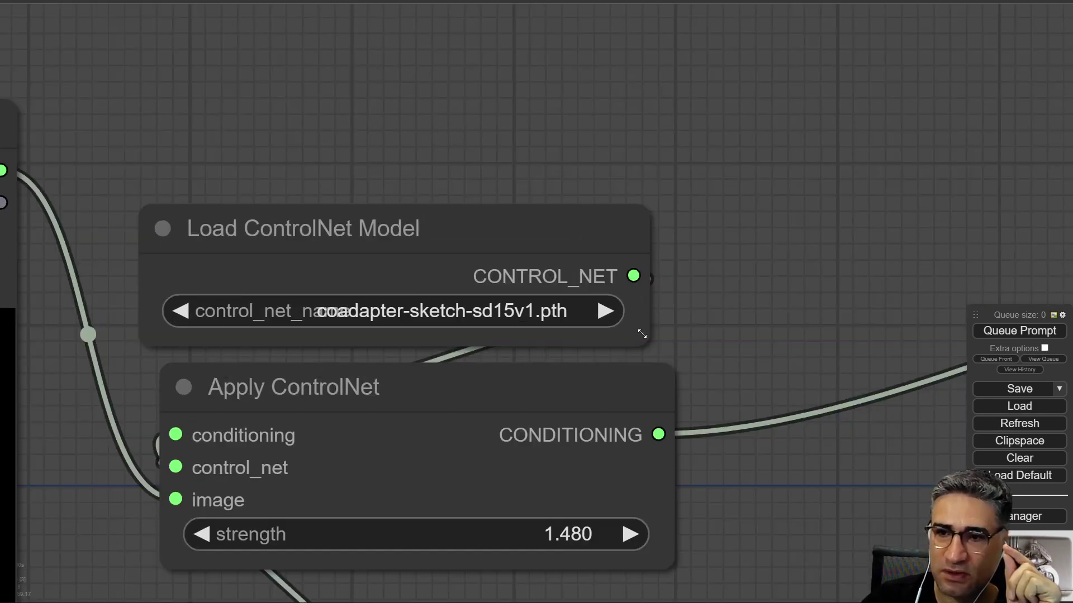
left_click_drag(642, 333, 716, 343)
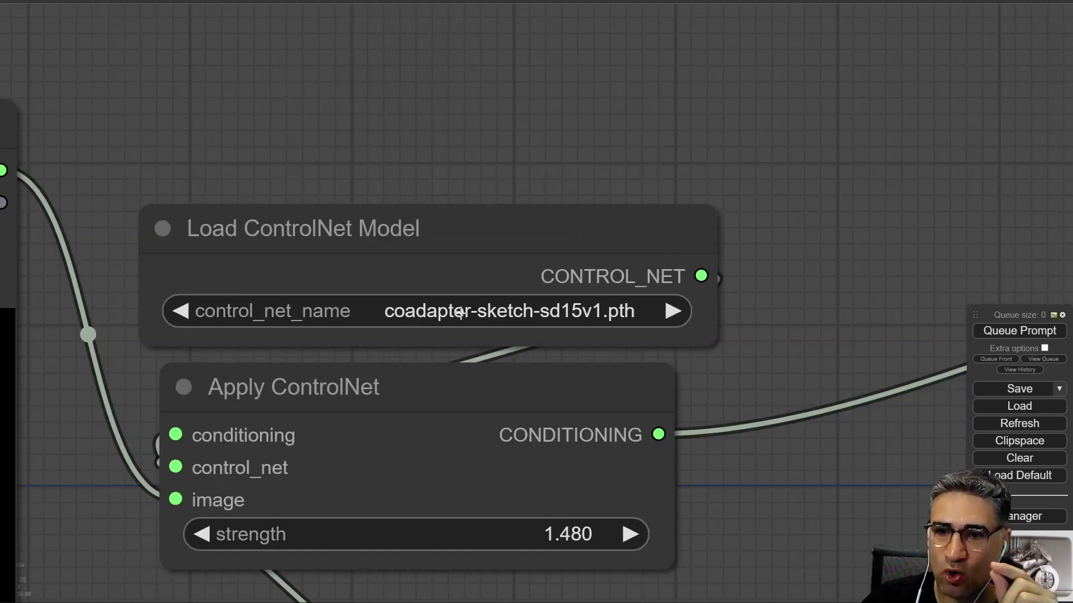
- Look through the available coadapter models for the Load ControlNet Model node, keeping coadapter-sketch-sd15v1.pth selected
scroll(448, 307, "down", 10)
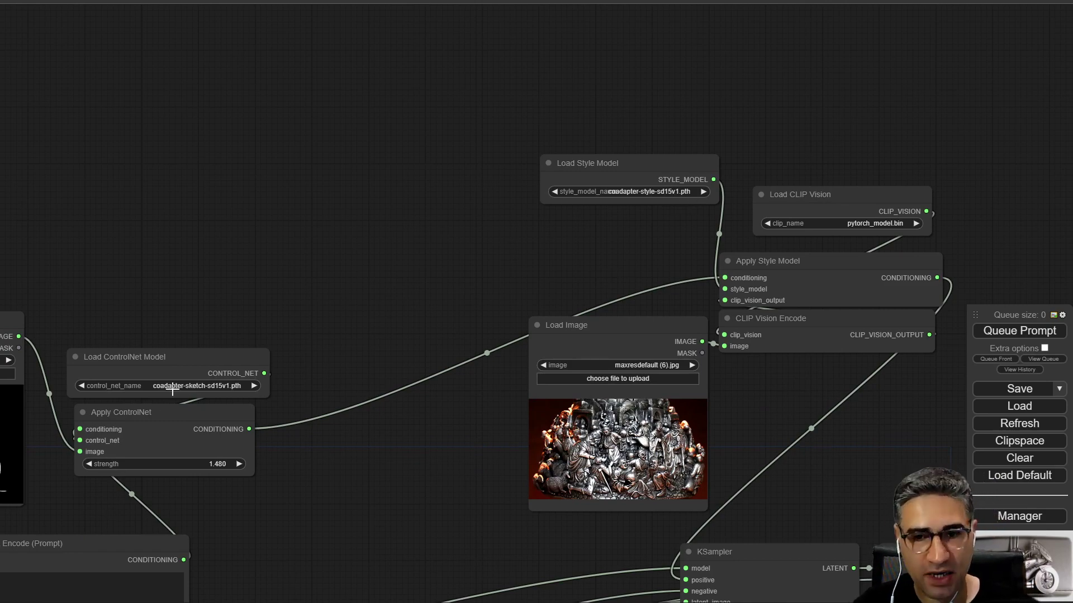
scroll(173, 391, "up", 10)
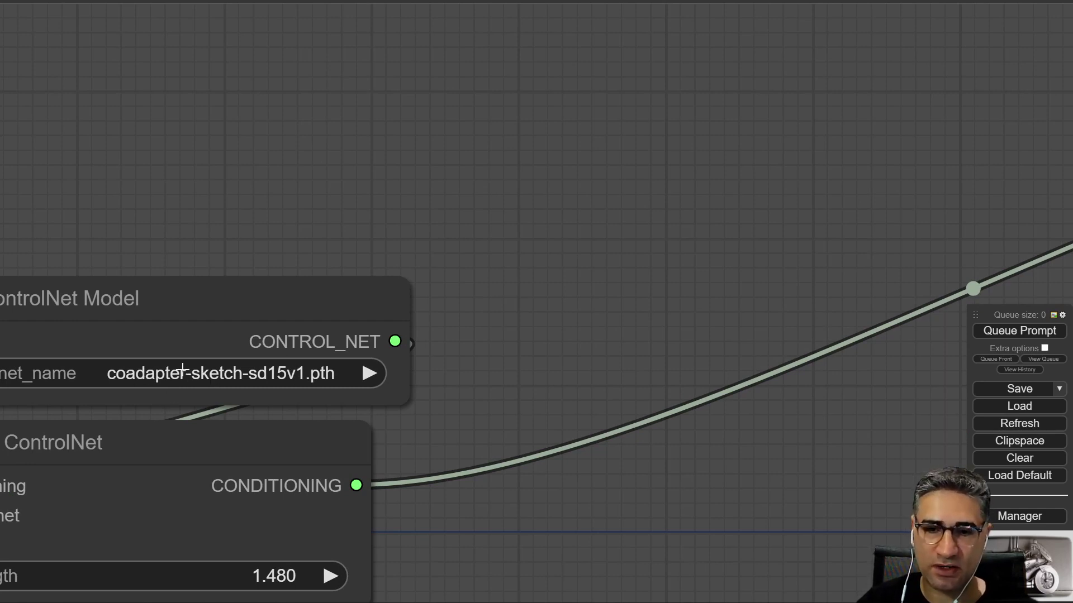
left_click(229, 376)
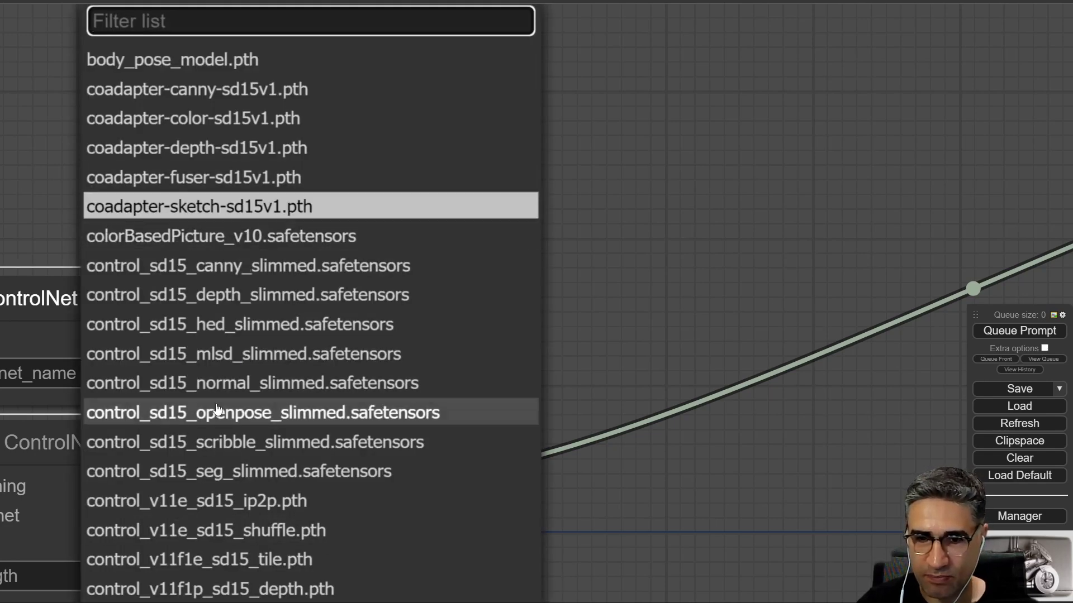
scroll(236, 465, "up", 1)
scroll(235, 486, "down", 2)
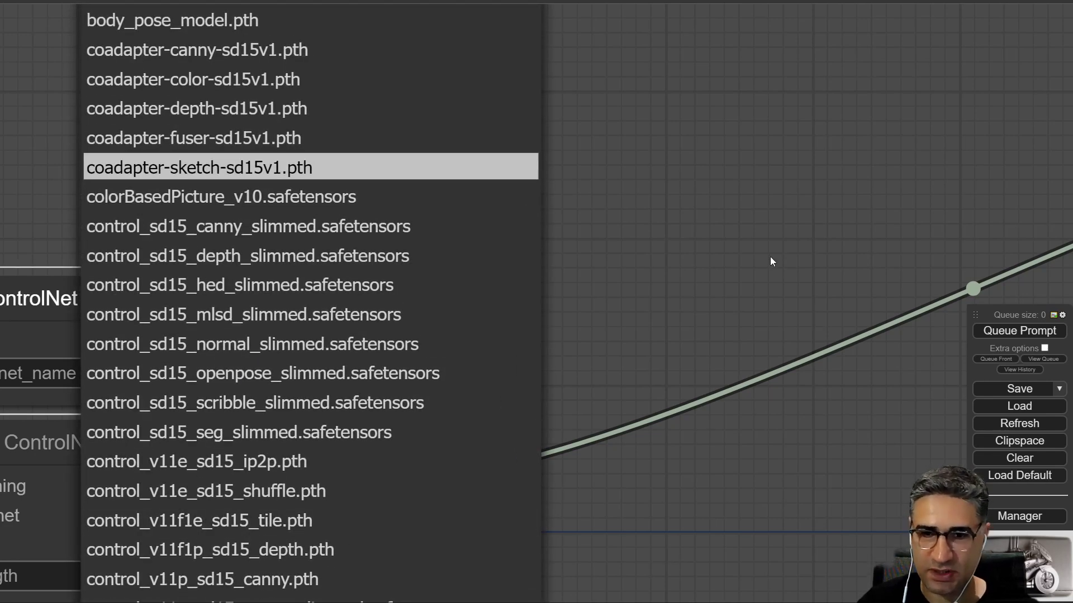
scroll(300, 279, "down", 5)
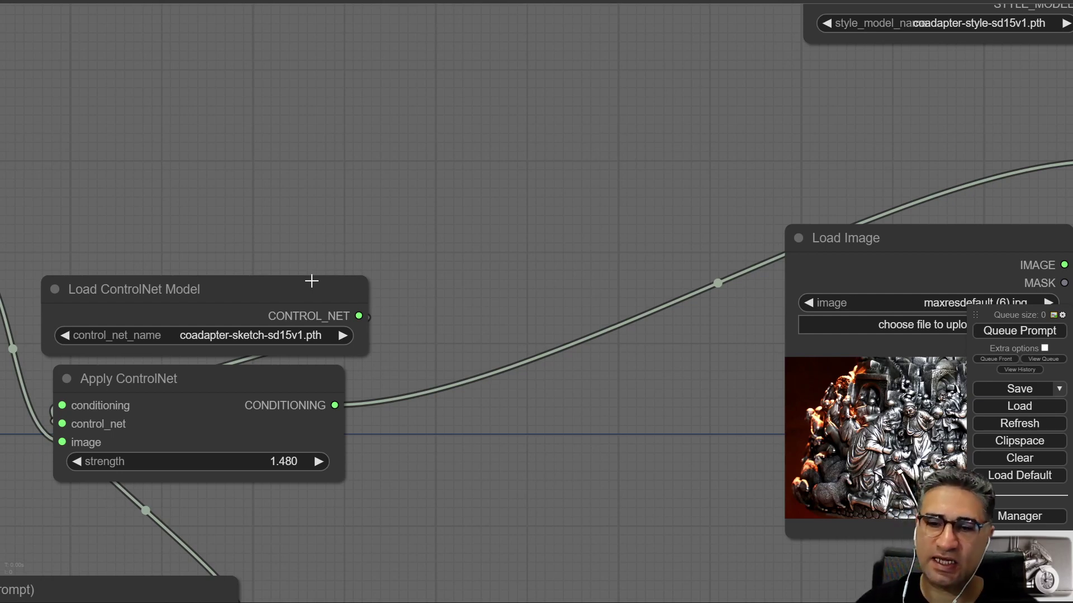
scroll(494, 216, "down", 8)
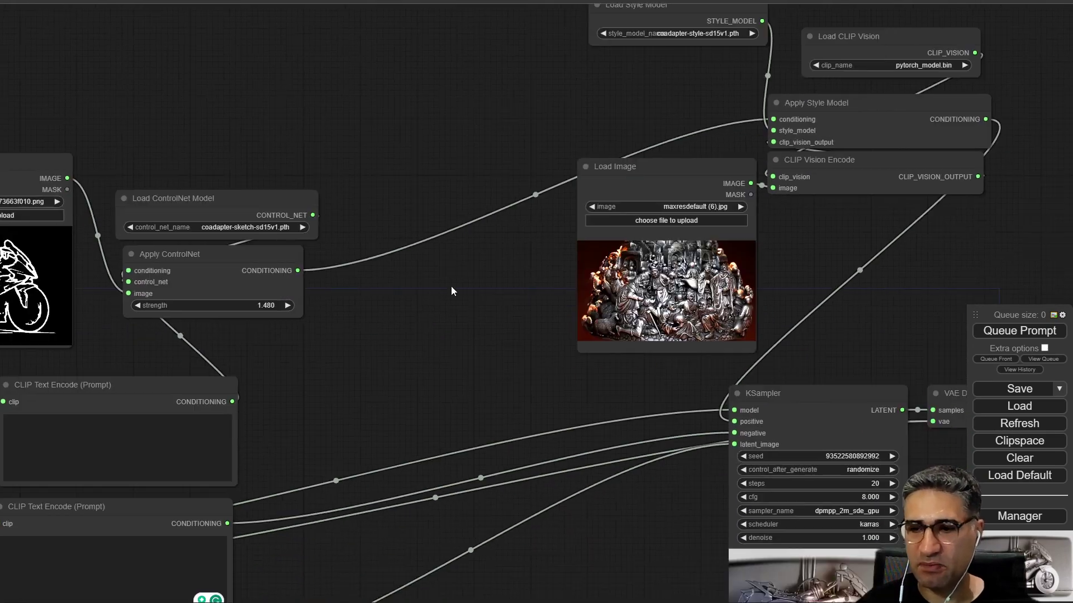